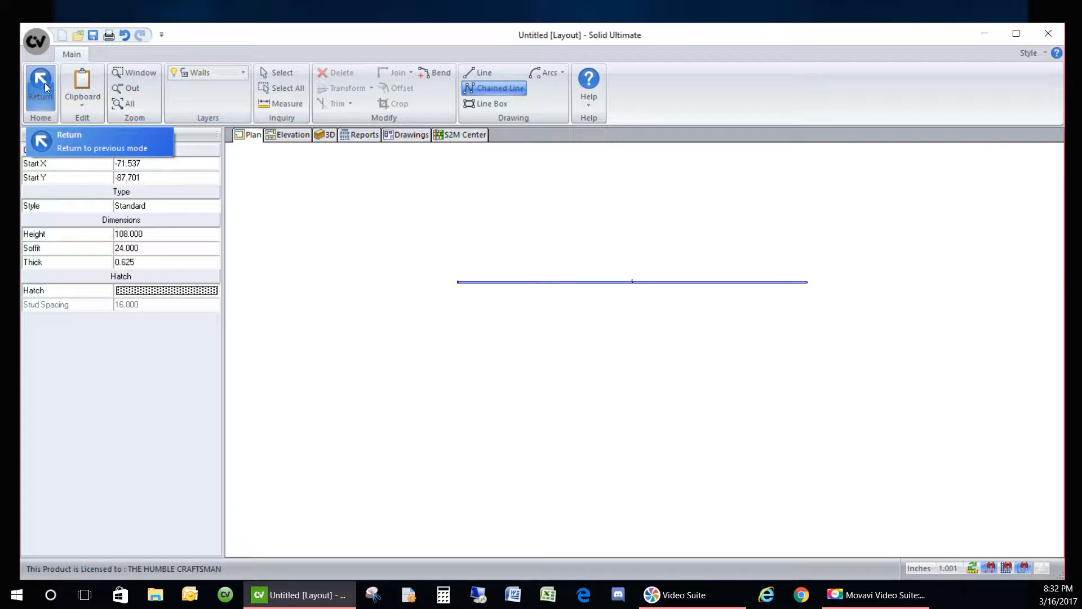
- Leave wall drawing mode with one straight wall drawn in Room 1's plan view
{"action": "left_click", "coordinate": [45, 84]}
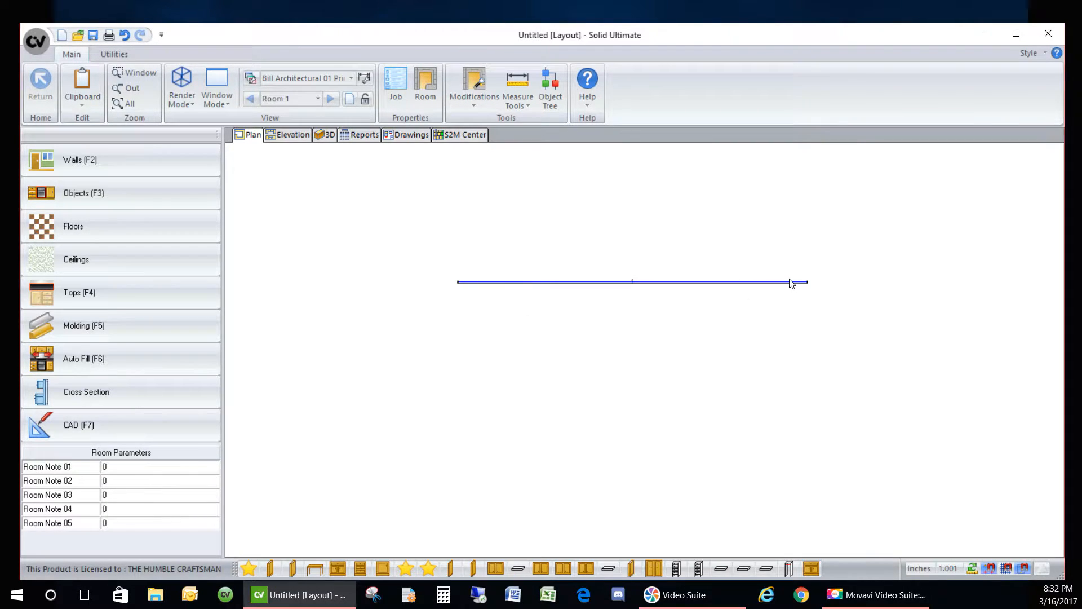
{"action": "mouse_move", "coordinate": [790, 288]}
- In CAD mode, insert the High Low Practice DieWall symbol below the wall
{"action": "left_click", "coordinate": [182, 420]}
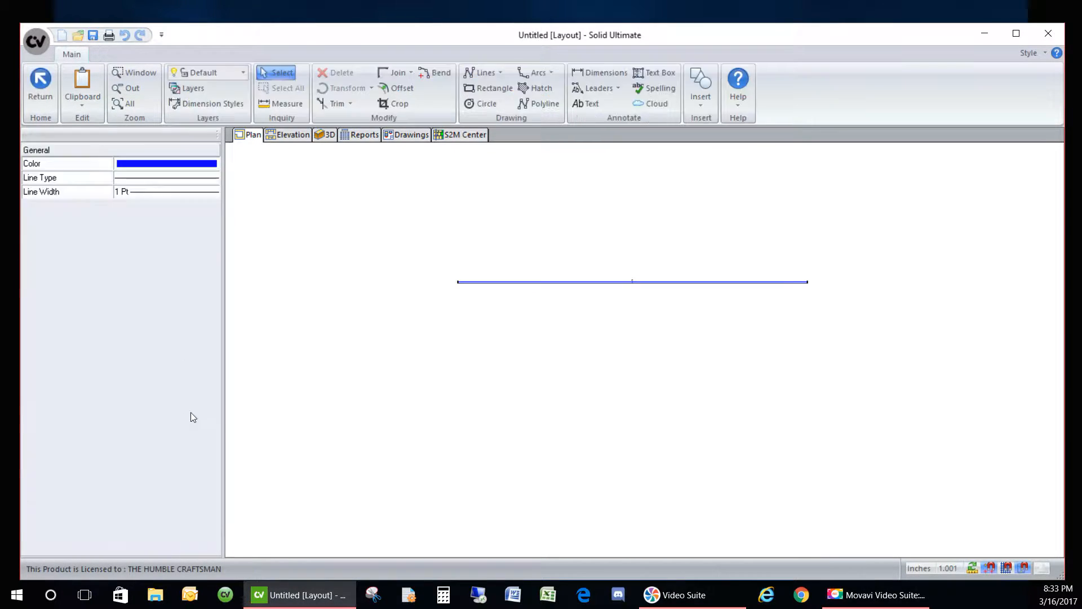
{"action": "left_click", "coordinate": [699, 101]}
{"action": "left_click", "coordinate": [709, 125]}
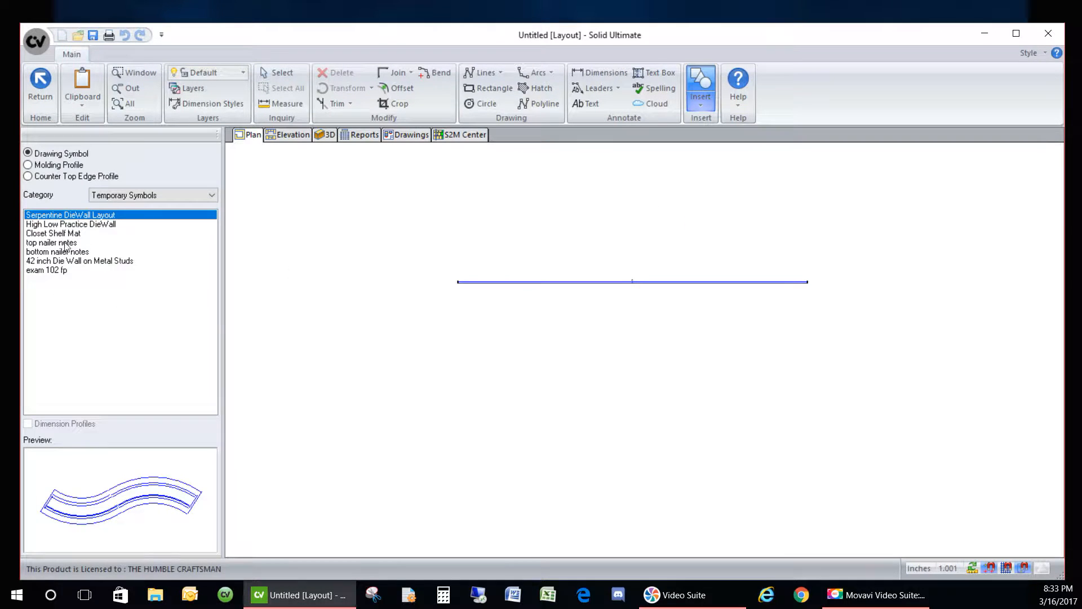
{"action": "left_click", "coordinate": [71, 224]}
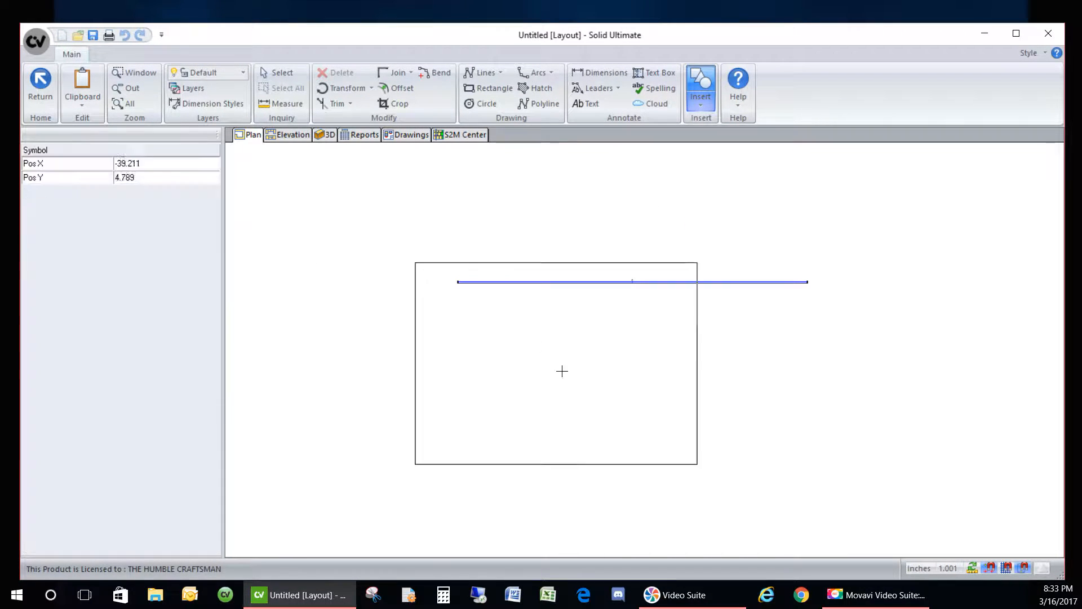
{"action": "left_click", "coordinate": [601, 404]}
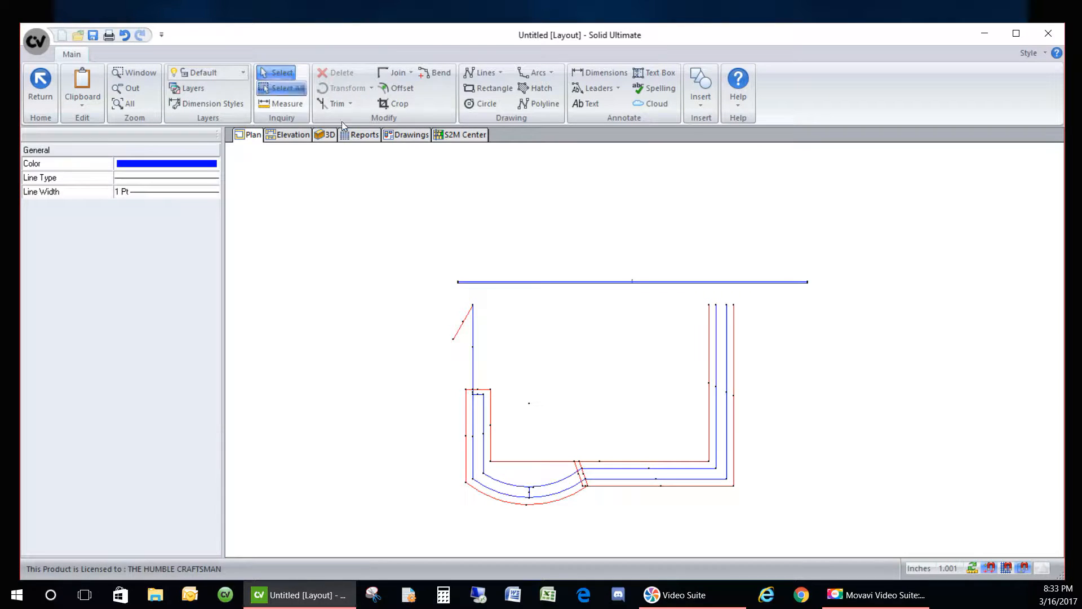
- Move the DieWall drawing so its top-left corner snaps to the wall's left end
{"action": "left_click", "coordinate": [520, 329]}
{"action": "scroll", "coordinate": [440, 302], "scroll_direction": "up", "scroll_amount": 3}
{"action": "left_click", "coordinate": [471, 295]}
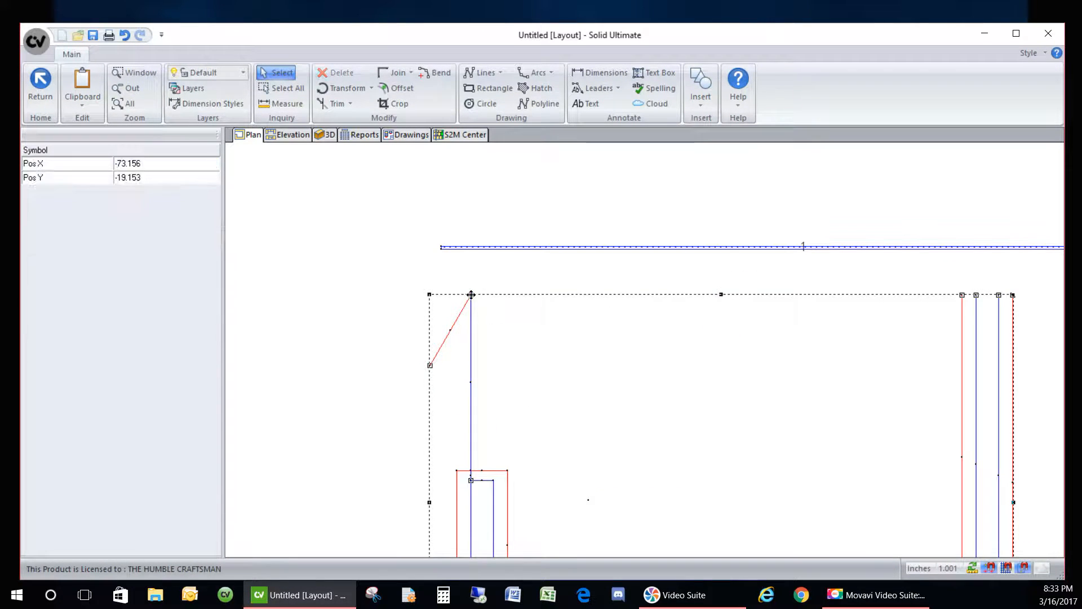
{"action": "left_click", "coordinate": [442, 248]}
{"action": "left_click", "coordinate": [442, 190]}
{"action": "scroll", "coordinate": [442, 188], "scroll_direction": "down", "scroll_amount": 4}
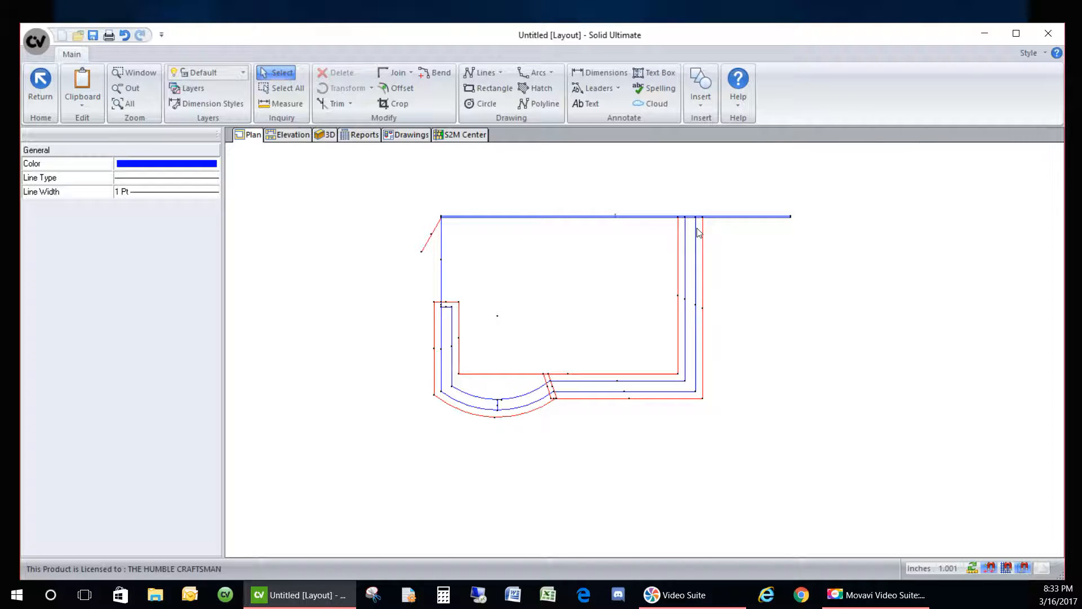
- Back in the room layout, place DieWall #1 and DieWall #2 along the straight wall
{"action": "left_click", "coordinate": [40, 82]}
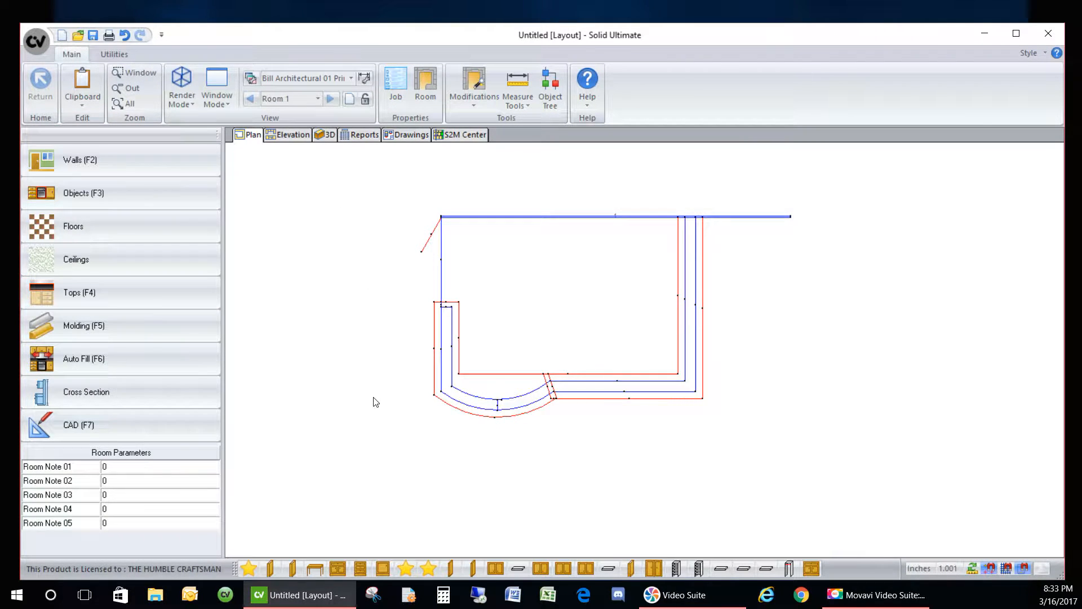
{"action": "left_click", "coordinate": [409, 570]}
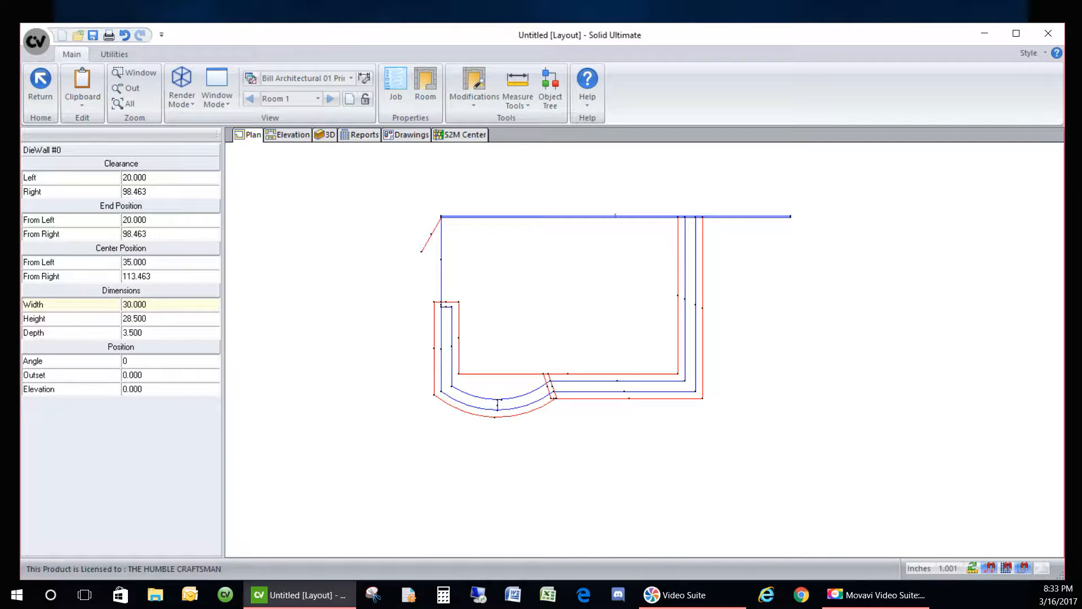
{"action": "left_click", "coordinate": [455, 291]}
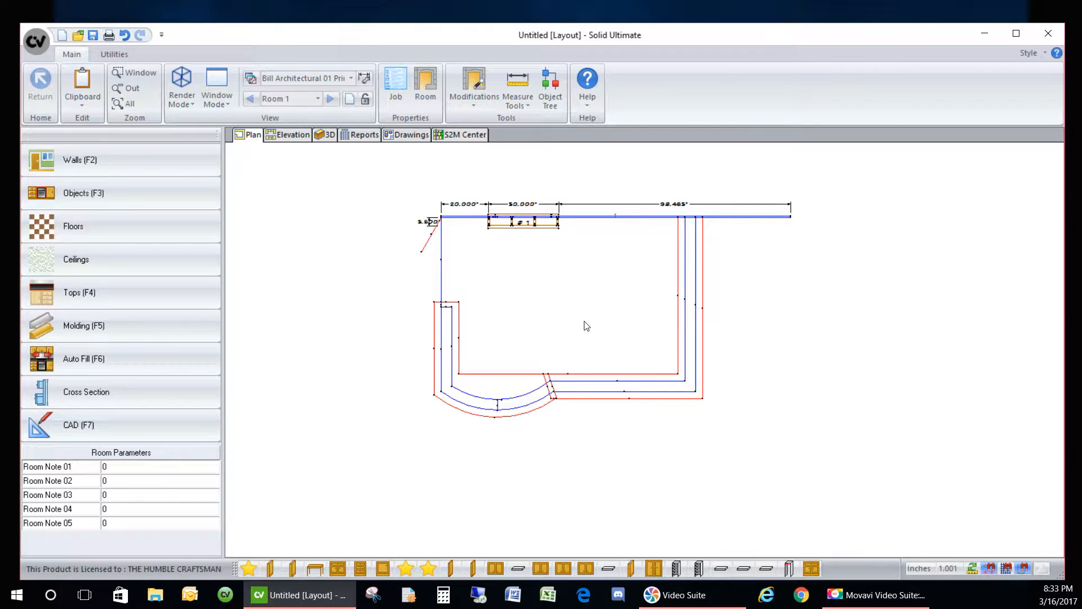
{"action": "left_click", "coordinate": [413, 565]}
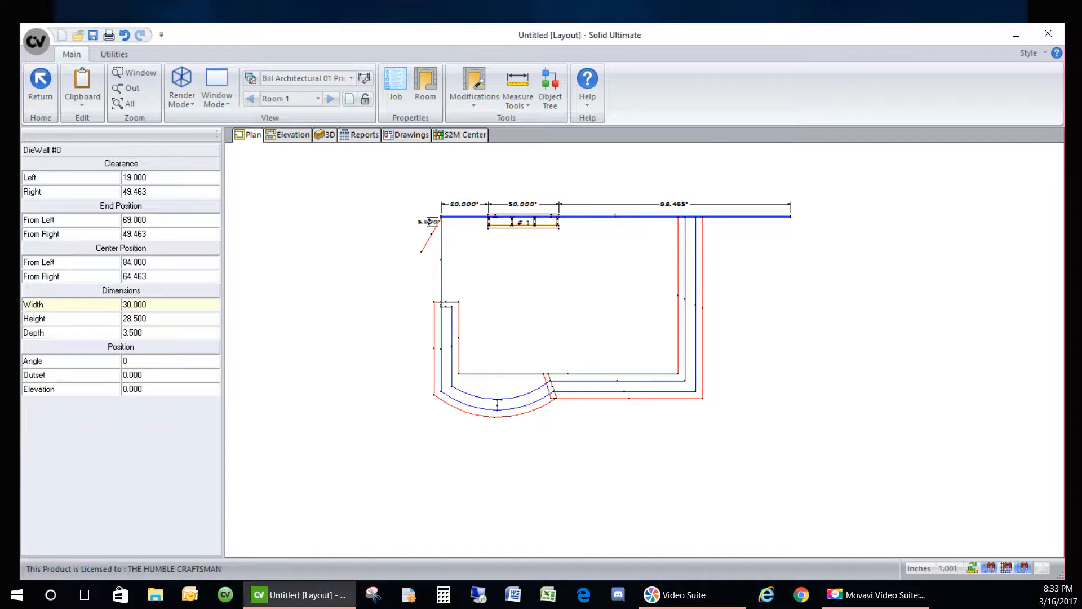
{"action": "left_click", "coordinate": [639, 232]}
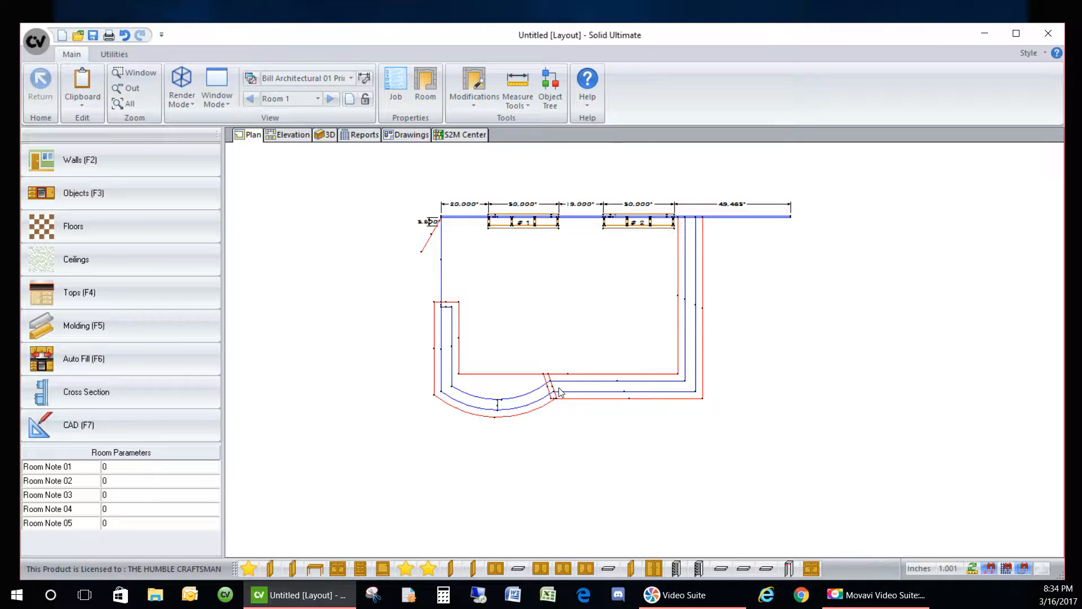
- Start editing the shape of DieWall cabinet #1 and check its rectangular outline
{"action": "left_click", "coordinate": [513, 222]}
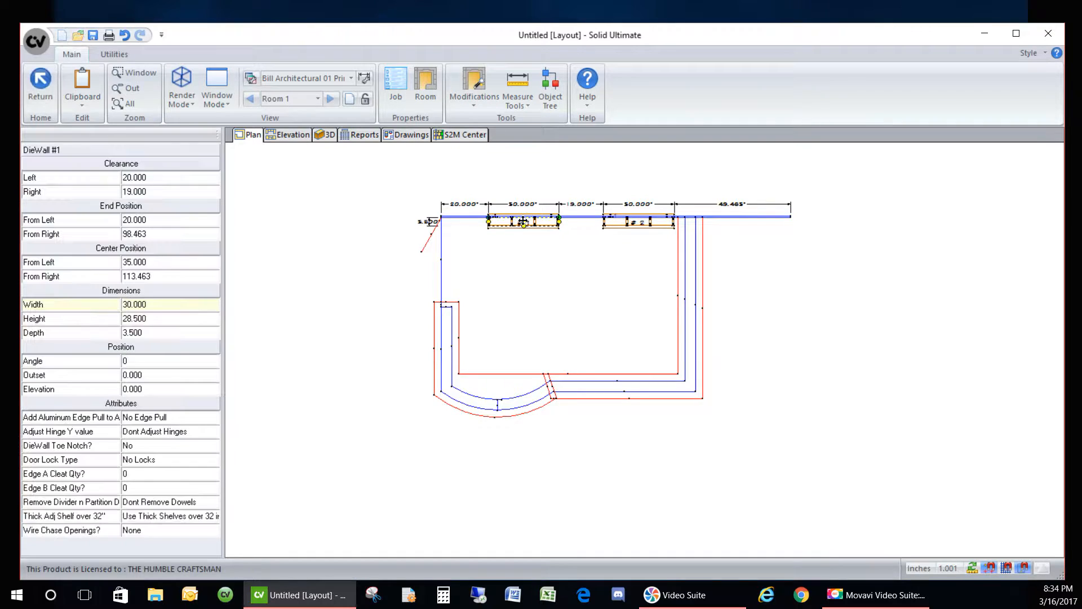
{"action": "right_click", "coordinate": [519, 223]}
{"action": "left_click", "coordinate": [516, 340]}
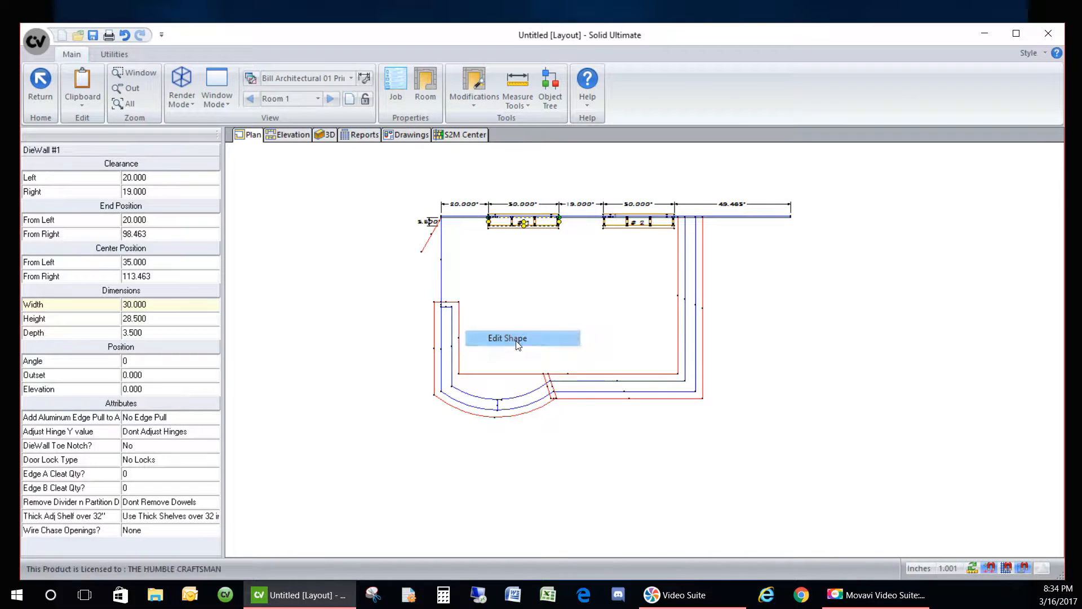
{"action": "left_click_drag", "start_coordinate": [468, 207], "coordinate": [607, 284]}
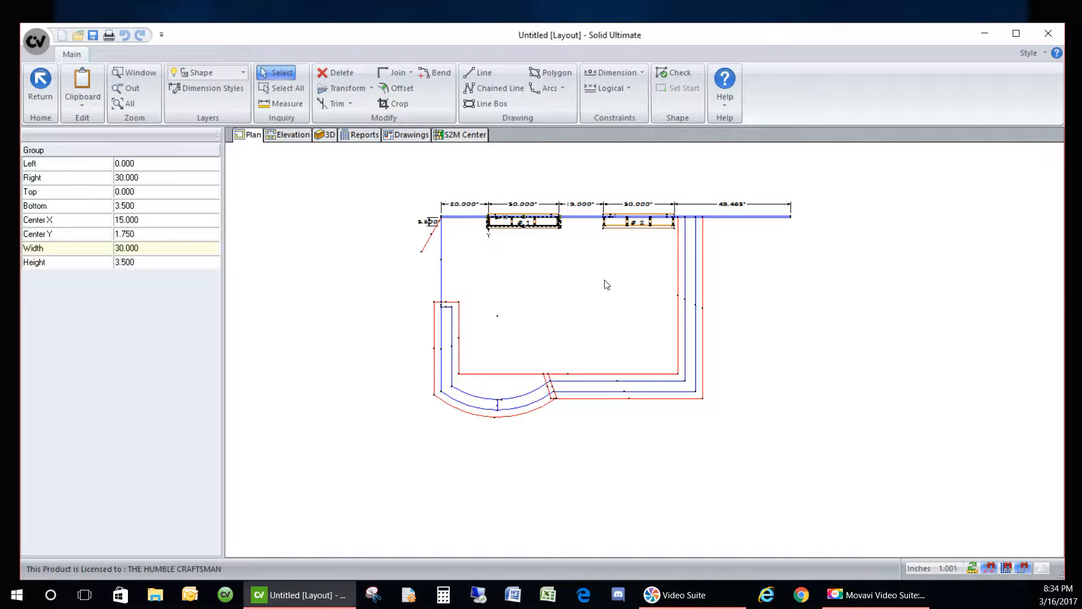
{"action": "left_click", "coordinate": [564, 261]}
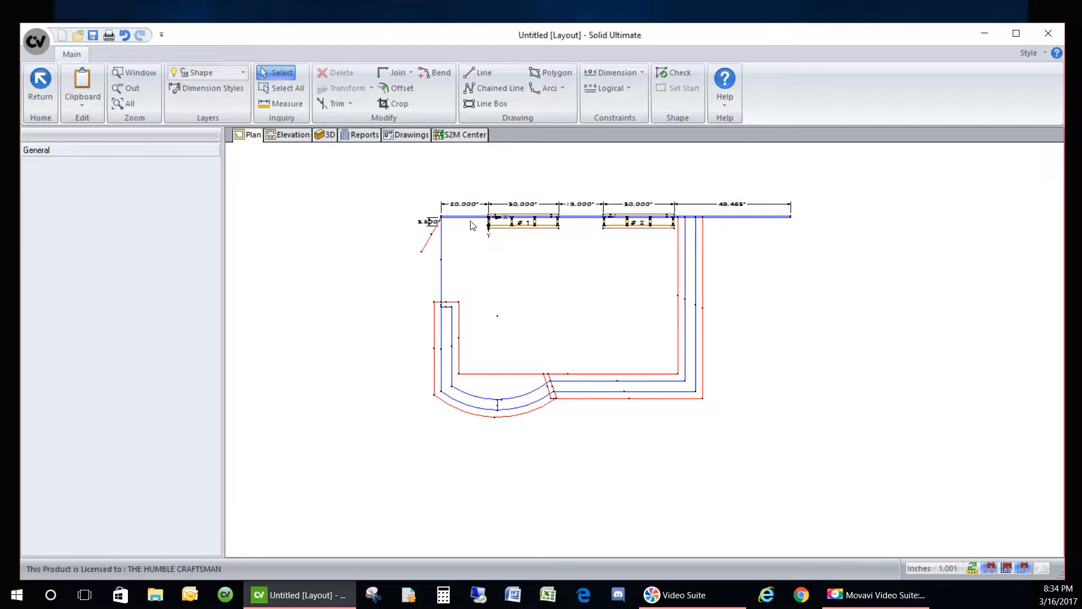
- Draw the L-shaped outline with Chained Line, from the curved-wall junction around the leg and back
{"action": "left_click", "coordinate": [496, 88]}
{"action": "scroll", "coordinate": [530, 372], "scroll_direction": "up", "scroll_amount": 3}
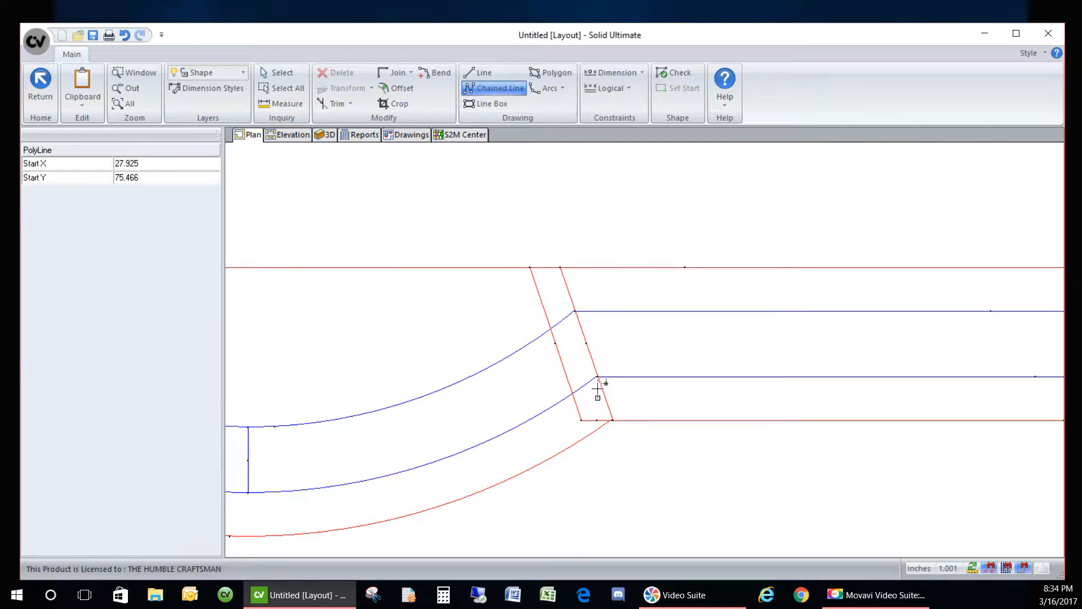
{"action": "left_click", "coordinate": [598, 376]}
{"action": "left_click", "coordinate": [578, 311]}
{"action": "scroll", "coordinate": [581, 311], "scroll_direction": "down", "scroll_amount": 4}
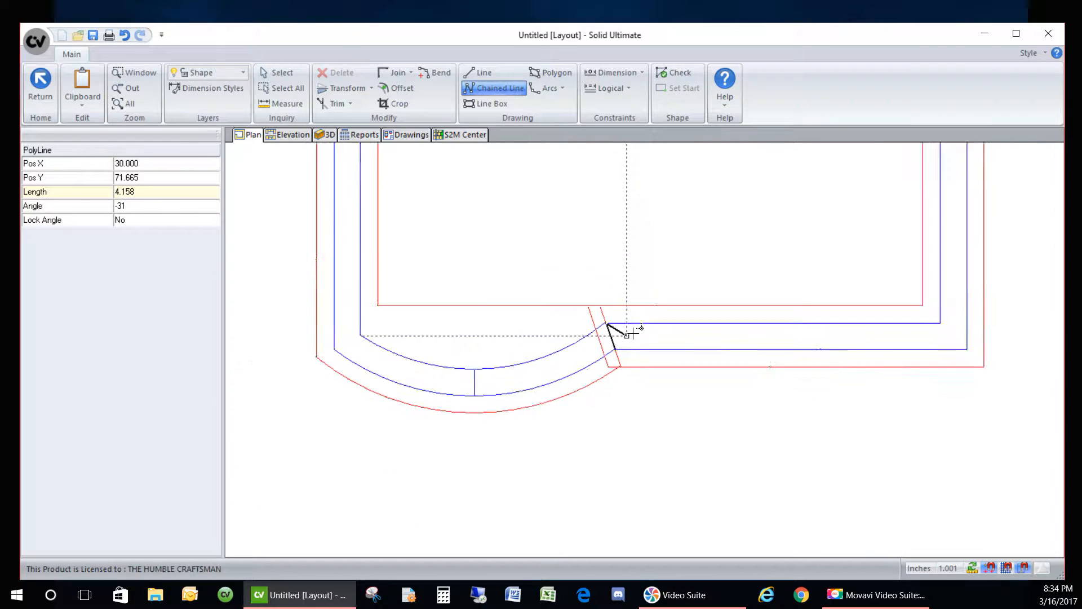
{"action": "left_click", "coordinate": [405, 334]}
{"action": "left_click", "coordinate": [406, 170]}
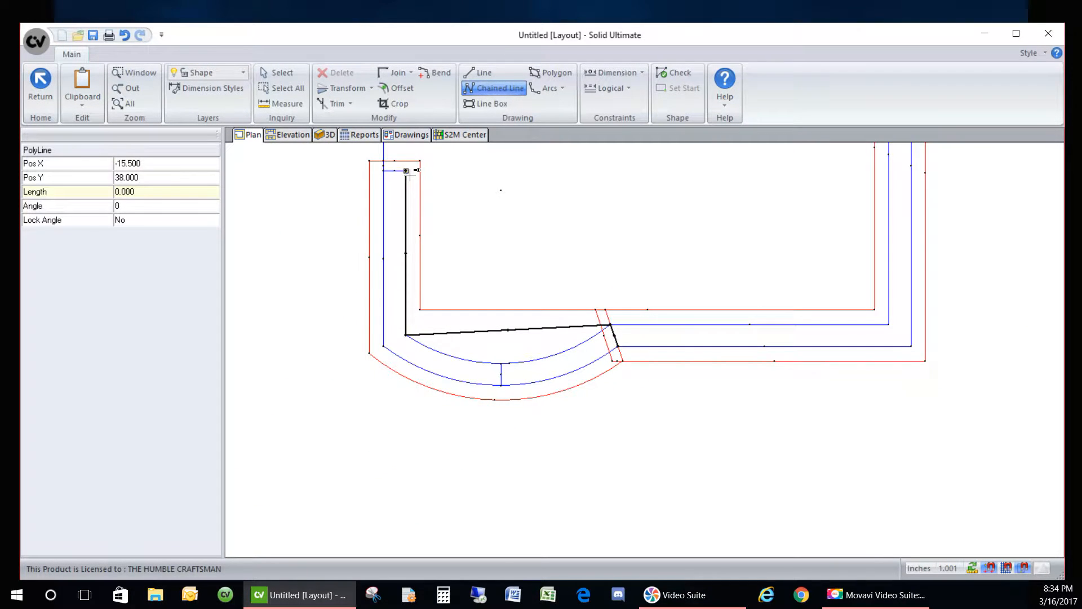
{"action": "left_click", "coordinate": [383, 170]}
{"action": "left_click", "coordinate": [384, 345]}
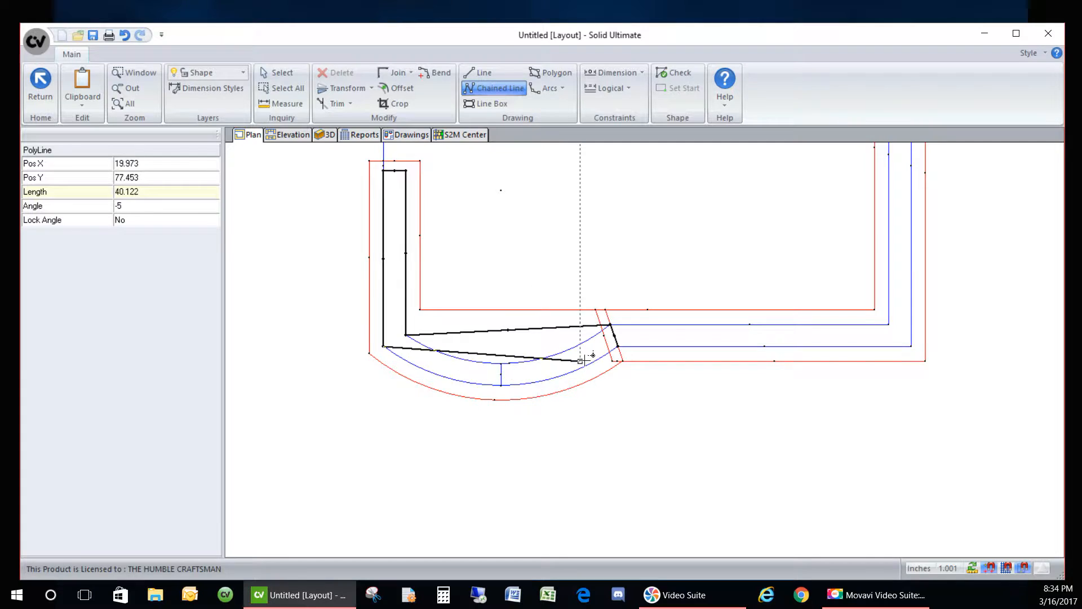
{"action": "left_click", "coordinate": [618, 346]}
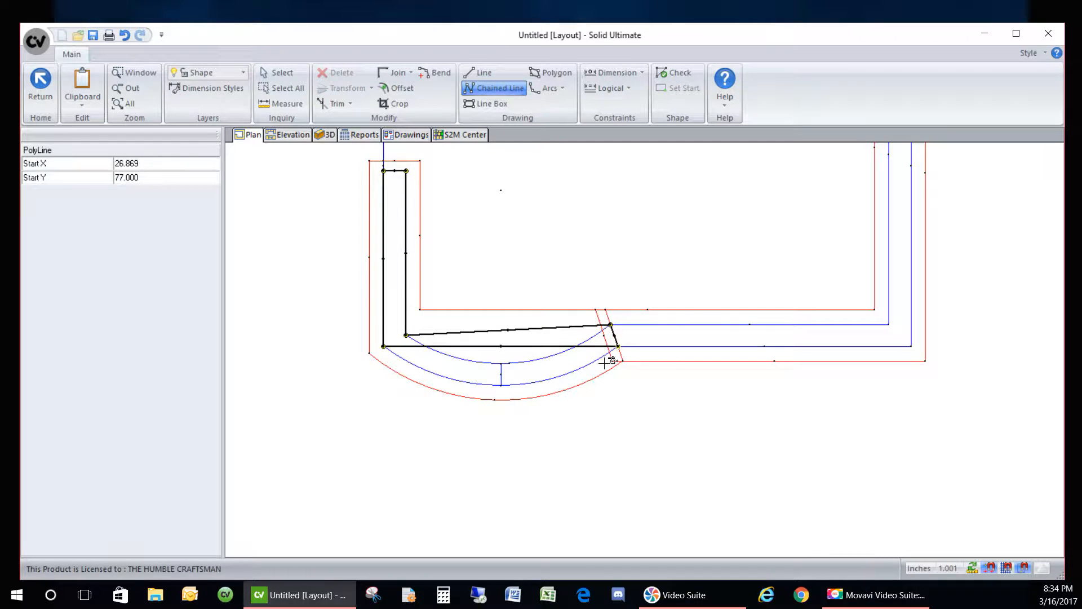
{"action": "right_click", "coordinate": [611, 362]}
{"action": "left_click", "coordinate": [572, 374]}
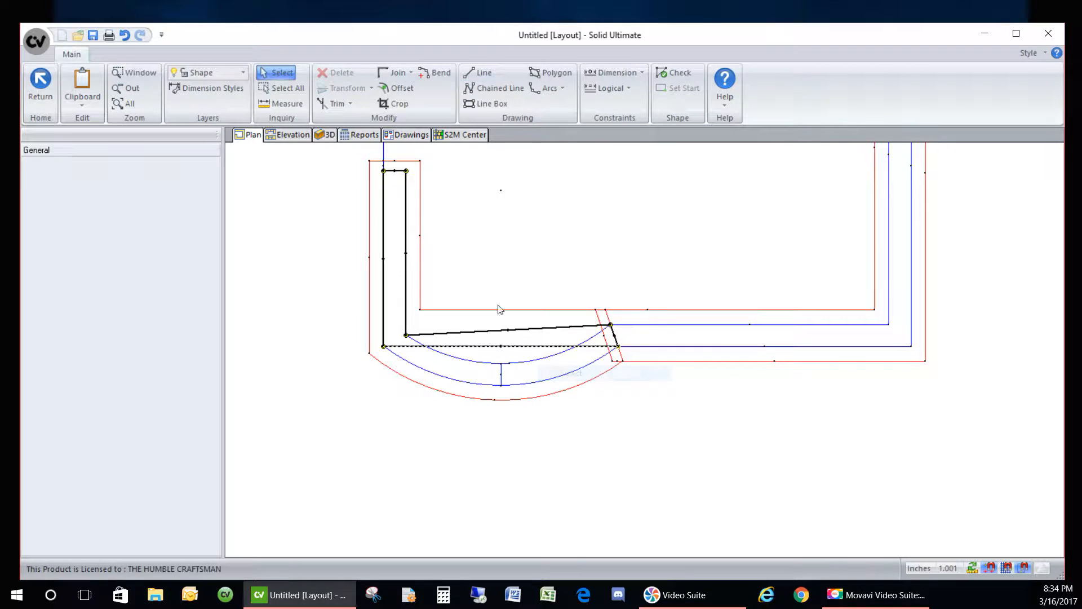
- Bend the lower and upper straight edges onto the outer and inner arcs
{"action": "left_click", "coordinate": [434, 72]}
{"action": "scroll", "coordinate": [505, 420], "scroll_direction": "up", "scroll_amount": 2}
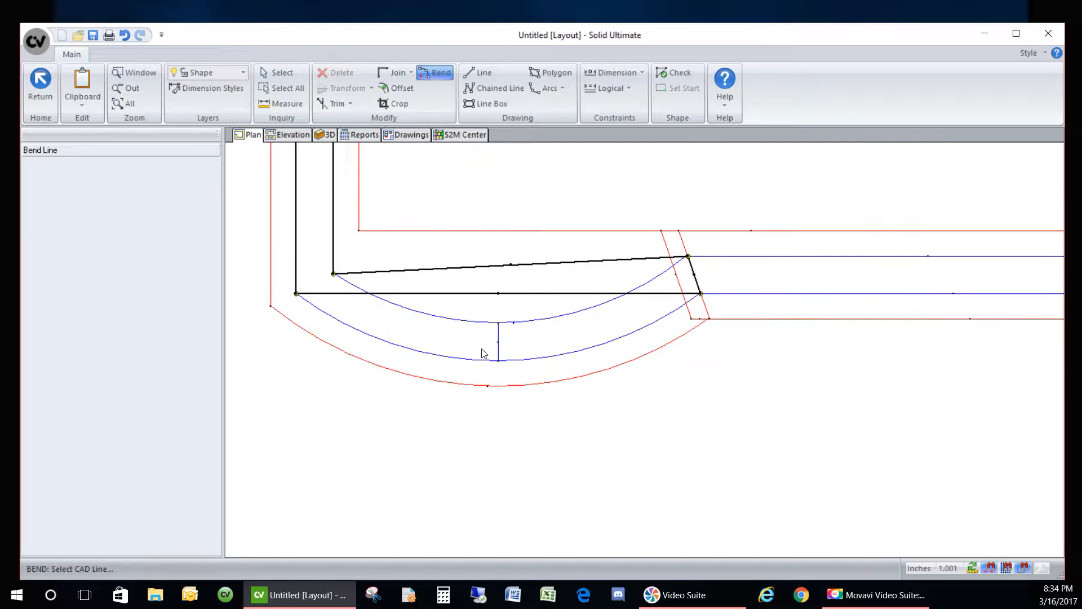
{"action": "left_click", "coordinate": [498, 298]}
{"action": "left_click", "coordinate": [496, 358]}
{"action": "left_click", "coordinate": [510, 264]}
{"action": "left_click", "coordinate": [499, 320]}
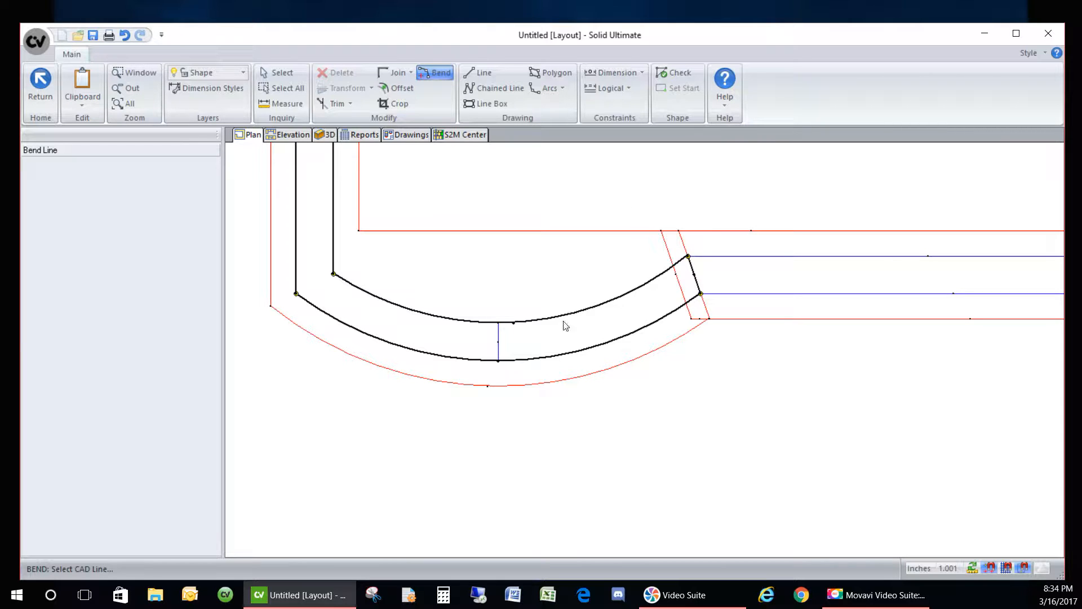
{"action": "scroll", "coordinate": [519, 212], "scroll_direction": "down", "scroll_amount": 5}
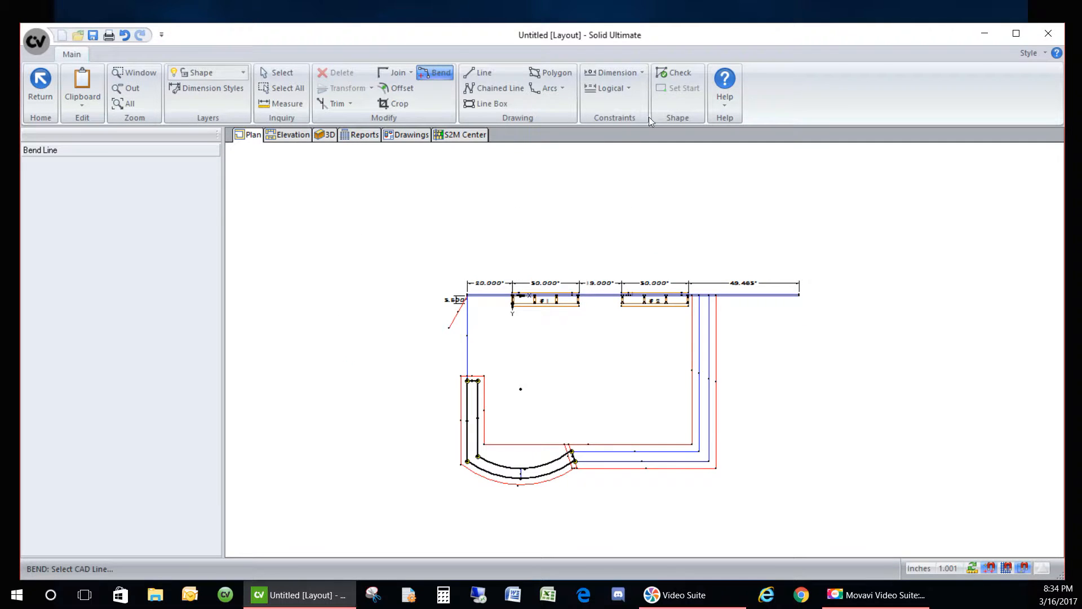
- Validate the new shape, save it on return, and open the curved cabinet for editing
{"action": "left_click", "coordinate": [671, 72]}
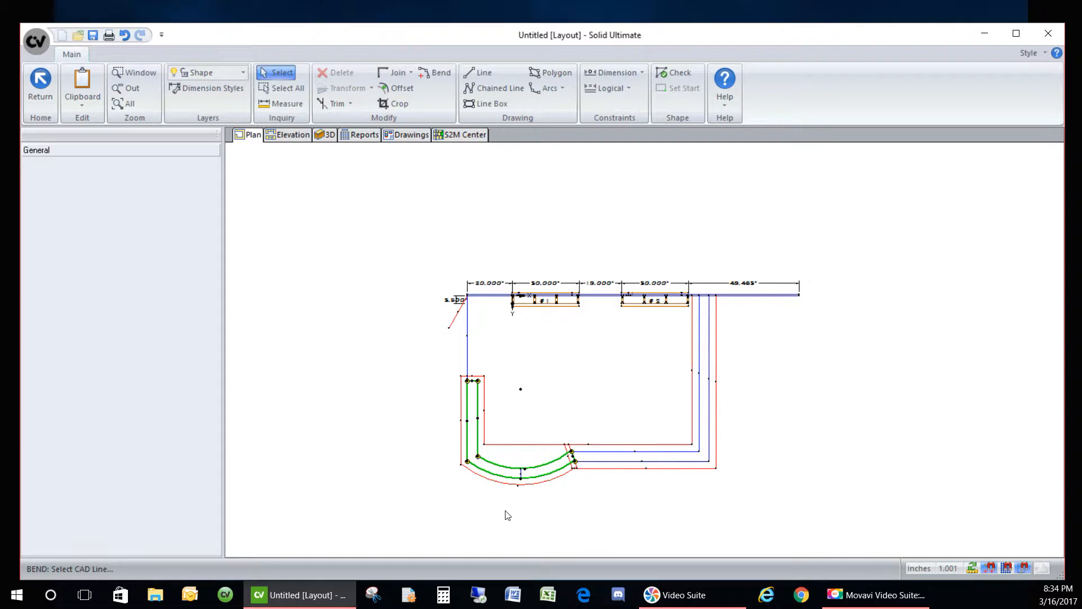
{"action": "left_click", "coordinate": [43, 83]}
{"action": "left_click", "coordinate": [479, 347]}
{"action": "scroll", "coordinate": [500, 476], "scroll_direction": "up", "scroll_amount": 2}
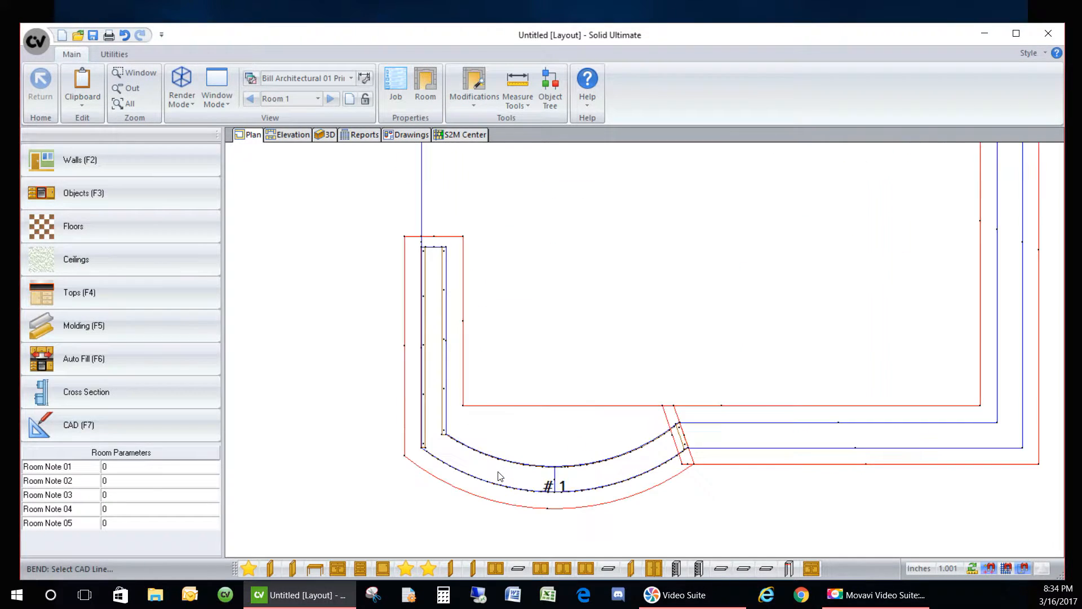
{"action": "double_click", "coordinate": [499, 476]}
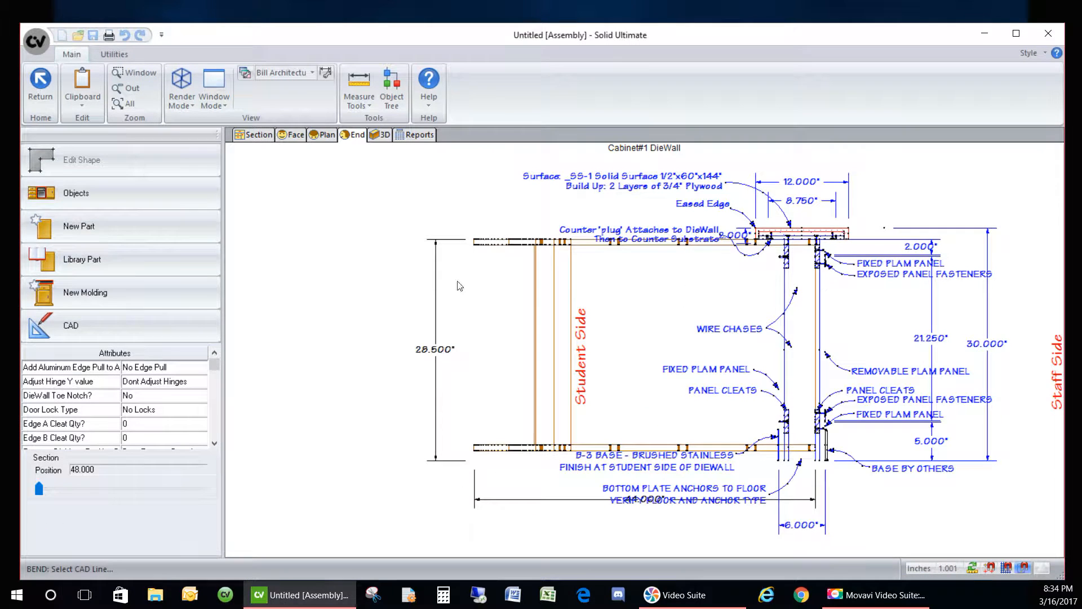
- In the section view, inspect the curved side, Side 4 and the unfinished Side 2
{"action": "left_click", "coordinate": [254, 135]}
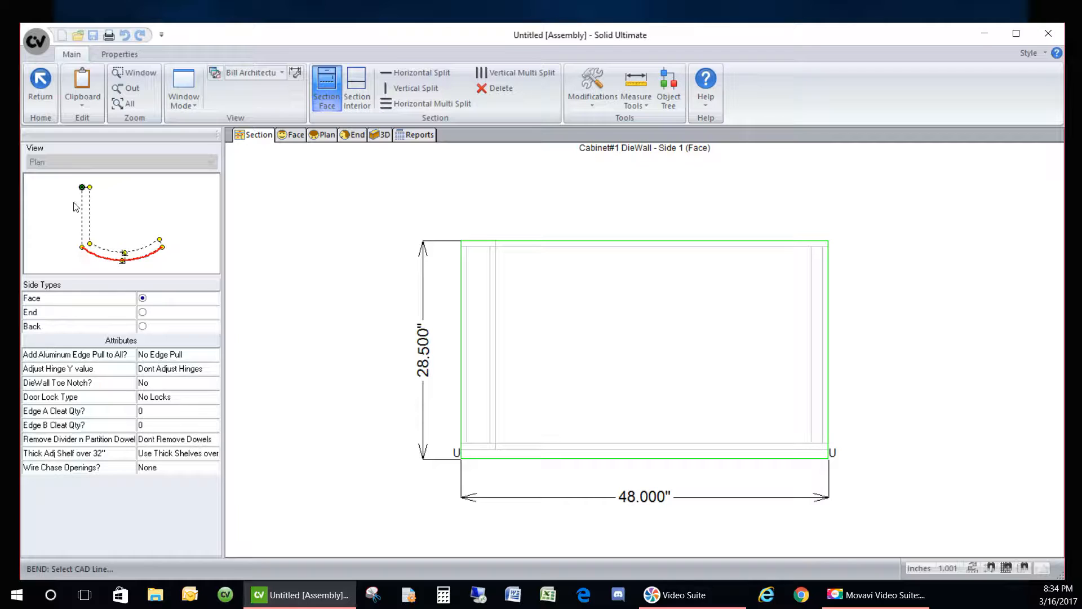
{"action": "left_click", "coordinate": [139, 250]}
{"action": "left_click", "coordinate": [144, 299]}
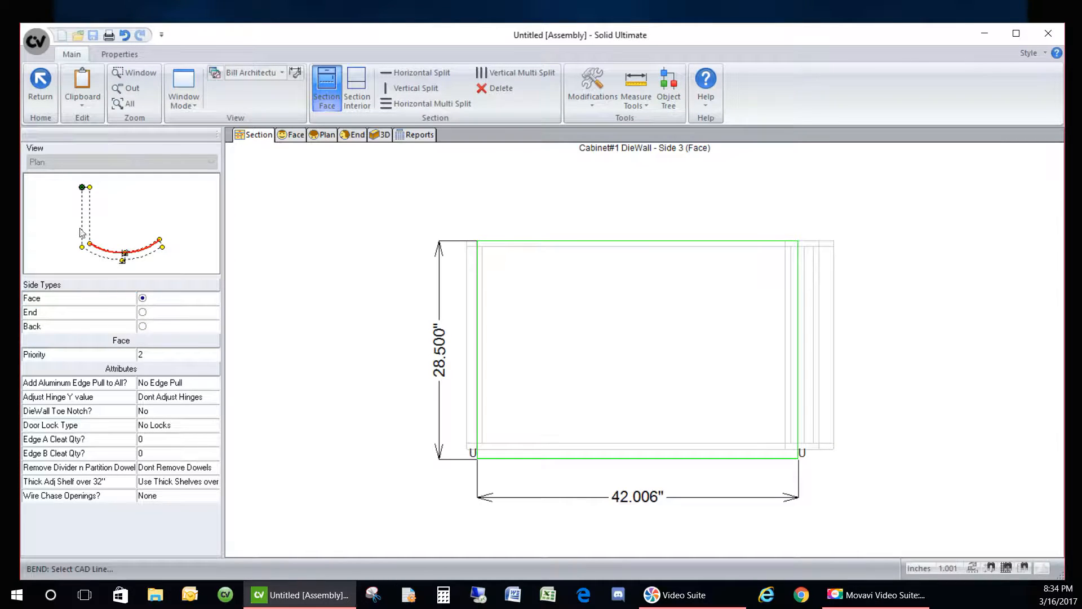
{"action": "left_click", "coordinate": [145, 312]}
{"action": "left_click", "coordinate": [96, 225]}
{"action": "left_click", "coordinate": [142, 310]}
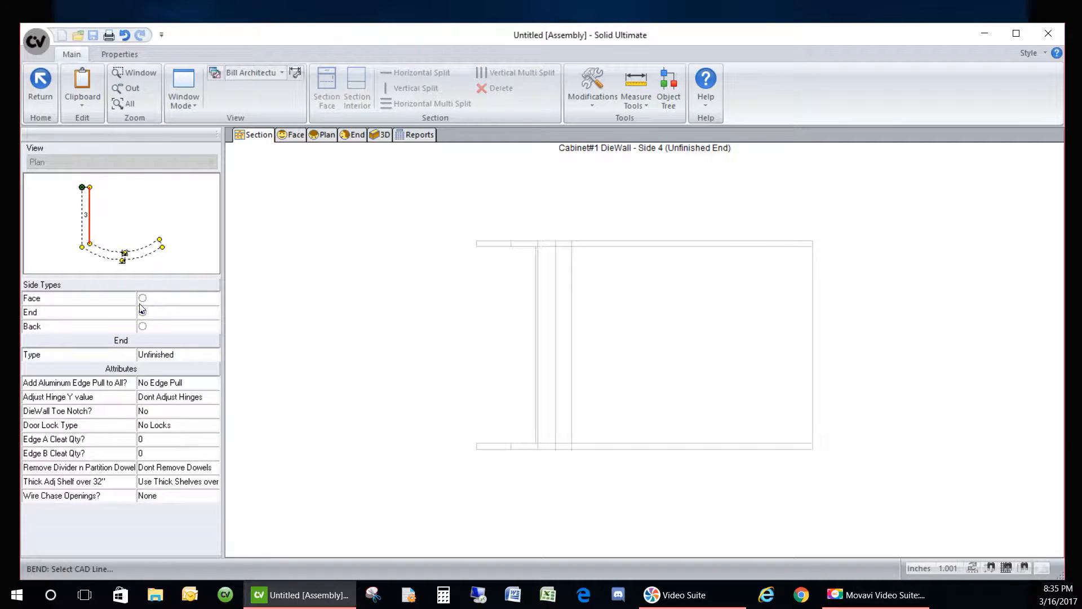
{"action": "left_click", "coordinate": [143, 298]}
{"action": "left_click", "coordinate": [161, 243]}
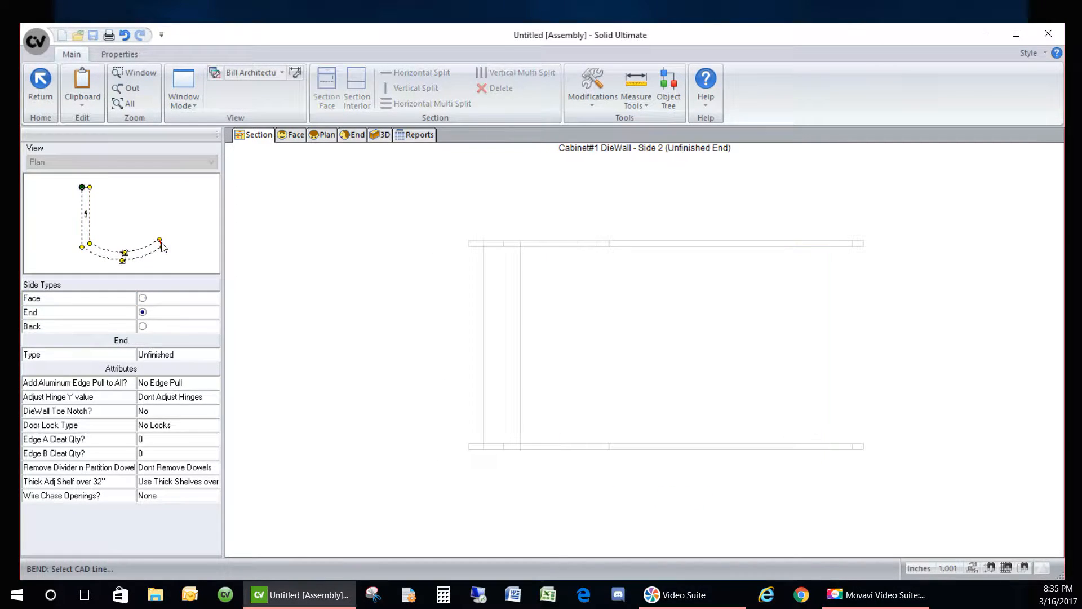
- Set the back side's type to Finished and select the curved front Side 1
{"action": "left_click", "coordinate": [86, 187]}
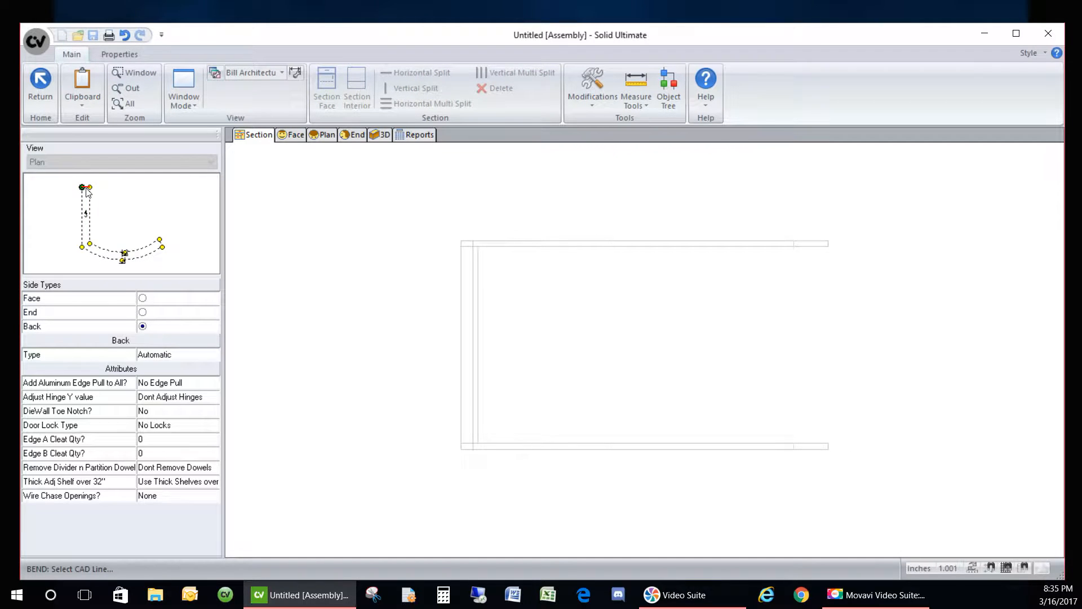
{"action": "left_click", "coordinate": [184, 354]}
{"action": "left_click", "coordinate": [177, 389]}
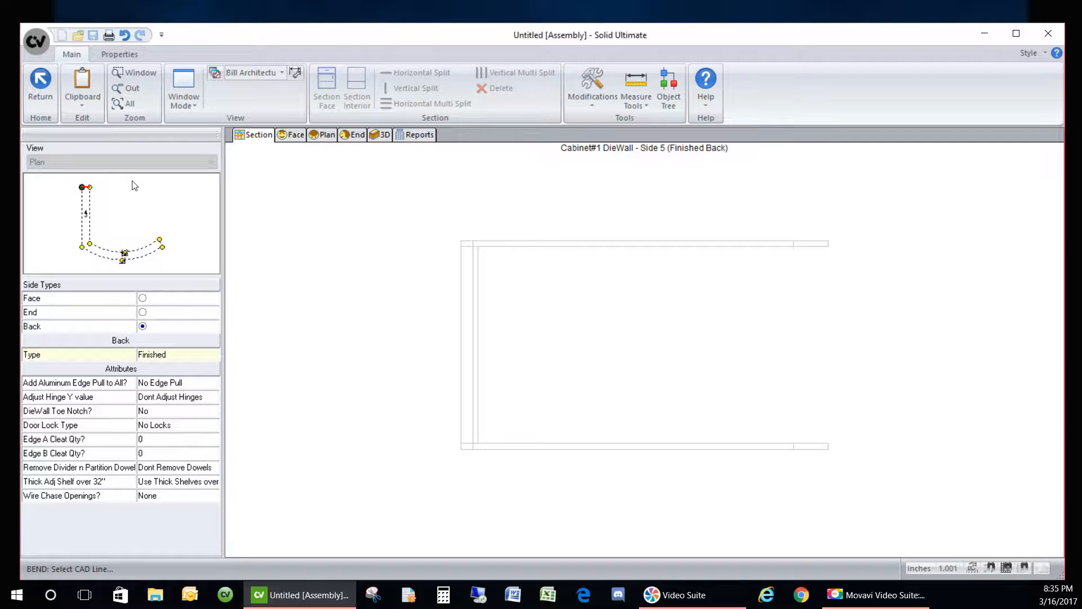
{"action": "left_click", "coordinate": [102, 252]}
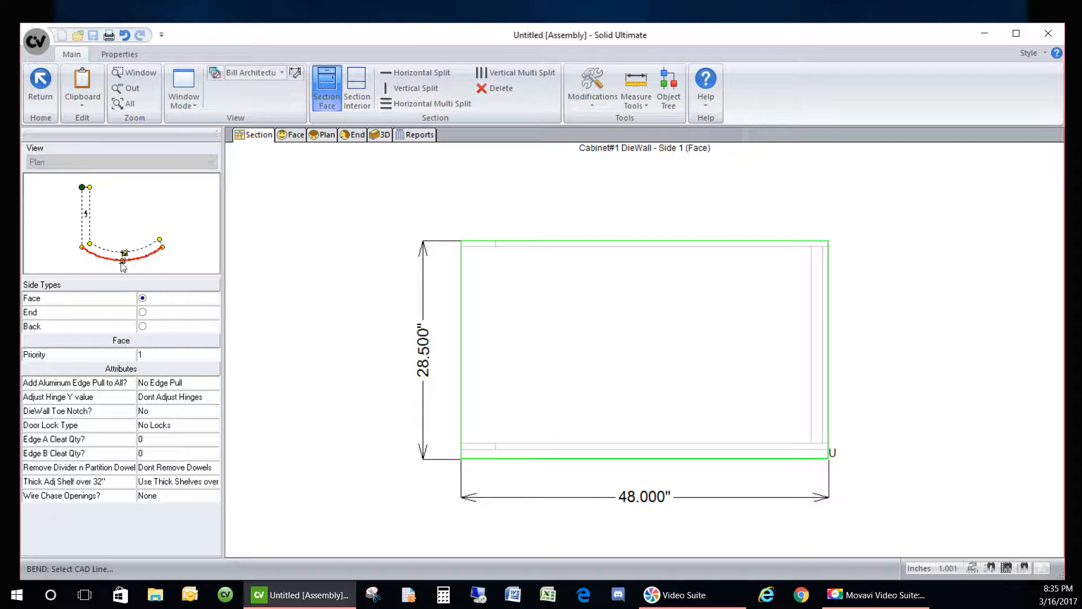
- Turn the Side 1 and Side 0 faces into panels and check the corner in 3D
{"action": "left_click", "coordinate": [581, 352]}
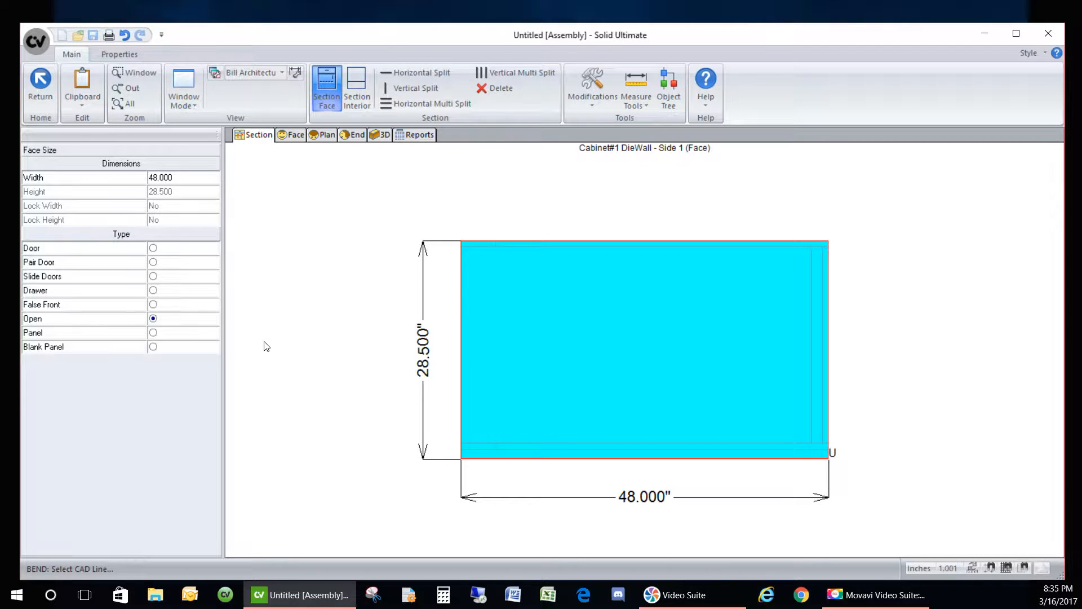
{"action": "left_click", "coordinate": [152, 333]}
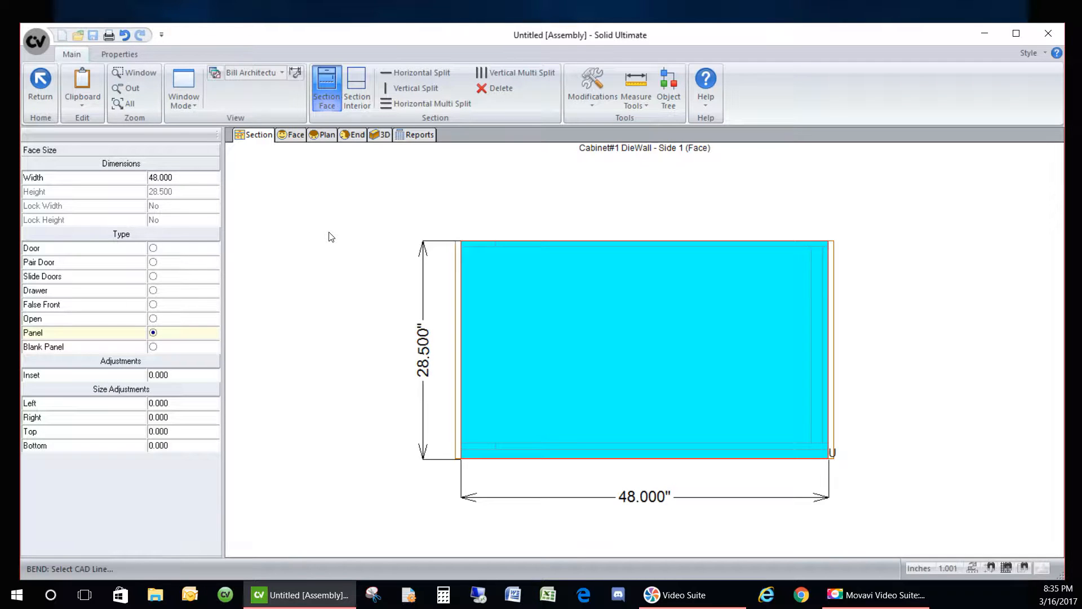
{"action": "left_click", "coordinate": [49, 80]}
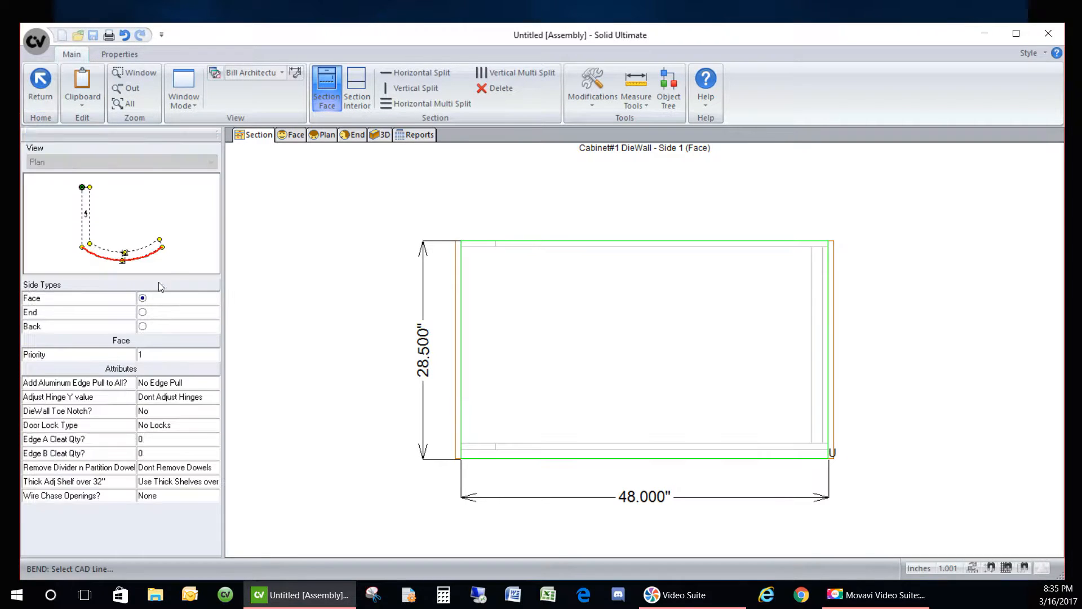
{"action": "left_click", "coordinate": [77, 210]}
{"action": "left_click", "coordinate": [557, 388]}
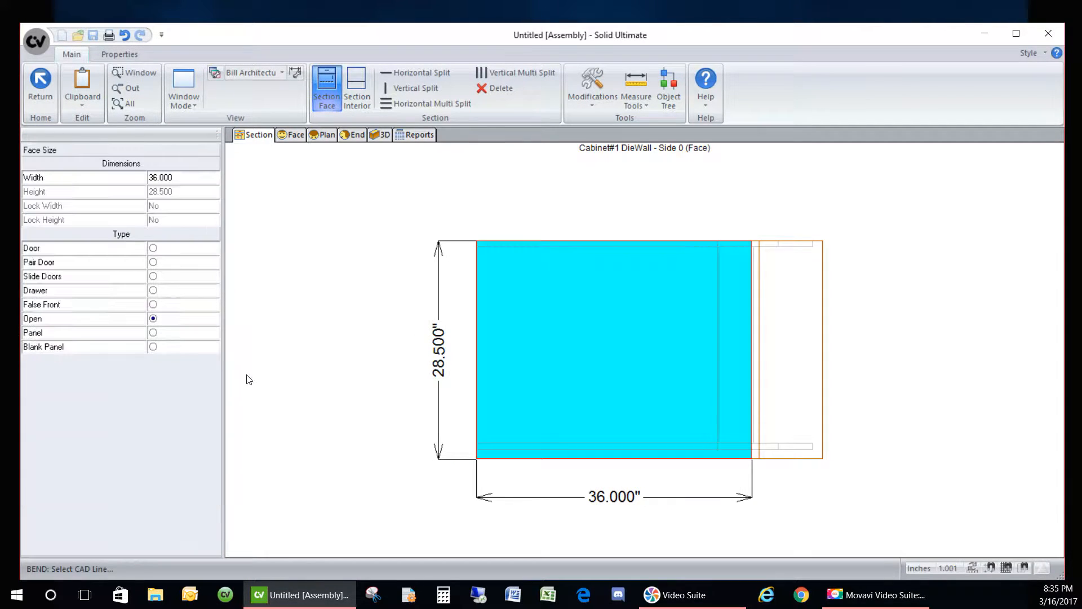
{"action": "left_click", "coordinate": [153, 332]}
{"action": "left_click", "coordinate": [372, 269]}
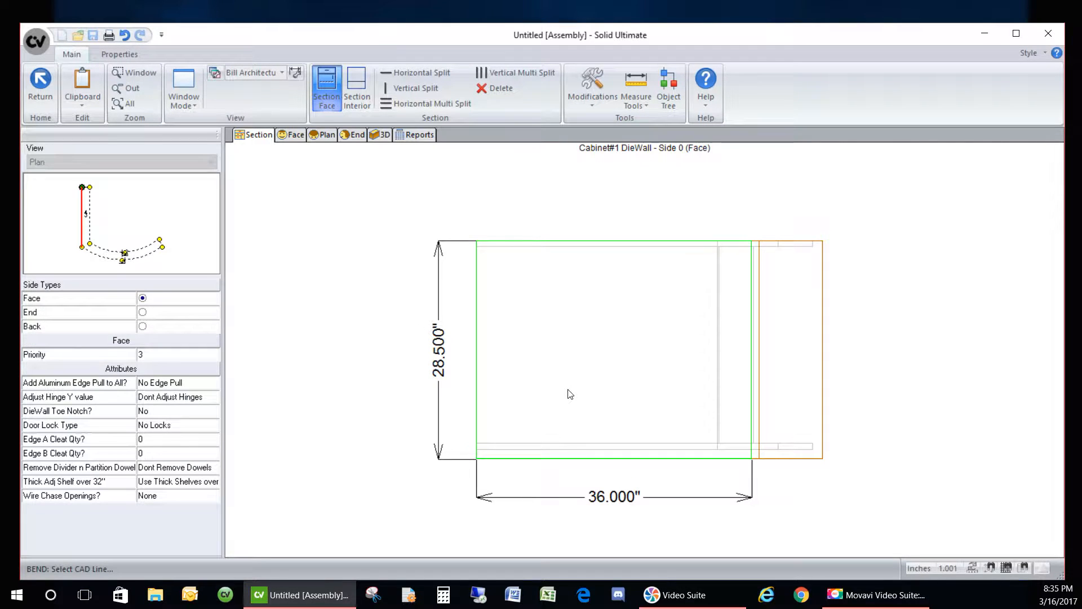
{"action": "left_click", "coordinate": [699, 361]}
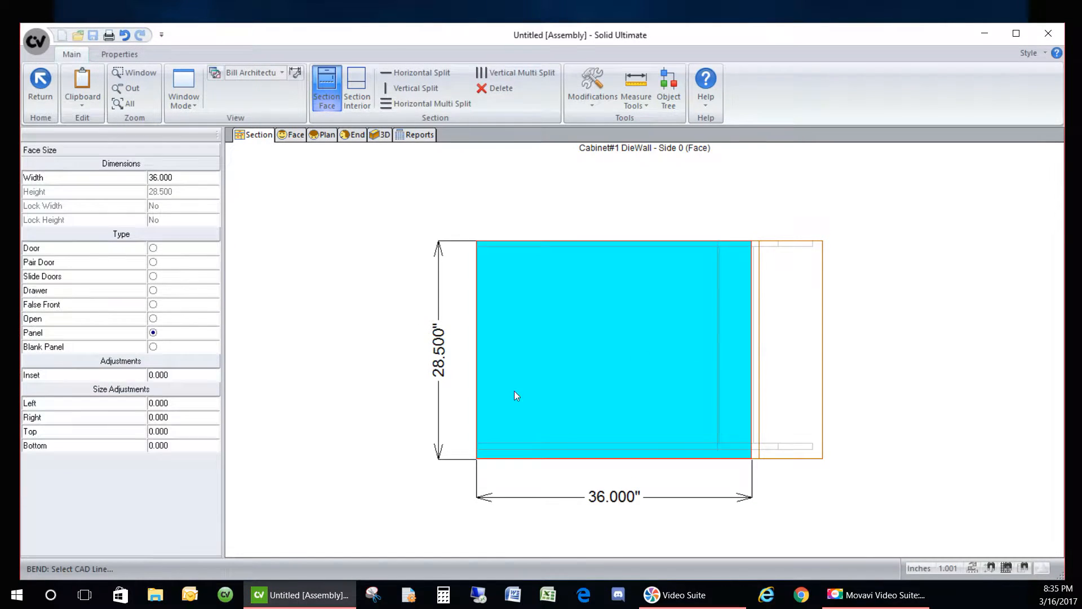
{"action": "left_click", "coordinate": [382, 135]}
{"action": "left_click_drag", "start_coordinate": [533, 296], "coordinate": [846, 470]}
{"action": "scroll", "coordinate": [544, 423], "scroll_direction": "up", "scroll_amount": 5}
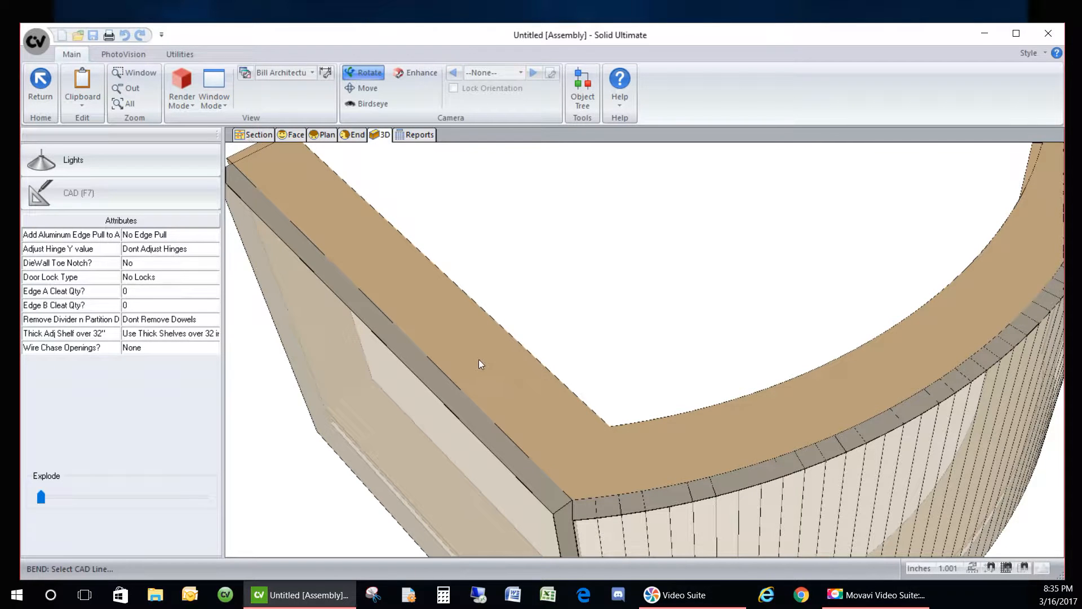
{"action": "left_click", "coordinate": [253, 135]}
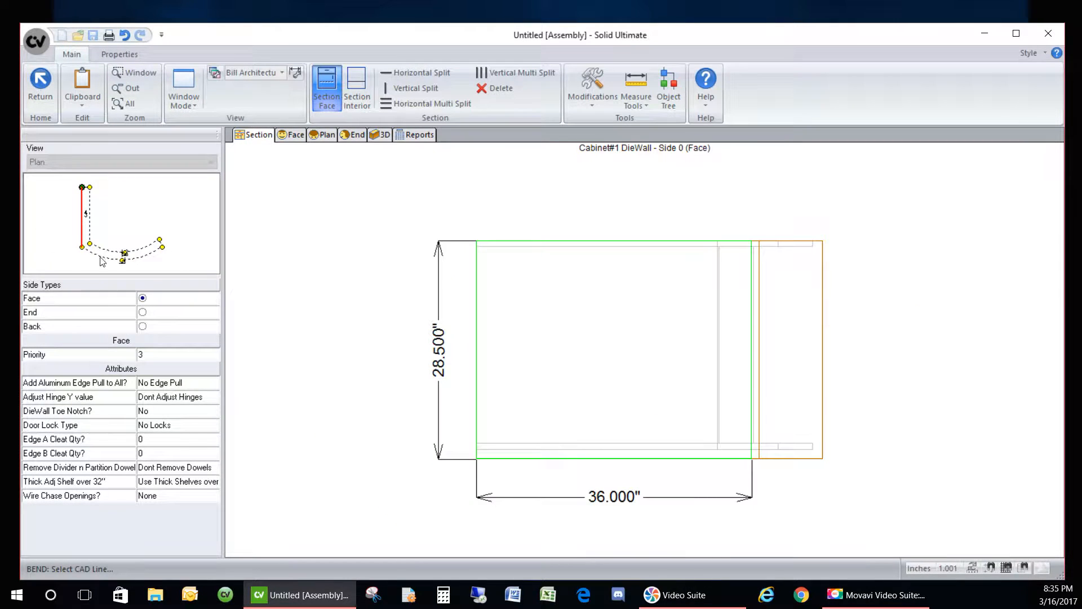
- Give Side 0's panel a 0.625 right adjustment and Side 1's panel a 5/8 left adjustment
{"action": "left_click", "coordinate": [563, 374]}
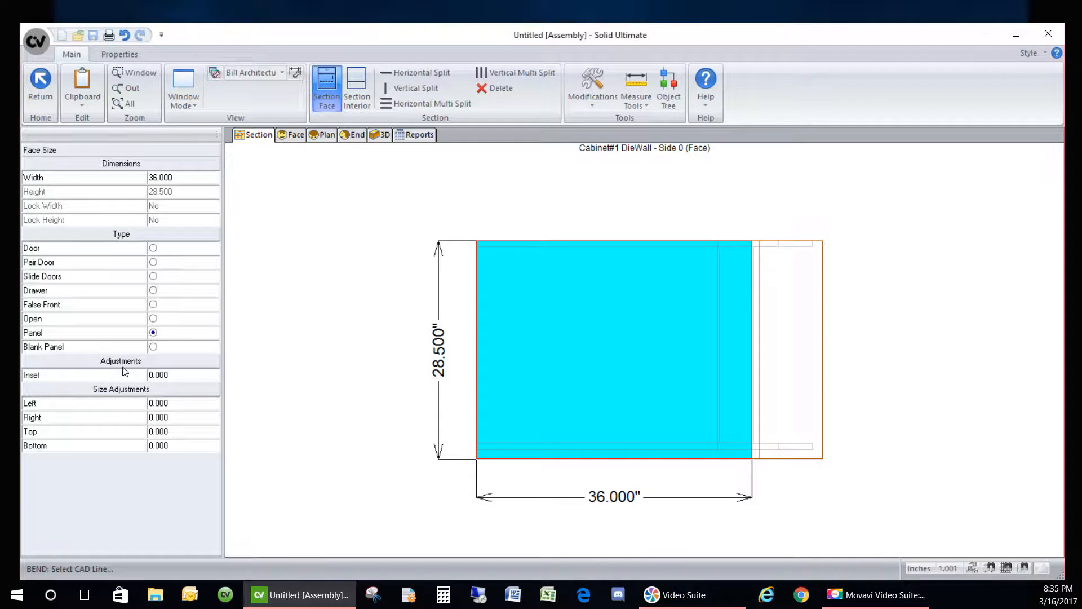
{"action": "left_click", "coordinate": [173, 418]}
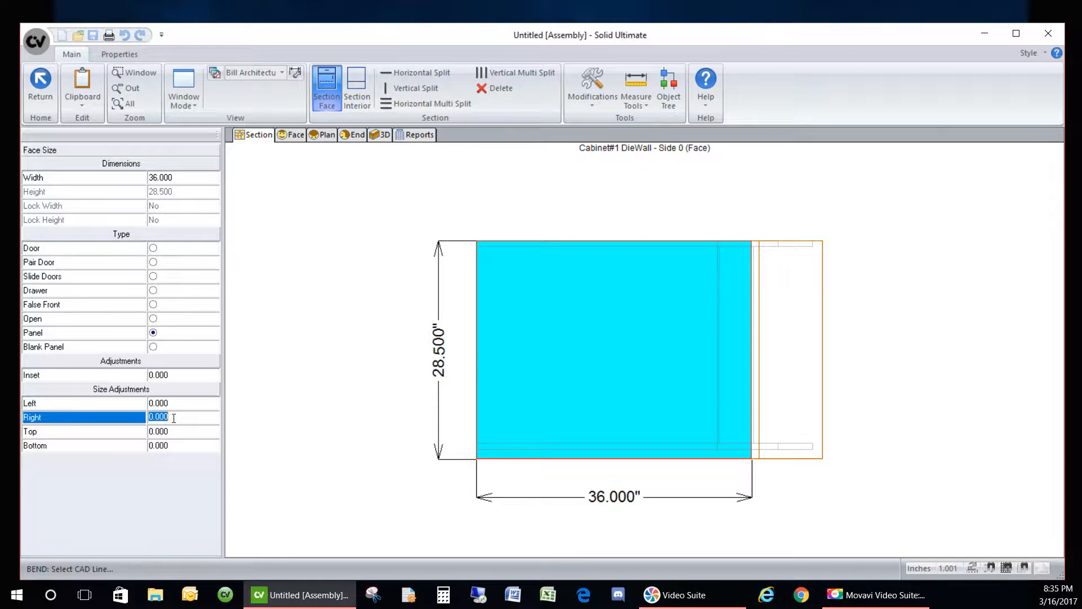
{"action": "type", "text": ".625"}
{"action": "key", "text": "Return"}
{"action": "left_click", "coordinate": [350, 301]}
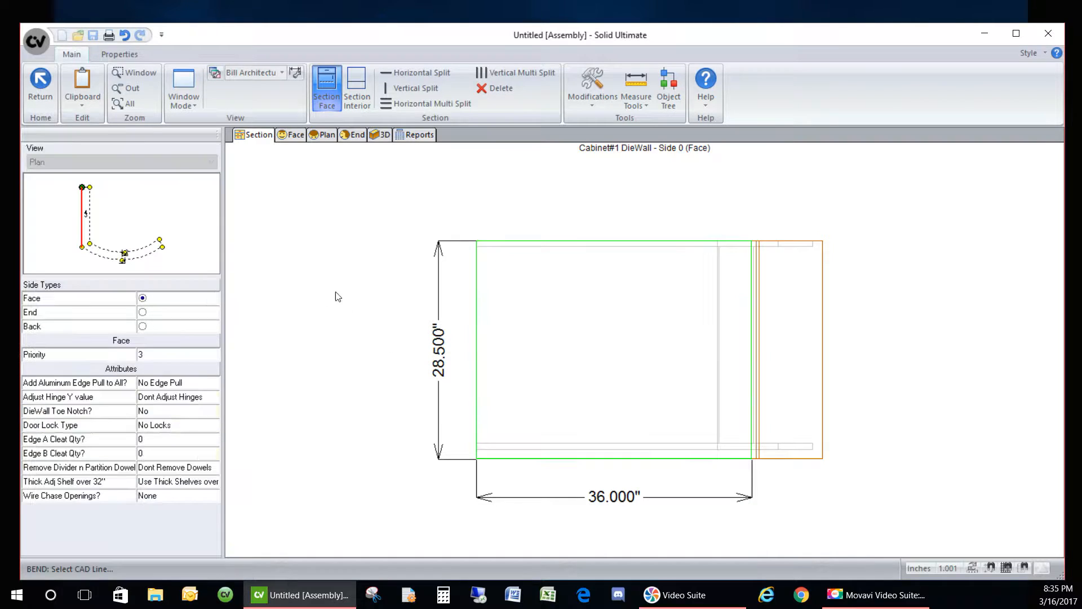
{"action": "left_click", "coordinate": [133, 264]}
{"action": "left_click", "coordinate": [571, 438]}
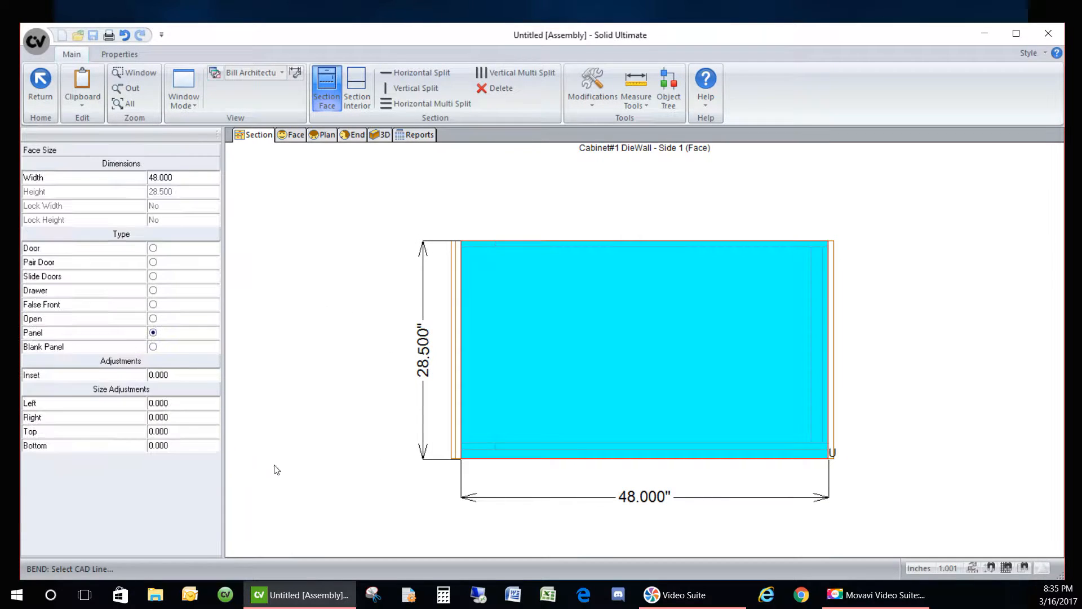
{"action": "left_click", "coordinate": [175, 405]}
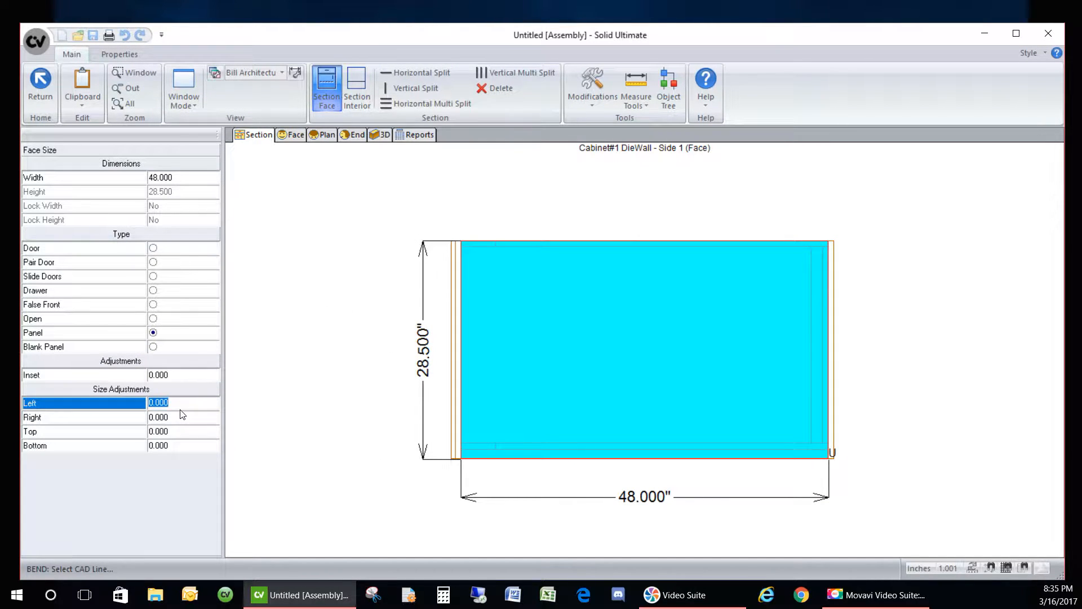
{"action": "type", "text": "5/8"}
{"action": "key", "text": "Return"}
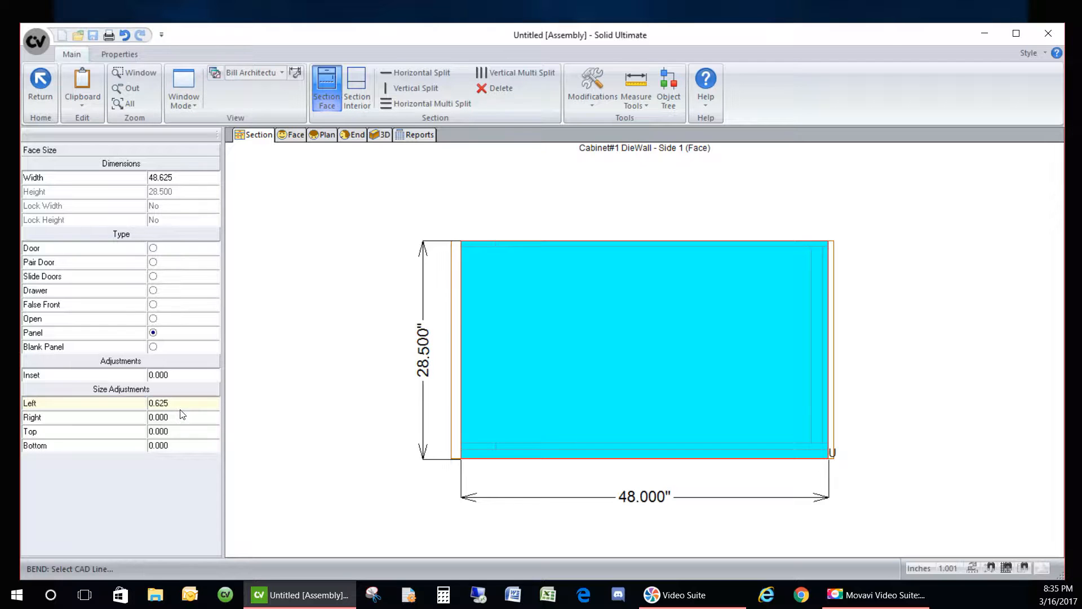
- Inspect the adjusted corner joint of the whole L-shaped cabinet in 3D
{"action": "left_click", "coordinate": [382, 136]}
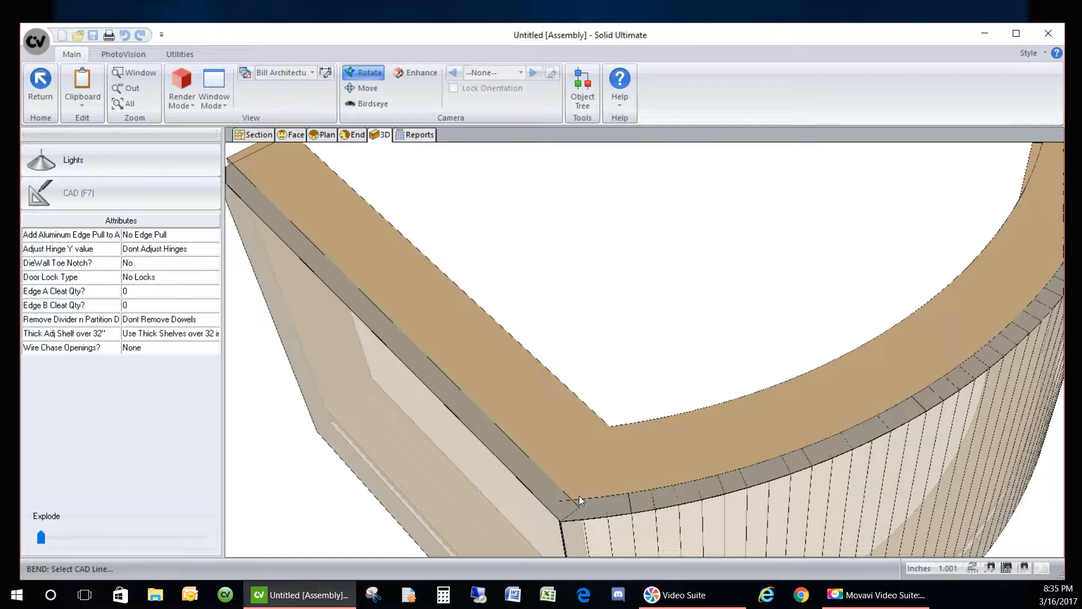
{"action": "scroll", "coordinate": [513, 348], "scroll_direction": "down", "scroll_amount": 2}
{"action": "scroll", "coordinate": [640, 447], "scroll_direction": "down", "scroll_amount": 2}
{"action": "left_click_drag", "start_coordinate": [650, 488], "coordinate": [540, 420]}
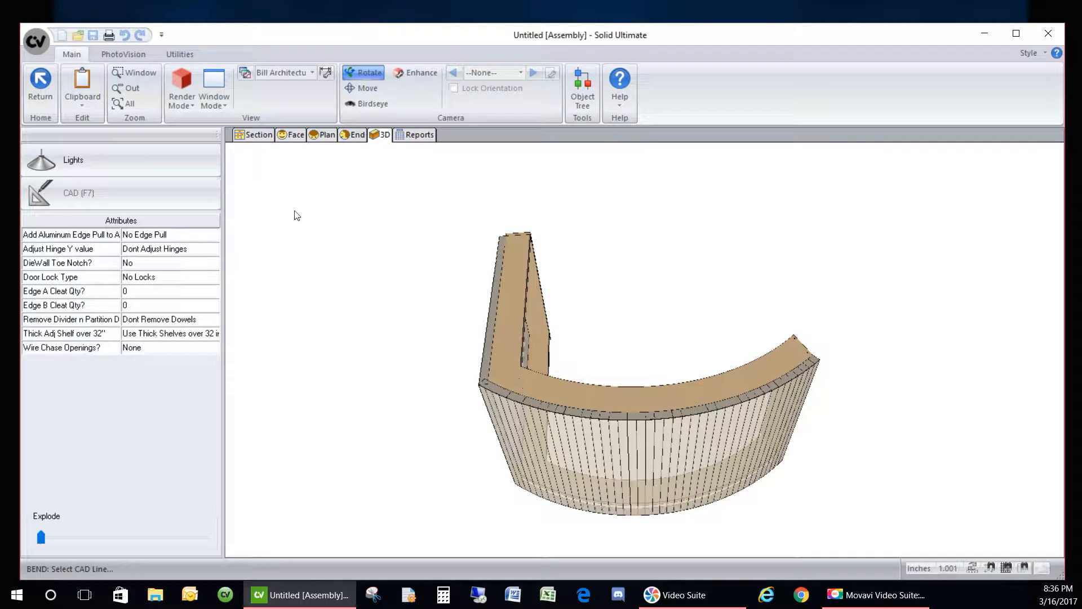
{"action": "left_click", "coordinate": [257, 137]}
- Split Side 3's face into three openings and make each one a panel
{"action": "left_click", "coordinate": [128, 252]}
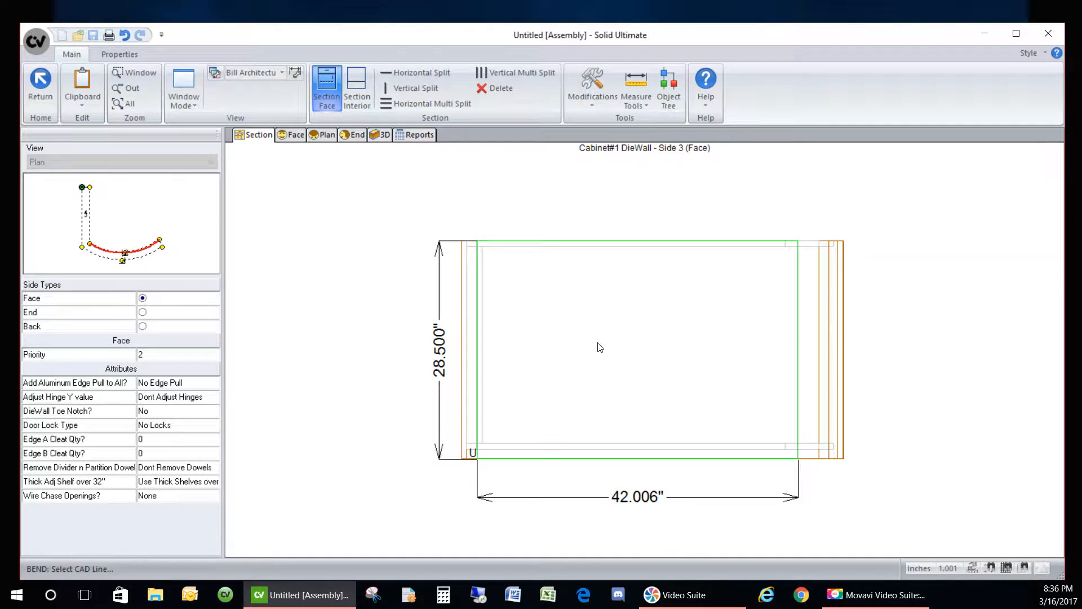
{"action": "left_click", "coordinate": [606, 336]}
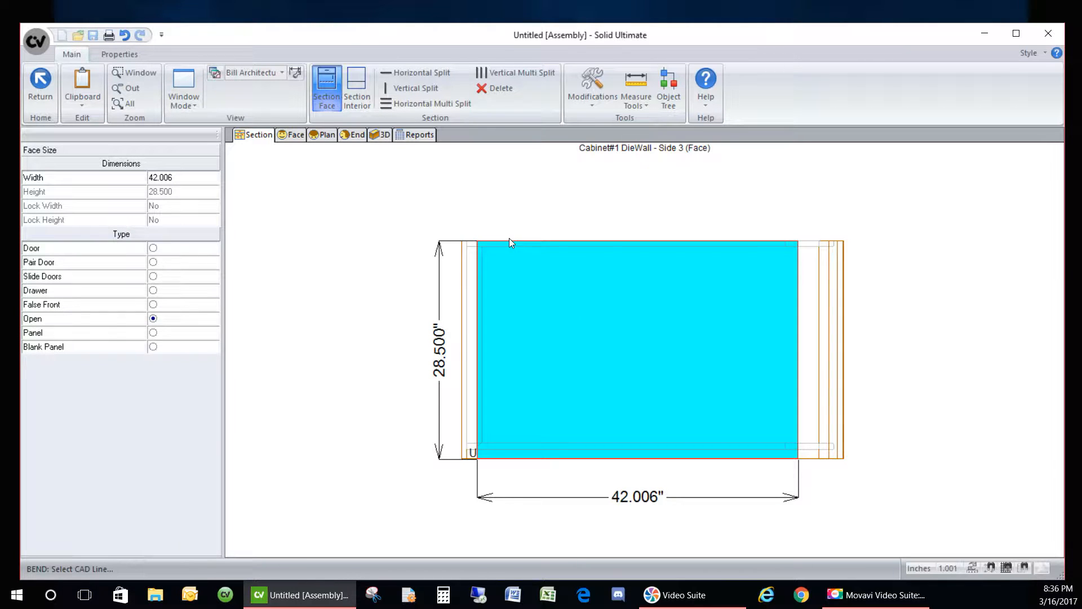
{"action": "left_click", "coordinate": [394, 103]}
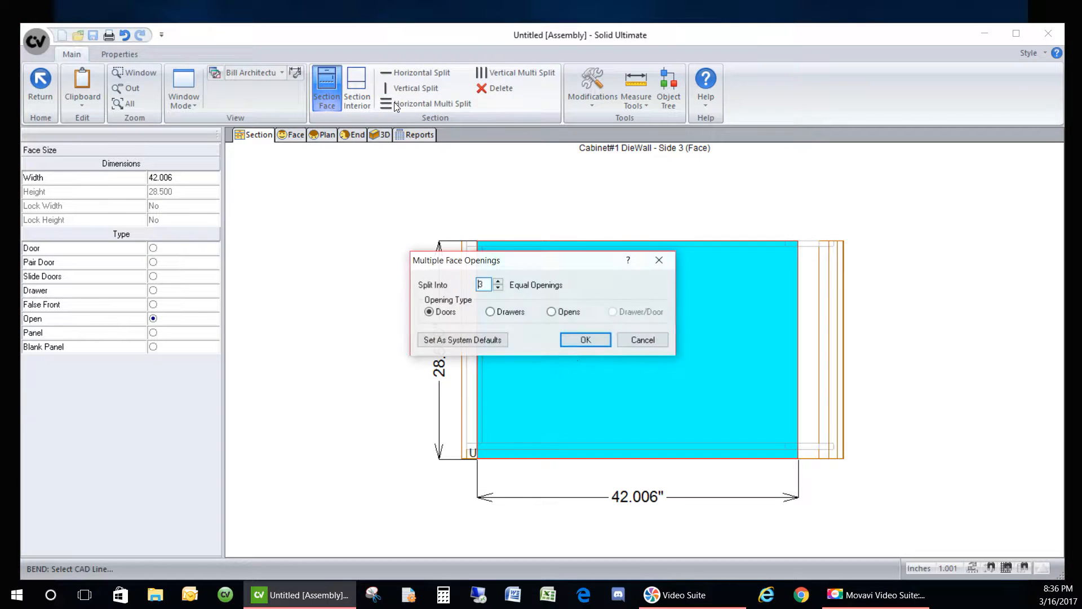
{"action": "left_click", "coordinate": [551, 312]}
{"action": "left_click", "coordinate": [589, 340]}
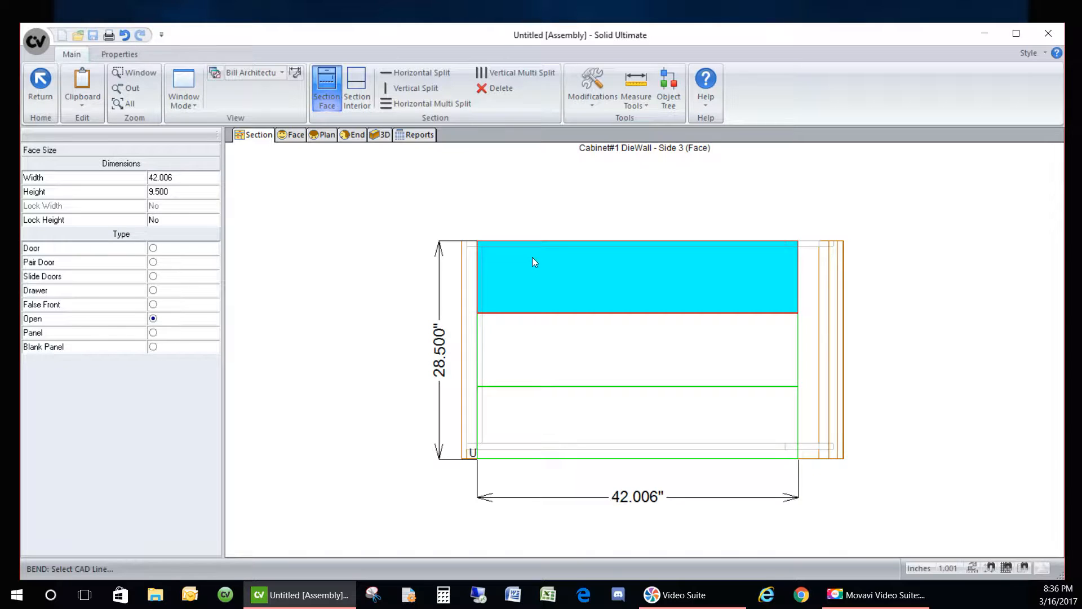
{"action": "left_click", "coordinate": [154, 335]}
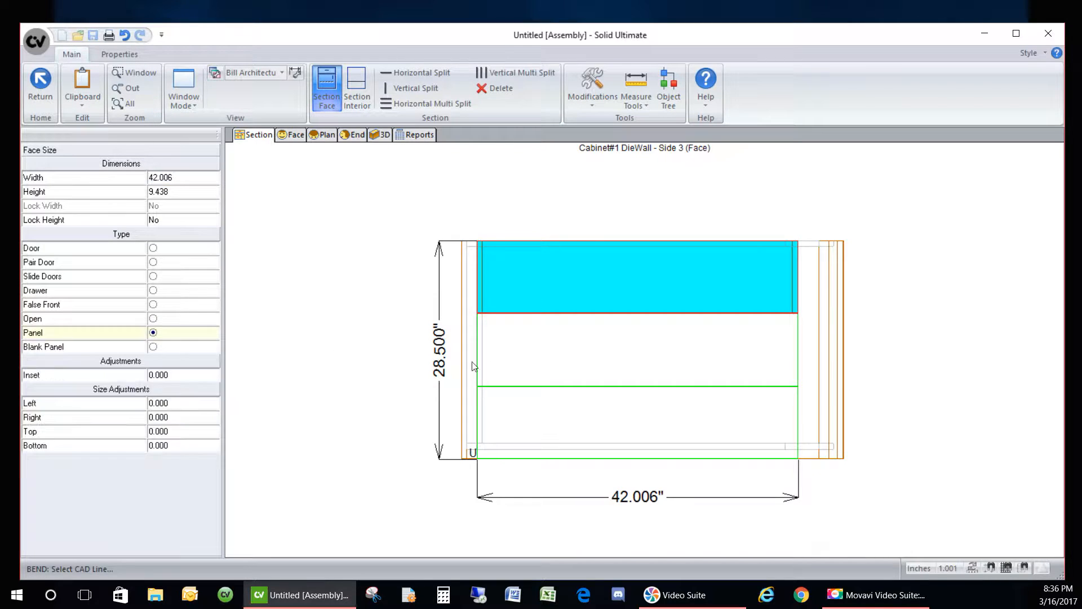
{"action": "left_click", "coordinate": [507, 355]}
{"action": "left_click", "coordinate": [171, 338]}
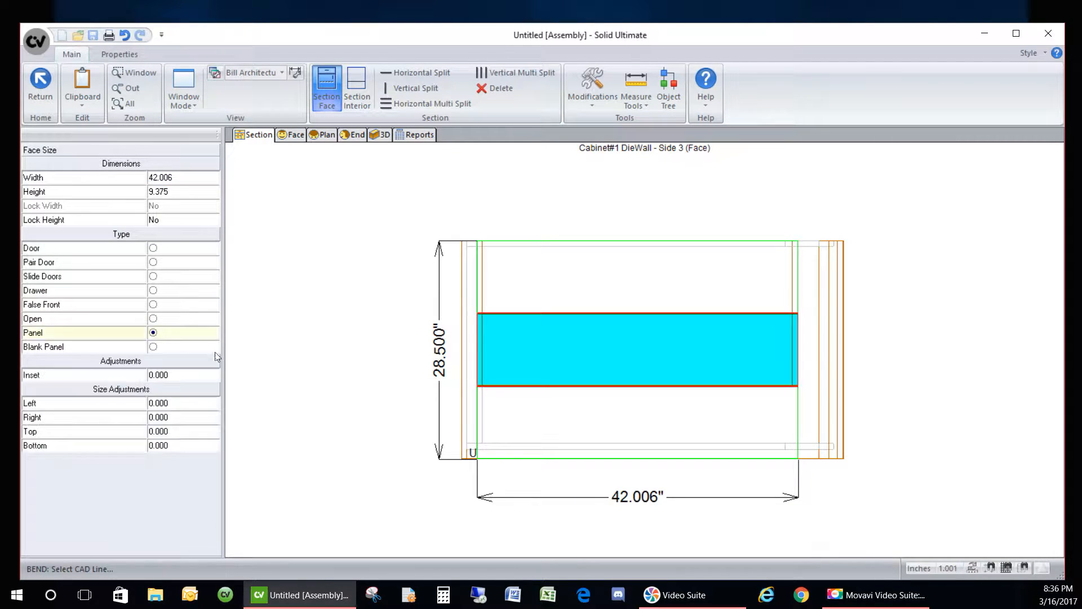
{"action": "left_click", "coordinate": [527, 423]}
{"action": "left_click", "coordinate": [152, 333]}
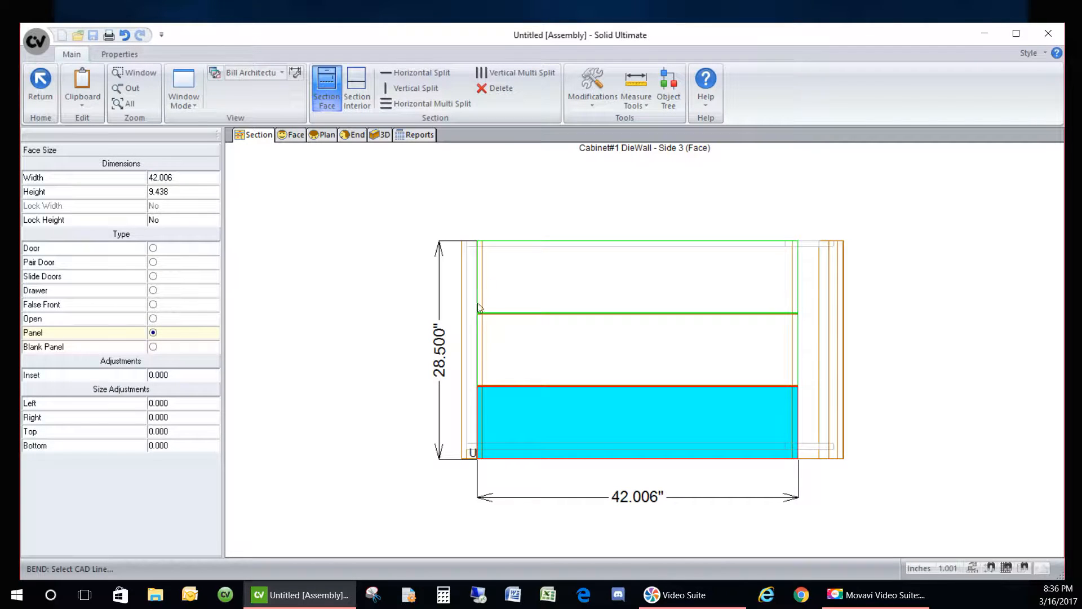
- Set the top panel's height to 2 and lock it
{"action": "left_click", "coordinate": [565, 279]}
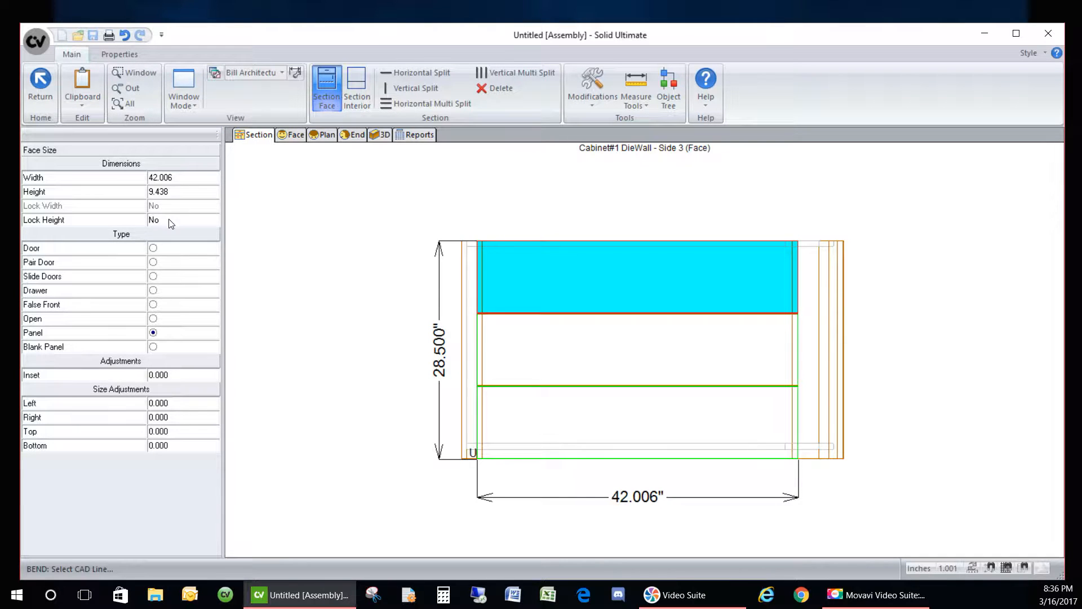
{"action": "left_click", "coordinate": [181, 192]}
{"action": "type", "text": "2"}
{"action": "key", "text": "Return"}
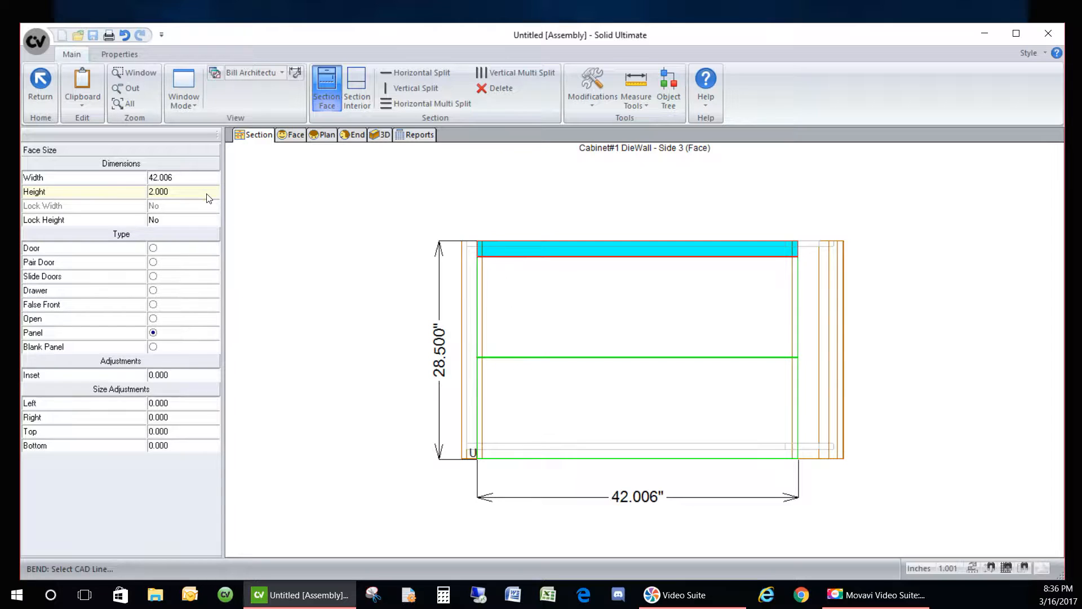
{"action": "left_click", "coordinate": [204, 226]}
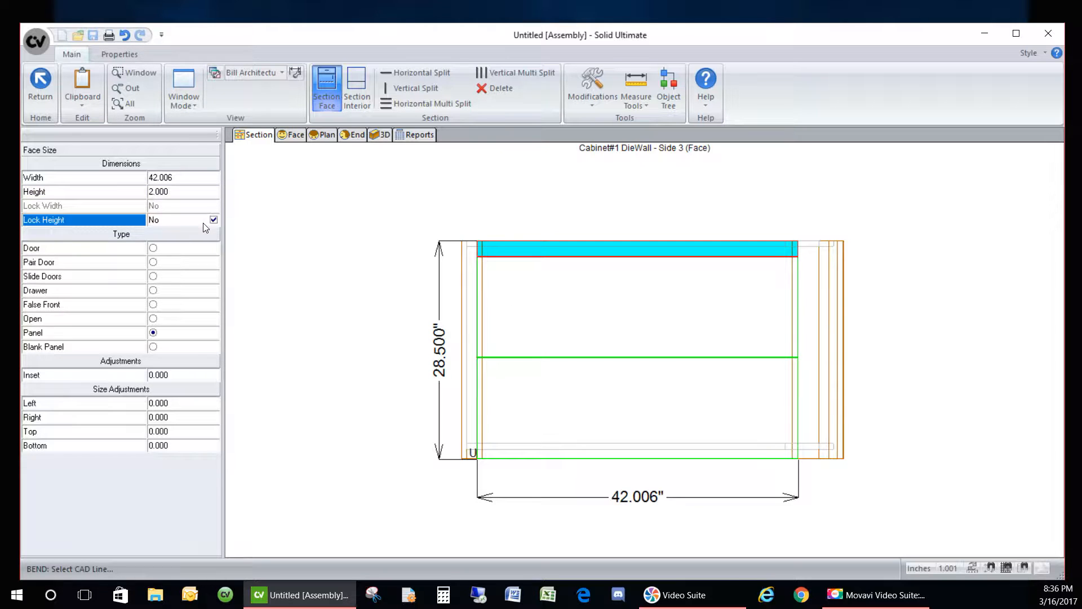
- Set the bottom panel's height to 5 and lock it, leaving a 21.250 opening above
{"action": "left_click", "coordinate": [534, 398]}
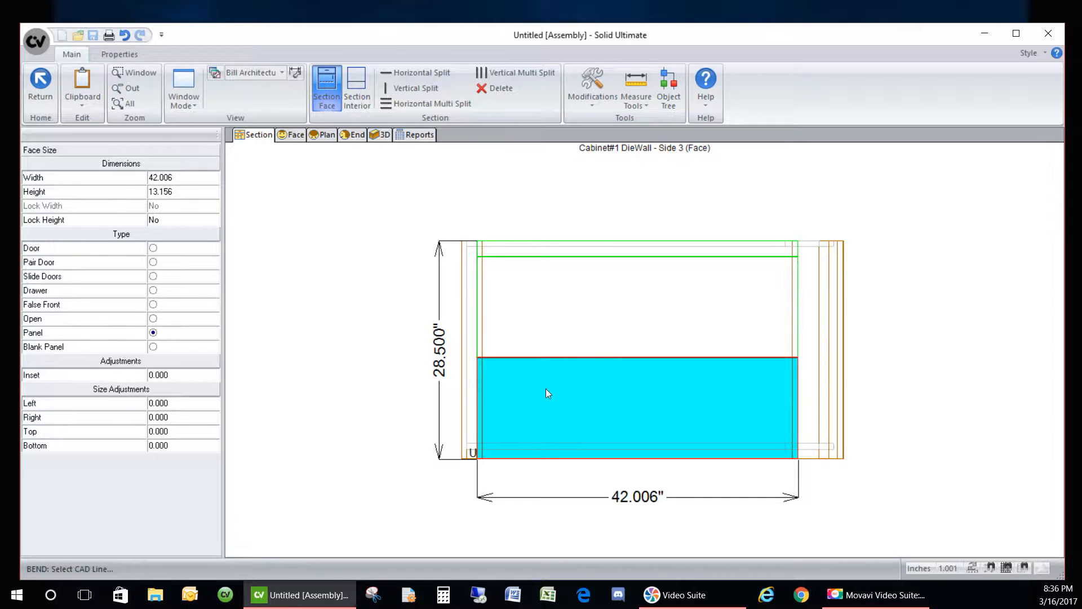
{"action": "left_click", "coordinate": [179, 193]}
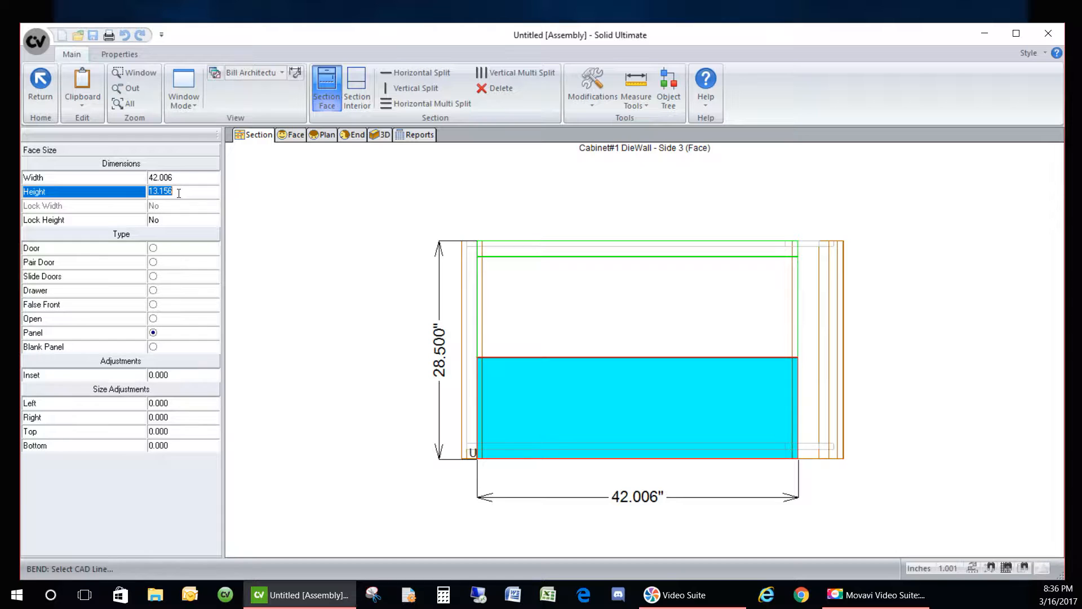
{"action": "type", "text": "5"}
{"action": "key", "text": "Return"}
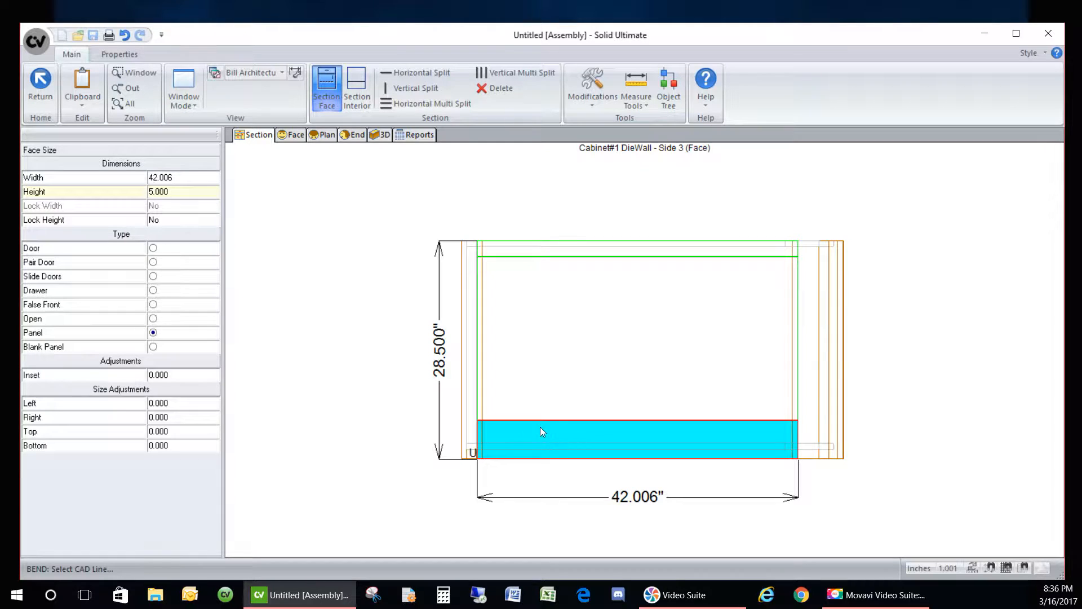
{"action": "left_click", "coordinate": [181, 222]}
{"action": "left_click", "coordinate": [554, 313]}
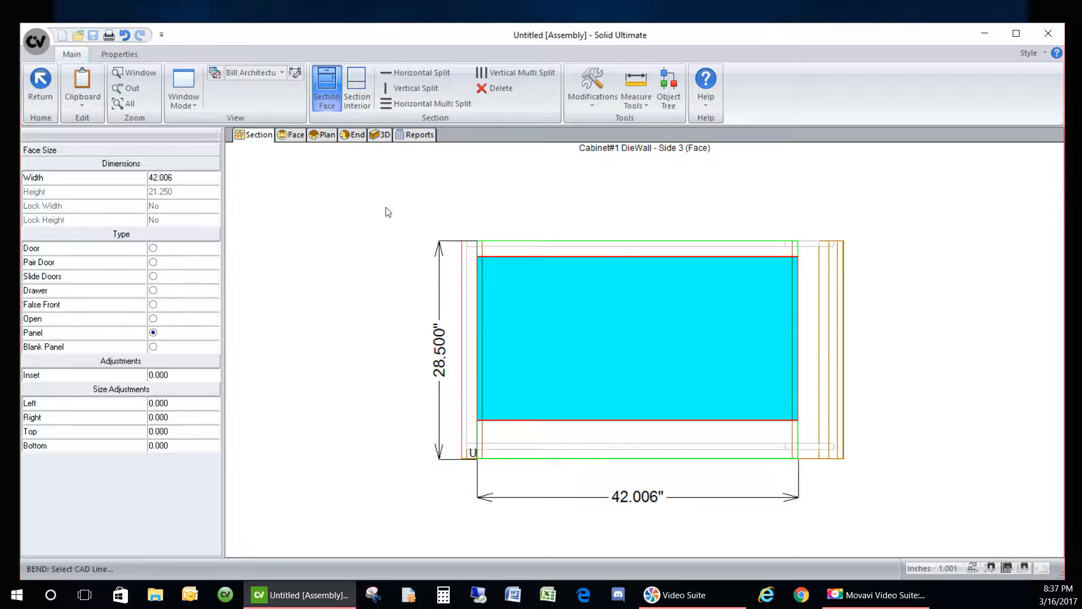
- Split the middle opening vertically into four openings and make each a panel
{"action": "left_click", "coordinate": [486, 74]}
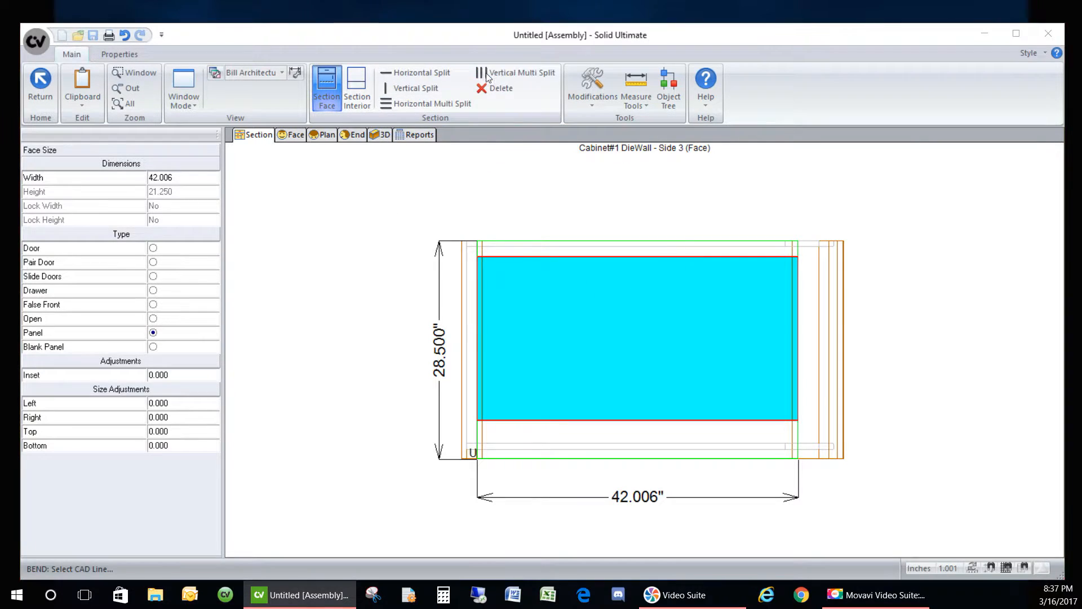
{"action": "left_click", "coordinate": [498, 280]}
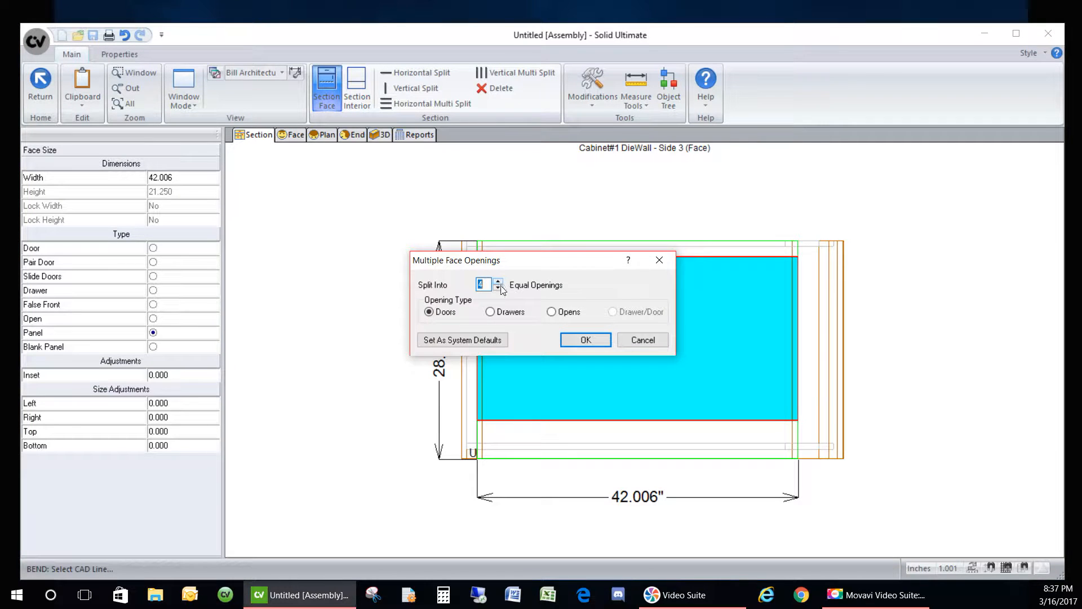
{"action": "left_click", "coordinate": [552, 312]}
{"action": "left_click", "coordinate": [584, 339]}
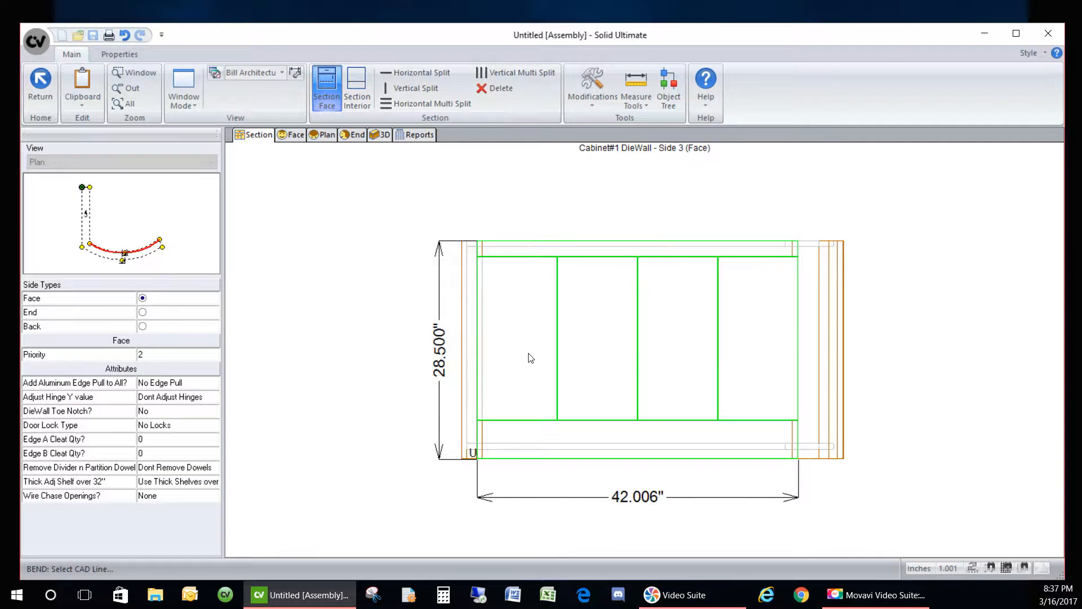
{"action": "left_click", "coordinate": [153, 333]}
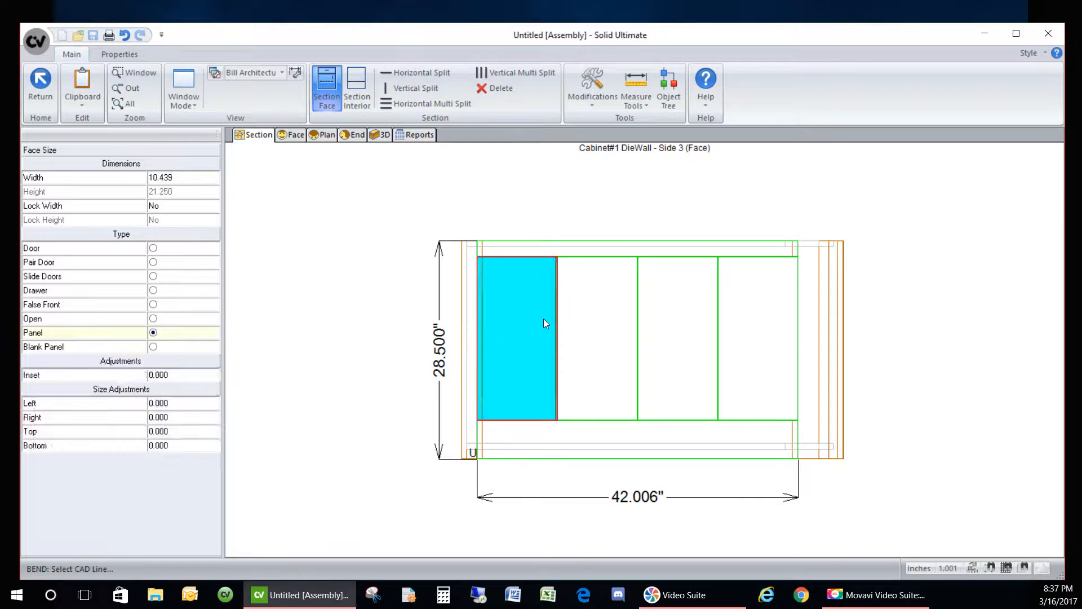
{"action": "left_click", "coordinate": [543, 319]}
{"action": "left_click", "coordinate": [181, 333]}
{"action": "left_click", "coordinate": [653, 351]}
{"action": "left_click", "coordinate": [200, 333]}
{"action": "left_click", "coordinate": [755, 336]}
{"action": "left_click", "coordinate": [192, 334]}
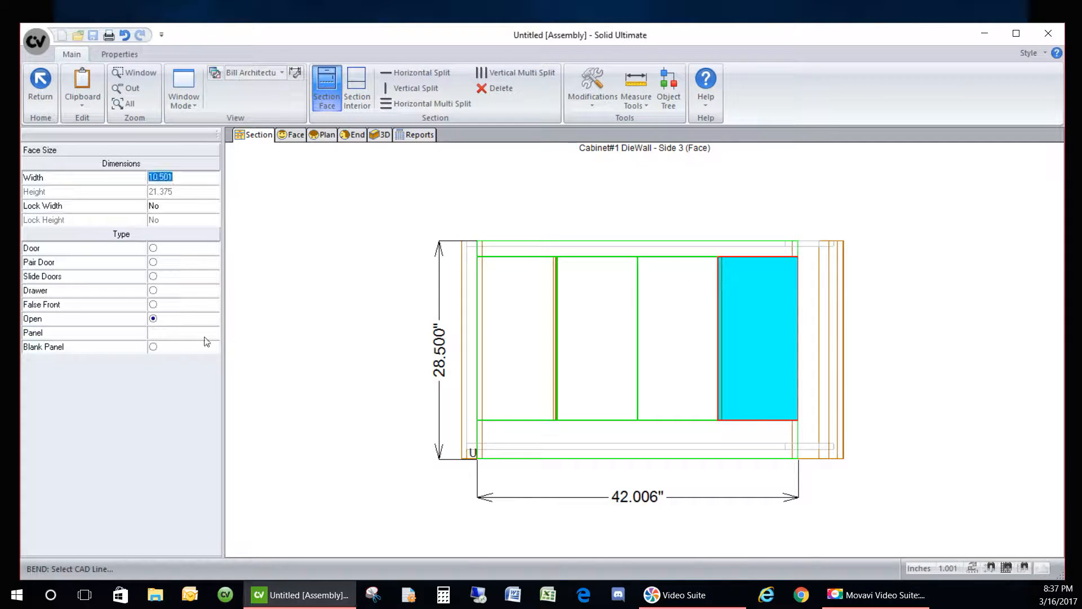
- Set the left and right panels to 3-inch widths and lock both widths
{"action": "left_click", "coordinate": [488, 330]}
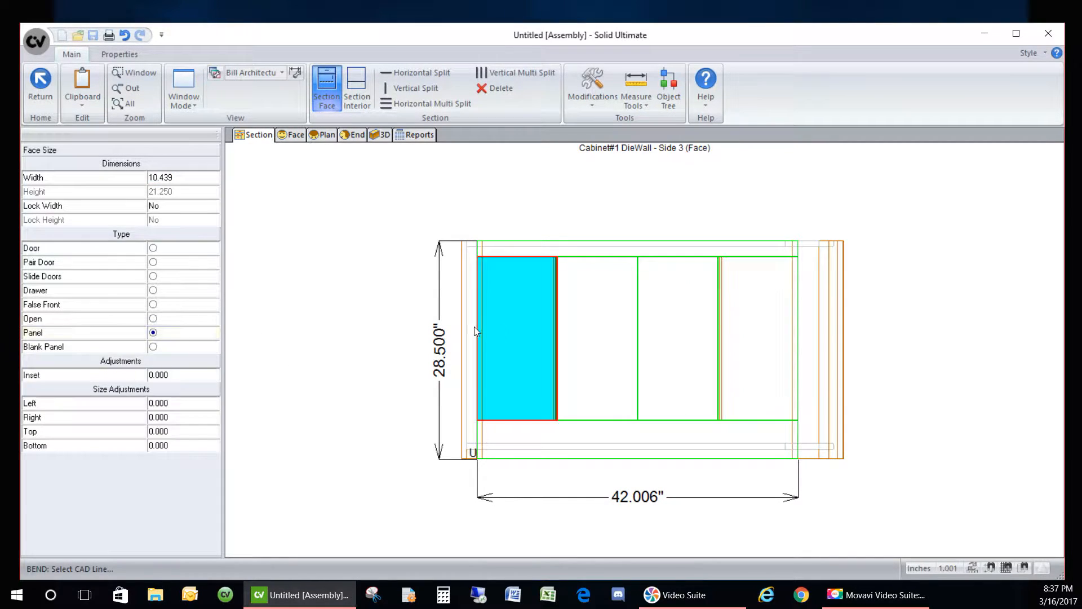
{"action": "left_click", "coordinate": [186, 177]}
{"action": "type", "text": "3"}
{"action": "key", "text": "Return"}
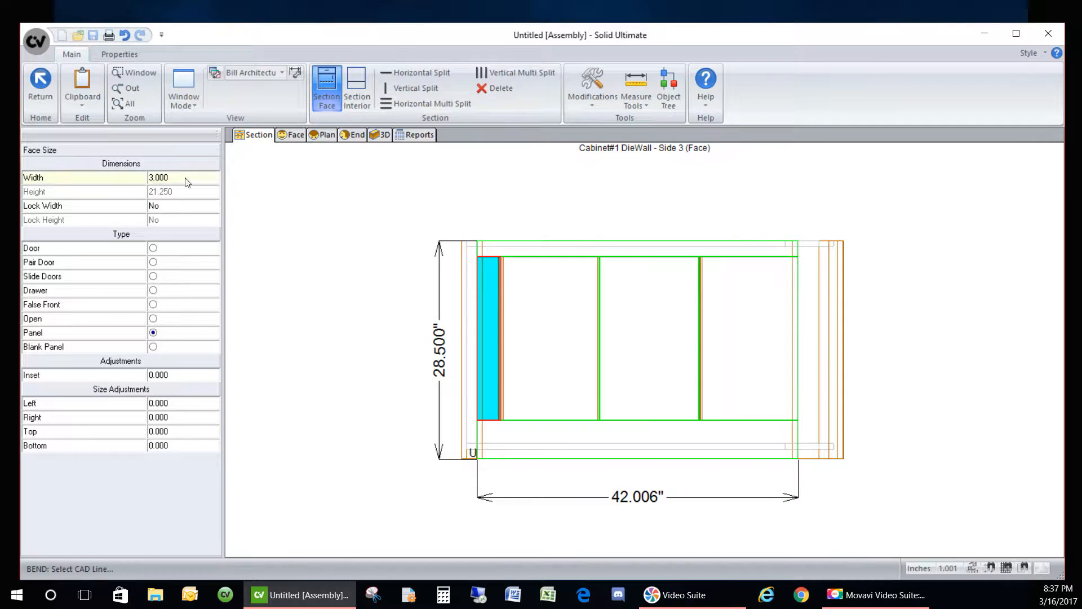
{"action": "left_click", "coordinate": [197, 207]}
{"action": "left_click", "coordinate": [756, 348]}
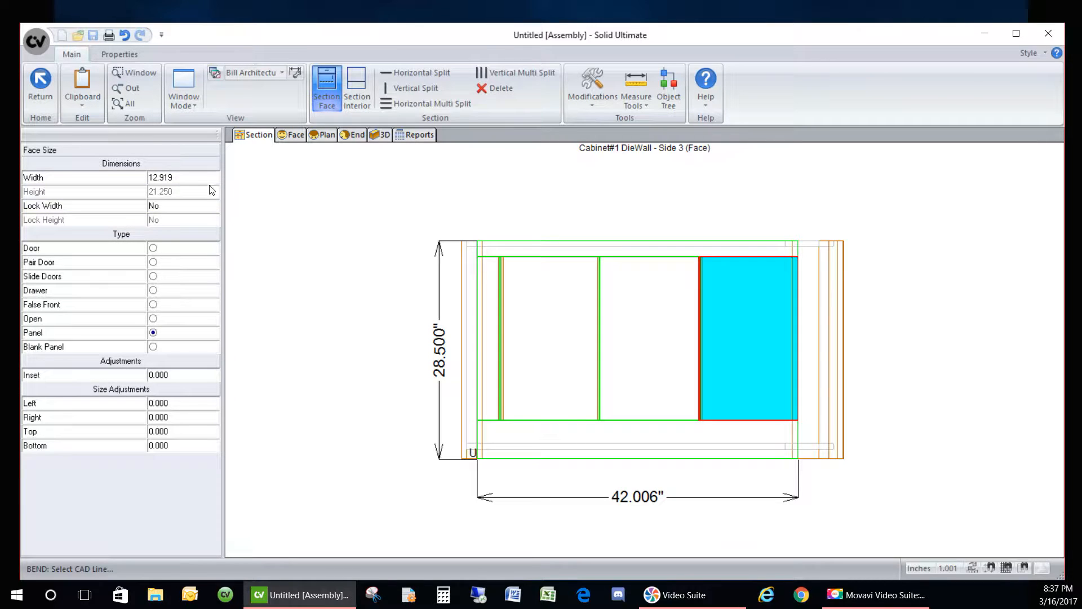
{"action": "left_click", "coordinate": [194, 177]}
{"action": "type", "text": "3"}
{"action": "key", "text": "Return"}
{"action": "left_click", "coordinate": [192, 207]}
{"action": "left_click", "coordinate": [192, 207]}
- Equalize the two centre panels' widths and view the cabinet in 3D
{"action": "left_click", "coordinate": [561, 310]}
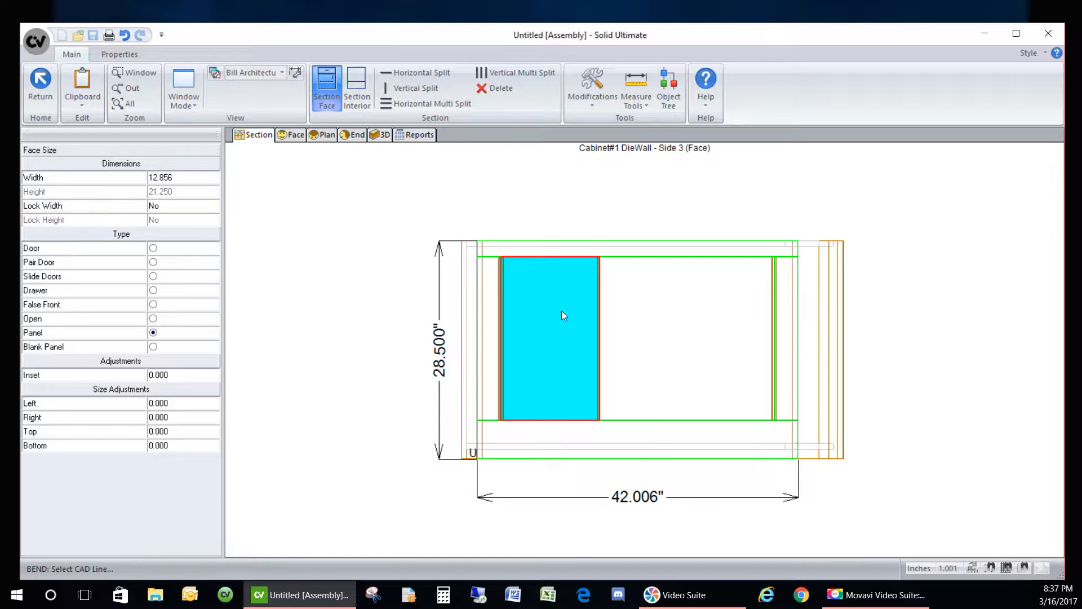
{"action": "right_click", "coordinate": [504, 304]}
{"action": "left_click", "coordinate": [570, 374]}
{"action": "right_click", "coordinate": [641, 319]}
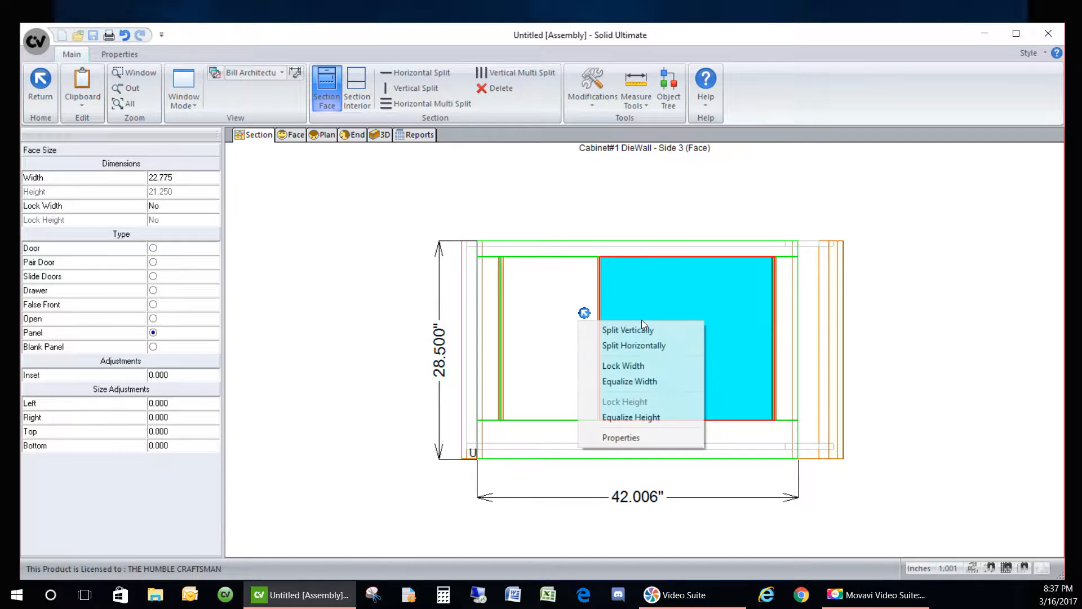
{"action": "left_click", "coordinate": [634, 380]}
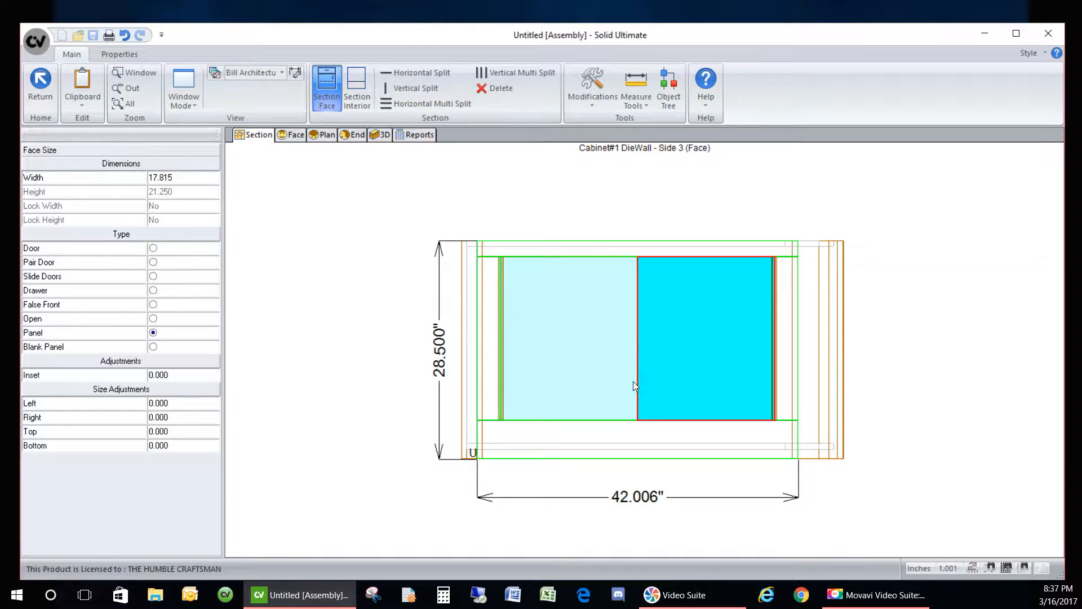
{"action": "left_click", "coordinate": [448, 206]}
{"action": "left_click", "coordinate": [374, 137]}
{"action": "left_click_drag", "start_coordinate": [542, 327], "coordinate": [601, 331]}
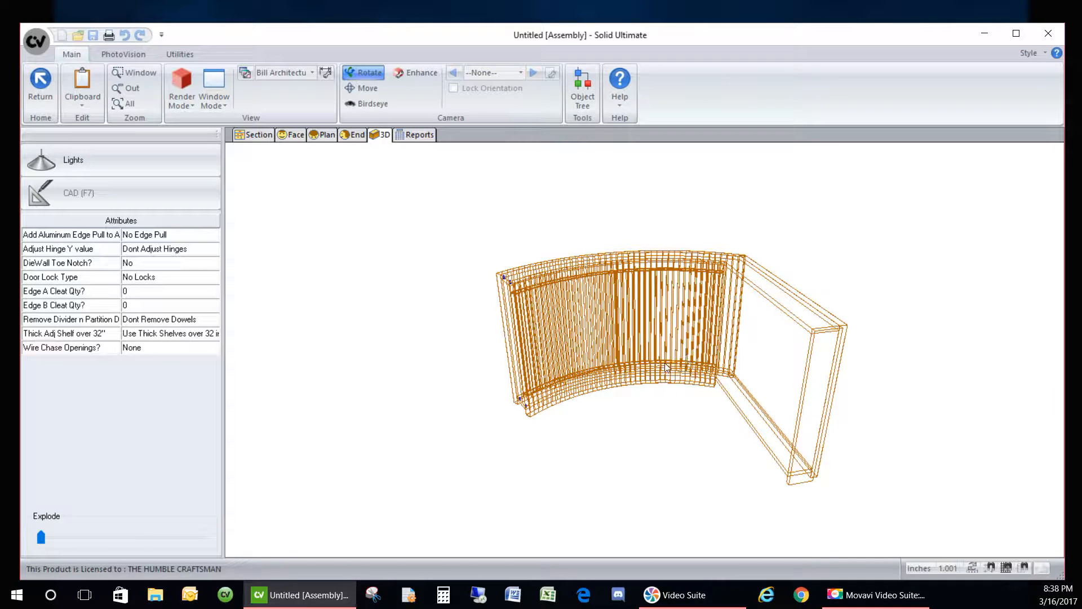
{"action": "scroll", "coordinate": [693, 393], "scroll_direction": "up", "scroll_amount": 3}
{"action": "left_click_drag", "start_coordinate": [692, 394], "coordinate": [646, 320]}
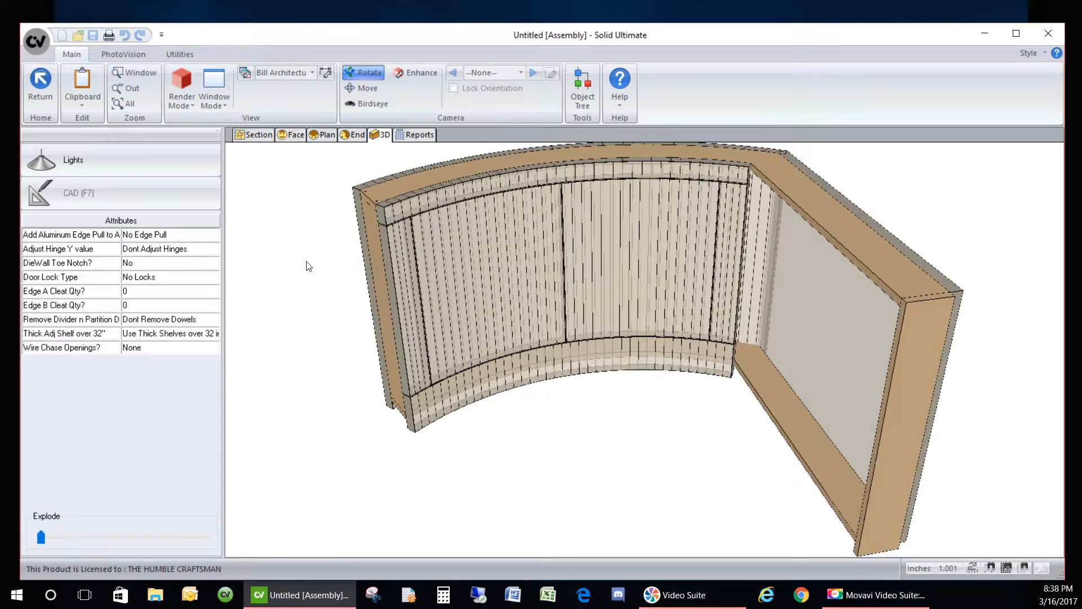
{"action": "left_click_drag", "start_coordinate": [308, 266], "coordinate": [613, 355]}
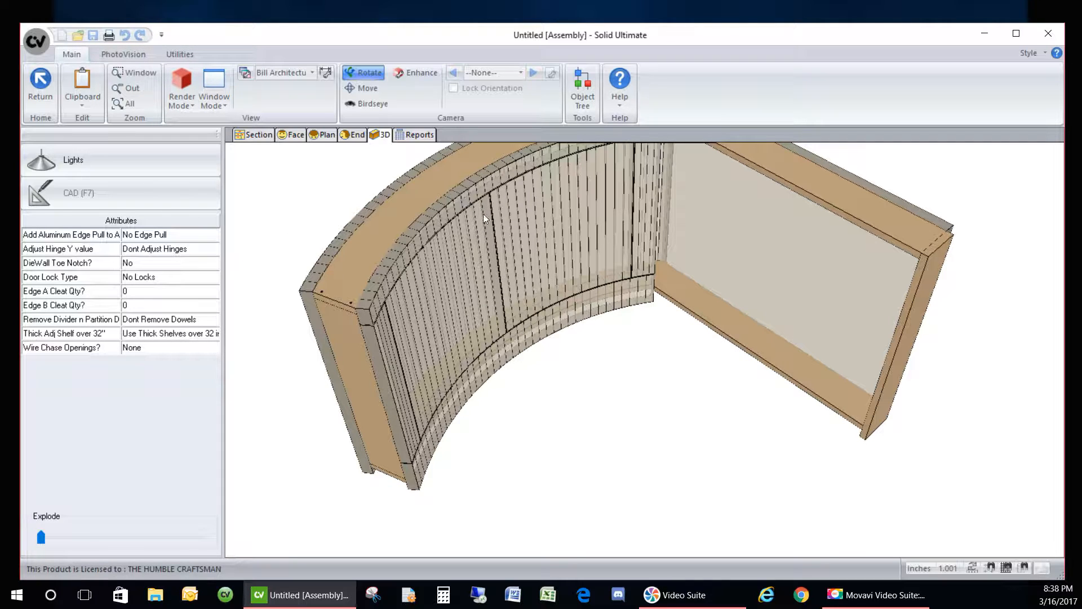
{"action": "scroll", "coordinate": [477, 394], "scroll_direction": "down", "scroll_amount": 2}
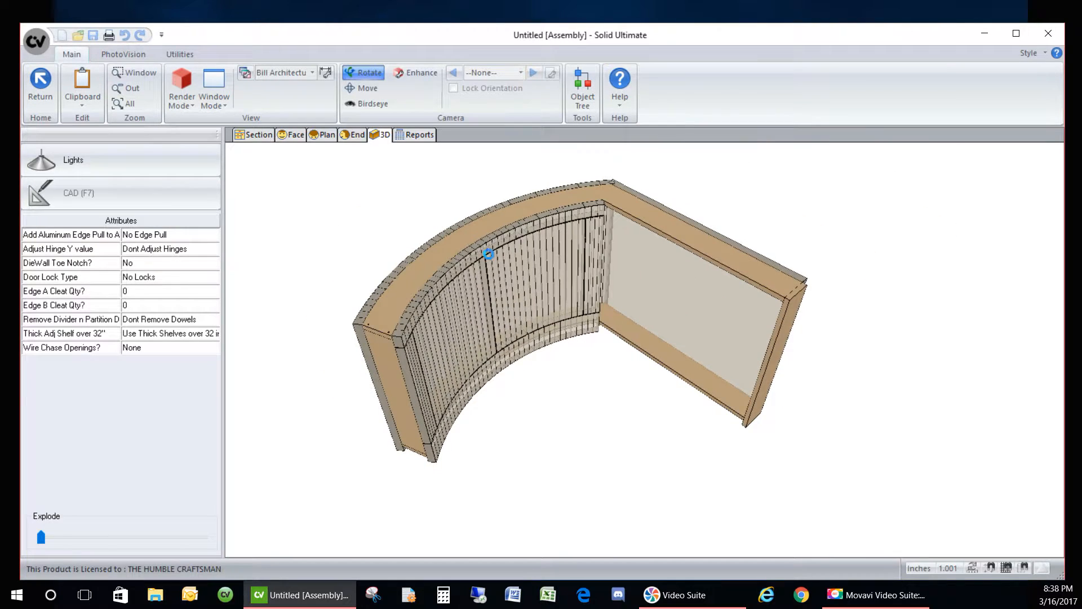
{"action": "scroll", "coordinate": [490, 262], "scroll_direction": "up", "scroll_amount": 1}
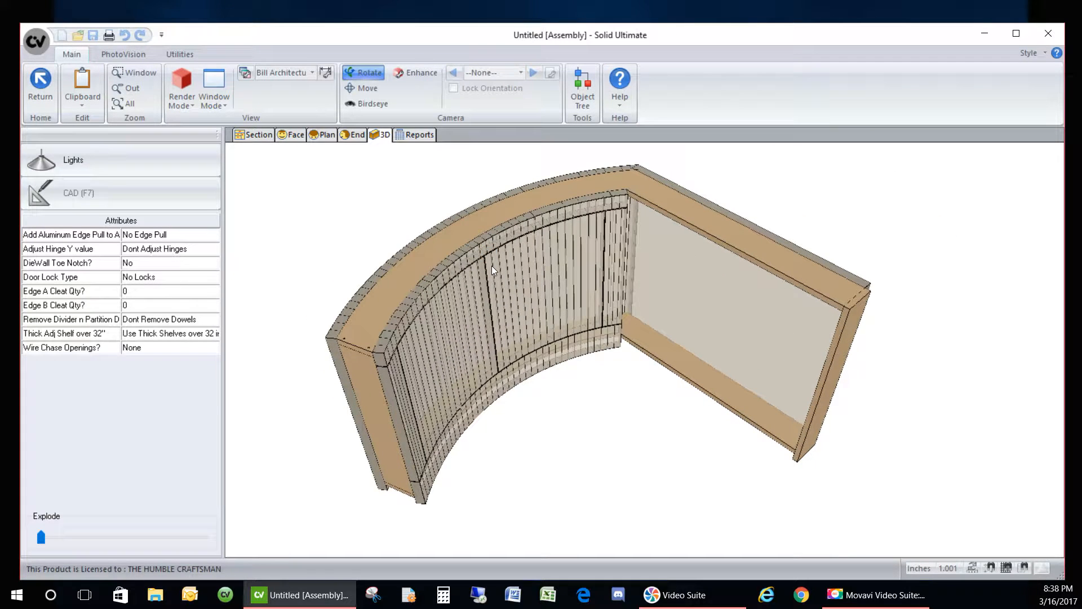
{"action": "left_click", "coordinate": [255, 135]}
- Select Side 4's face and split it horizontally into three equal openings
{"action": "left_click", "coordinate": [100, 206]}
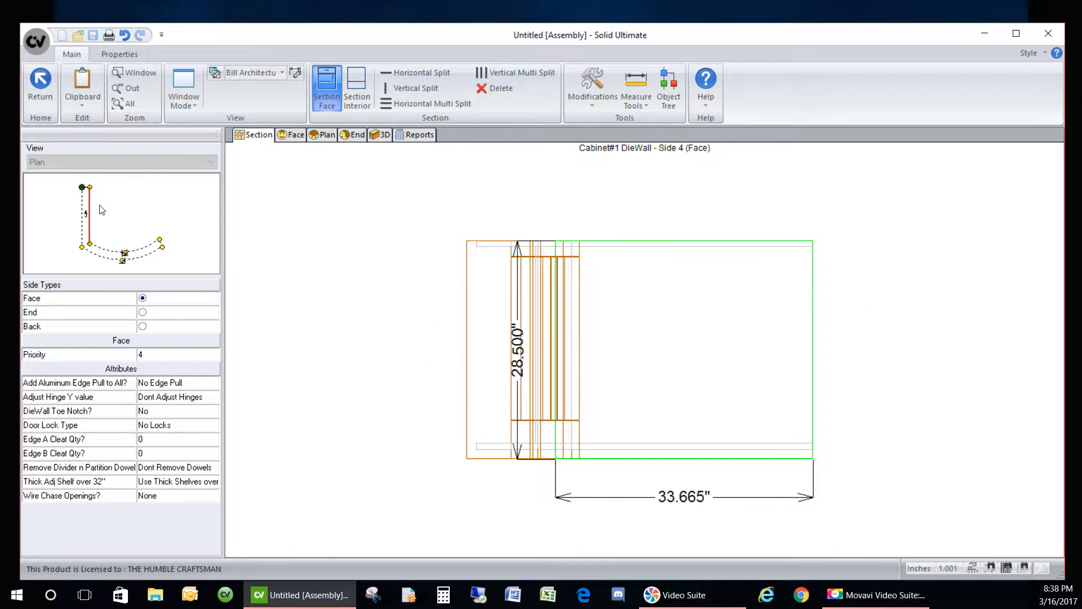
{"action": "left_click", "coordinate": [642, 367]}
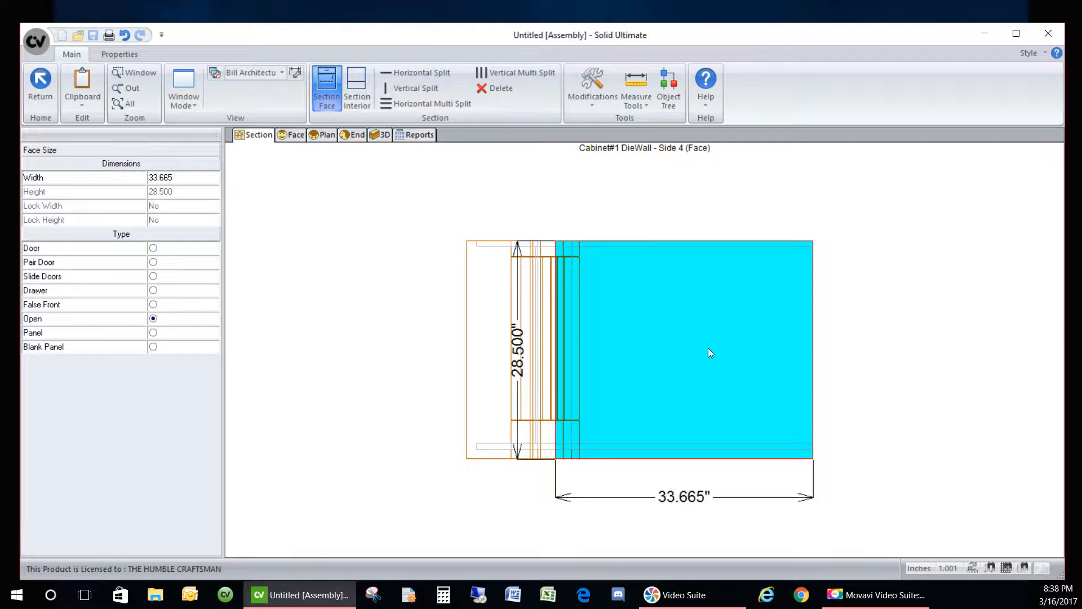
{"action": "left_click", "coordinate": [399, 104]}
{"action": "left_click", "coordinate": [551, 311]}
{"action": "left_click", "coordinate": [586, 340]}
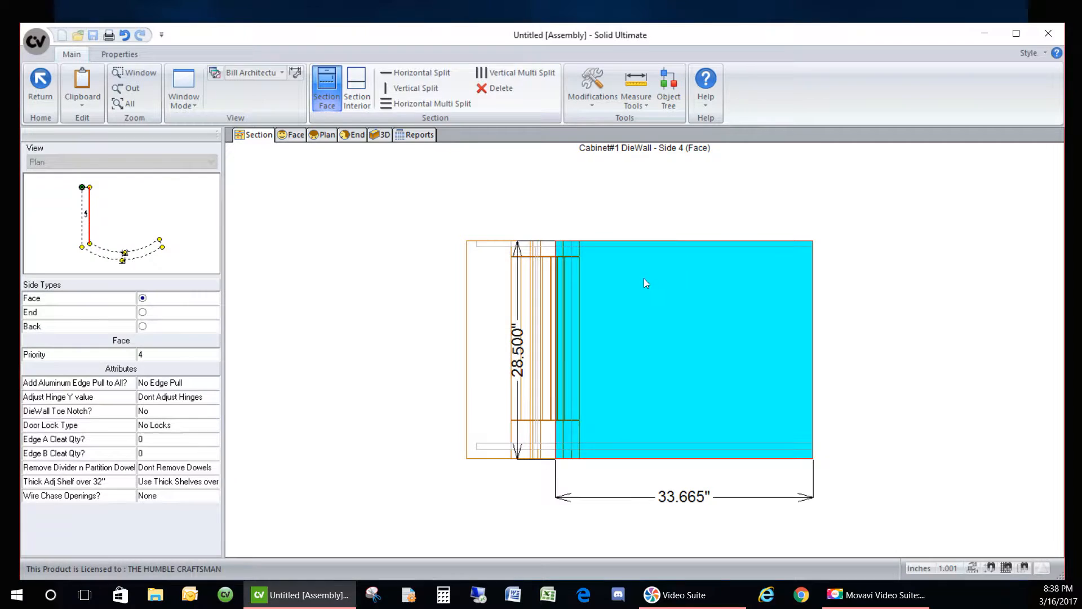
- Make the top and bottom openings Panel type
{"action": "left_click", "coordinate": [614, 280]}
{"action": "left_click", "coordinate": [647, 372]}
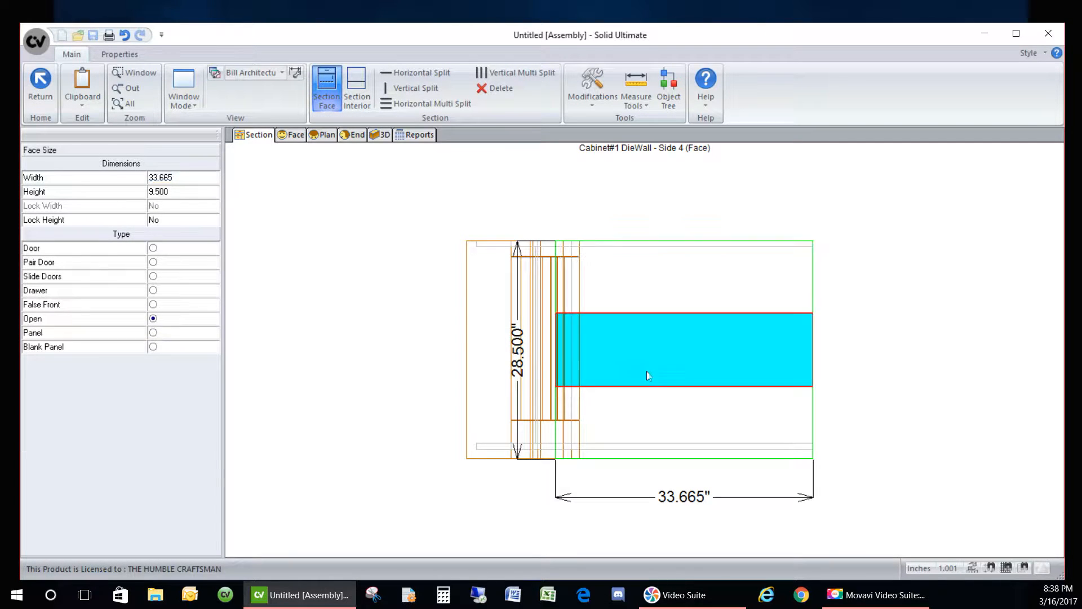
{"action": "left_click", "coordinate": [621, 434]}
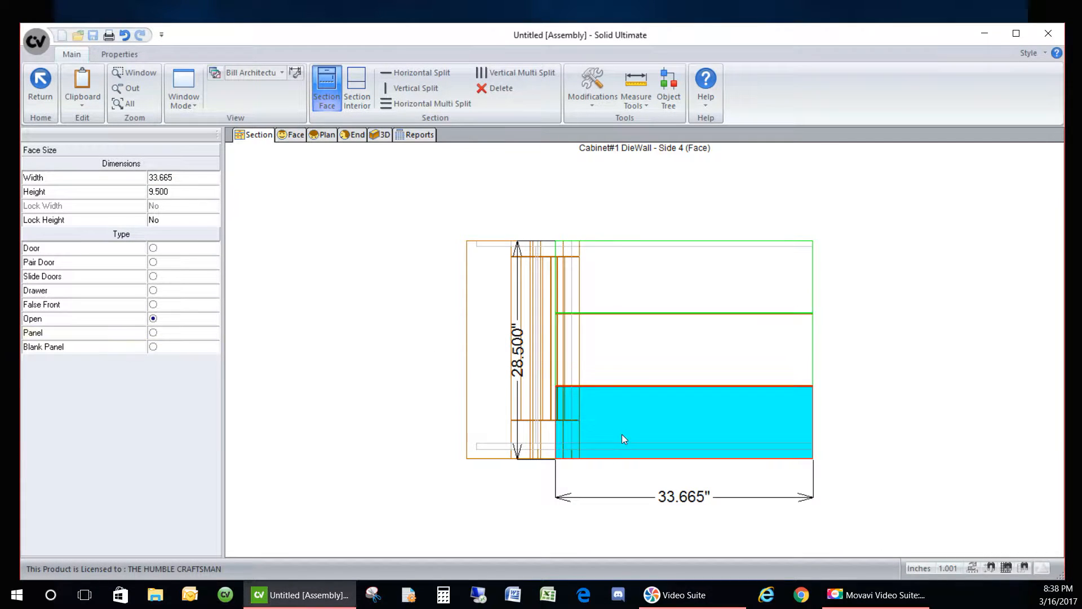
{"action": "left_click", "coordinate": [153, 333]}
{"action": "left_click", "coordinate": [558, 271]}
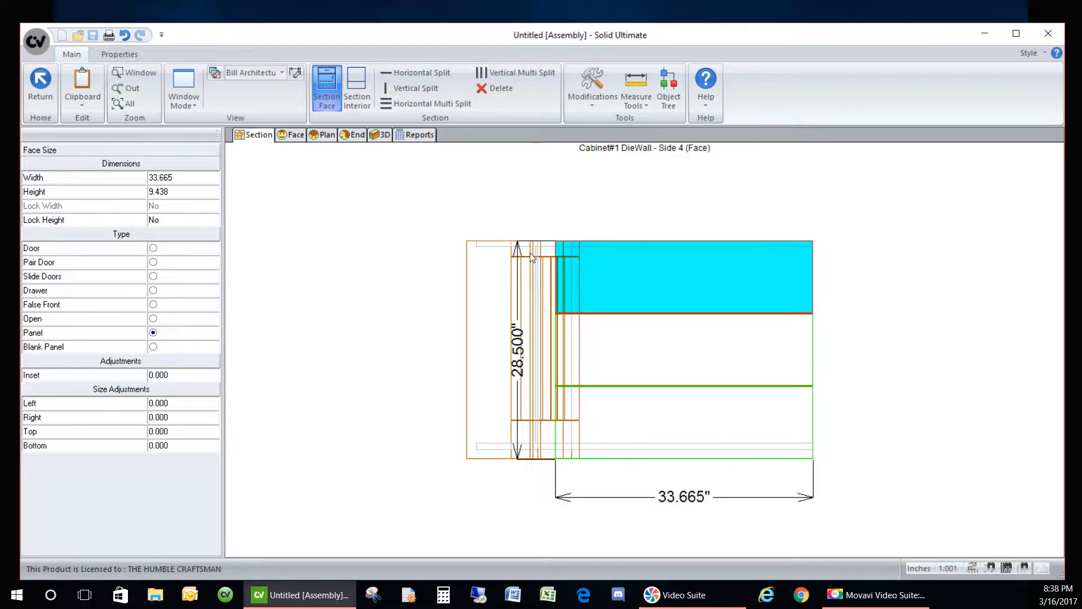
{"action": "left_click", "coordinate": [174, 179]}
- Set the top panel height to 2 and the bottom to 5, locking both
{"action": "left_click", "coordinate": [175, 195]}
{"action": "type", "text": "2"}
{"action": "key", "text": "Return"}
{"action": "left_click", "coordinate": [182, 219]}
{"action": "left_click", "coordinate": [623, 429]}
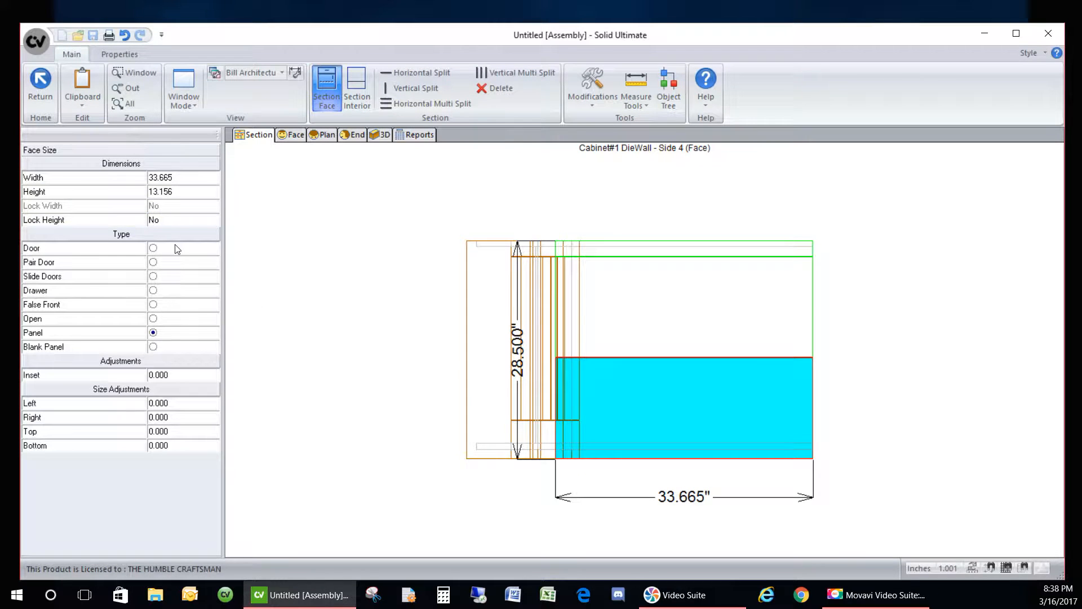
{"action": "left_click", "coordinate": [180, 192]}
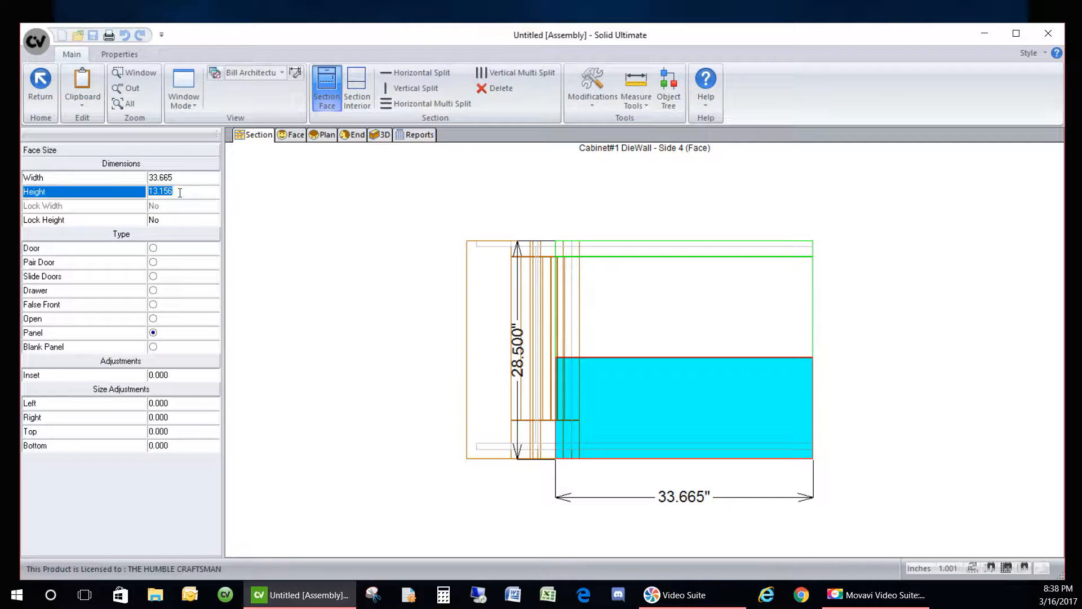
{"action": "type", "text": "5"}
{"action": "key", "text": "Return"}
{"action": "left_click", "coordinate": [182, 220]}
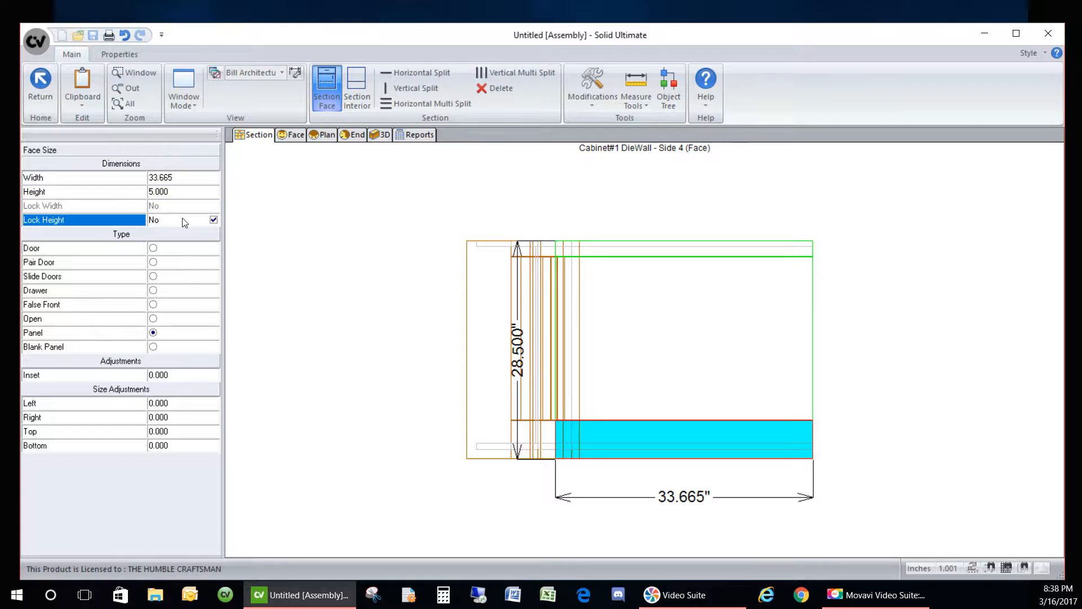
{"action": "left_click", "coordinate": [716, 336]}
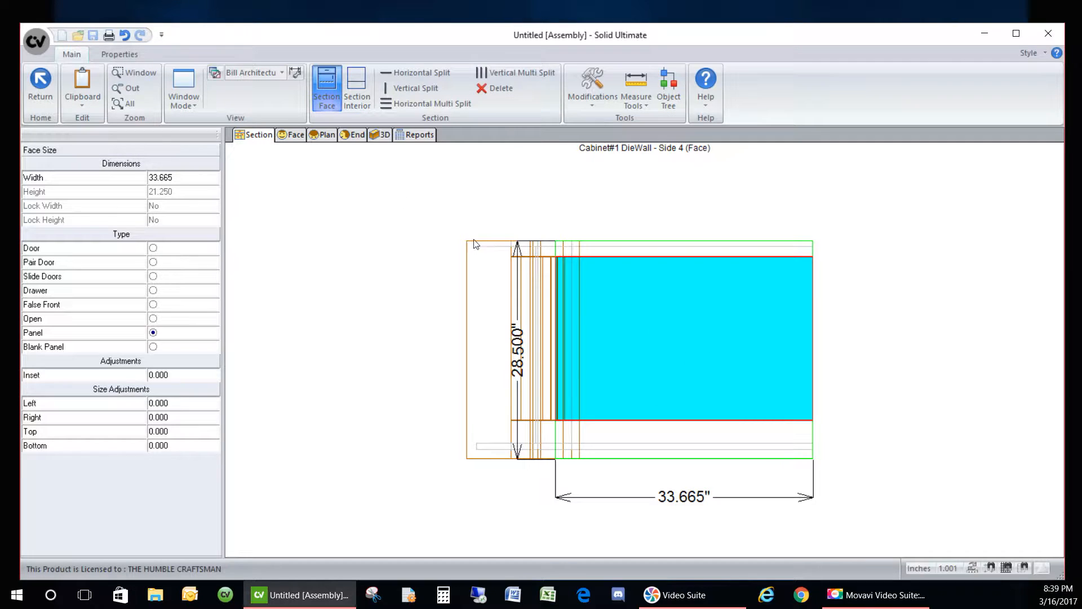
- Split the middle opening vertically into three openings and make each a panel
{"action": "left_click", "coordinate": [506, 76]}
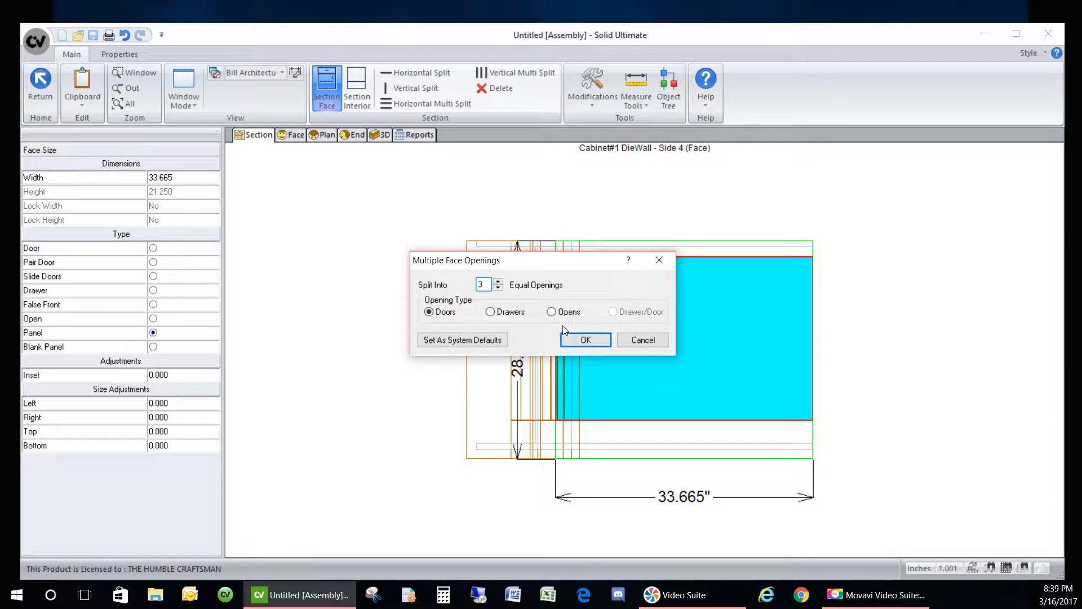
{"action": "left_click", "coordinate": [551, 312]}
{"action": "left_click", "coordinate": [586, 340]}
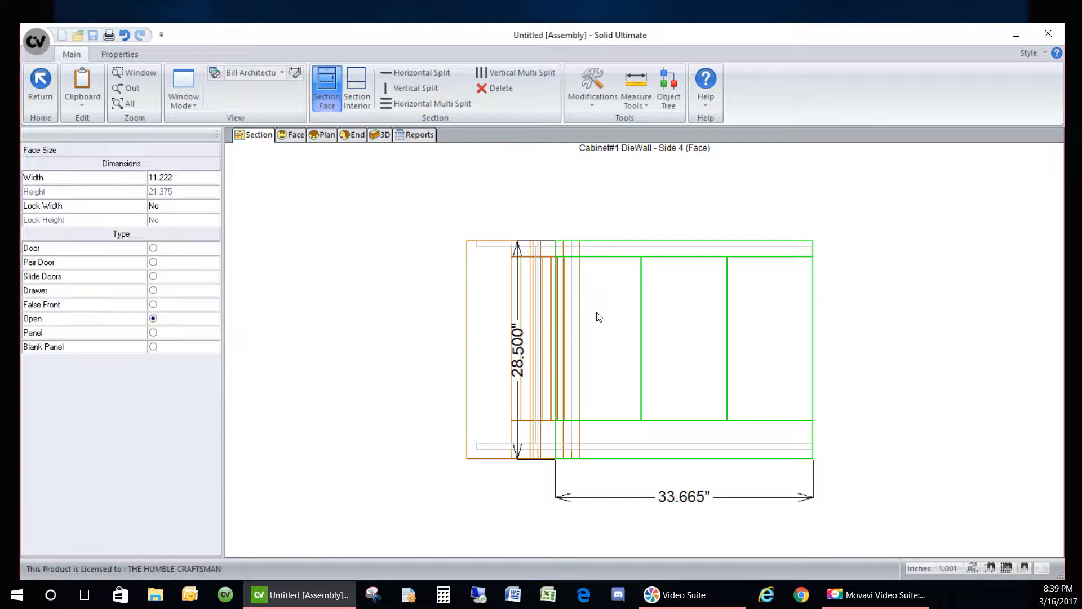
{"action": "left_click", "coordinate": [165, 336]}
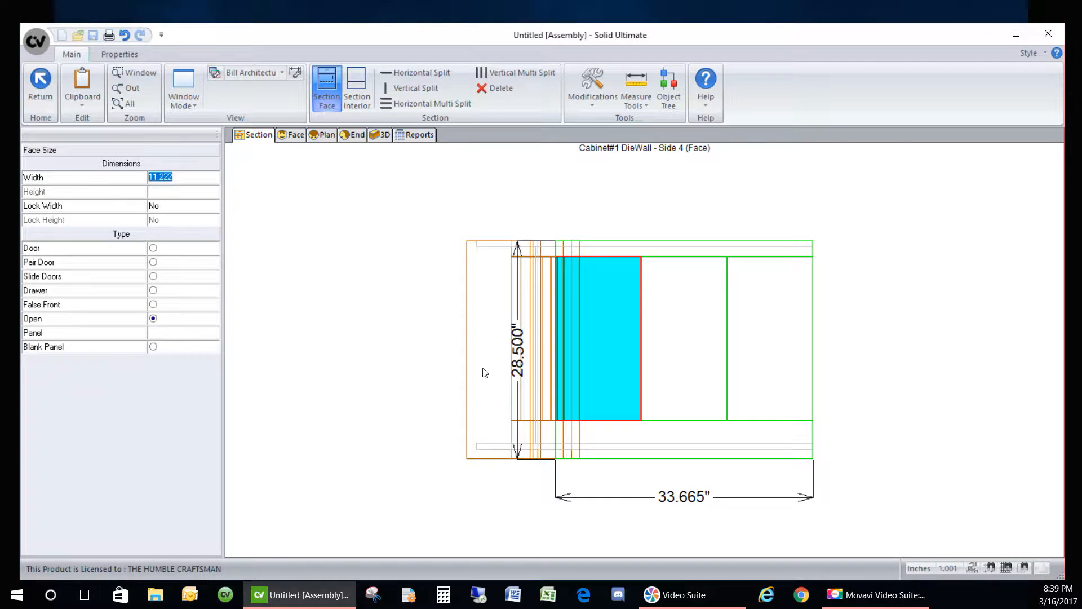
{"action": "left_click", "coordinate": [667, 344]}
{"action": "left_click", "coordinate": [180, 337]}
{"action": "left_click", "coordinate": [742, 357]}
{"action": "left_click", "coordinate": [202, 339]}
- Set the left and right panel widths to 3 inches each
{"action": "left_click", "coordinate": [600, 345]}
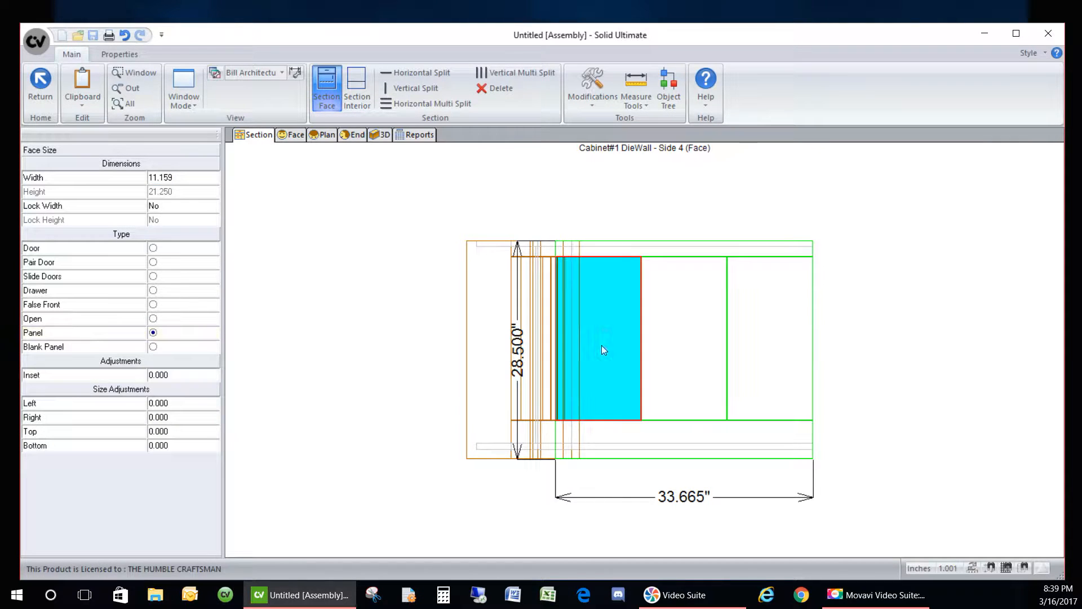
{"action": "left_click", "coordinate": [182, 175]}
{"action": "type", "text": "3"}
{"action": "key", "text": "Return"}
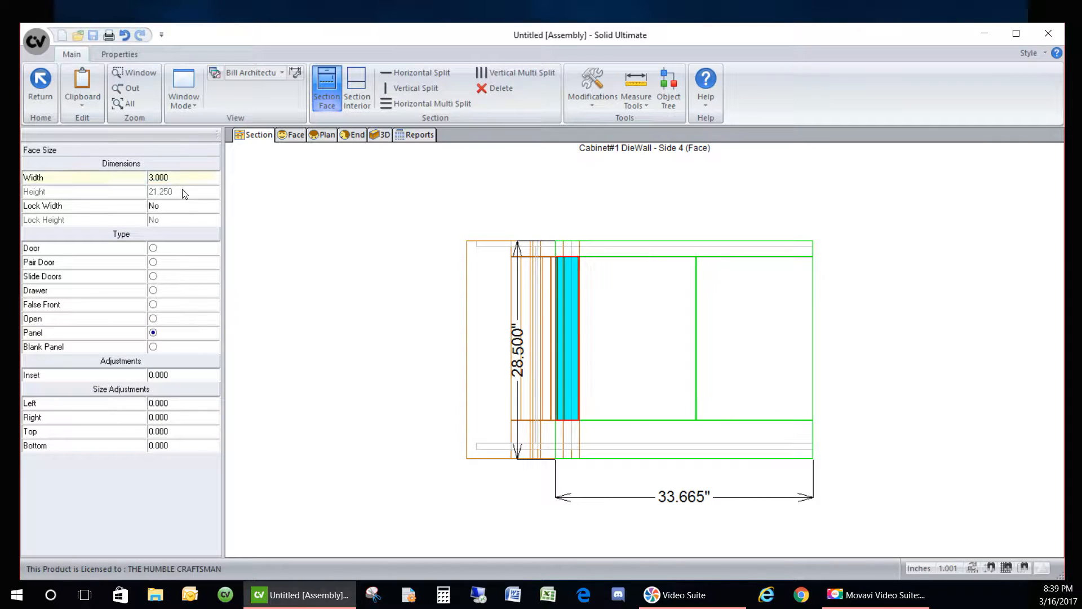
{"action": "left_click", "coordinate": [184, 207]}
{"action": "left_click", "coordinate": [771, 411]}
{"action": "left_click", "coordinate": [186, 177]}
{"action": "type", "text": "3"}
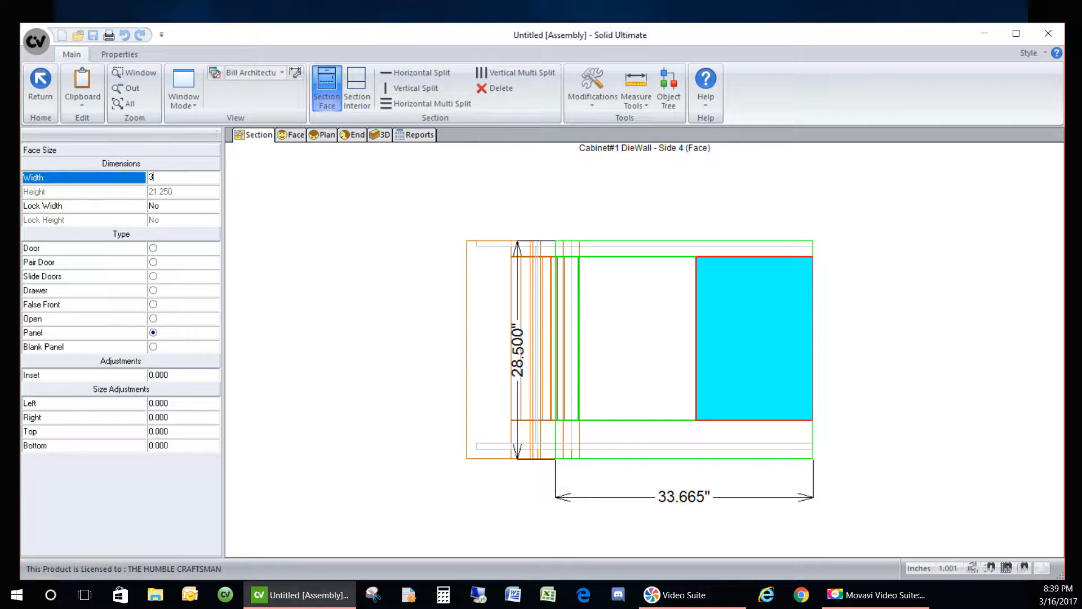
{"action": "key", "text": "Return"}
{"action": "left_click", "coordinate": [189, 212]}
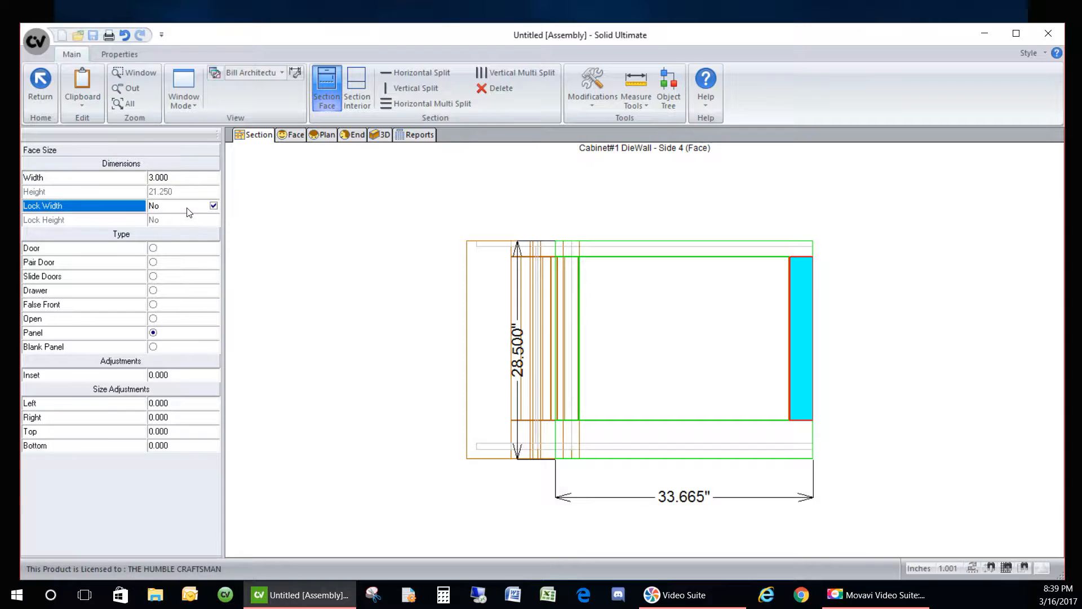
{"action": "left_click", "coordinate": [698, 327]}
{"action": "left_click", "coordinate": [466, 210]}
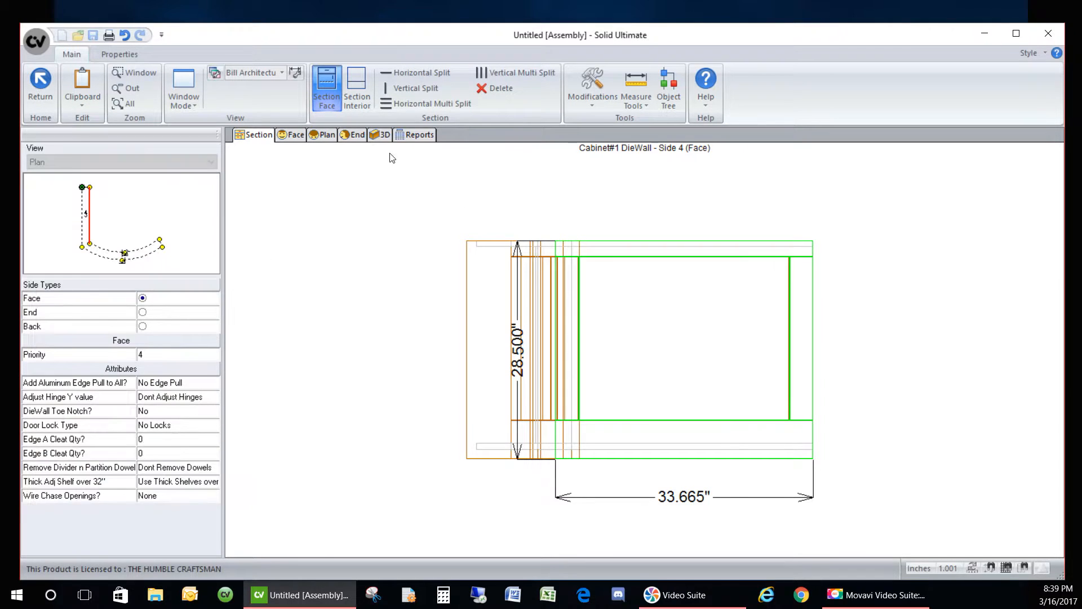
{"action": "left_click", "coordinate": [376, 135]}
{"action": "left_click_drag", "start_coordinate": [731, 444], "coordinate": [631, 397]}
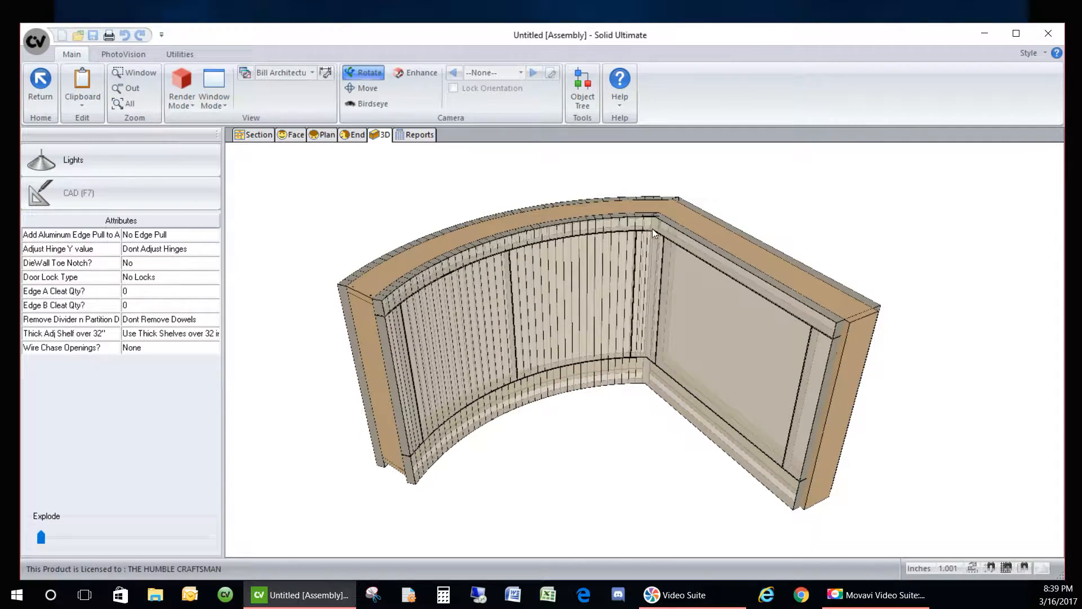
{"action": "left_click_drag", "start_coordinate": [601, 438], "coordinate": [570, 468]}
{"action": "scroll", "coordinate": [809, 448], "scroll_direction": "up", "scroll_amount": 2}
{"action": "scroll", "coordinate": [650, 431], "scroll_direction": "down", "scroll_amount": 2}
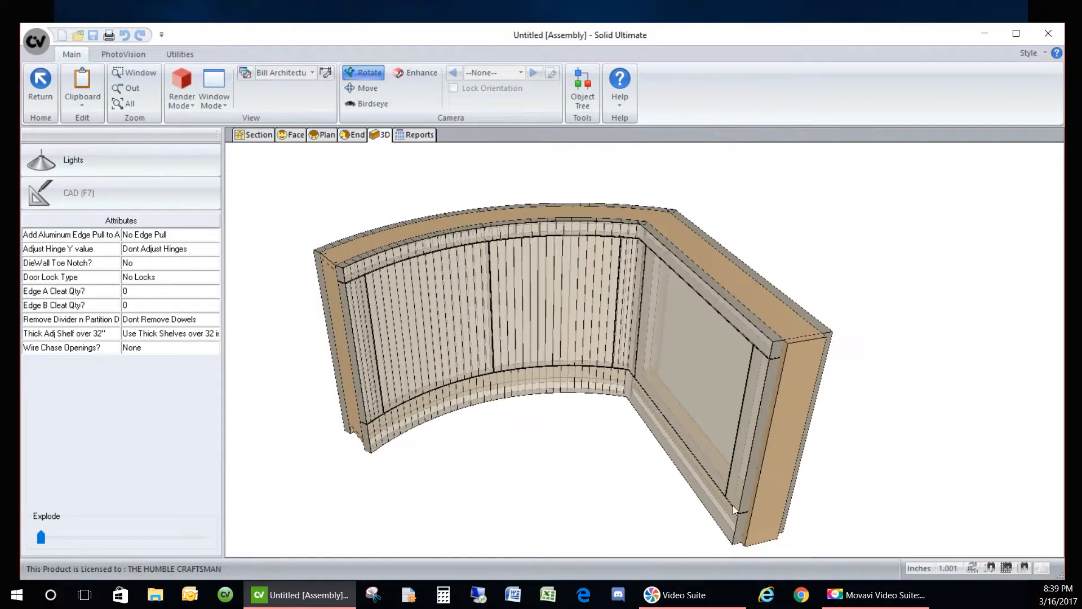
{"action": "left_click_drag", "start_coordinate": [658, 424], "coordinate": [801, 266]}
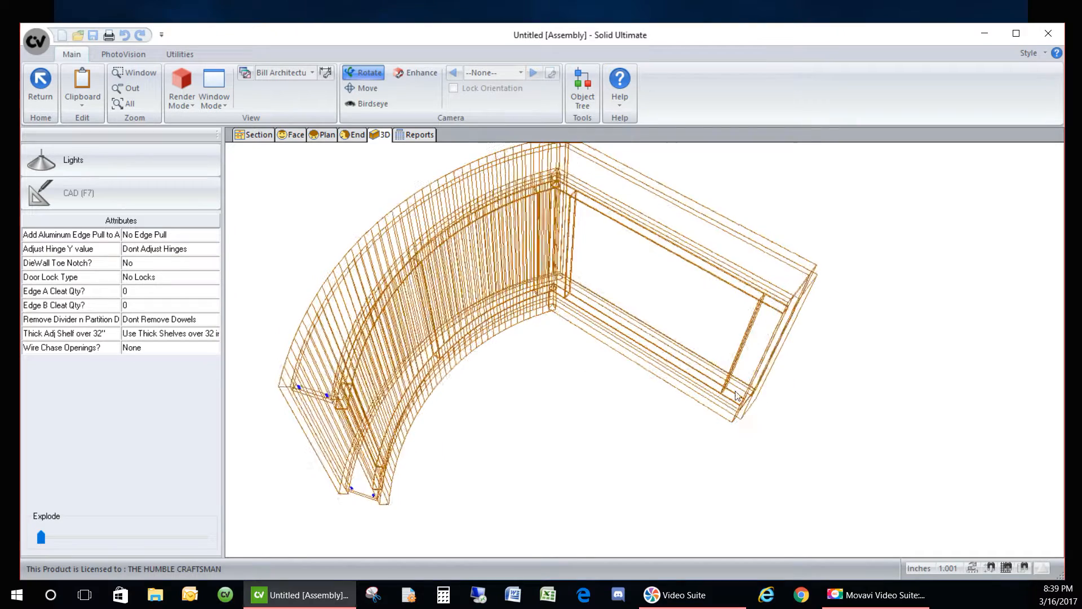
{"action": "scroll", "coordinate": [804, 265], "scroll_direction": "up", "scroll_amount": 2}
{"action": "scroll", "coordinate": [711, 345], "scroll_direction": "down", "scroll_amount": 3}
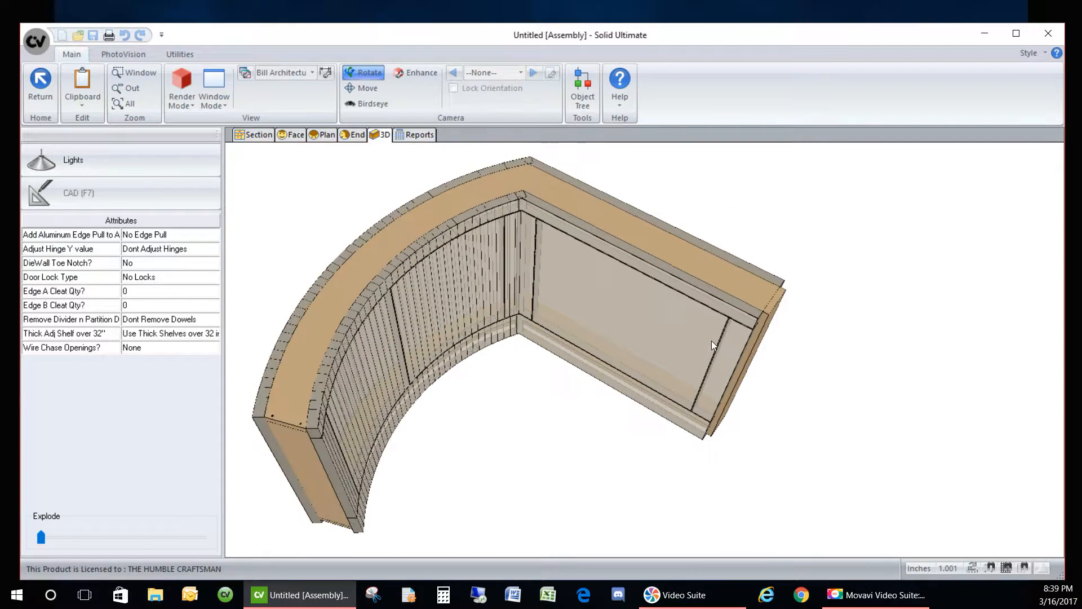
{"action": "left_click", "coordinate": [253, 135]}
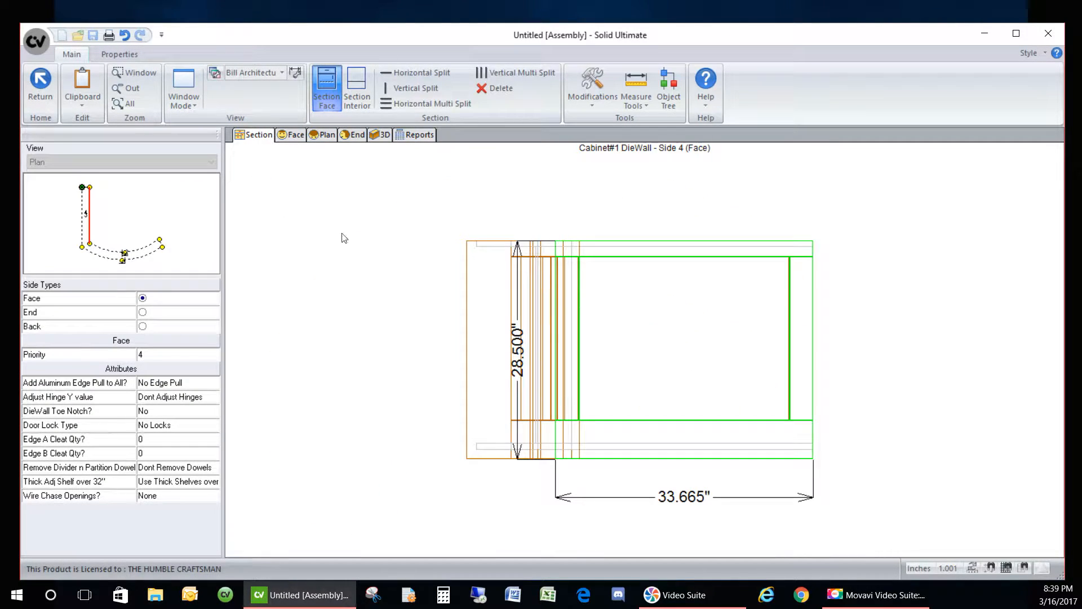
- Set the cabinet's back, Side 5, to Unfinished
{"action": "left_click", "coordinate": [87, 192]}
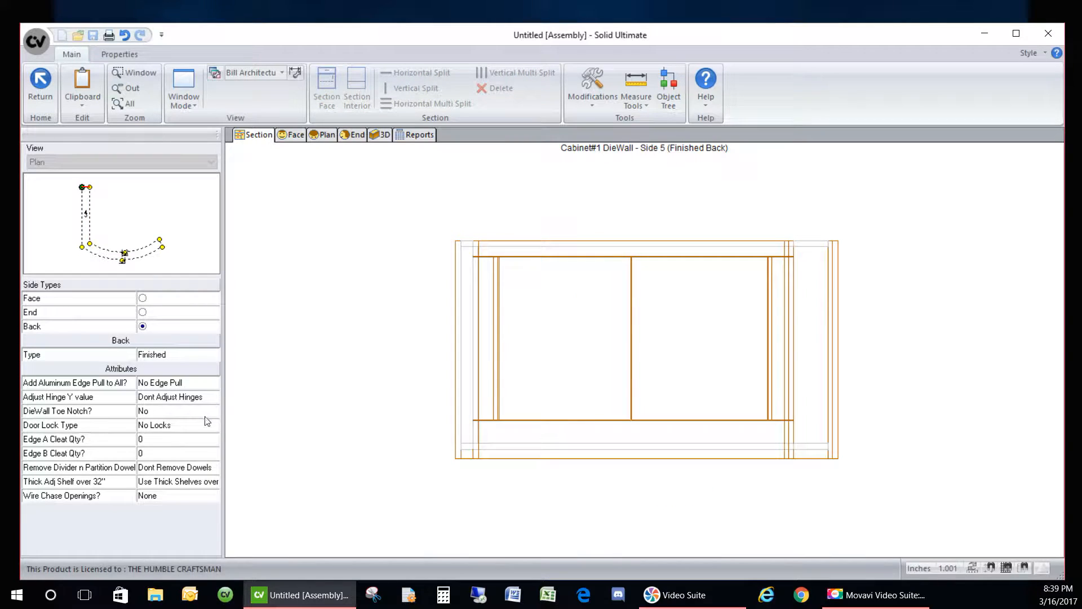
{"action": "left_click", "coordinate": [175, 355]}
{"action": "left_click", "coordinate": [173, 379]}
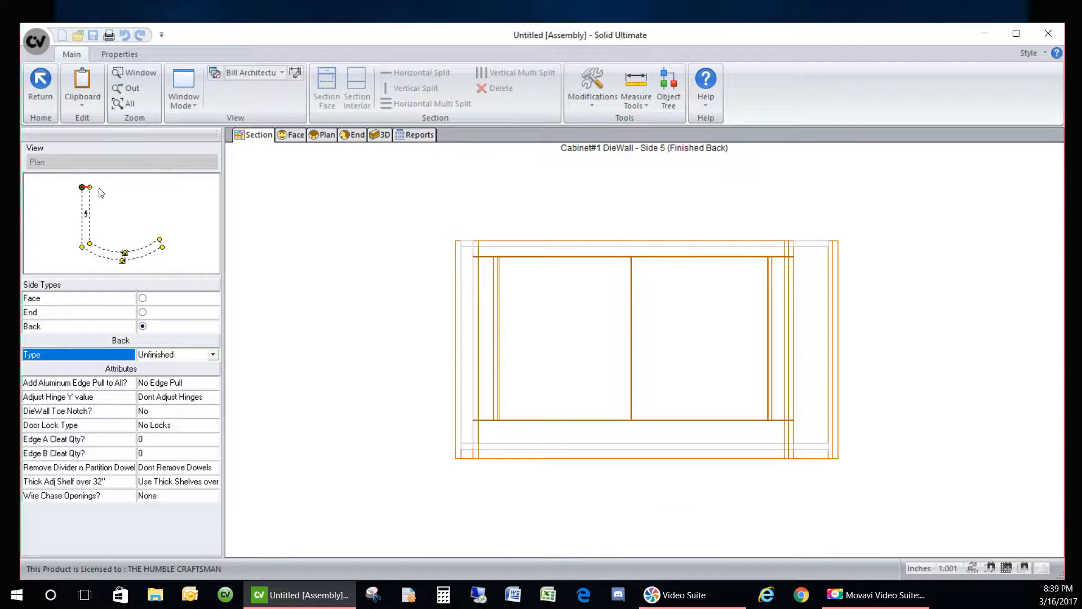
- Check the cabinet in 3D, then bring up the curved front face, Side 3
{"action": "left_click", "coordinate": [379, 136]}
{"action": "left_click_drag", "start_coordinate": [770, 318], "coordinate": [683, 414]}
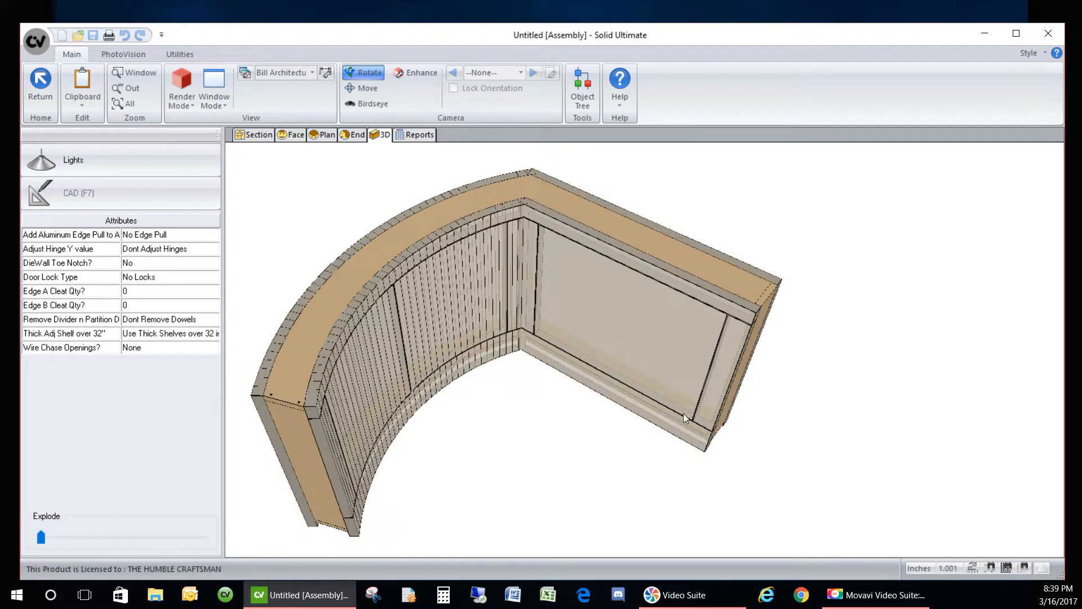
{"action": "left_click", "coordinate": [253, 135]}
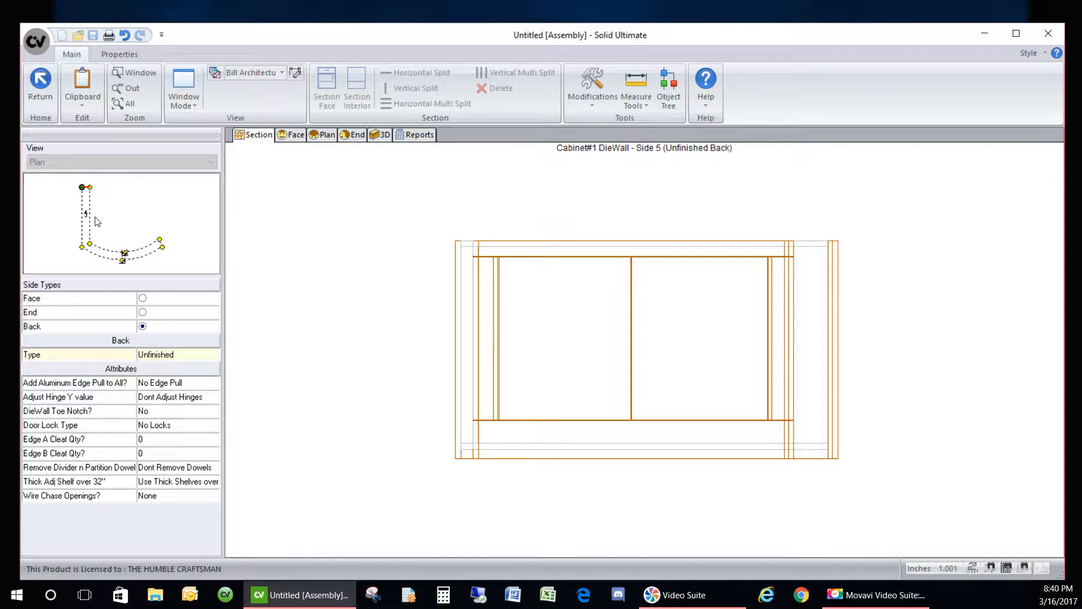
{"action": "left_click", "coordinate": [113, 252]}
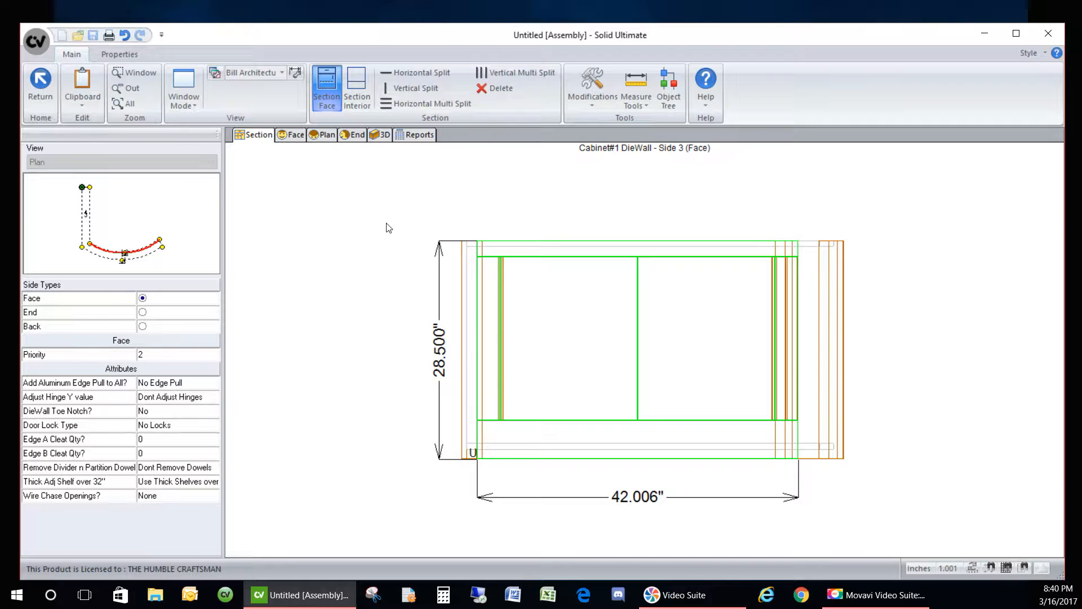
- In Side 3's interior section, add a double partition near the left end
{"action": "left_click", "coordinate": [356, 88]}
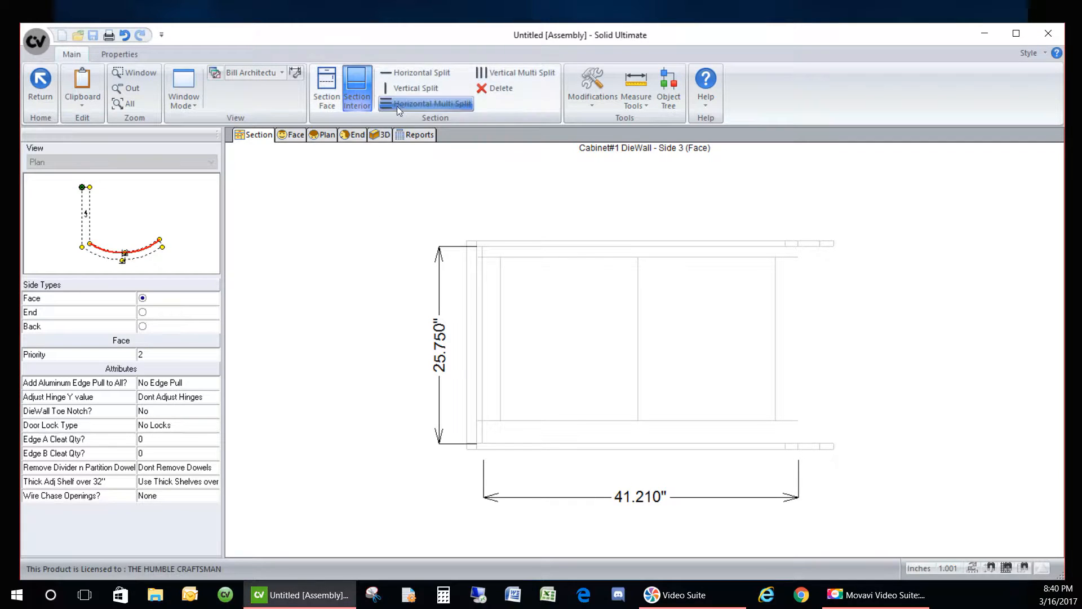
{"action": "left_click", "coordinate": [395, 89]}
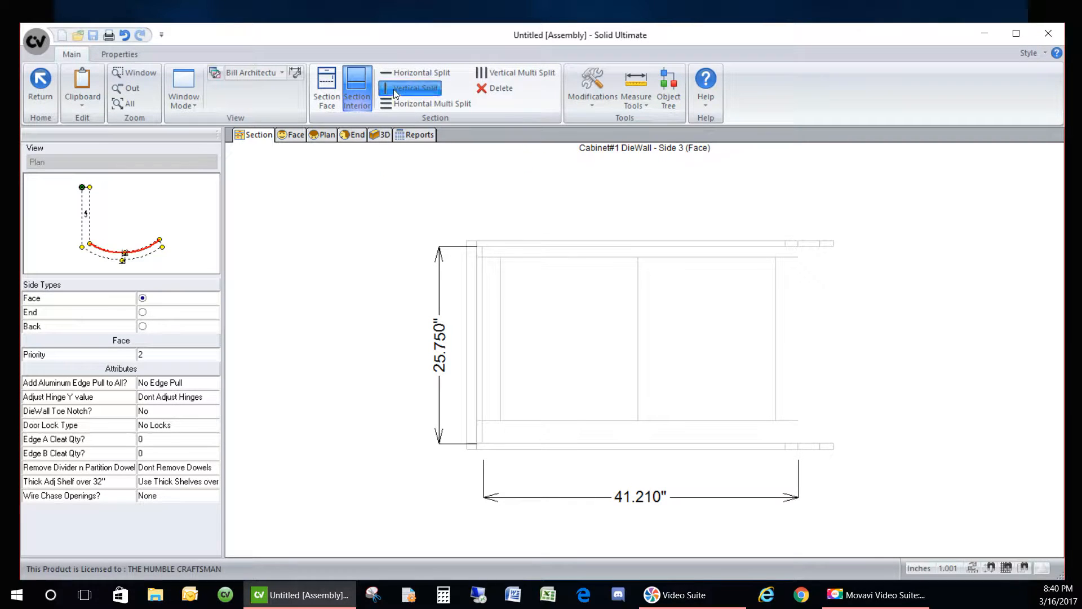
{"action": "left_click", "coordinate": [499, 311]}
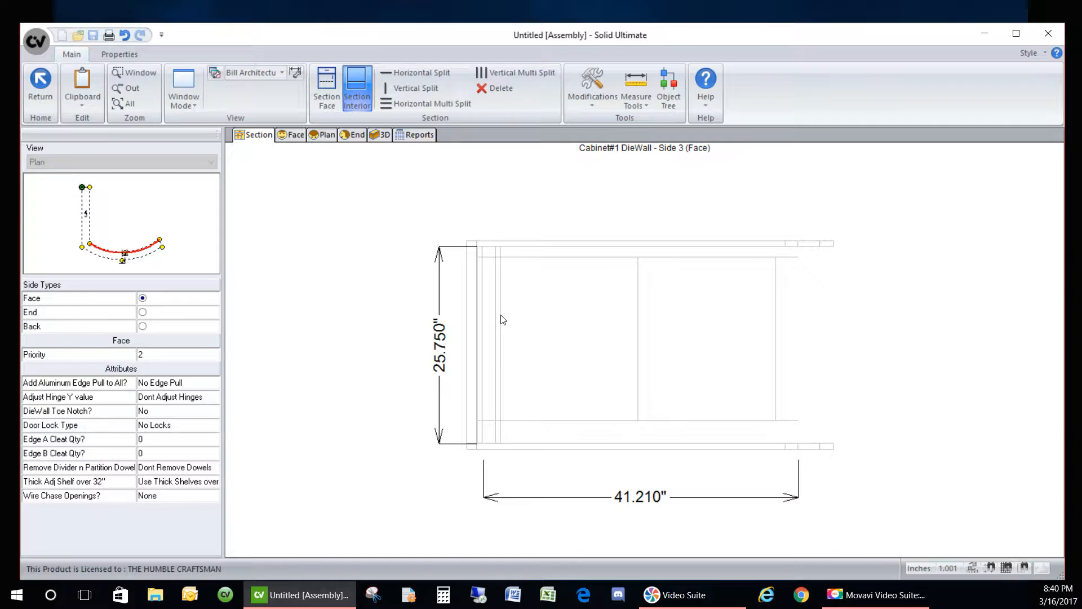
{"action": "left_click", "coordinate": [499, 319]}
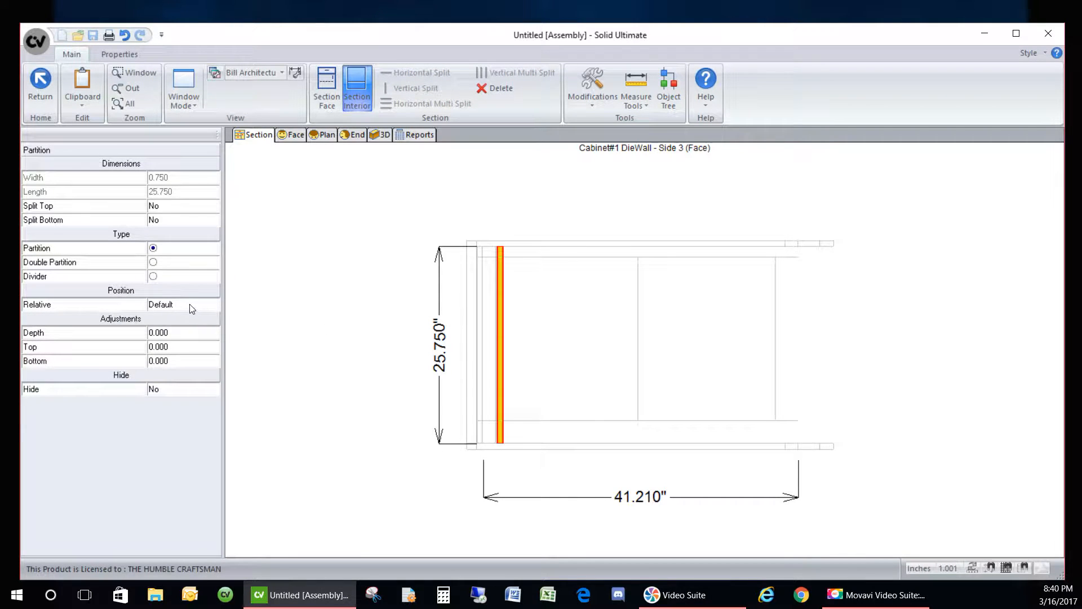
{"action": "left_click", "coordinate": [169, 262]}
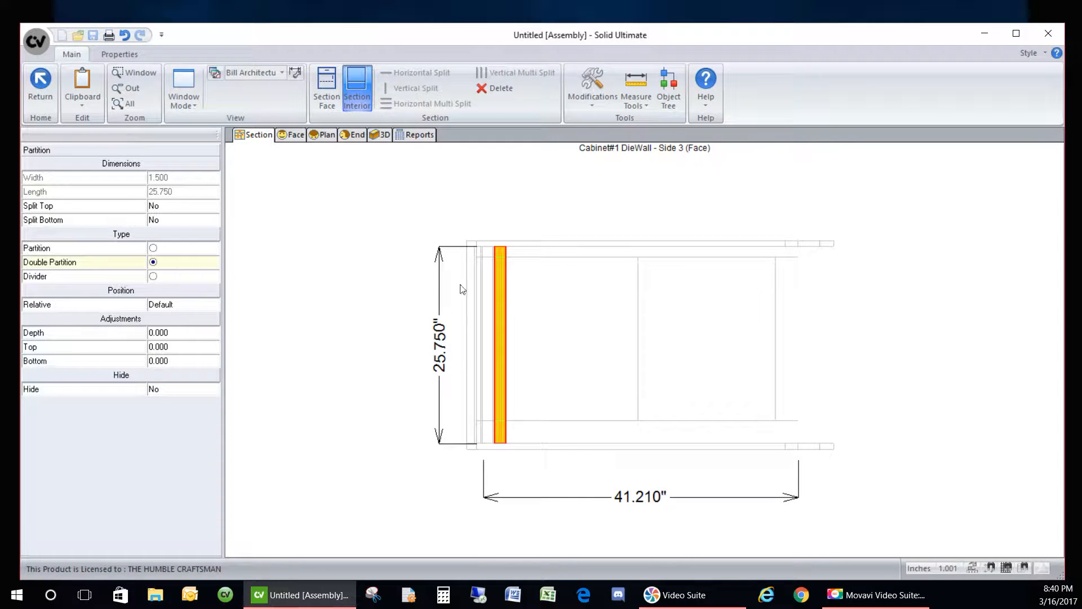
{"action": "left_click", "coordinate": [423, 204]}
{"action": "left_click", "coordinate": [498, 278]}
{"action": "left_click", "coordinate": [443, 211]}
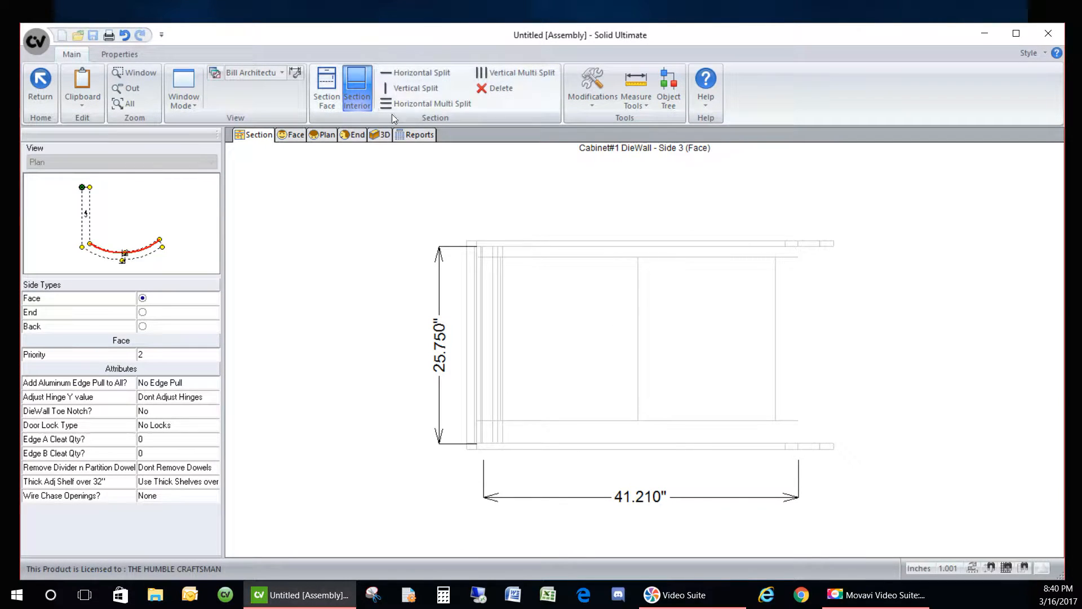
- Add a single partition at the centre and a double partition near the right end
{"action": "left_click", "coordinate": [416, 87]}
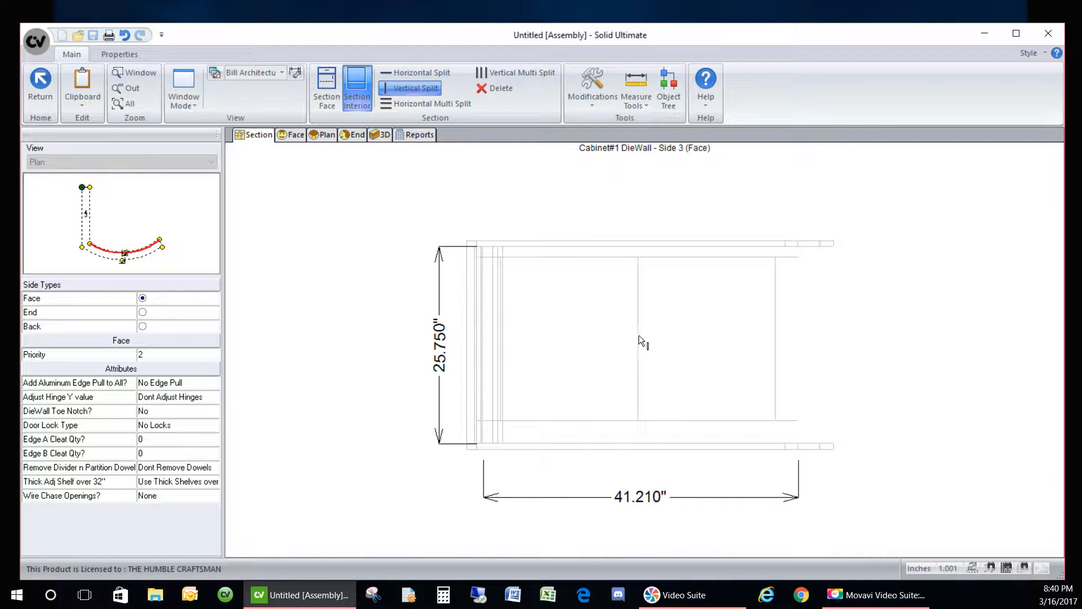
{"action": "left_click", "coordinate": [641, 354]}
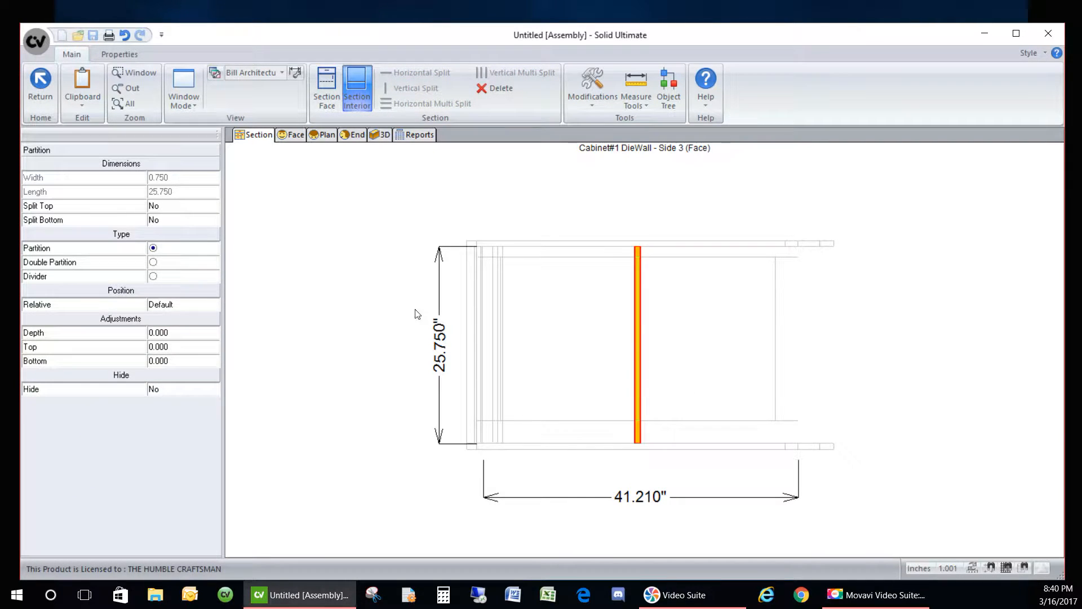
{"action": "left_click", "coordinate": [439, 234]}
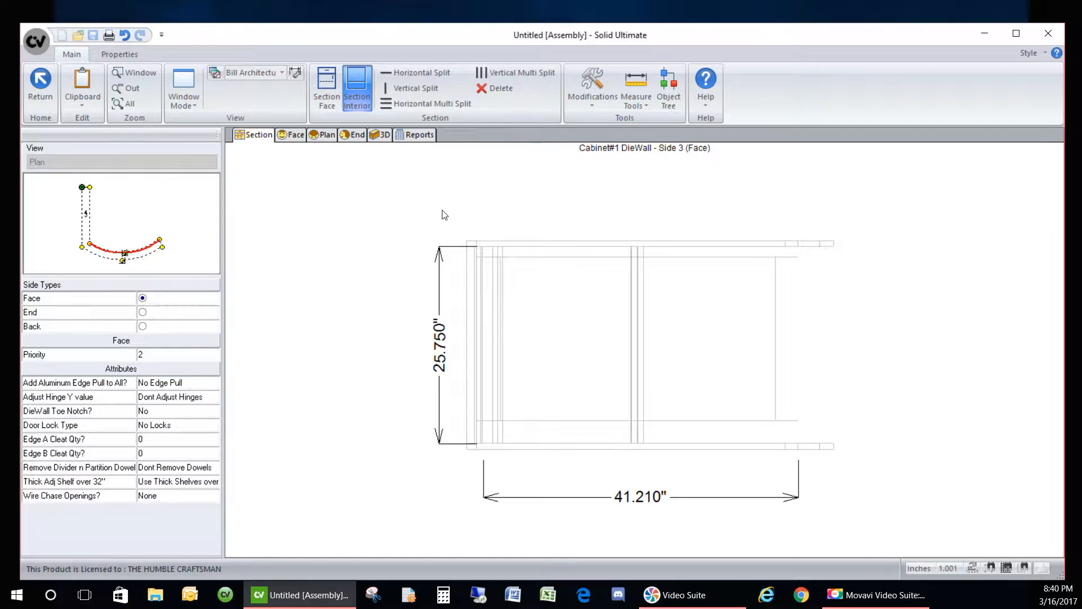
{"action": "left_click", "coordinate": [416, 88]}
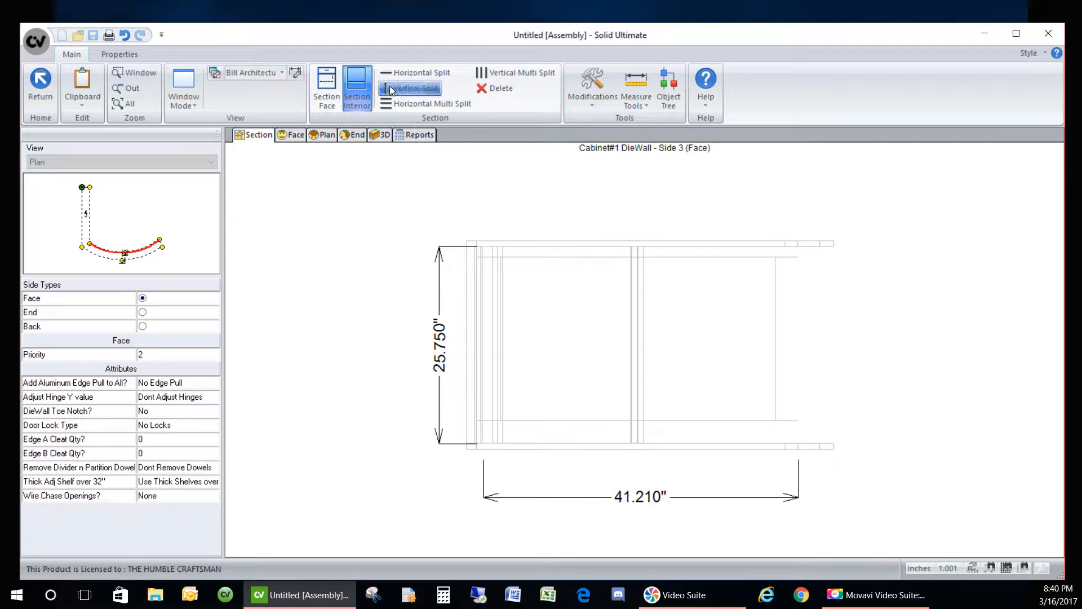
{"action": "left_click", "coordinate": [776, 309]}
{"action": "left_click", "coordinate": [152, 262]}
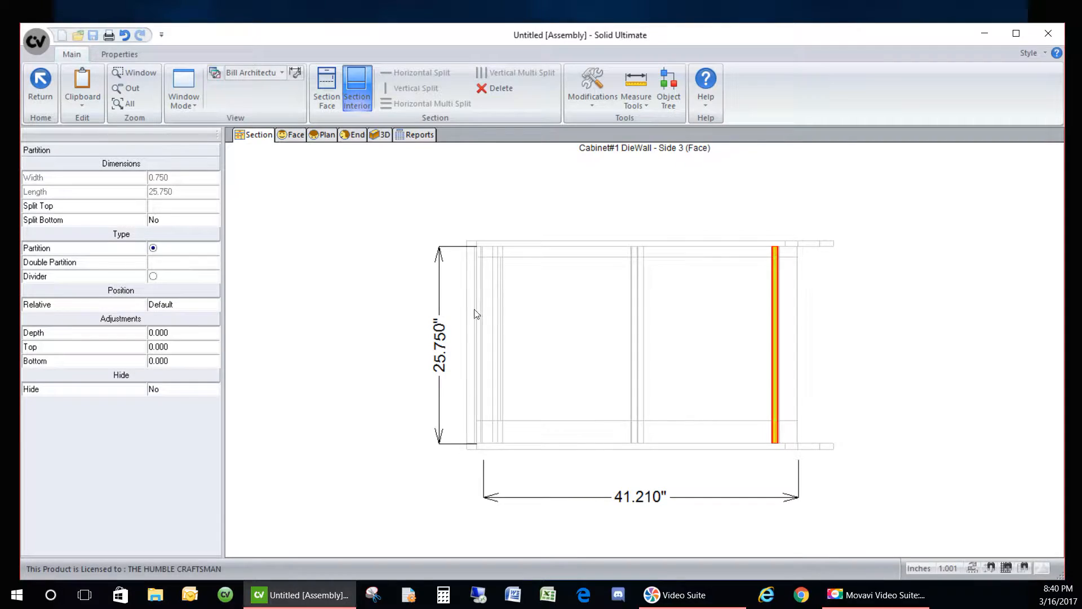
{"action": "left_click", "coordinate": [438, 206]}
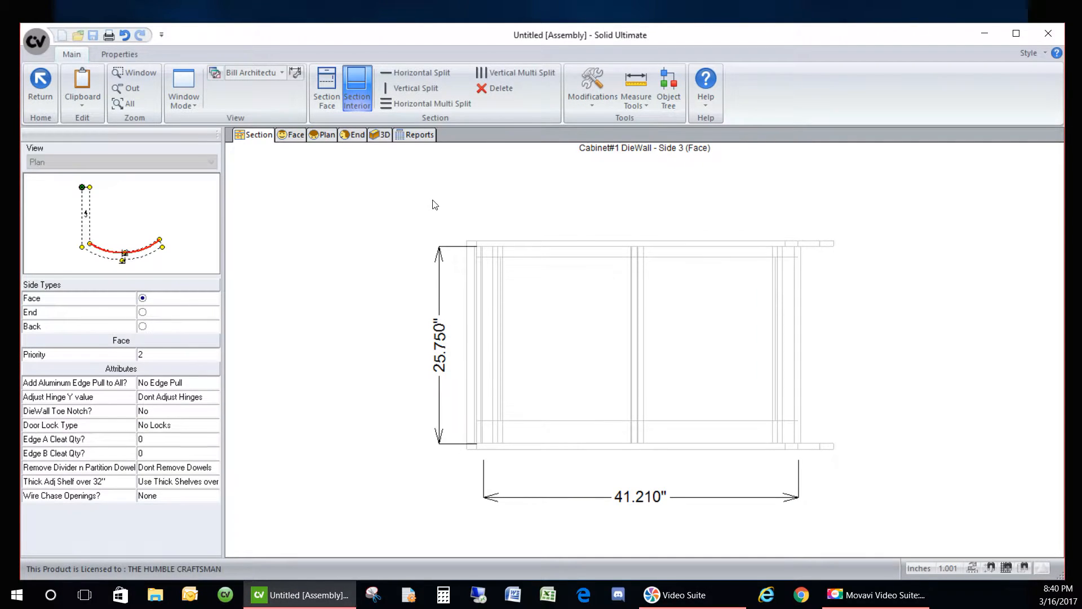
- Inspect Side 3's partitions in 3D, then bring up Side 4's interior section
{"action": "left_click", "coordinate": [375, 137]}
{"action": "mouse_move", "coordinate": [498, 384]}
{"action": "left_mouse_down"}
{"action": "mouse_move", "coordinate": [363, 352]}
{"action": "mouse_move", "coordinate": [324, 322]}
{"action": "left_mouse_up"}
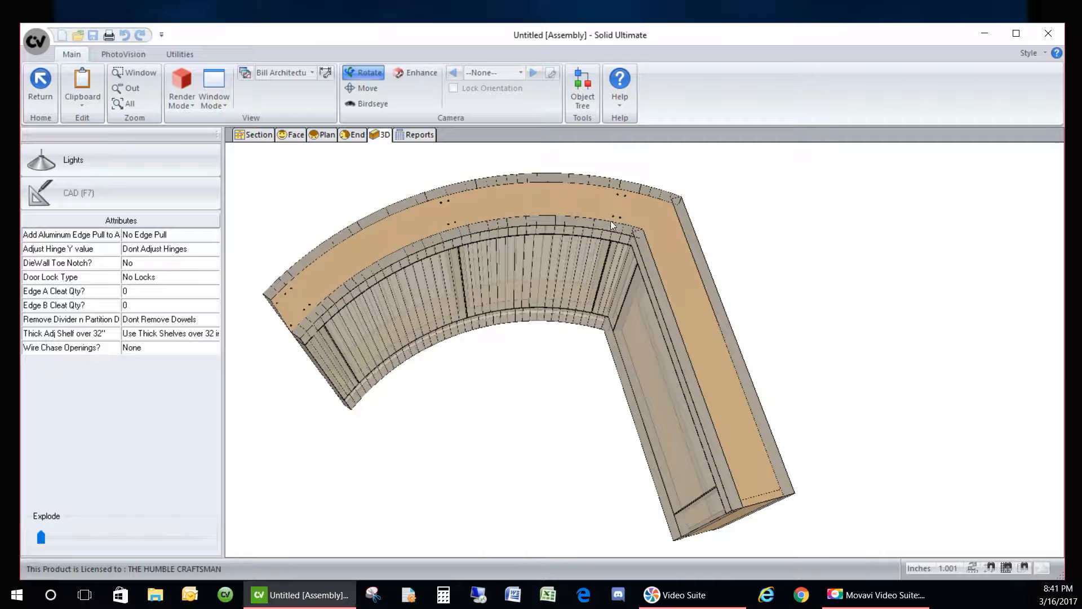
{"action": "mouse_move", "coordinate": [598, 328]}
{"action": "left_mouse_down"}
{"action": "mouse_move", "coordinate": [554, 323]}
{"action": "mouse_move", "coordinate": [689, 402]}
{"action": "left_mouse_up"}
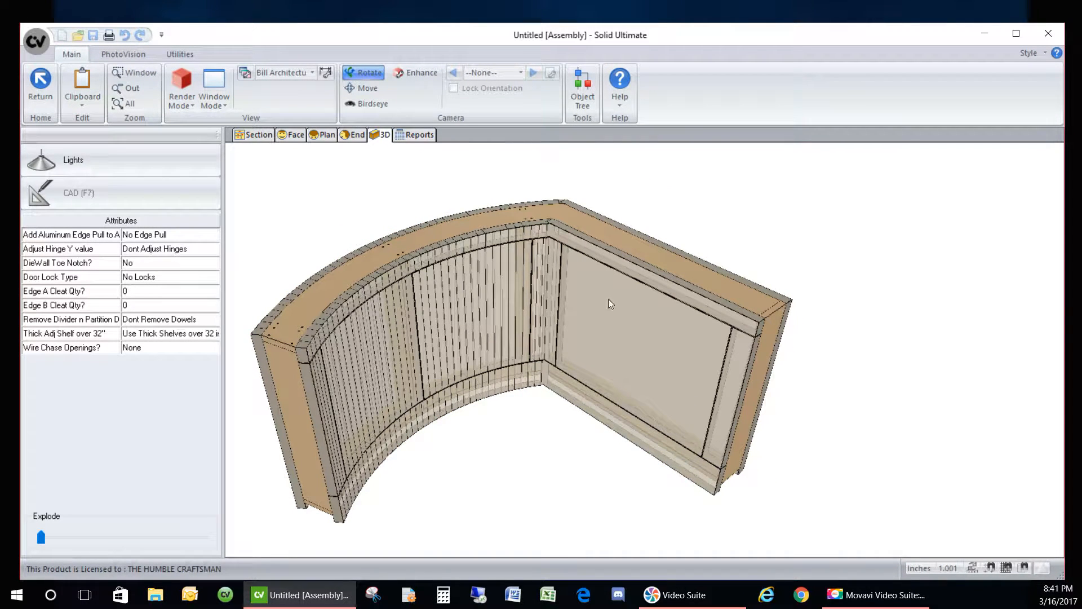
{"action": "left_click", "coordinate": [258, 134]}
{"action": "left_click", "coordinate": [96, 224]}
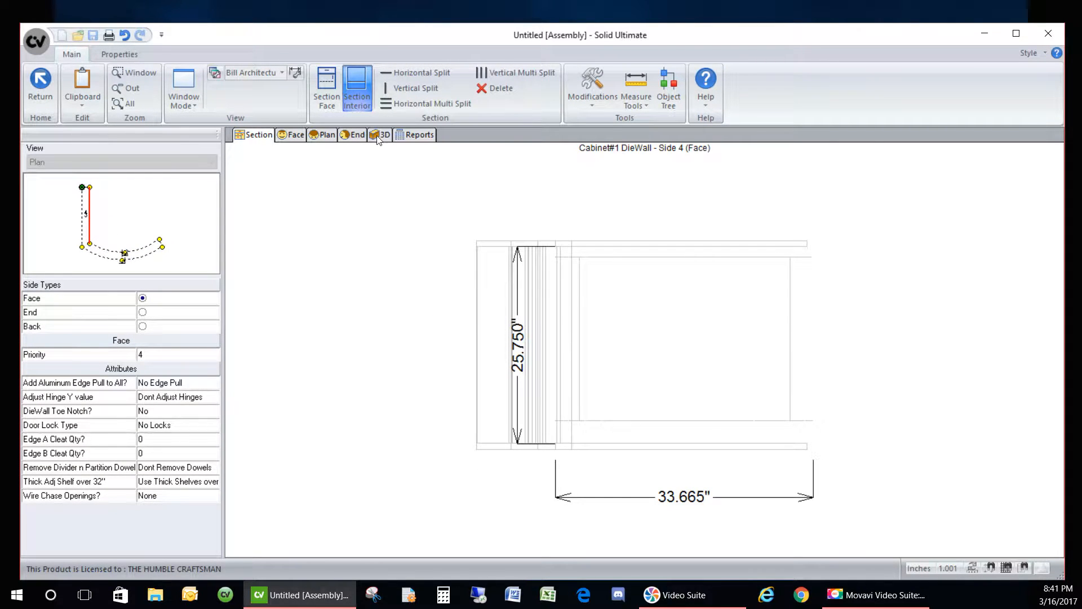
- Add double partitions near the left and right ends of Side 4's interior
{"action": "left_click", "coordinate": [391, 90]}
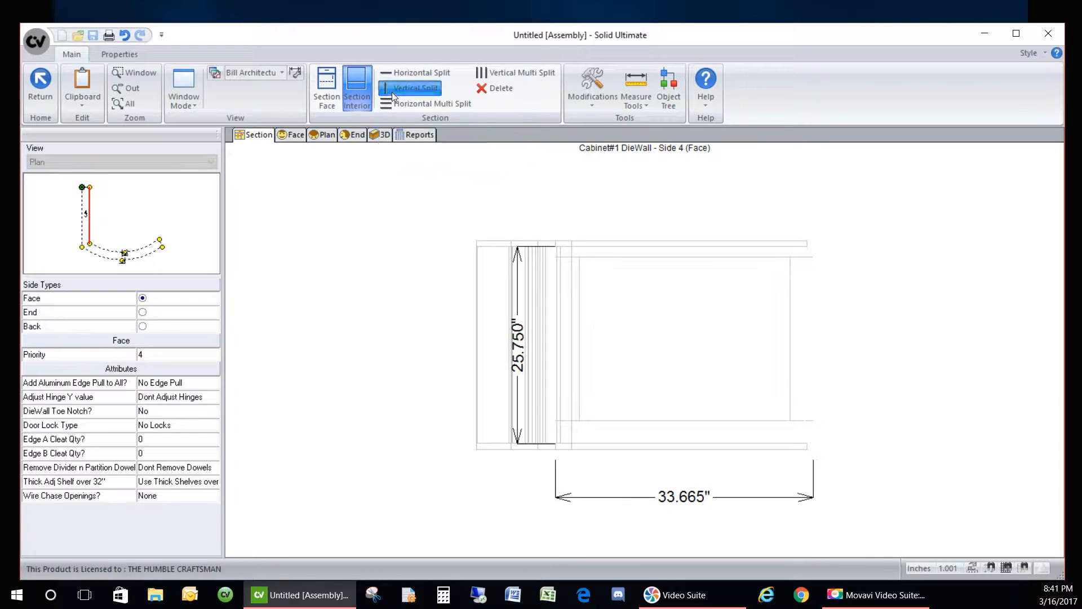
{"action": "left_click", "coordinate": [580, 321]}
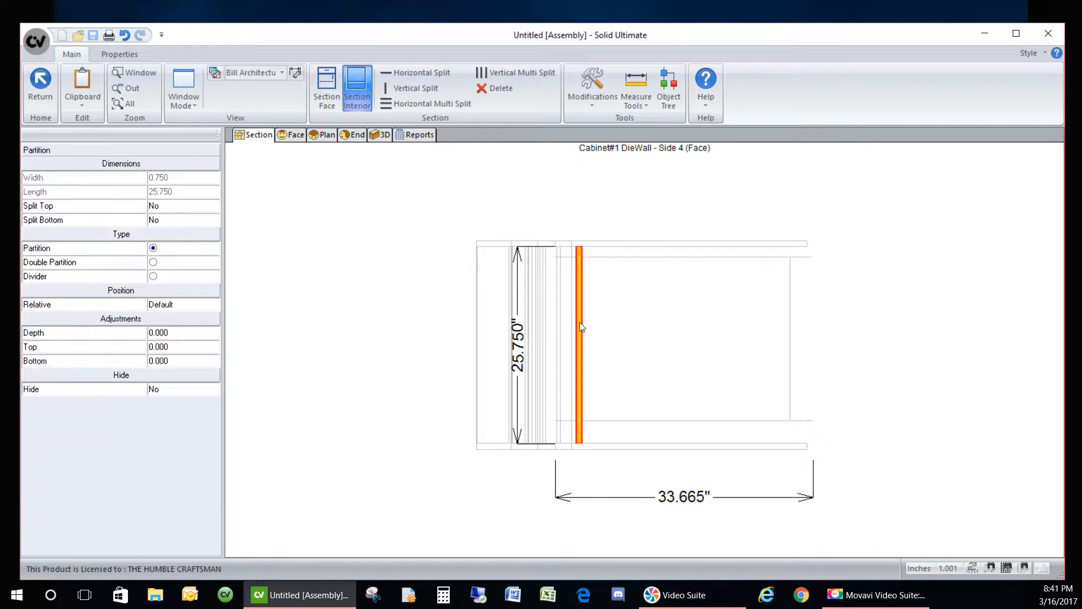
{"action": "left_click", "coordinate": [169, 263]}
{"action": "left_click", "coordinate": [782, 320]}
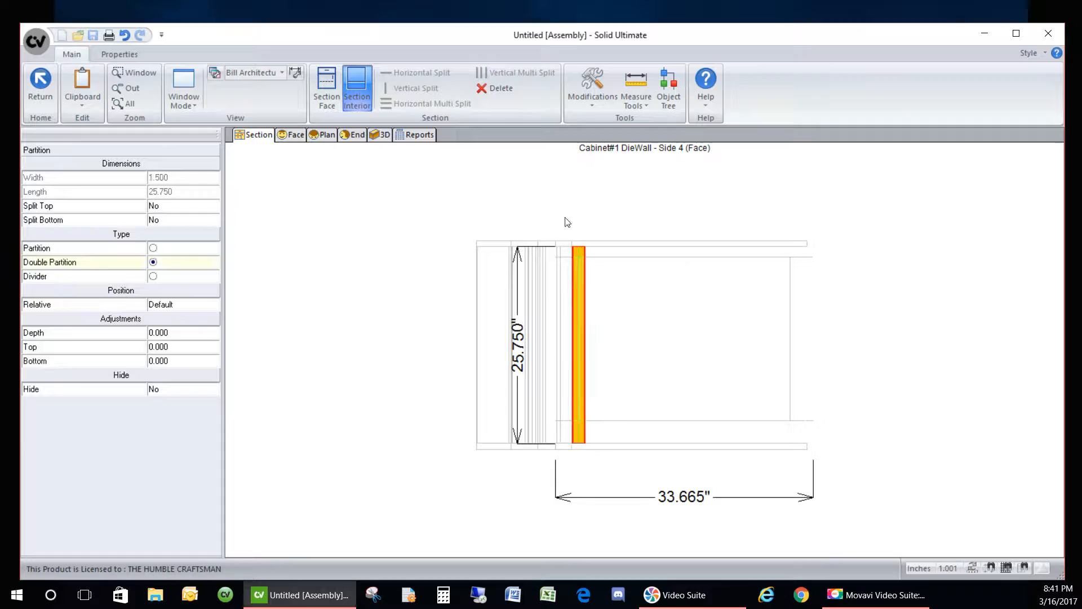
{"action": "left_click", "coordinate": [392, 90]}
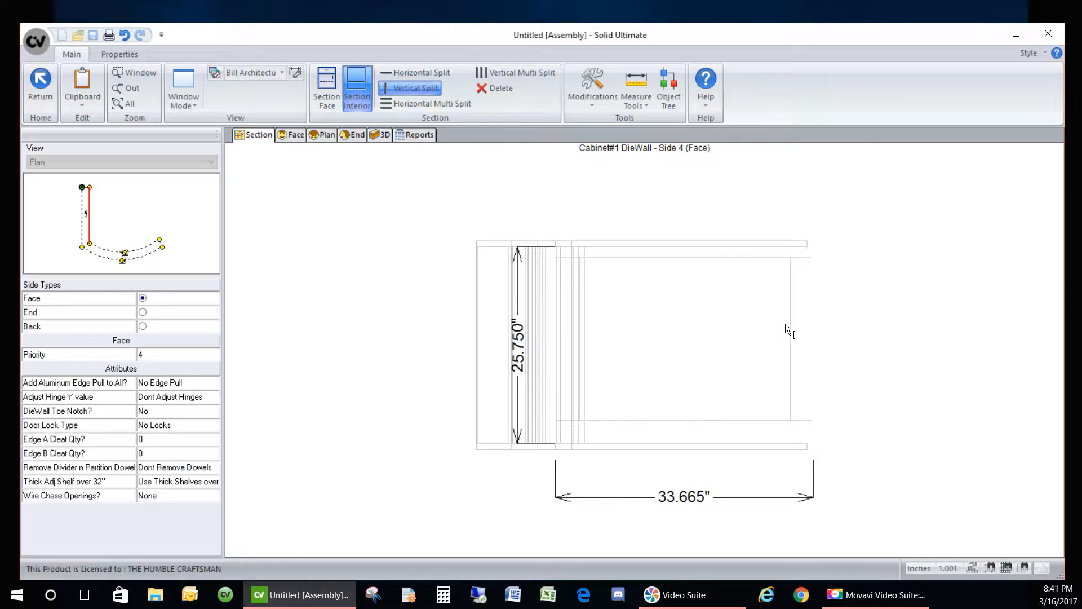
{"action": "left_click", "coordinate": [790, 328]}
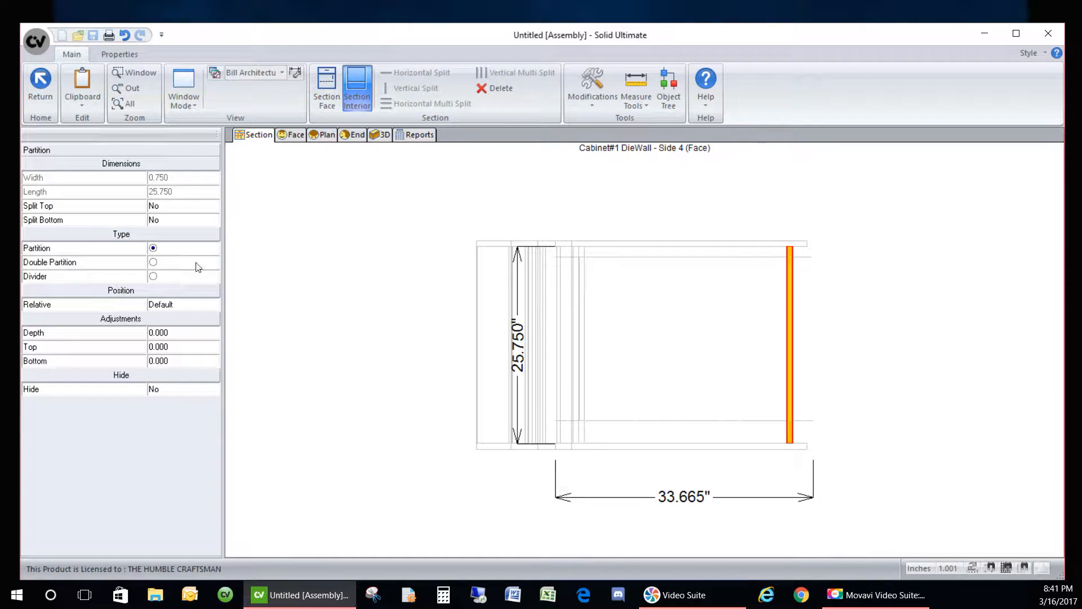
{"action": "left_click", "coordinate": [357, 228]}
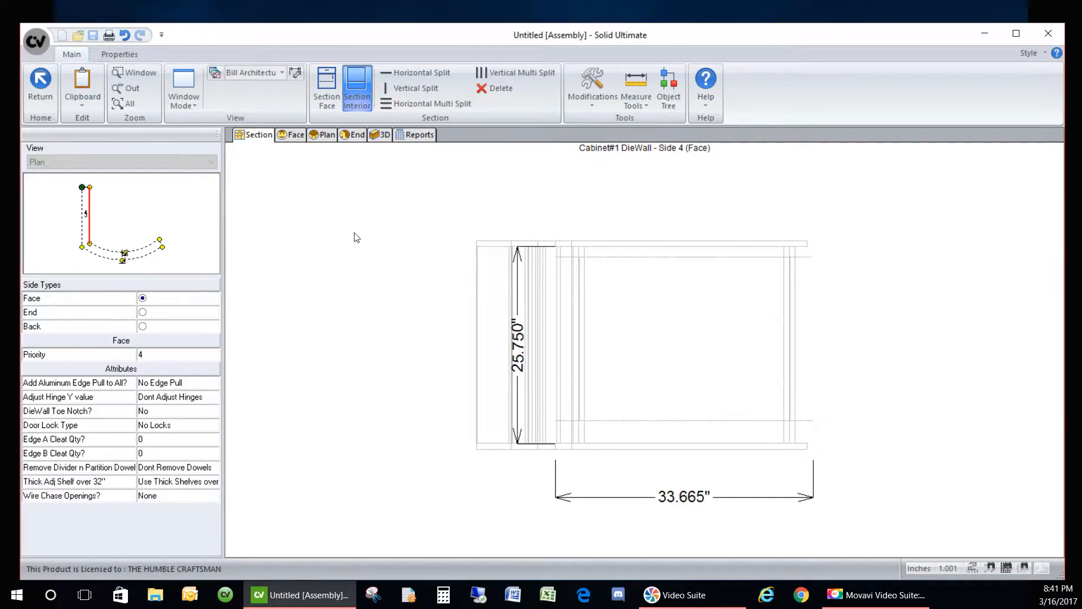
- Check the partitions in 3D and split the opening between them at its centre
{"action": "left_click", "coordinate": [379, 135]}
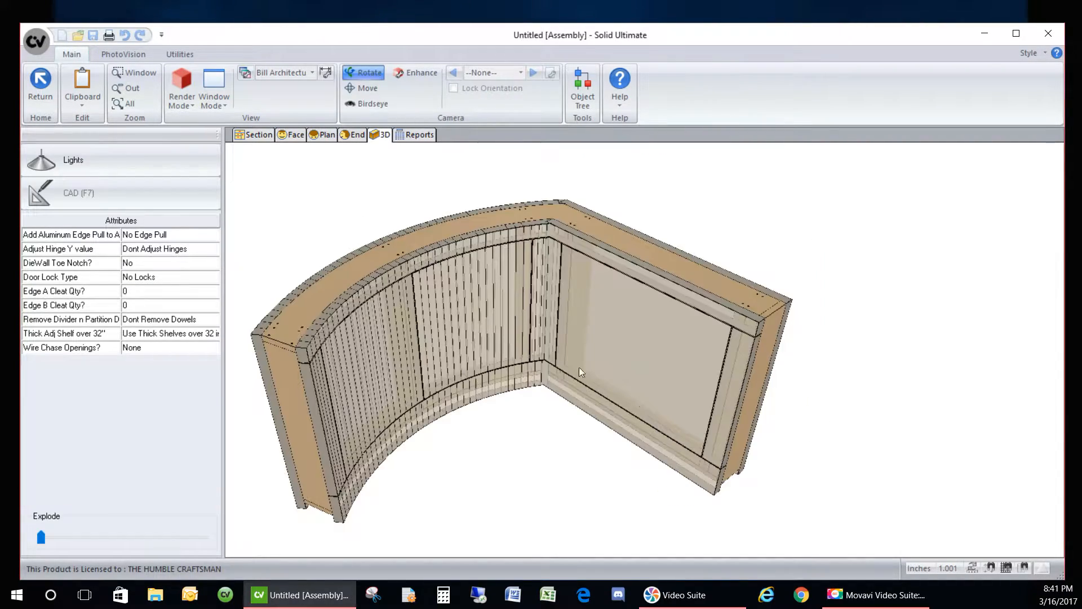
{"action": "mouse_move", "coordinate": [624, 456]}
{"action": "left_mouse_down"}
{"action": "mouse_move", "coordinate": [743, 388]}
{"action": "mouse_move", "coordinate": [489, 437]}
{"action": "mouse_move", "coordinate": [637, 400]}
{"action": "left_mouse_up"}
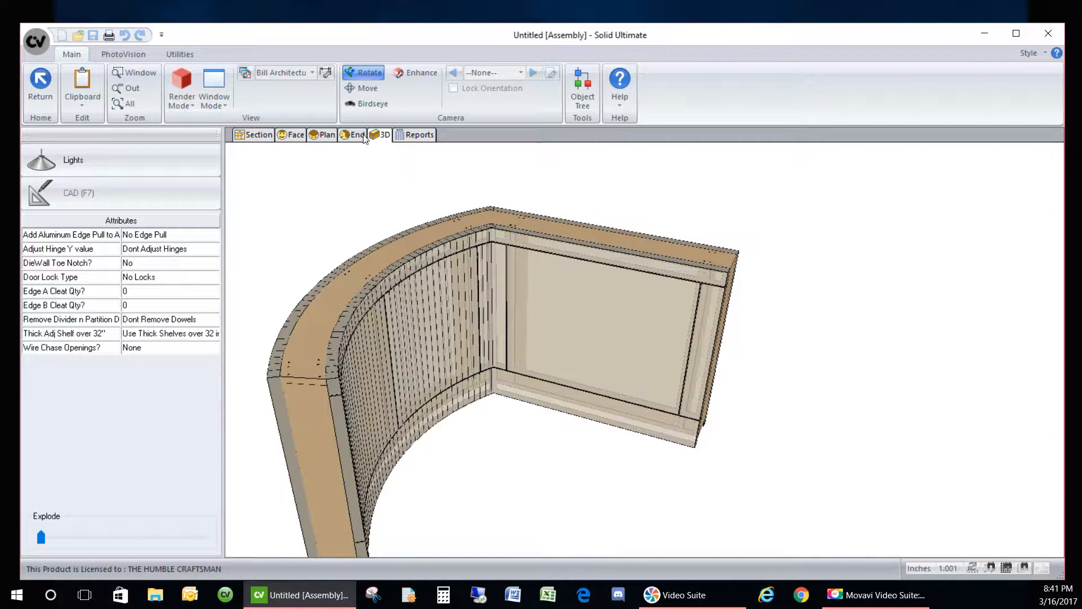
{"action": "left_click", "coordinate": [254, 135]}
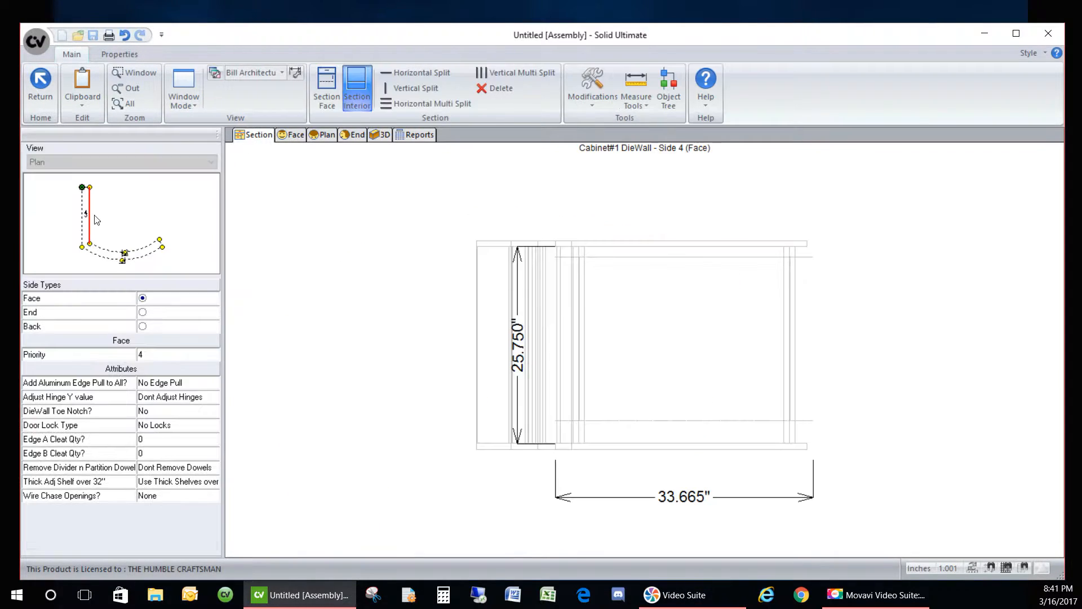
{"action": "left_click", "coordinate": [639, 334]}
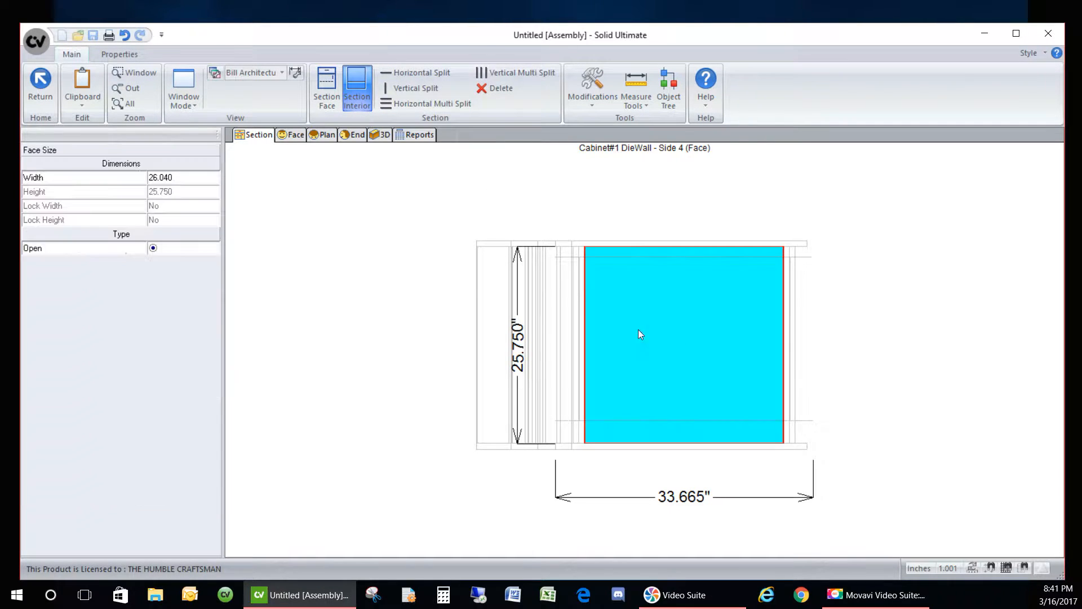
{"action": "left_click", "coordinate": [590, 279]}
{"action": "left_click", "coordinate": [623, 310]}
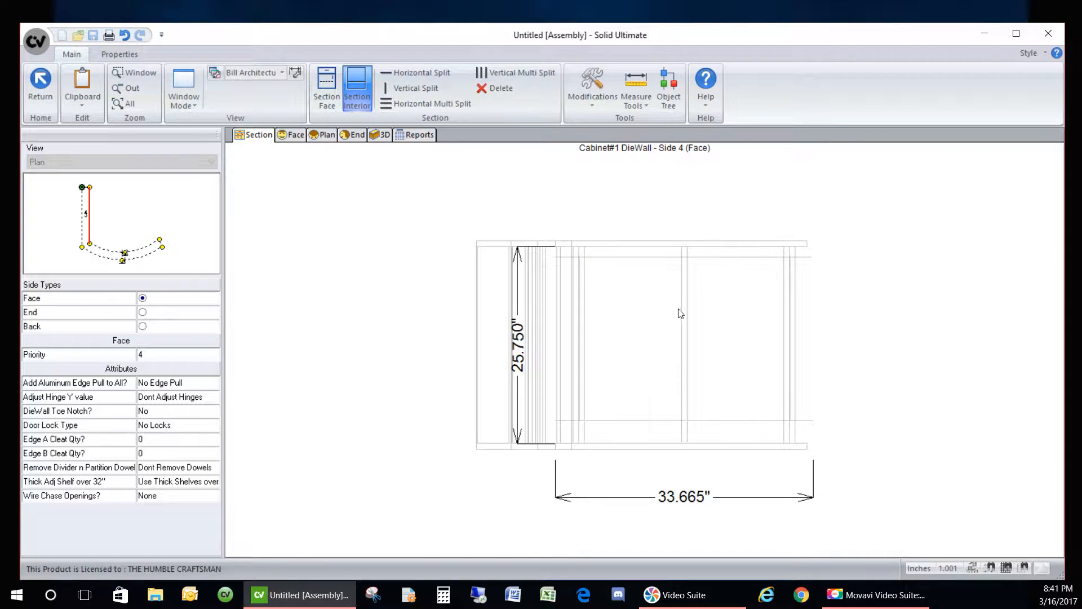
{"action": "left_click", "coordinate": [380, 135]}
{"action": "left_click_drag", "start_coordinate": [589, 486], "coordinate": [356, 470]}
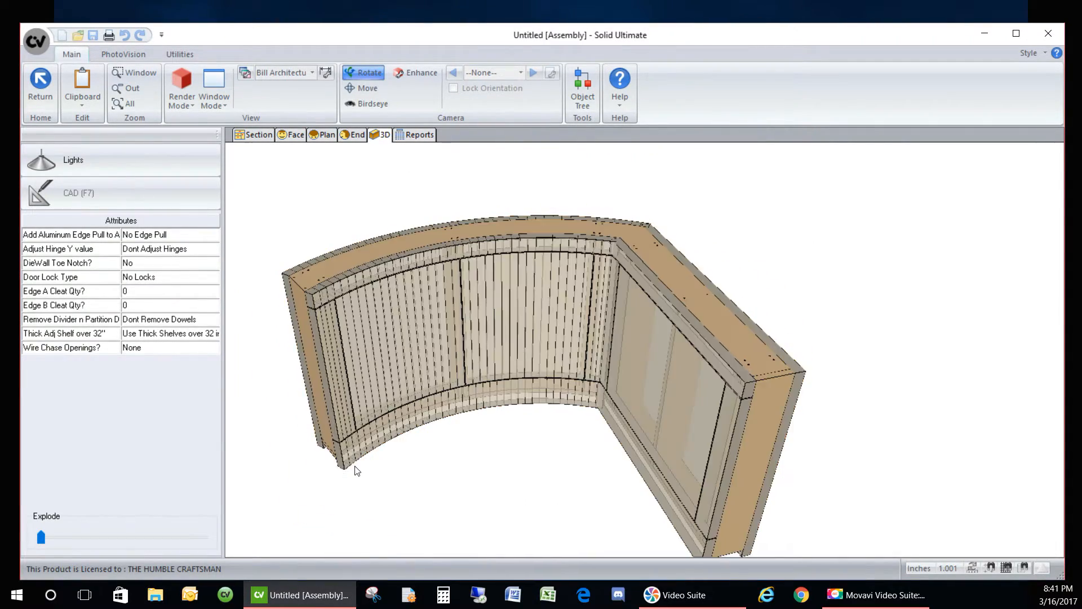
{"action": "left_click", "coordinate": [255, 134]}
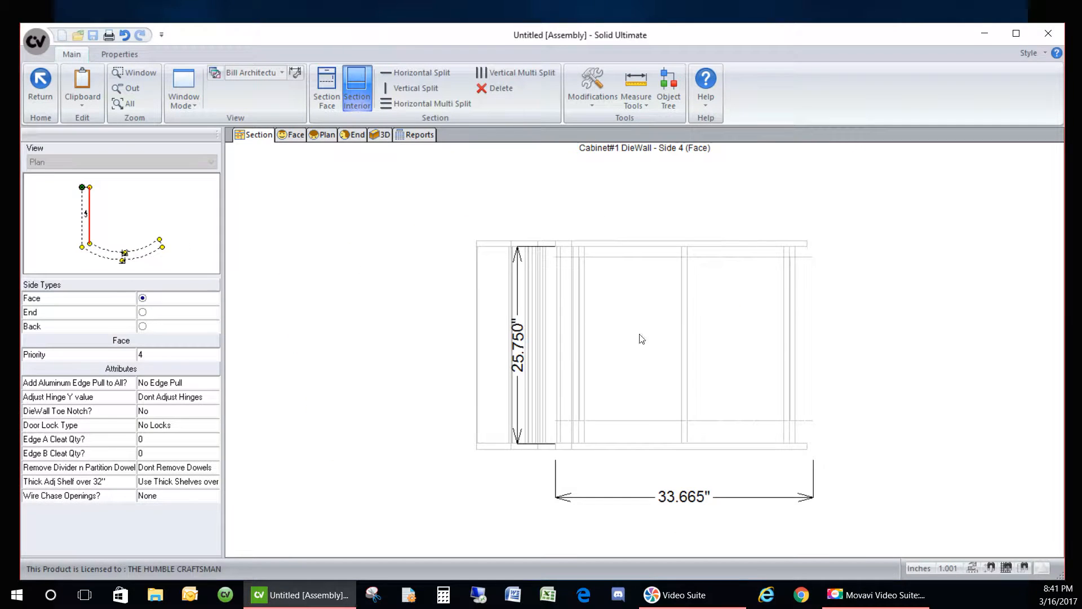
- Nudge the centre divider and apply Equalize Width to the two openings
{"action": "left_click", "coordinate": [678, 305]}
{"action": "left_click", "coordinate": [684, 303]}
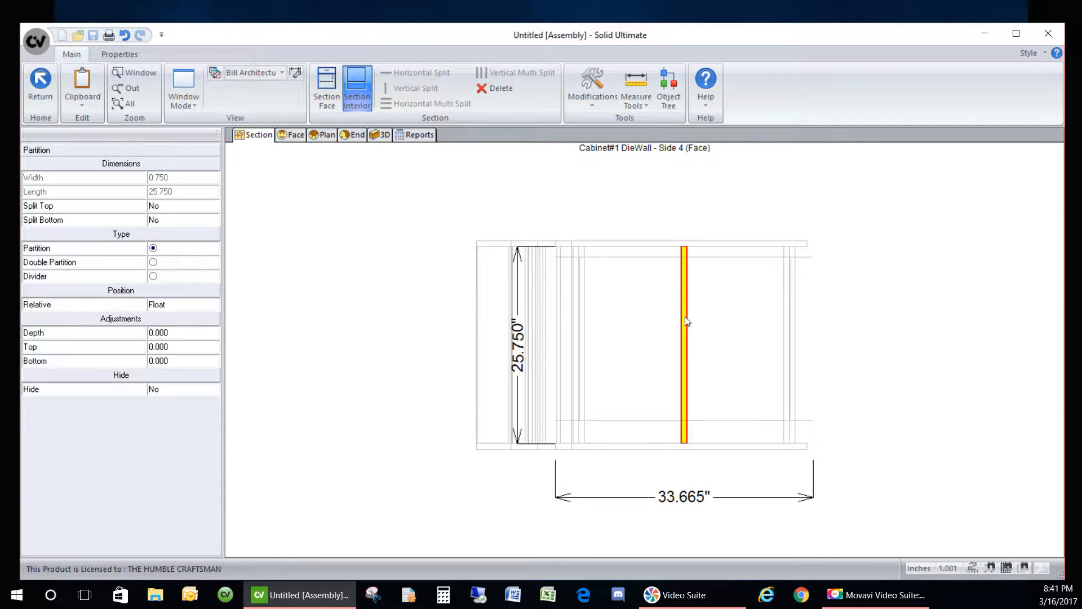
{"action": "mouse_move", "coordinate": [686, 326]}
{"action": "left_mouse_down"}
{"action": "mouse_move", "coordinate": [665, 327]}
{"action": "mouse_move", "coordinate": [687, 333]}
{"action": "left_mouse_up"}
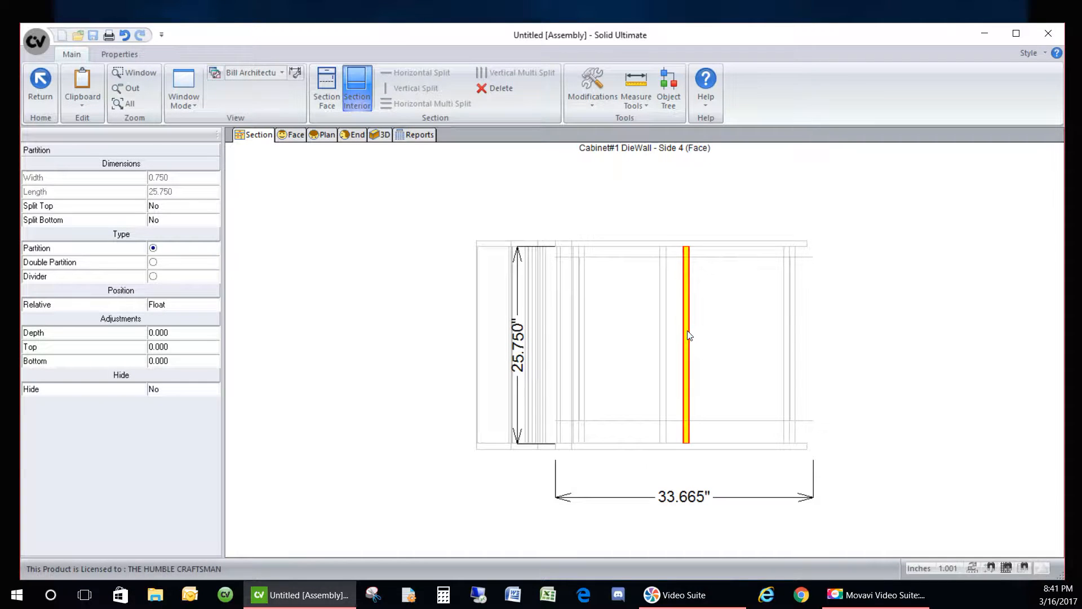
{"action": "left_click", "coordinate": [638, 313]}
{"action": "right_click", "coordinate": [637, 313]}
{"action": "left_click", "coordinate": [630, 373]}
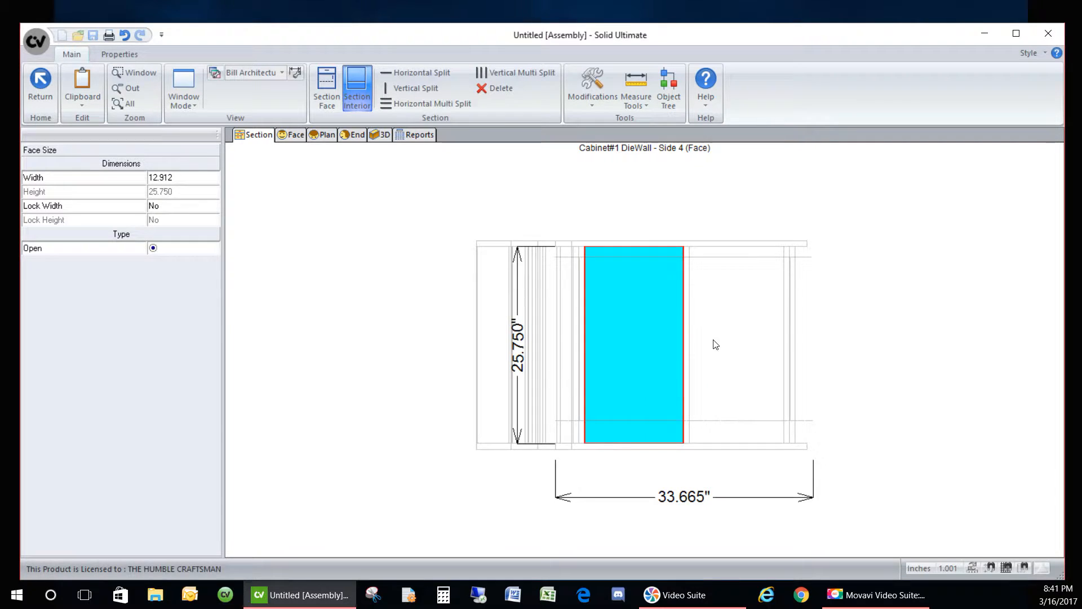
{"action": "left_click", "coordinate": [713, 342]}
{"action": "right_click", "coordinate": [713, 342]}
{"action": "left_click", "coordinate": [702, 400]}
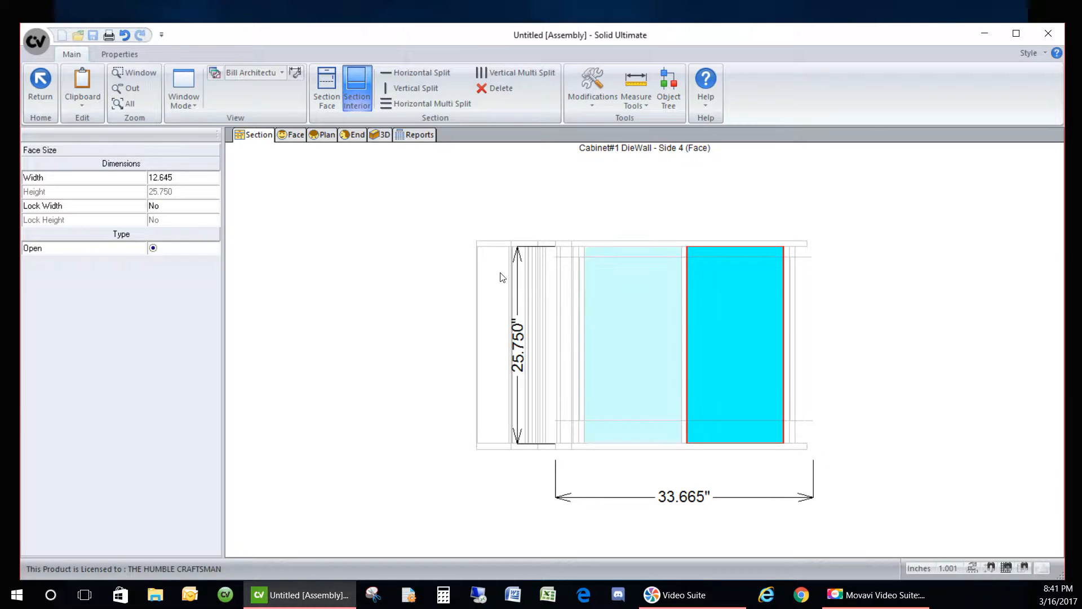
{"action": "left_click", "coordinate": [425, 251]}
{"action": "left_click", "coordinate": [595, 315]}
{"action": "right_click", "coordinate": [595, 316]}
{"action": "left_click", "coordinate": [626, 379]}
- Set the right opening's width to 14, then equalize the openings' widths again
{"action": "left_click", "coordinate": [724, 325]}
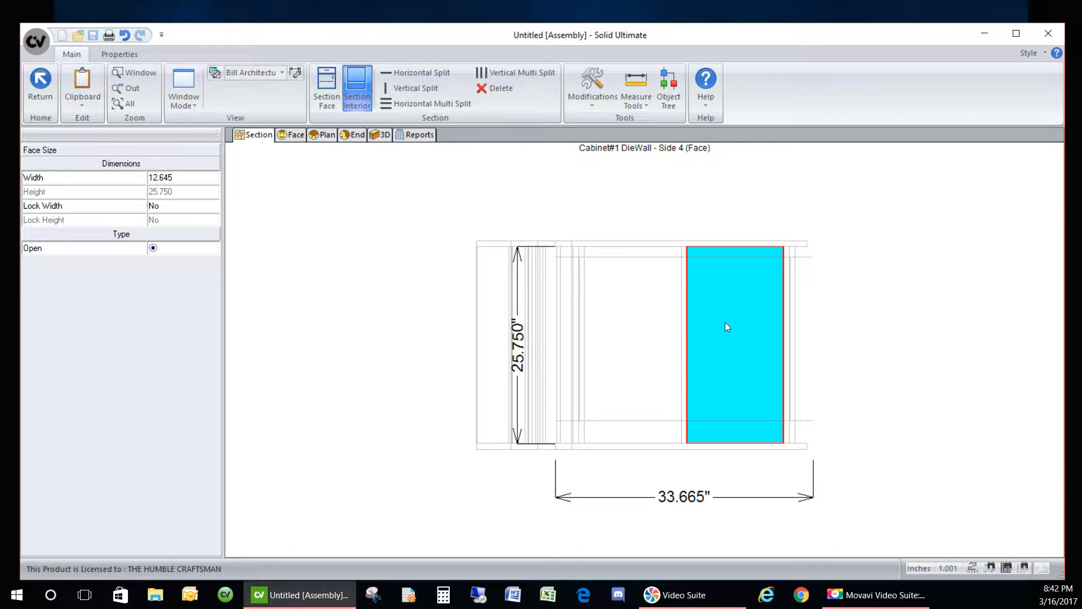
{"action": "left_click", "coordinate": [190, 178]}
{"action": "type", "text": "14"}
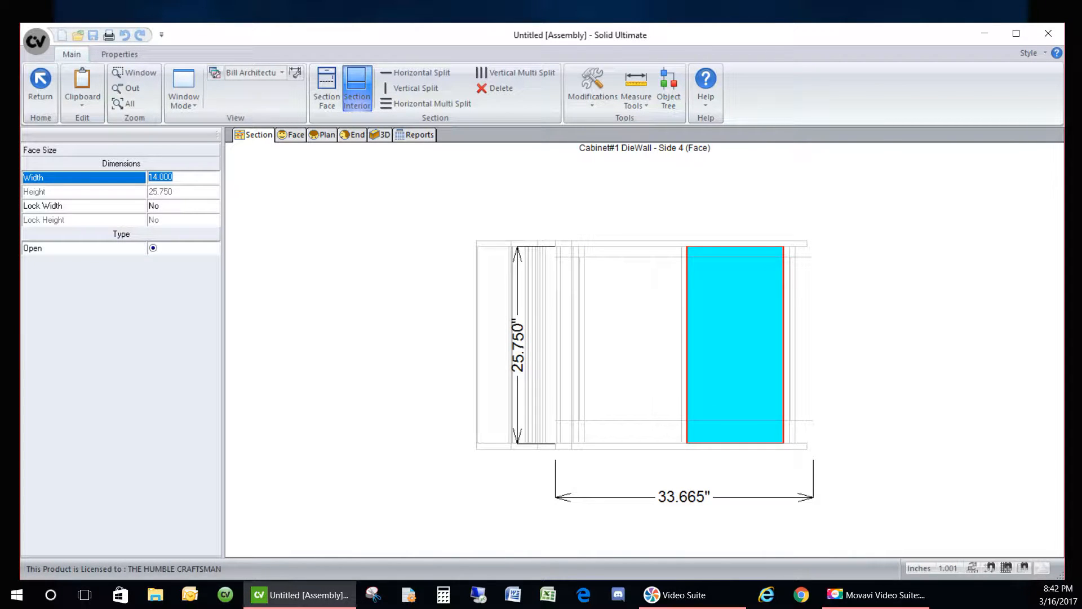
{"action": "key", "text": "Return"}
{"action": "left_click", "coordinate": [394, 248]}
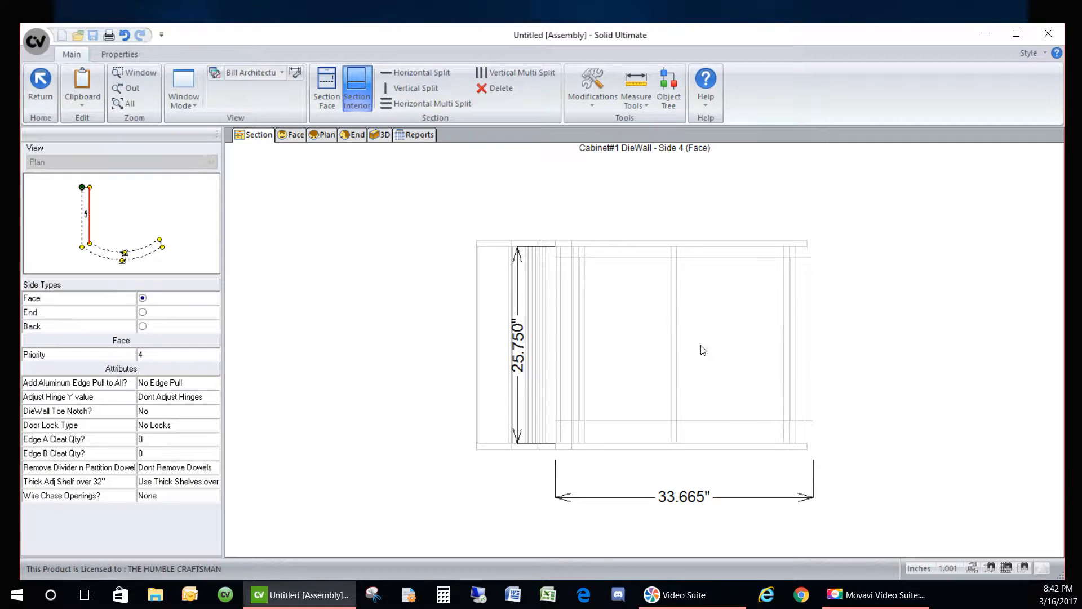
{"action": "left_click", "coordinate": [637, 317]}
{"action": "right_click", "coordinate": [637, 317]}
{"action": "left_click", "coordinate": [638, 374]}
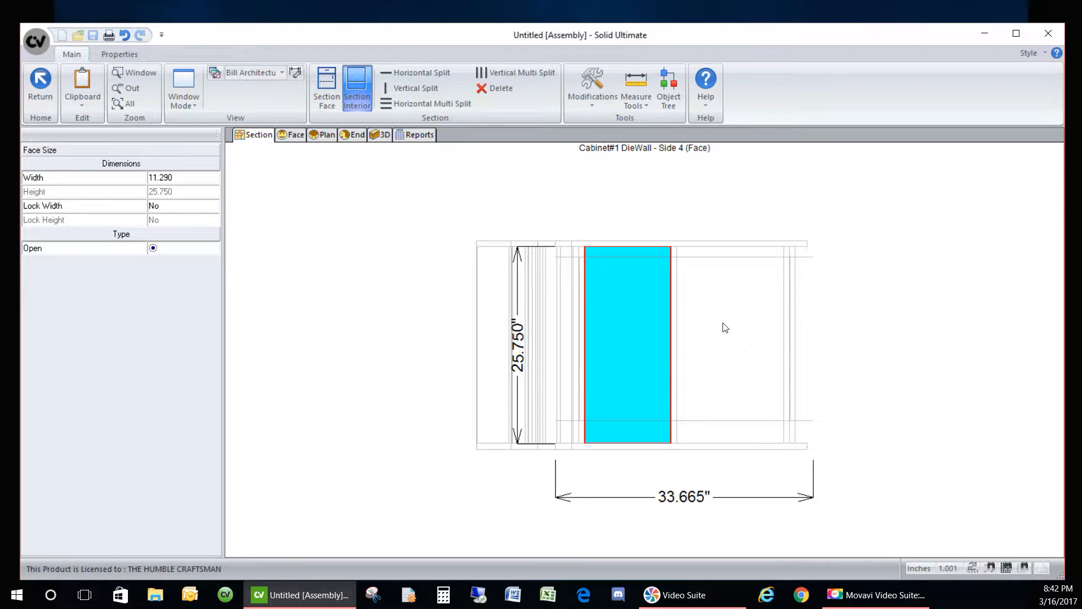
{"action": "right_click", "coordinate": [677, 316]}
{"action": "left_click", "coordinate": [714, 382]}
{"action": "left_click", "coordinate": [424, 236]}
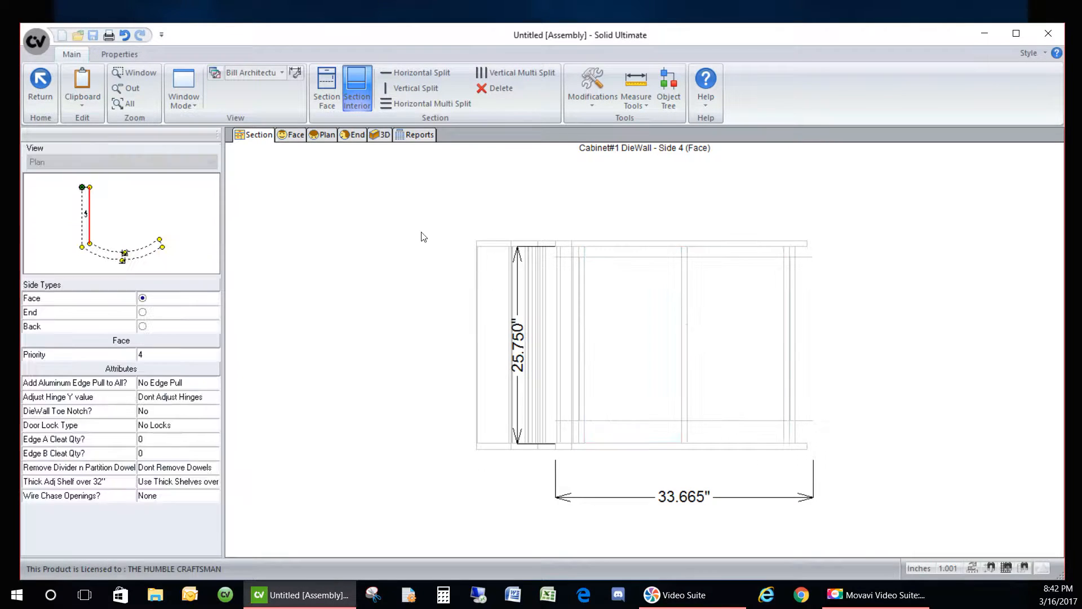
- Orbit the cabinet in 3D to inspect the divided face, then open the Wire Chase Openings? choices
{"action": "left_click", "coordinate": [378, 136]}
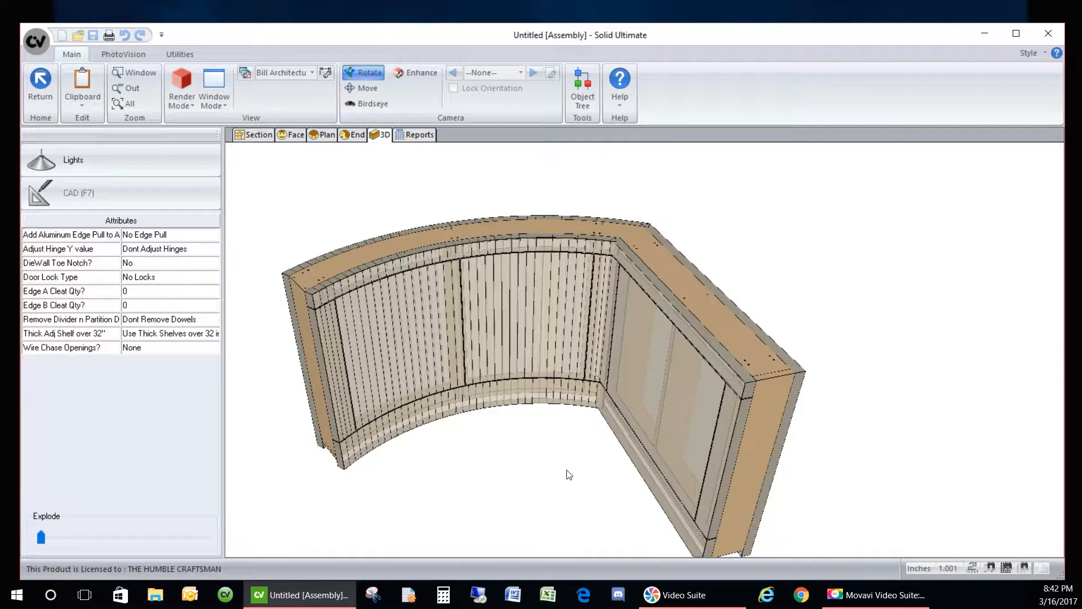
{"action": "mouse_move", "coordinate": [571, 478]}
{"action": "left_mouse_down"}
{"action": "mouse_move", "coordinate": [678, 516]}
{"action": "mouse_move", "coordinate": [691, 494]}
{"action": "left_mouse_up"}
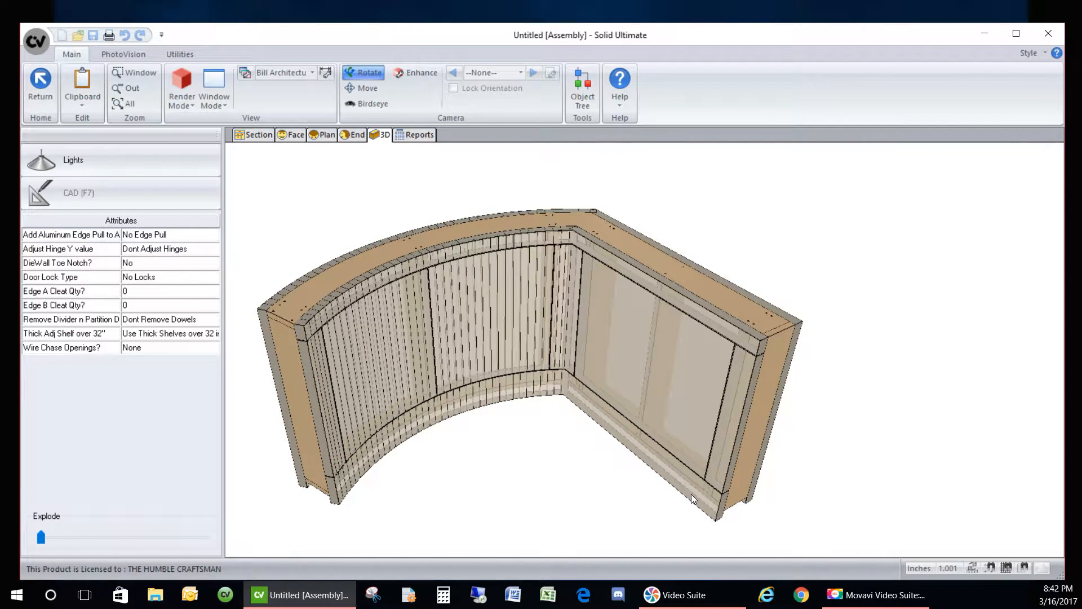
{"action": "mouse_move", "coordinate": [422, 452]}
{"action": "left_mouse_down"}
{"action": "mouse_move", "coordinate": [336, 373]}
{"action": "mouse_move", "coordinate": [891, 451]}
{"action": "mouse_move", "coordinate": [789, 405]}
{"action": "mouse_move", "coordinate": [593, 376]}
{"action": "left_mouse_up"}
{"action": "left_click_drag", "start_coordinate": [783, 412], "coordinate": [273, 333]}
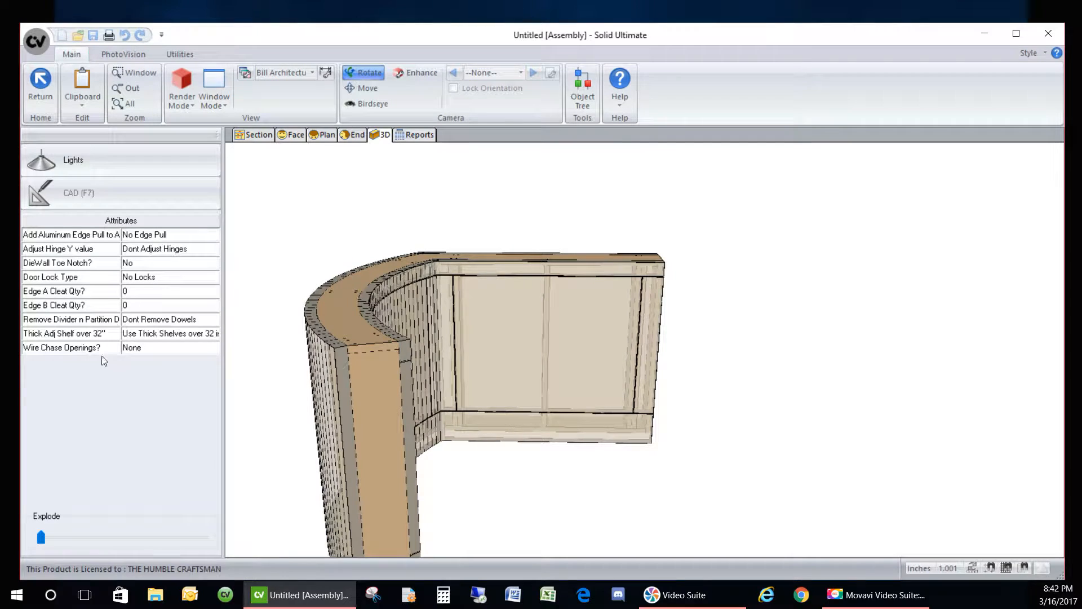
{"action": "left_click", "coordinate": [186, 348]}
{"action": "left_click", "coordinate": [198, 349]}
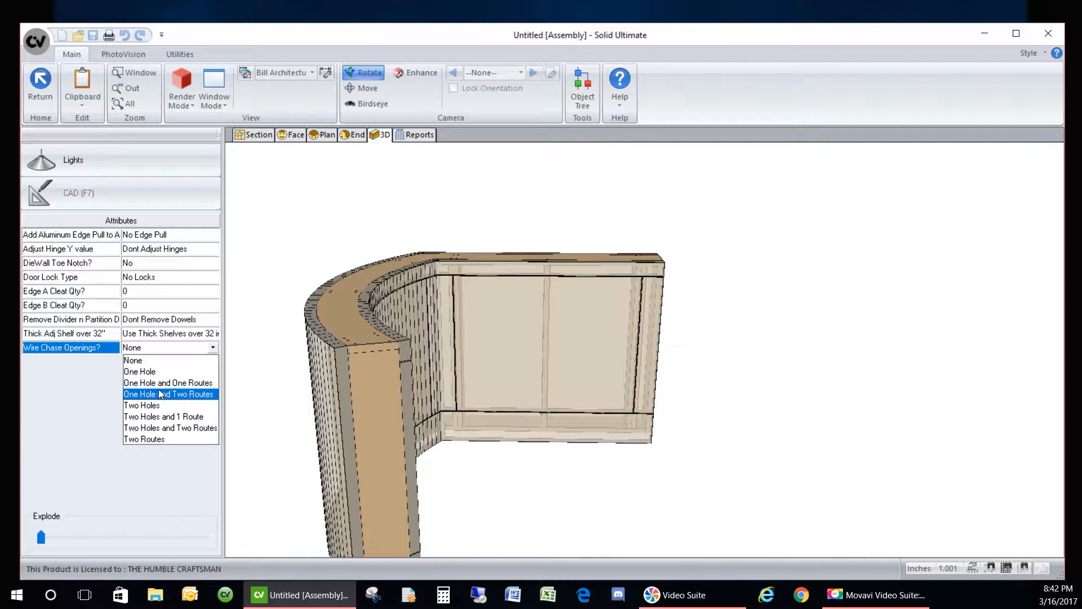
{"action": "left_click", "coordinate": [163, 405]}
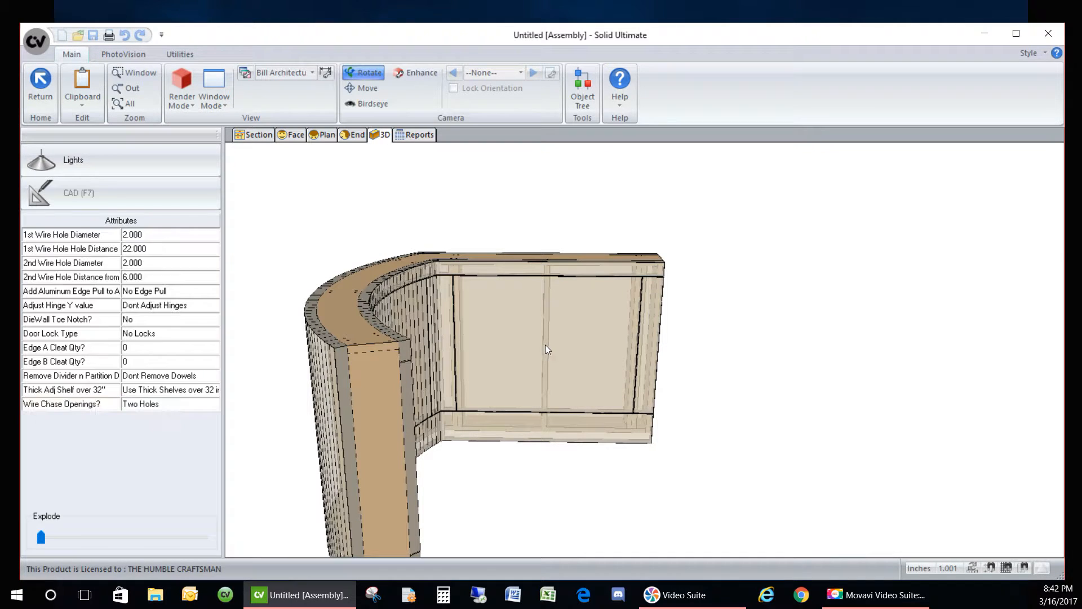
{"action": "scroll", "coordinate": [475, 260], "scroll_direction": "down", "scroll_amount": 2}
{"action": "left_click_drag", "start_coordinate": [320, 355], "coordinate": [518, 334]}
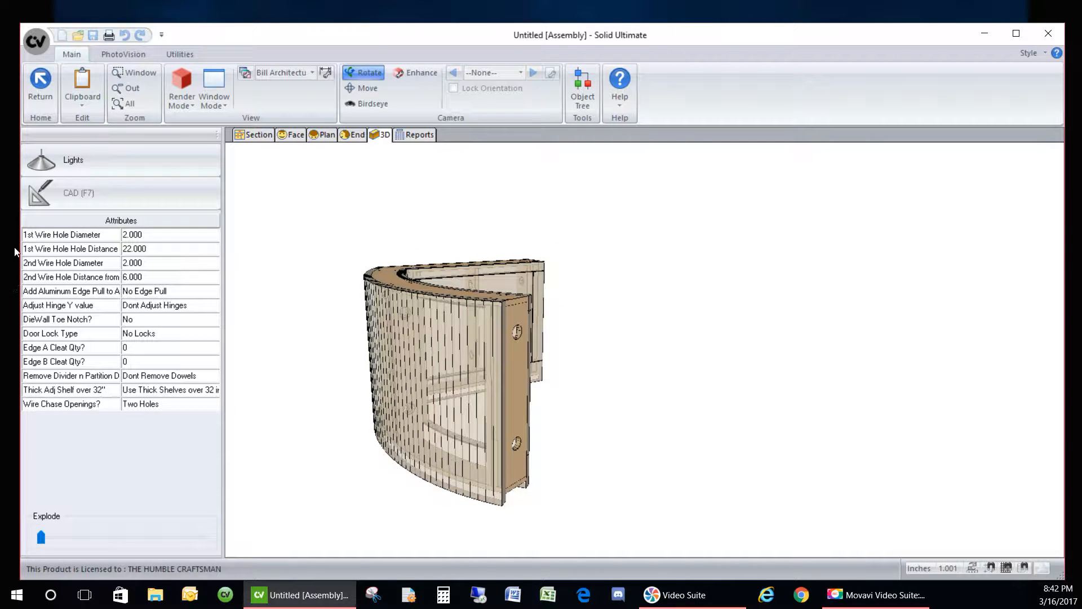
{"action": "left_click", "coordinate": [155, 235]}
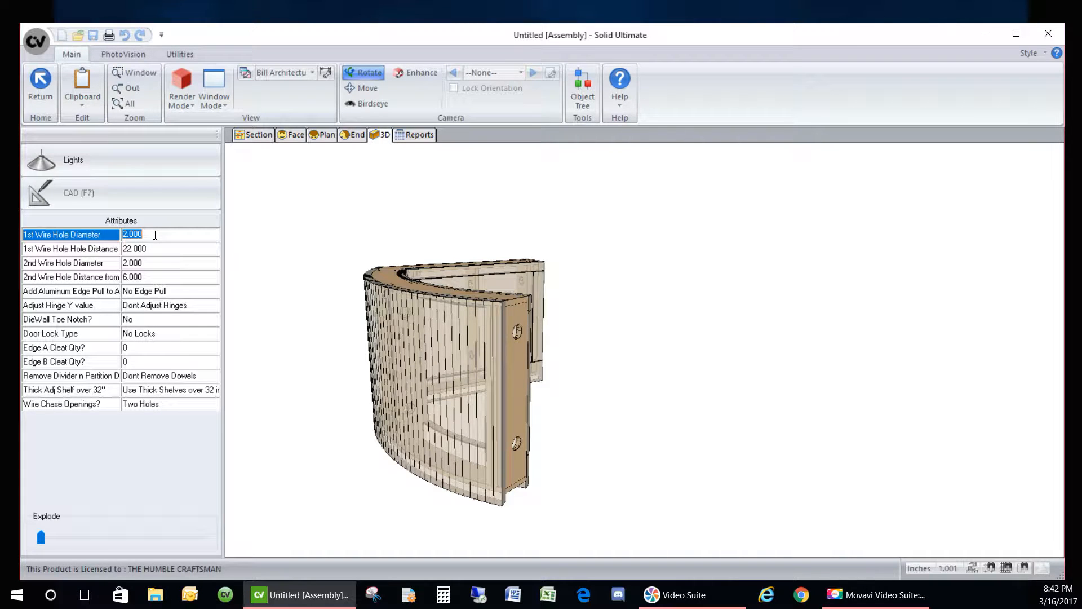
{"action": "left_click_drag", "start_coordinate": [517, 393], "coordinate": [395, 361]}
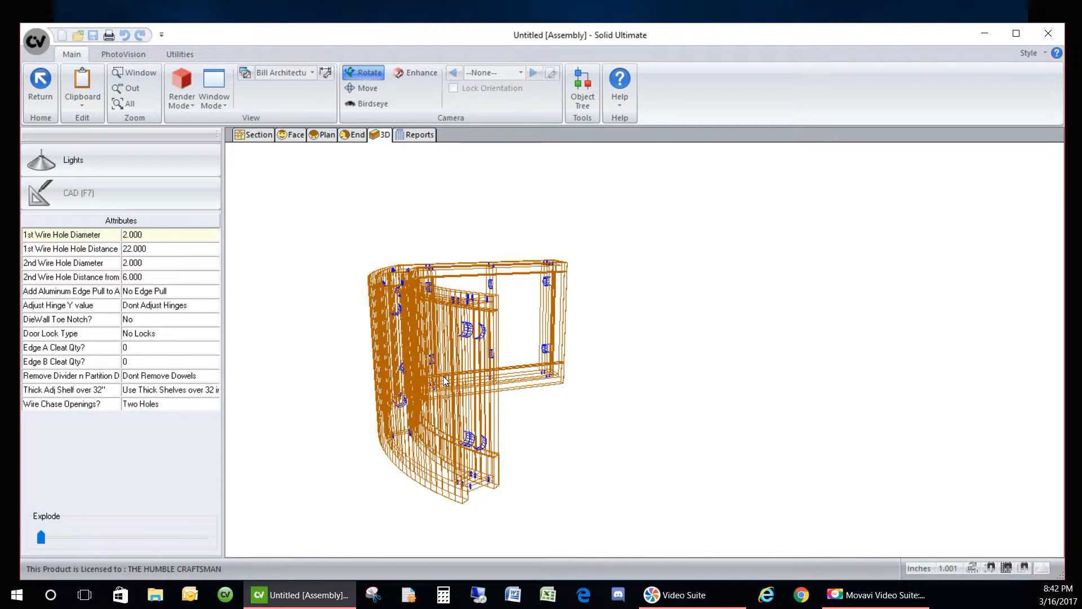
{"action": "scroll", "coordinate": [462, 407], "scroll_direction": "up", "scroll_amount": 2}
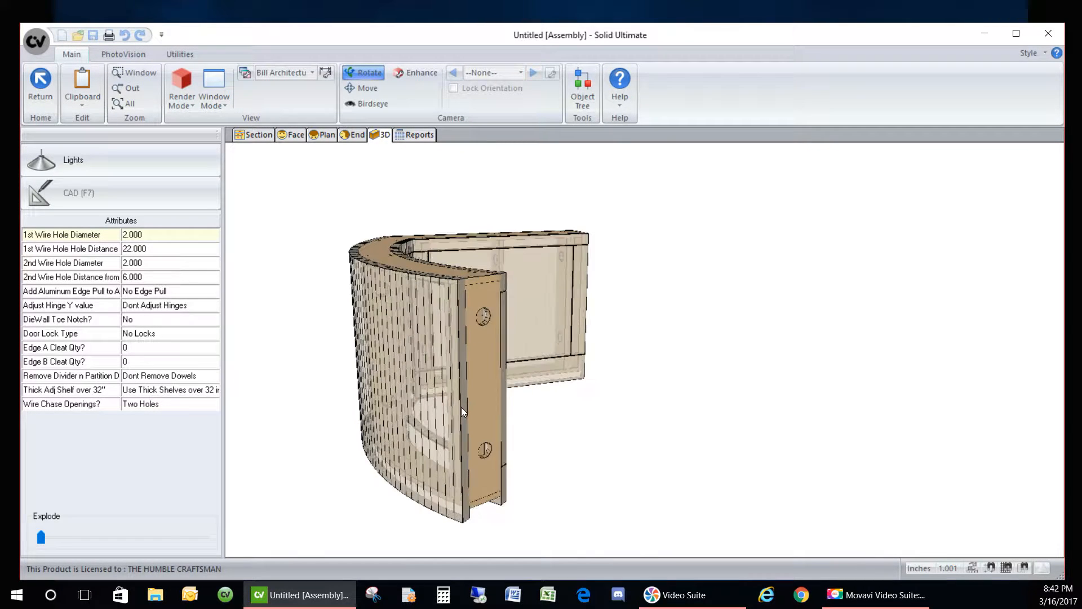
{"action": "left_click", "coordinate": [159, 237]}
{"action": "type", "text": "1"}
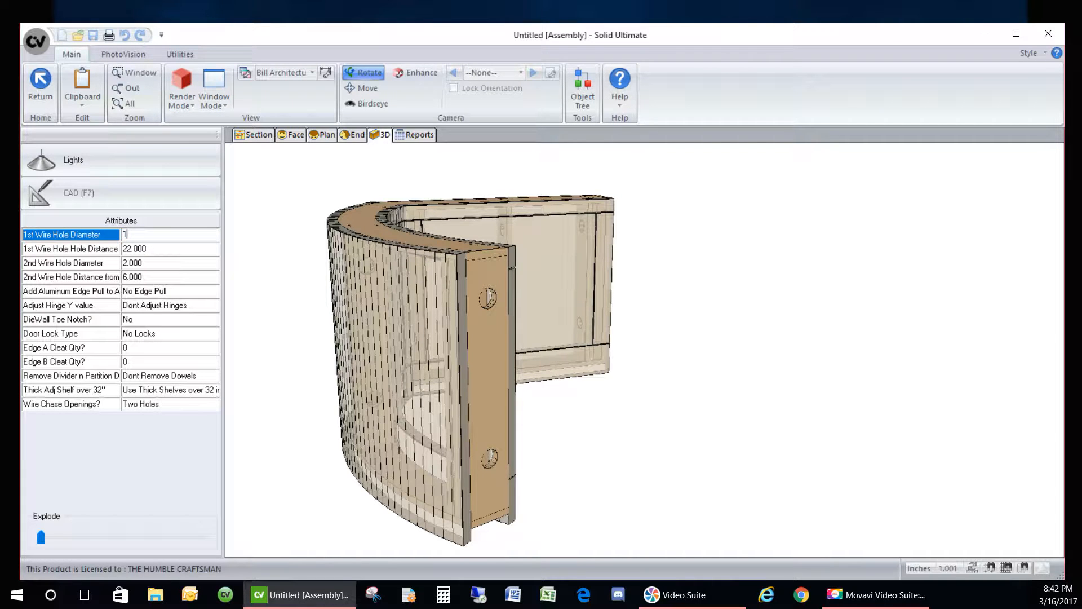
{"action": "key", "text": "Return"}
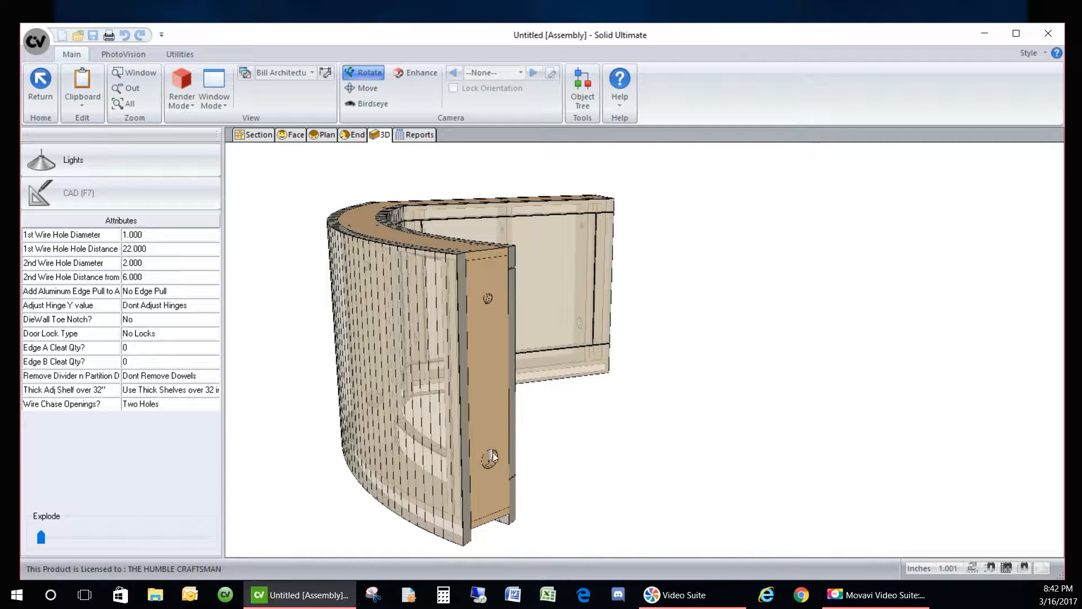
{"action": "left_click", "coordinate": [158, 249]}
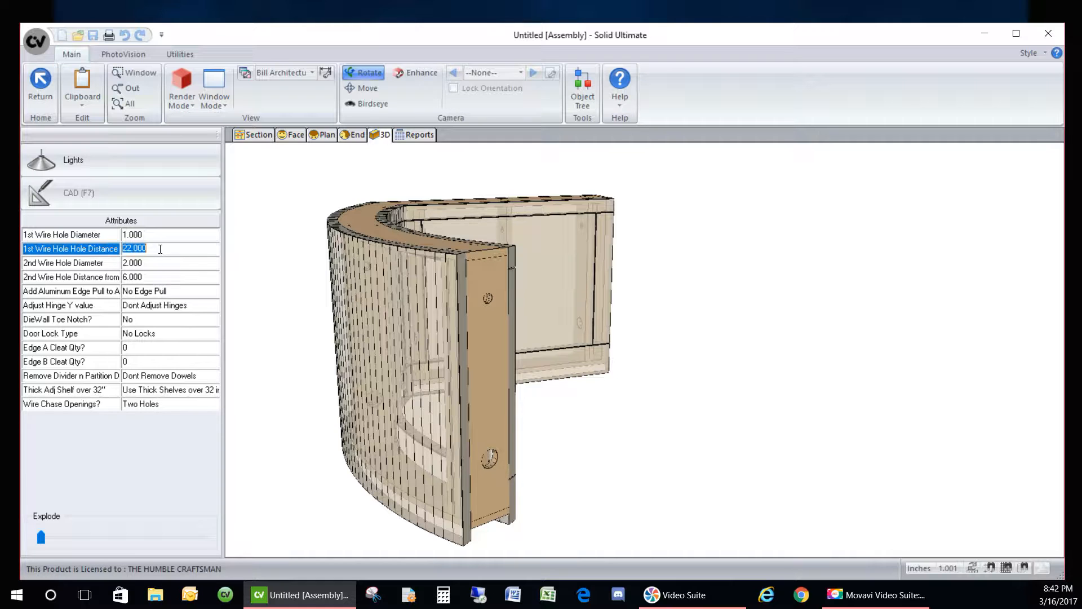
{"action": "type", "text": "15"}
{"action": "key", "text": "Return"}
{"action": "left_click", "coordinate": [164, 248]}
{"action": "type", "text": "22"}
{"action": "key", "text": "Return"}
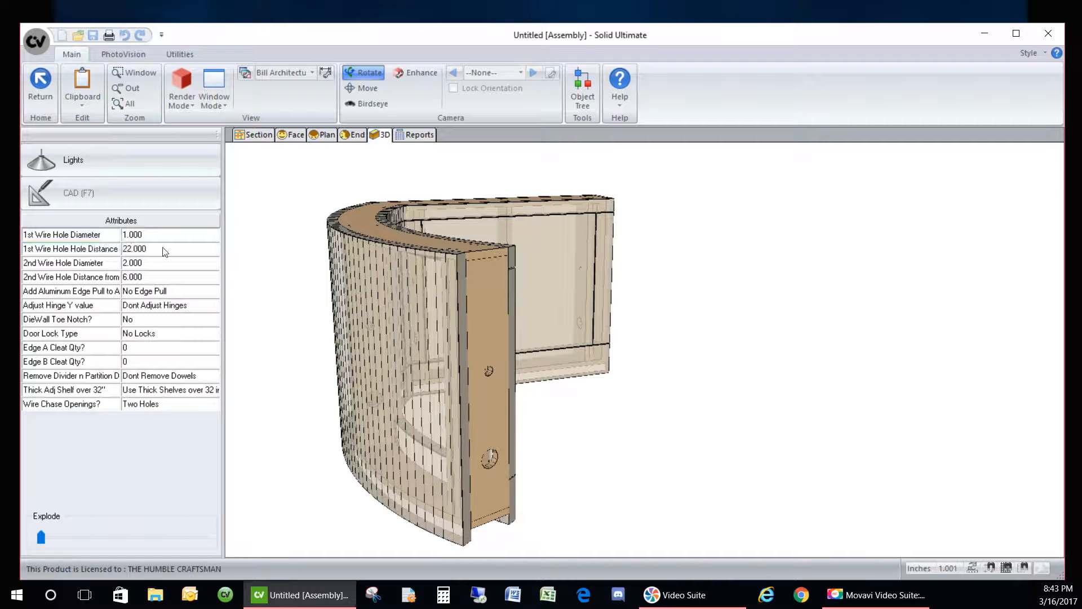
{"action": "left_click", "coordinate": [153, 231]}
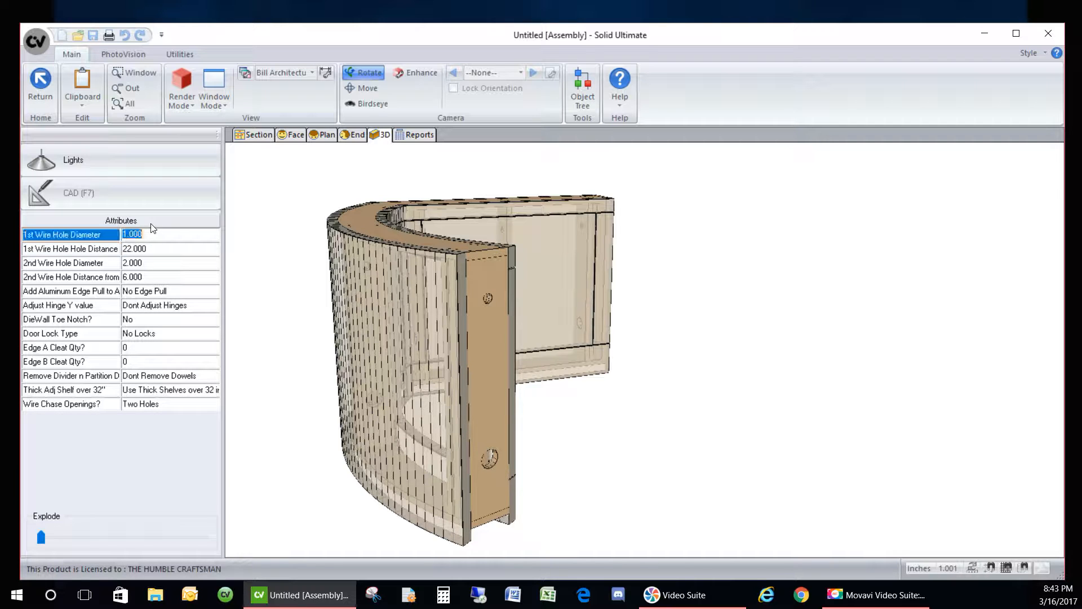
{"action": "type", "text": "2"}
{"action": "key", "text": "Return"}
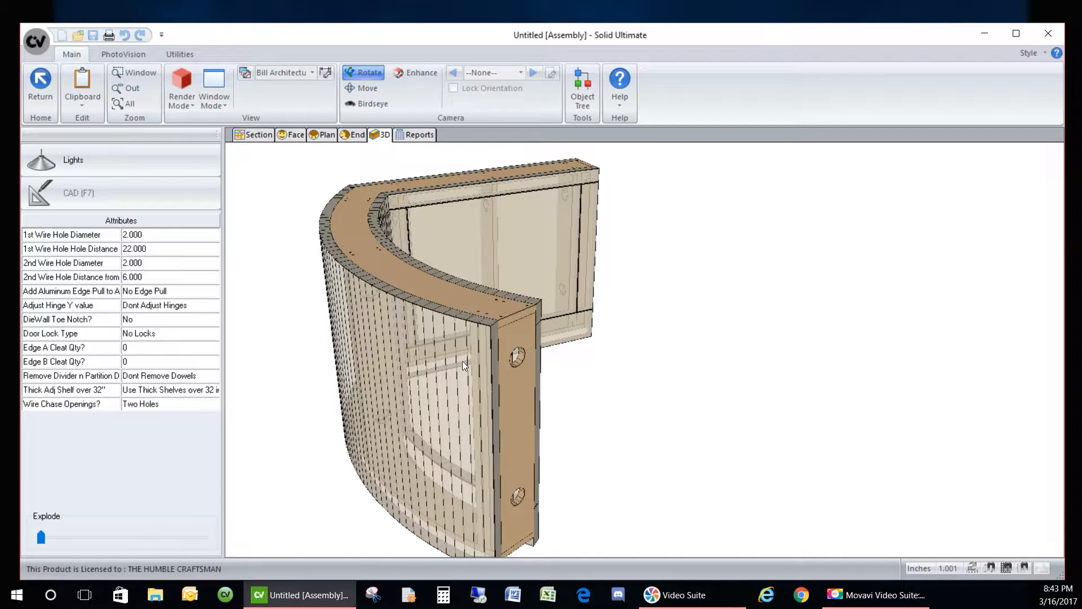
- Orbit and zoom out on the curved cabinet, then return to the room layout's Plan view
{"action": "left_click_drag", "start_coordinate": [619, 416], "coordinate": [678, 417]}
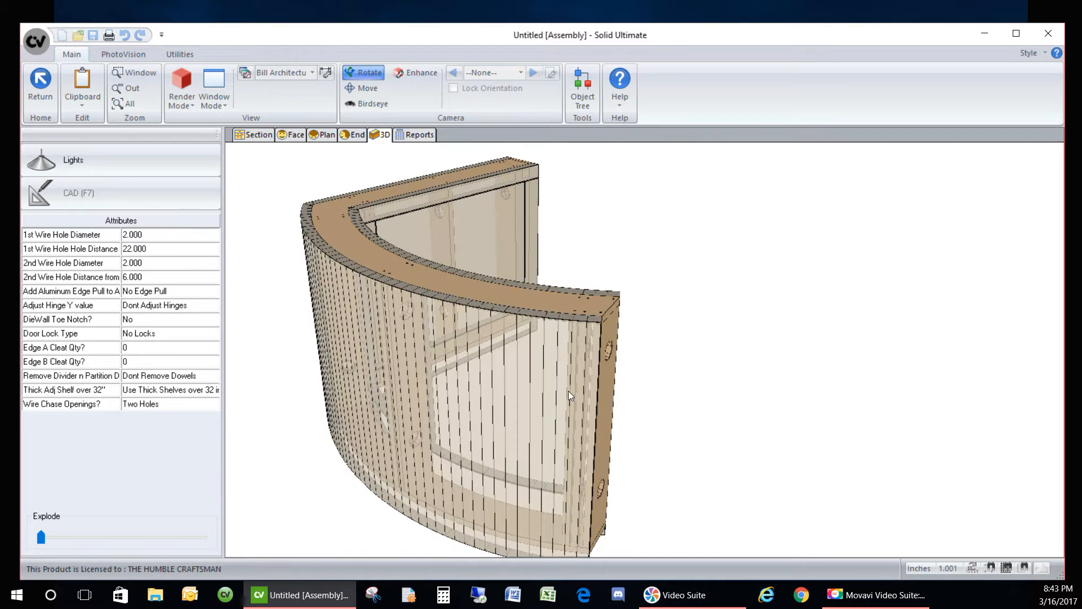
{"action": "scroll", "coordinate": [473, 350], "scroll_direction": "down", "scroll_amount": 3}
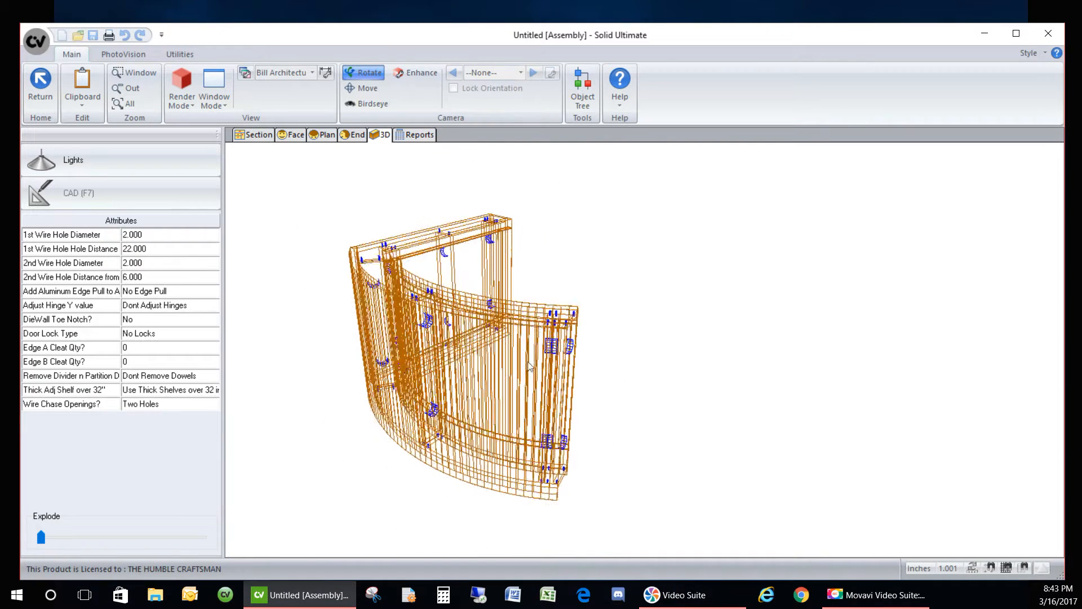
{"action": "left_click", "coordinate": [44, 84]}
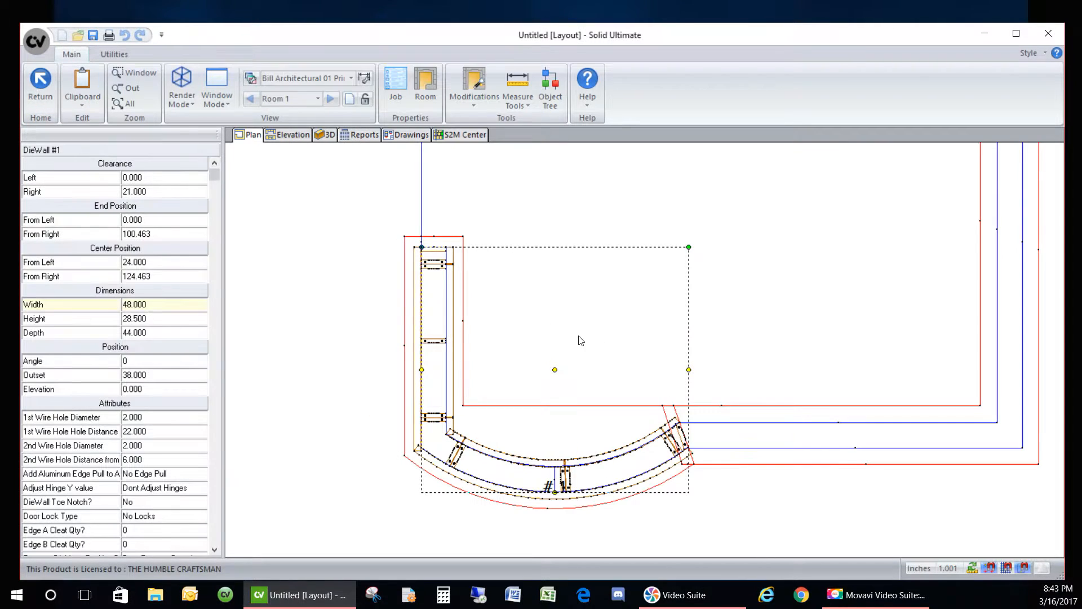
- Select DieWall #2 on the top wall and choose Edit Shape
{"action": "left_click", "coordinate": [360, 243]}
{"action": "scroll", "coordinate": [340, 330], "scroll_direction": "down", "scroll_amount": 2}
{"action": "scroll", "coordinate": [580, 211], "scroll_direction": "up", "scroll_amount": 2}
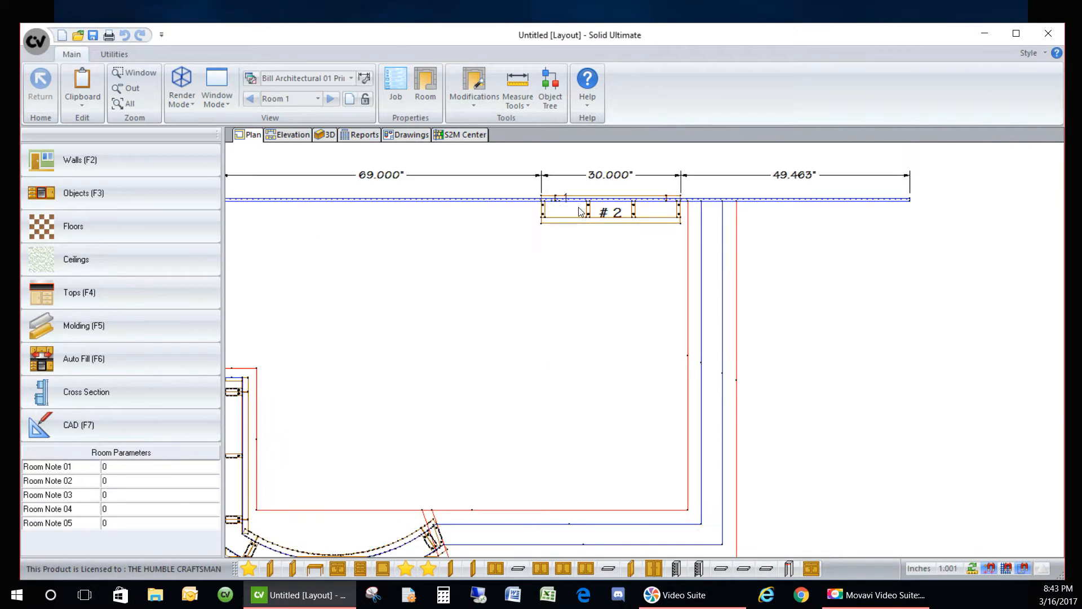
{"action": "left_click", "coordinate": [578, 216]}
{"action": "right_click", "coordinate": [519, 212]}
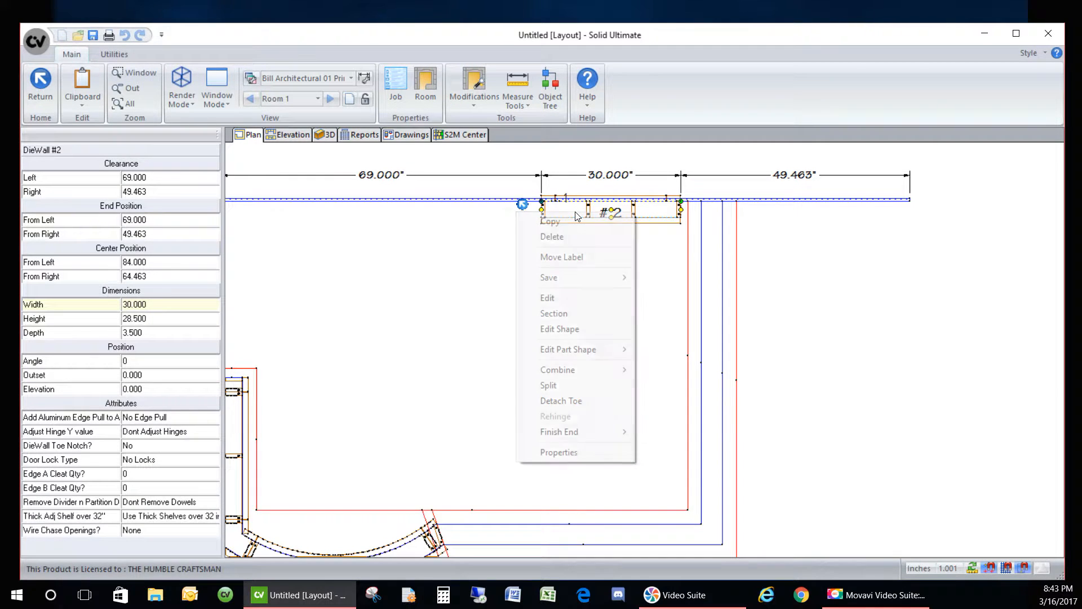
{"action": "left_click", "coordinate": [567, 328]}
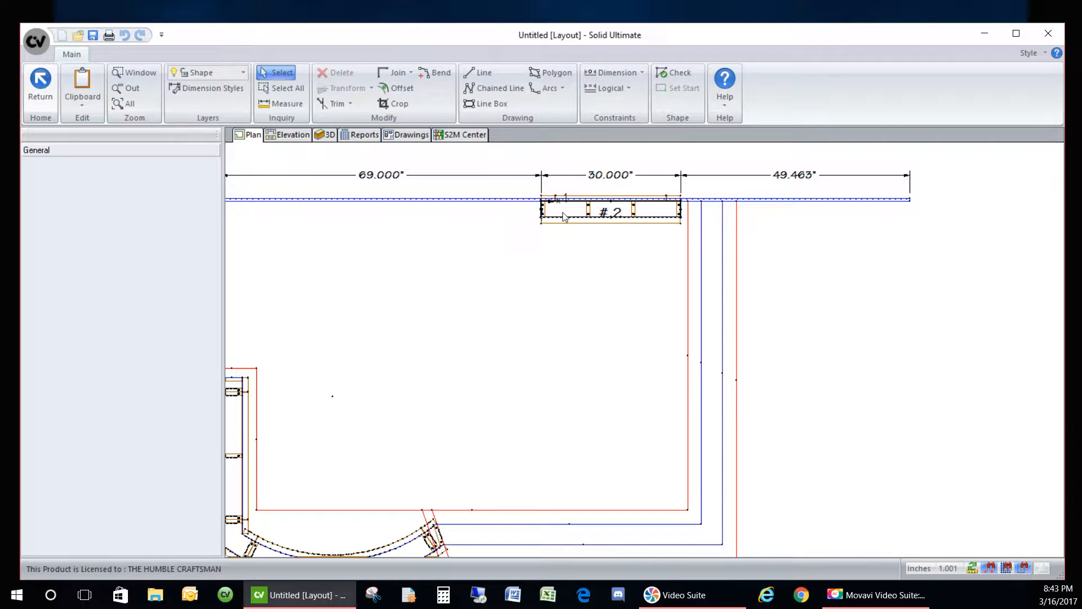
- Start a chained-line outline at cabinet #2's corner and run it down toward the curved cabinet
{"action": "left_click_drag", "start_coordinate": [503, 184], "coordinate": [763, 310]}
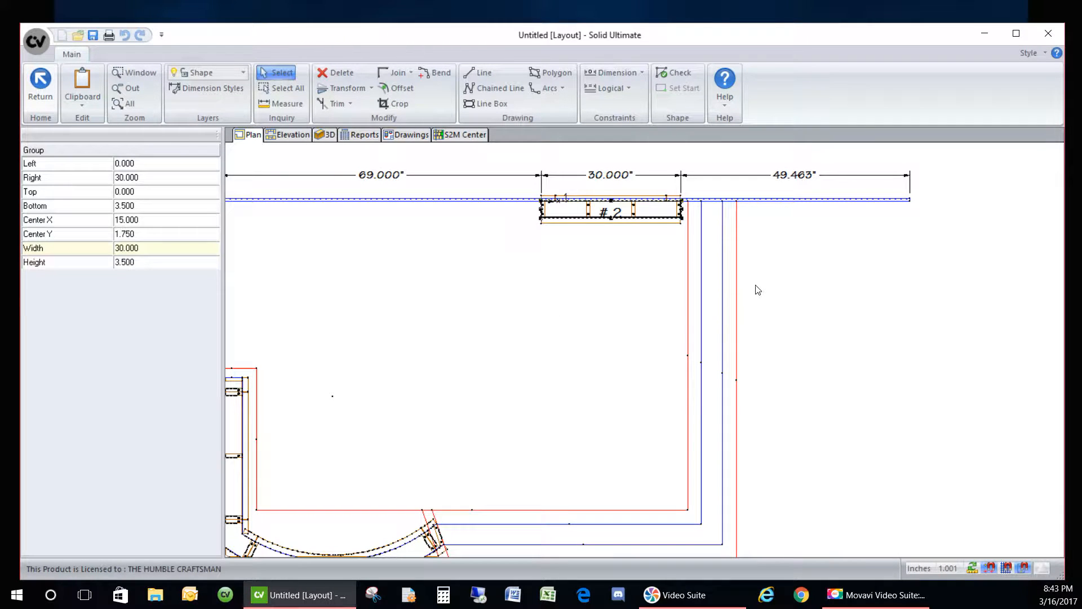
{"action": "key", "text": "Escape"}
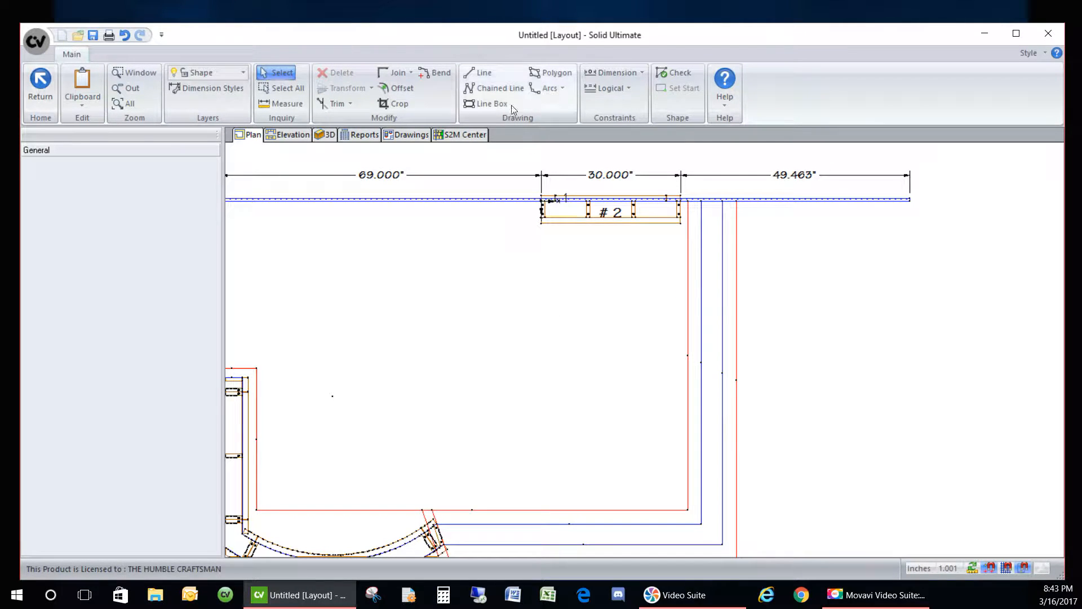
{"action": "left_click", "coordinate": [475, 89]}
{"action": "scroll", "coordinate": [699, 237], "scroll_direction": "up", "scroll_amount": 2}
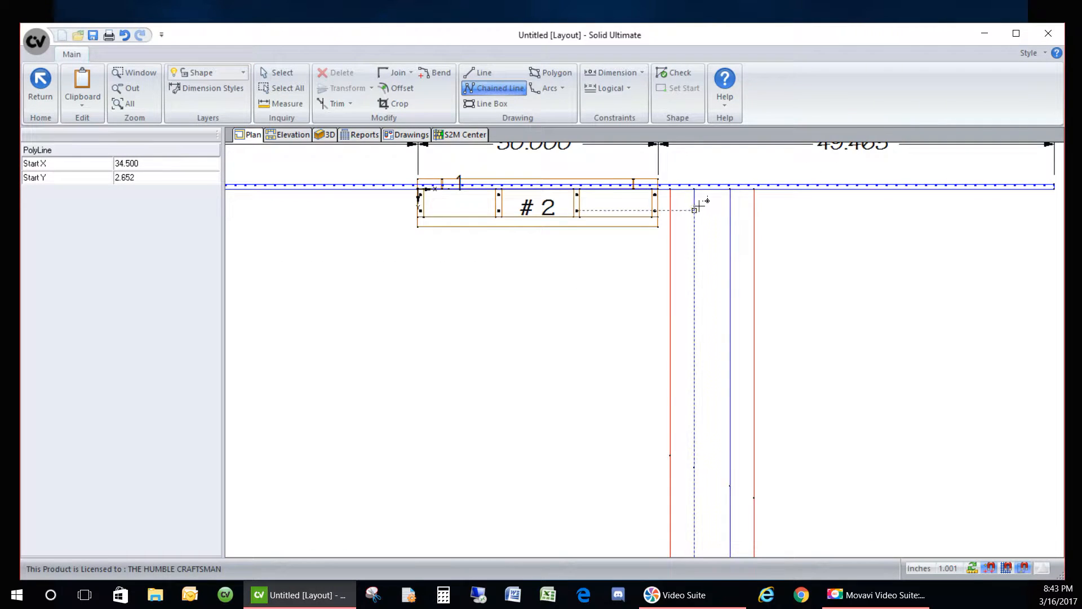
{"action": "left_click", "coordinate": [696, 189]}
{"action": "scroll", "coordinate": [733, 209], "scroll_direction": "down", "scroll_amount": 4}
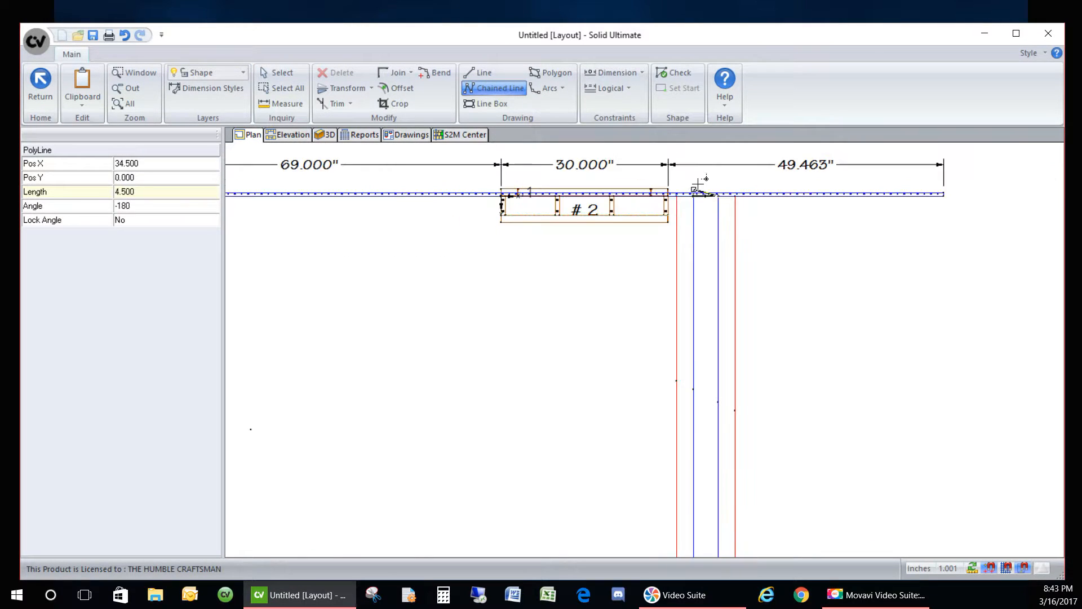
{"action": "scroll", "coordinate": [705, 336], "scroll_direction": "up", "scroll_amount": 2}
{"action": "left_click", "coordinate": [710, 410]}
- Continue the outline through the arc's lower and upper ends, out to the L's outer corner, and close it
{"action": "scroll", "coordinate": [478, 440], "scroll_direction": "up", "scroll_amount": 4}
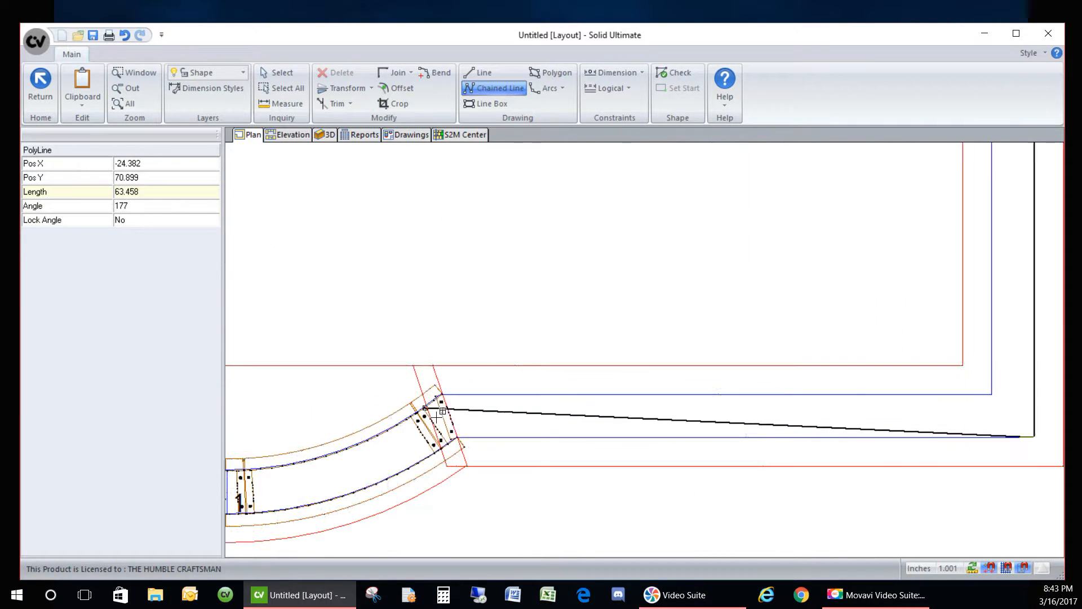
{"action": "left_click", "coordinate": [451, 448]}
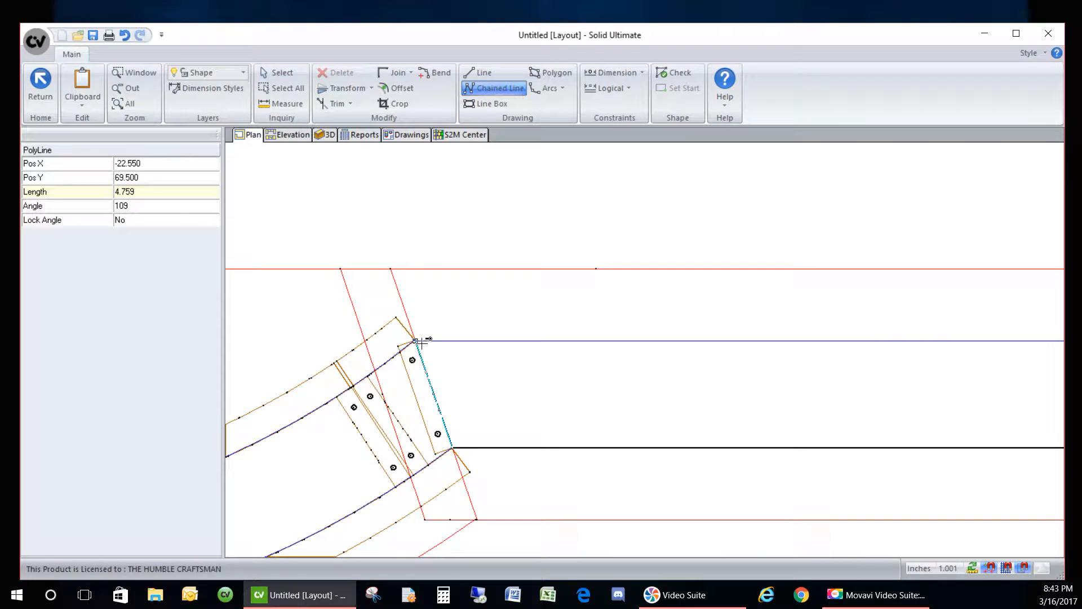
{"action": "left_click", "coordinate": [416, 340]}
{"action": "scroll", "coordinate": [355, 369], "scroll_direction": "down", "scroll_amount": 2}
{"action": "scroll", "coordinate": [361, 371], "scroll_direction": "down", "scroll_amount": 2}
{"action": "left_click", "coordinate": [933, 359]}
{"action": "scroll", "coordinate": [809, 462], "scroll_direction": "down", "scroll_amount": 4}
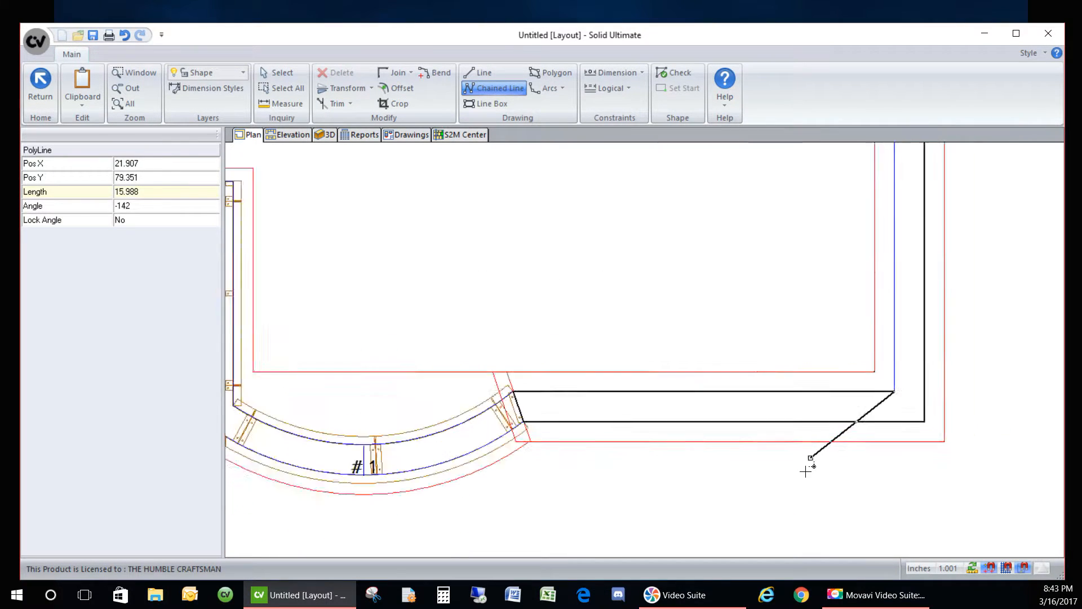
{"action": "scroll", "coordinate": [838, 420], "scroll_direction": "down", "scroll_amount": 2}
{"action": "scroll", "coordinate": [861, 183], "scroll_direction": "up", "scroll_amount": 6}
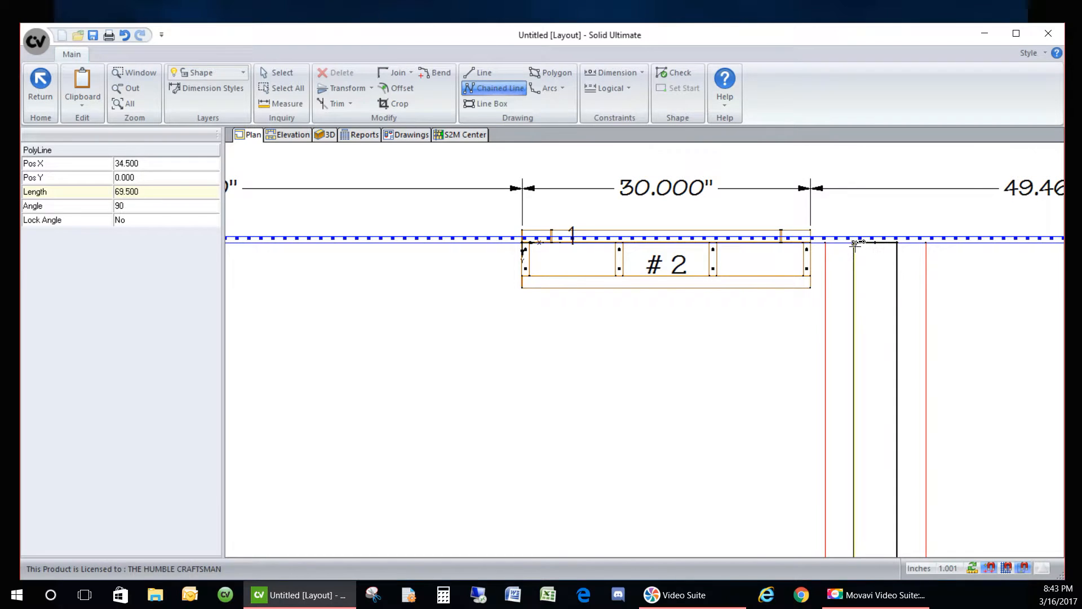
{"action": "left_click", "coordinate": [855, 244]}
- Stop drawing, check the closed L-shaped outline, and save it as DieWall #2's new shape
{"action": "right_click", "coordinate": [864, 283]}
{"action": "left_click", "coordinate": [866, 295]}
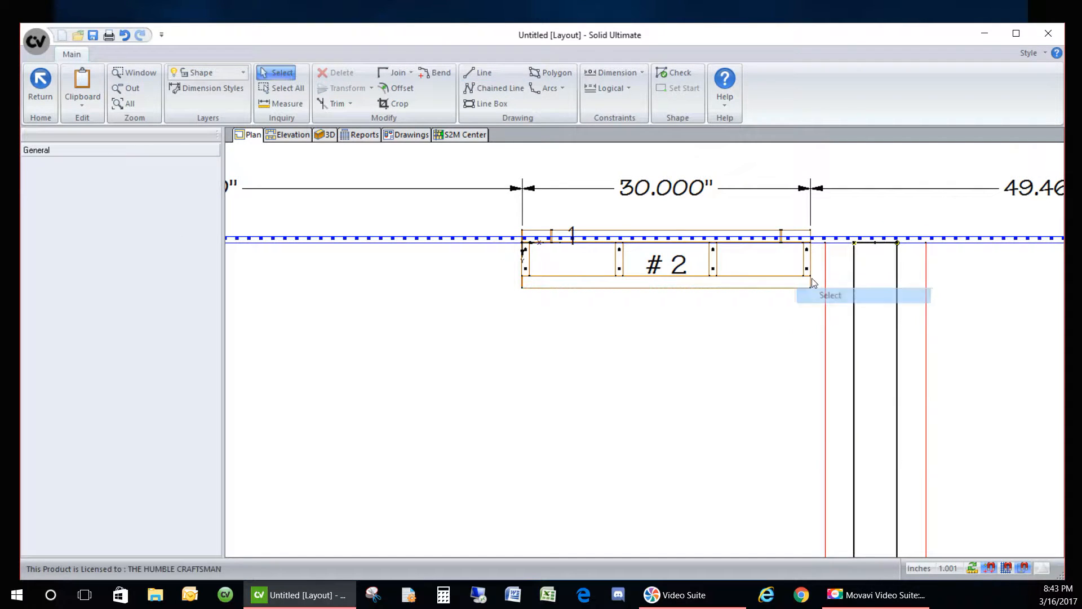
{"action": "scroll", "coordinate": [653, 197], "scroll_direction": "down", "scroll_amount": 1}
{"action": "scroll", "coordinate": [651, 193], "scroll_direction": "down", "scroll_amount": 6}
{"action": "scroll", "coordinate": [651, 193], "scroll_direction": "up", "scroll_amount": 2}
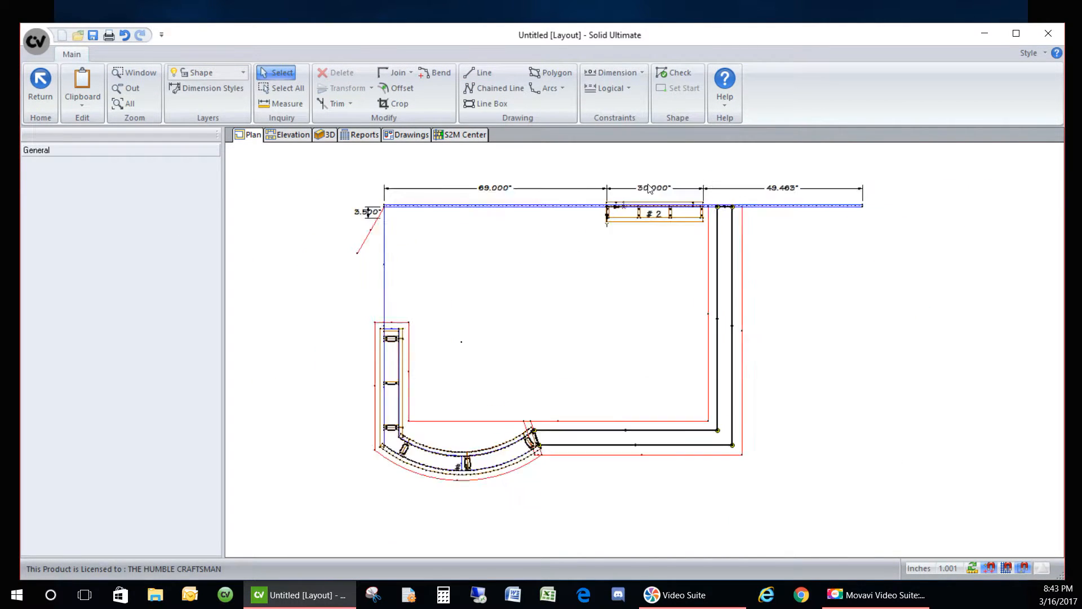
{"action": "left_click", "coordinate": [676, 74]}
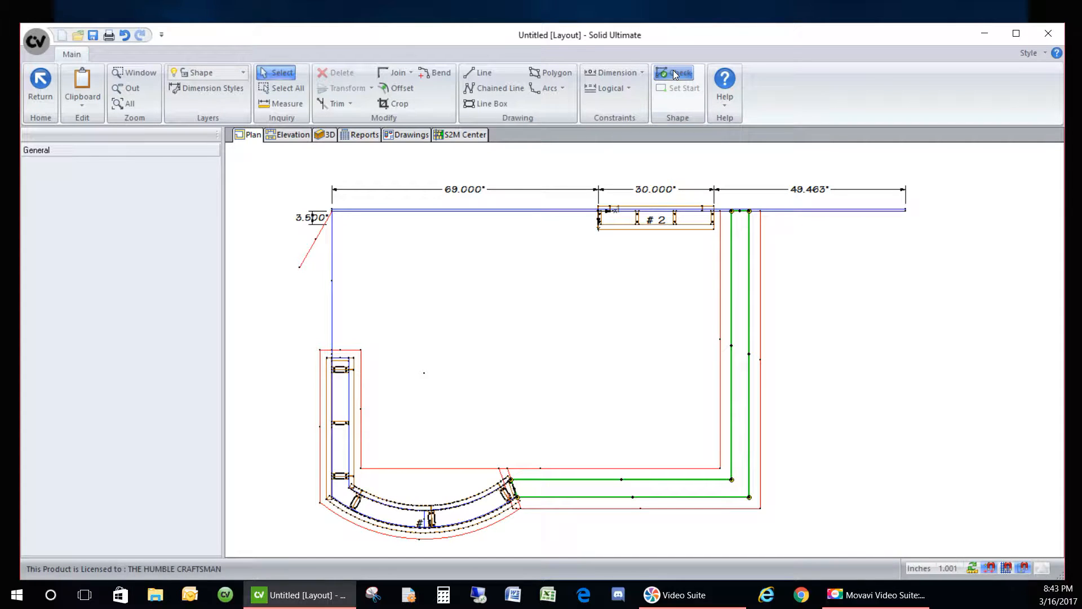
{"action": "left_click", "coordinate": [44, 87]}
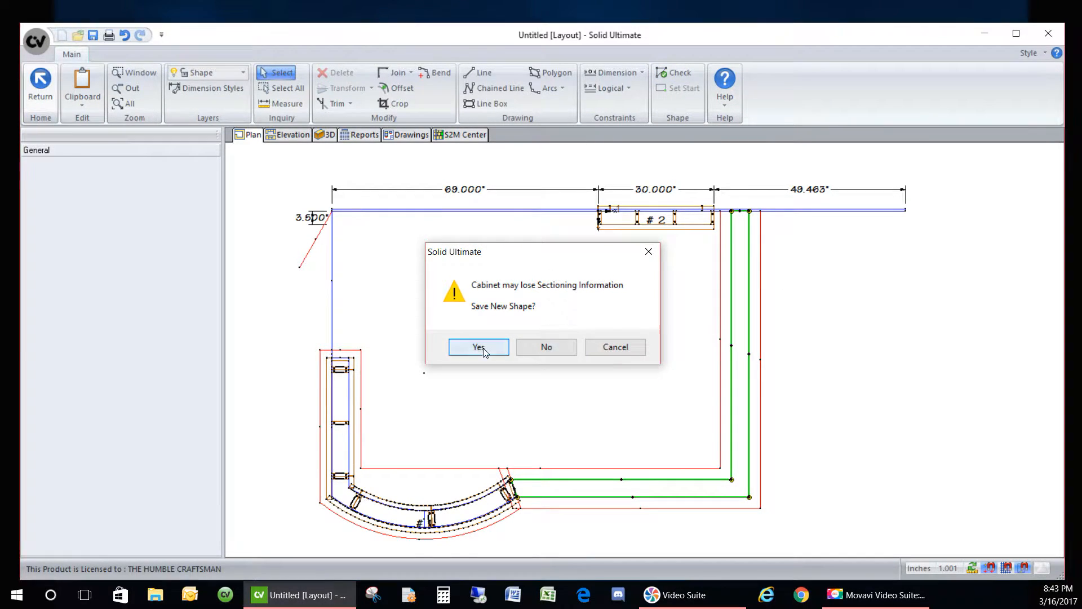
{"action": "left_click", "coordinate": [481, 348]}
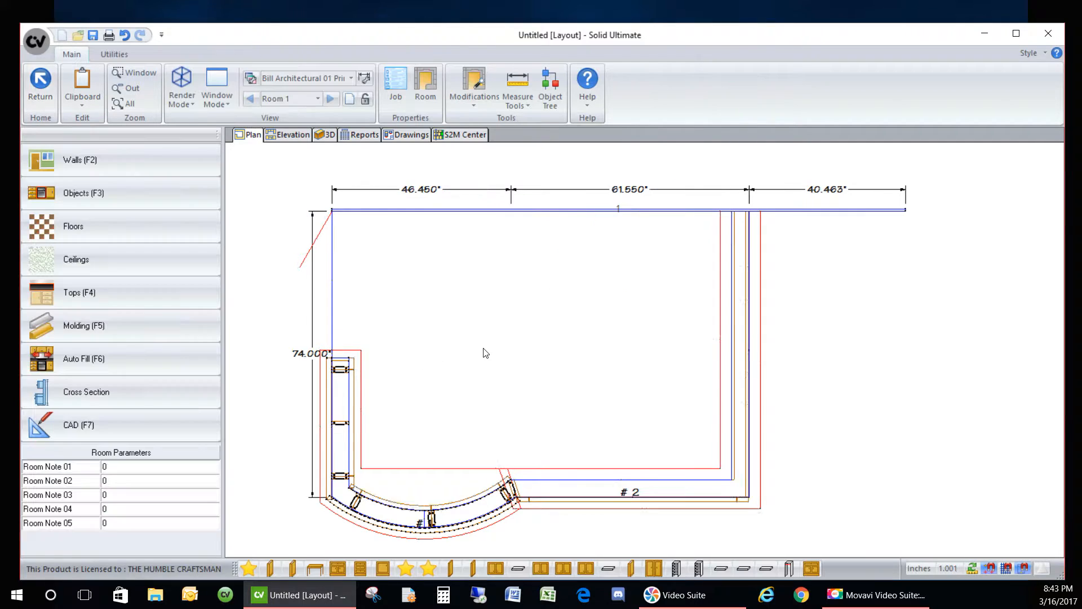
- Change DieWall #2's height from 28.500 to 40.500, then reselect the cabinet
{"action": "left_click", "coordinate": [697, 494]}
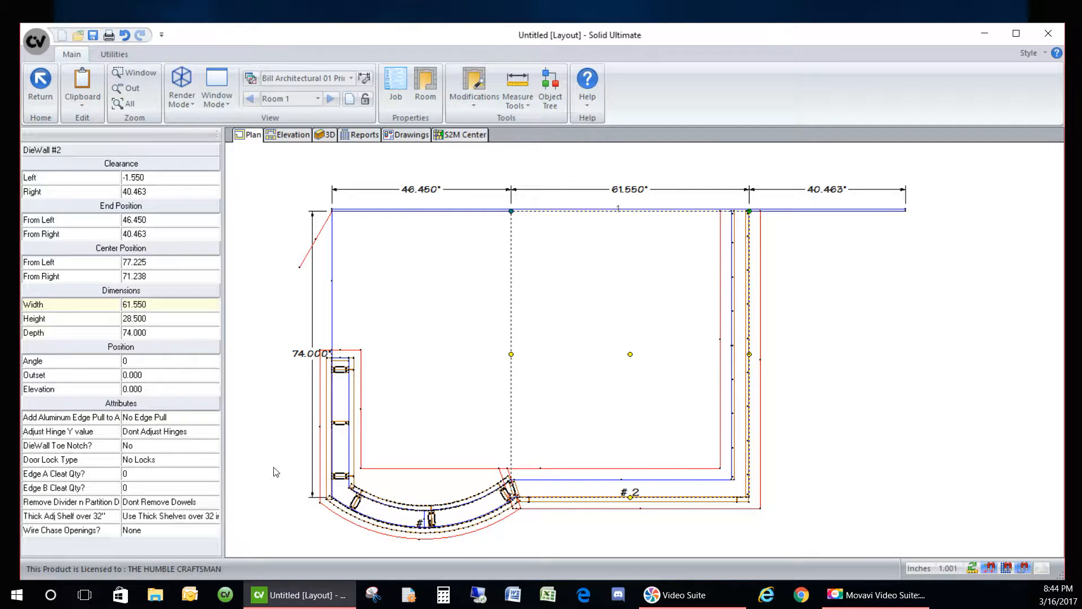
{"action": "left_click", "coordinate": [153, 319]}
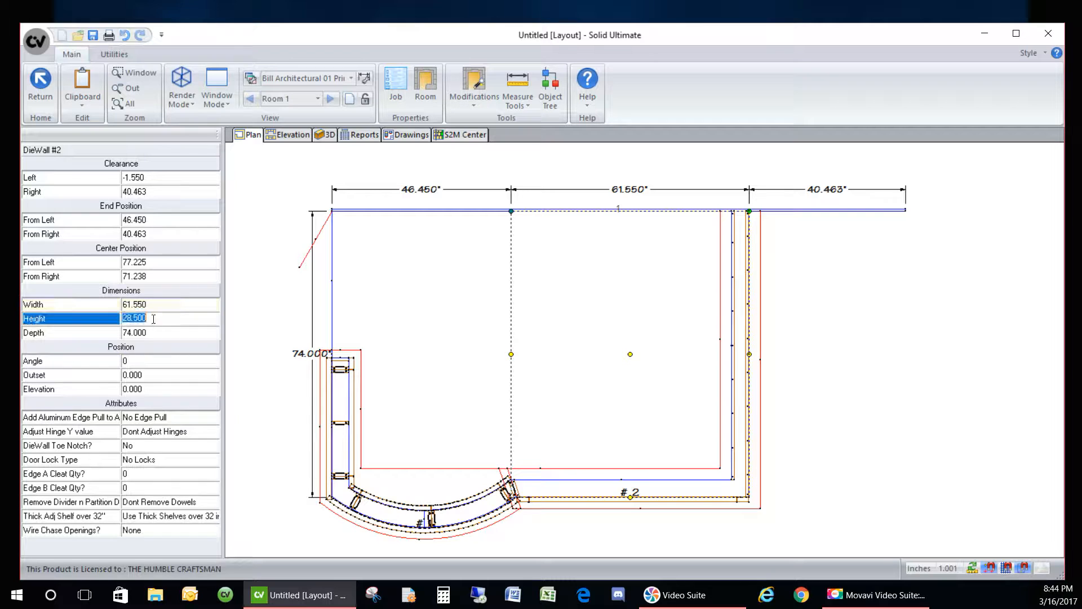
{"action": "type", "text": "40.5"}
{"action": "key", "text": "Return"}
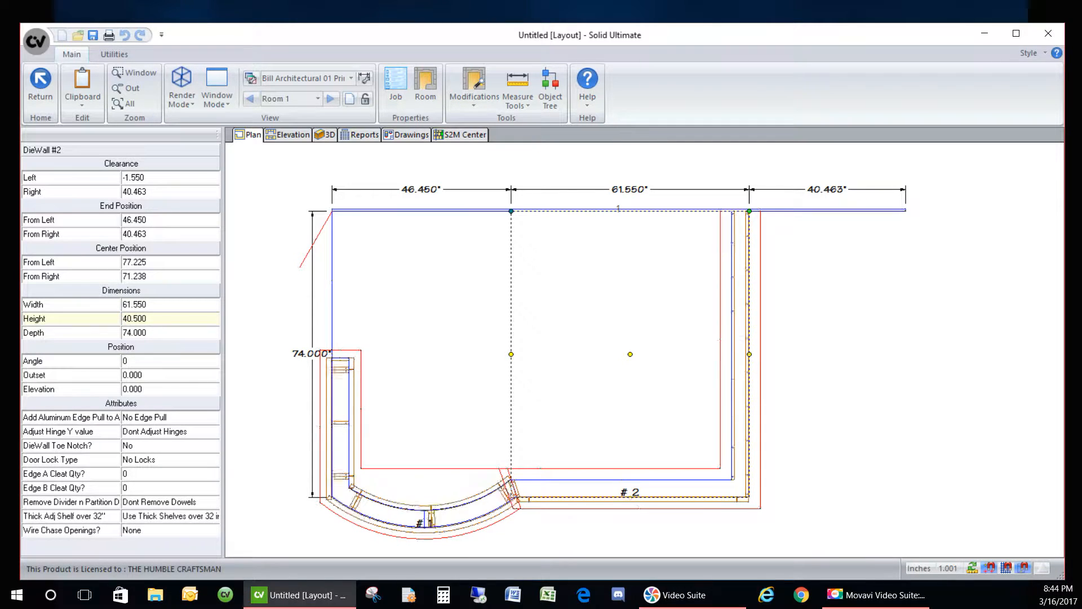
{"action": "key", "text": "Escape"}
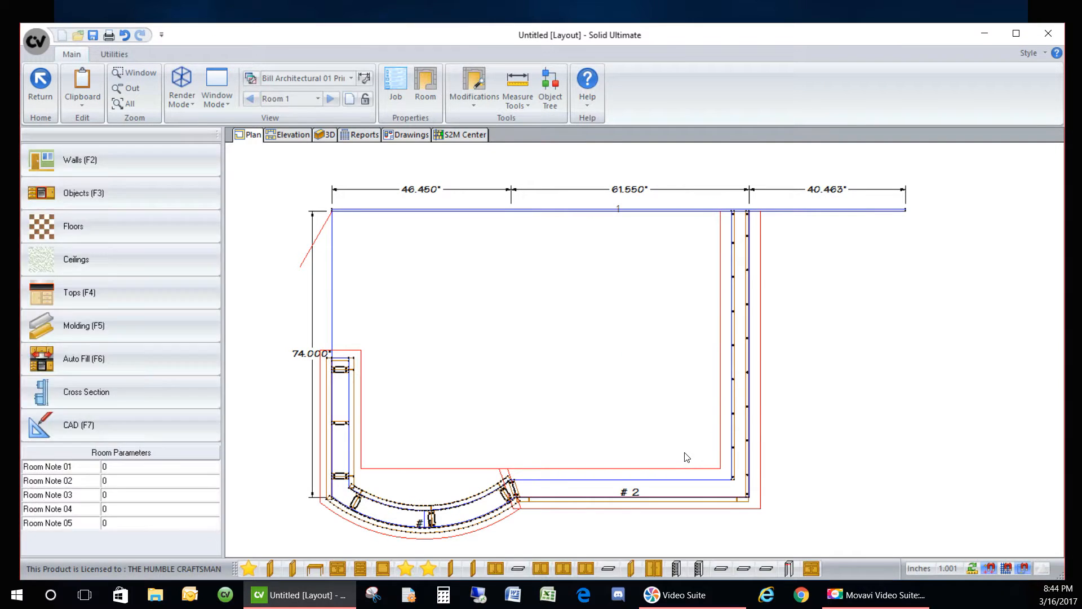
{"action": "key", "text": "F7"}
{"action": "key", "text": "Escape"}
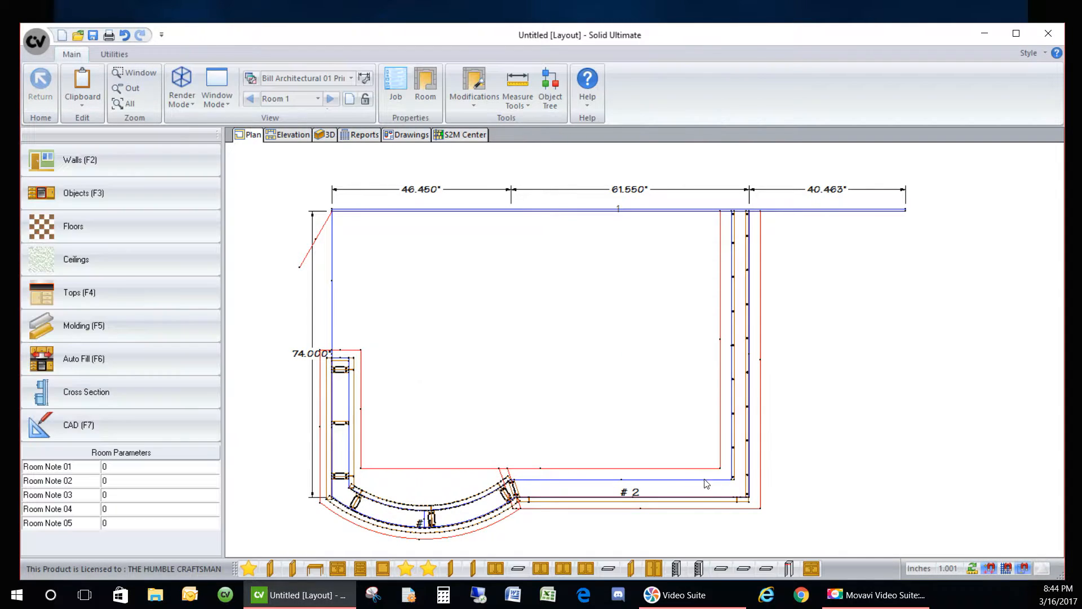
{"action": "left_click", "coordinate": [702, 488]}
- Orbit DieWall #2 in 3D from oblique, front and top angles, then show the Side 3 face section
{"action": "double_click", "coordinate": [702, 488]}
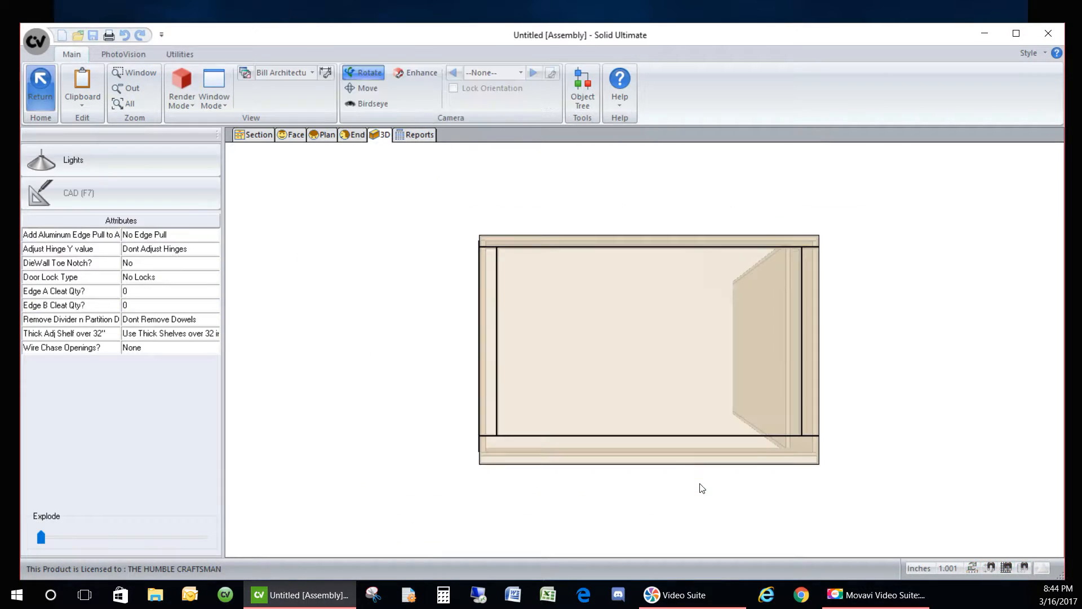
{"action": "left_click_drag", "start_coordinate": [556, 400], "coordinate": [648, 465]}
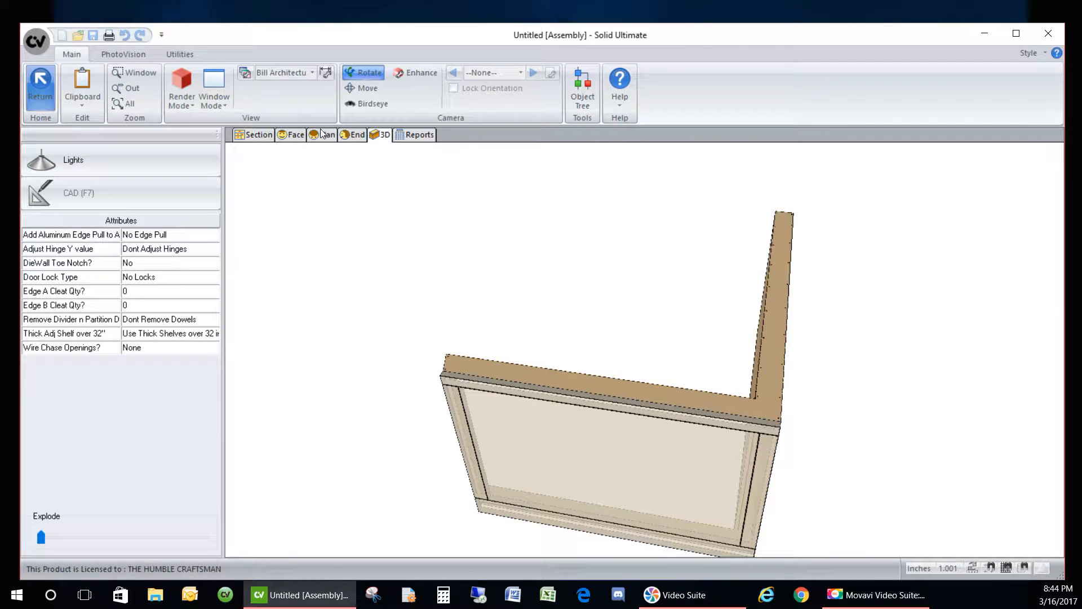
{"action": "left_click_drag", "start_coordinate": [499, 451], "coordinate": [540, 288]}
{"action": "left_click_drag", "start_coordinate": [431, 299], "coordinate": [584, 374]}
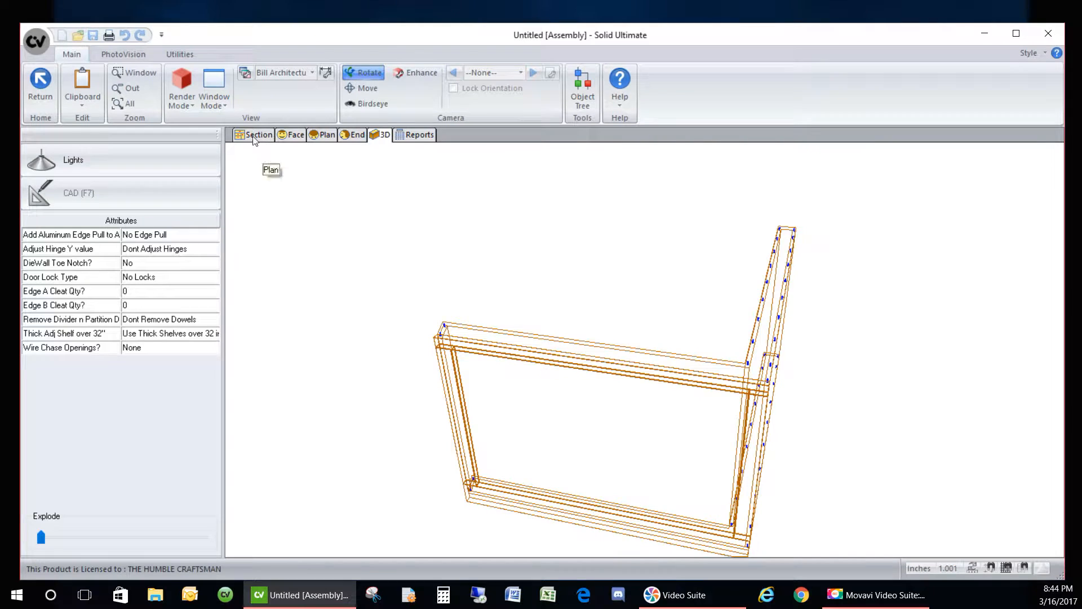
{"action": "left_click", "coordinate": [251, 136]}
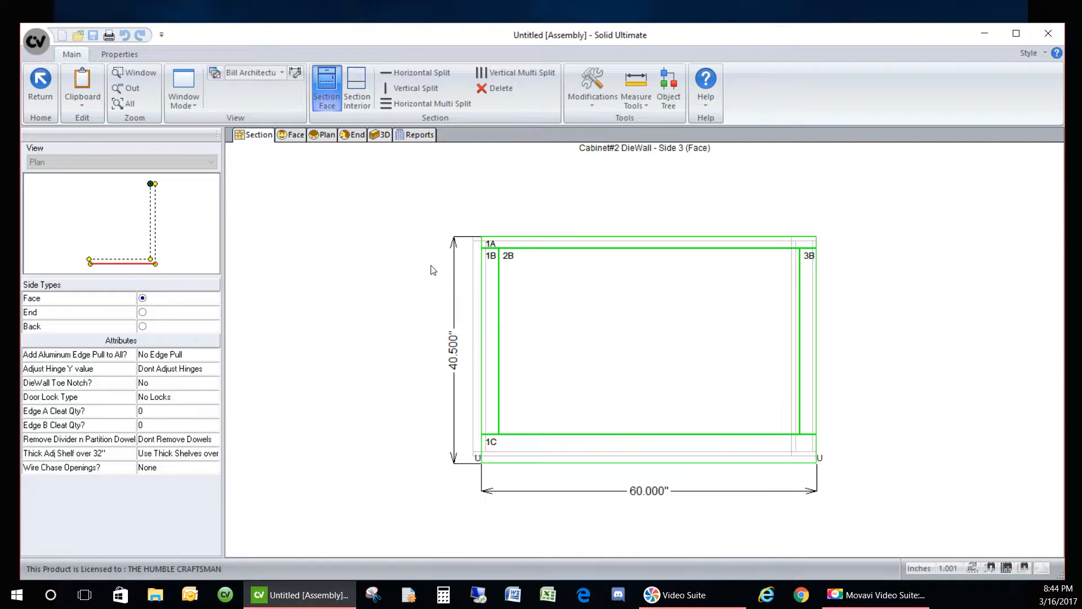
- Delete the top rail 1A and the left stile from the Side 3 face
{"action": "left_click", "coordinate": [539, 255]}
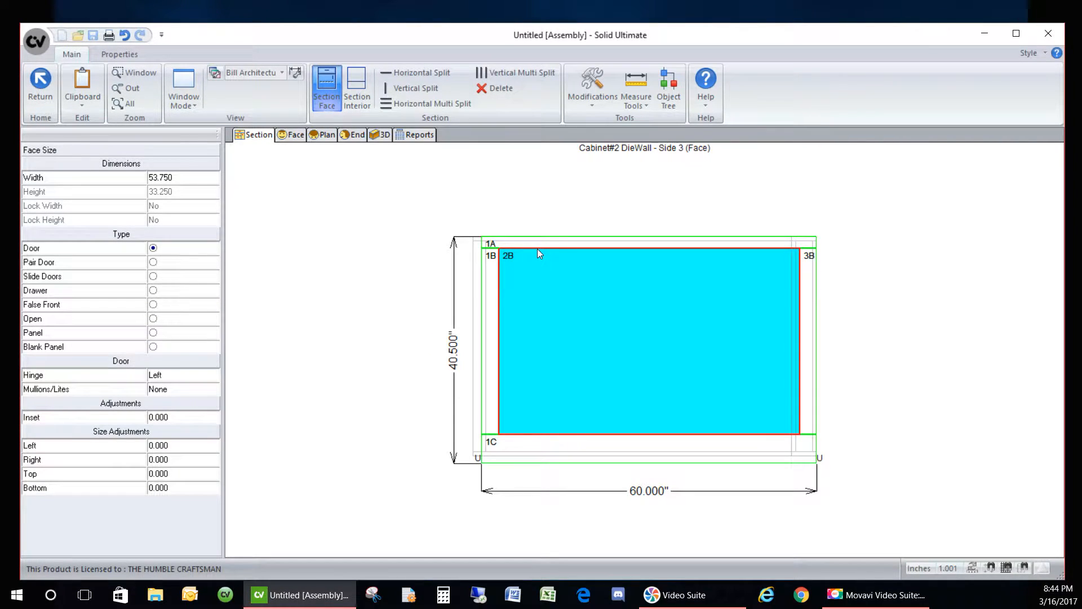
{"action": "left_click", "coordinate": [538, 251]}
{"action": "key", "text": "Delete"}
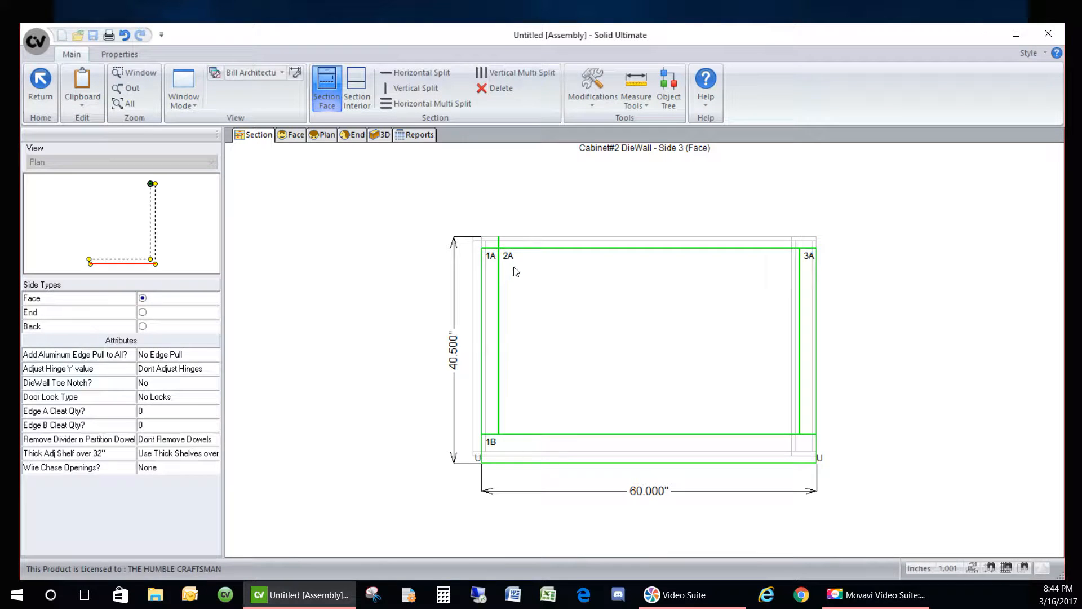
{"action": "left_click", "coordinate": [525, 253]}
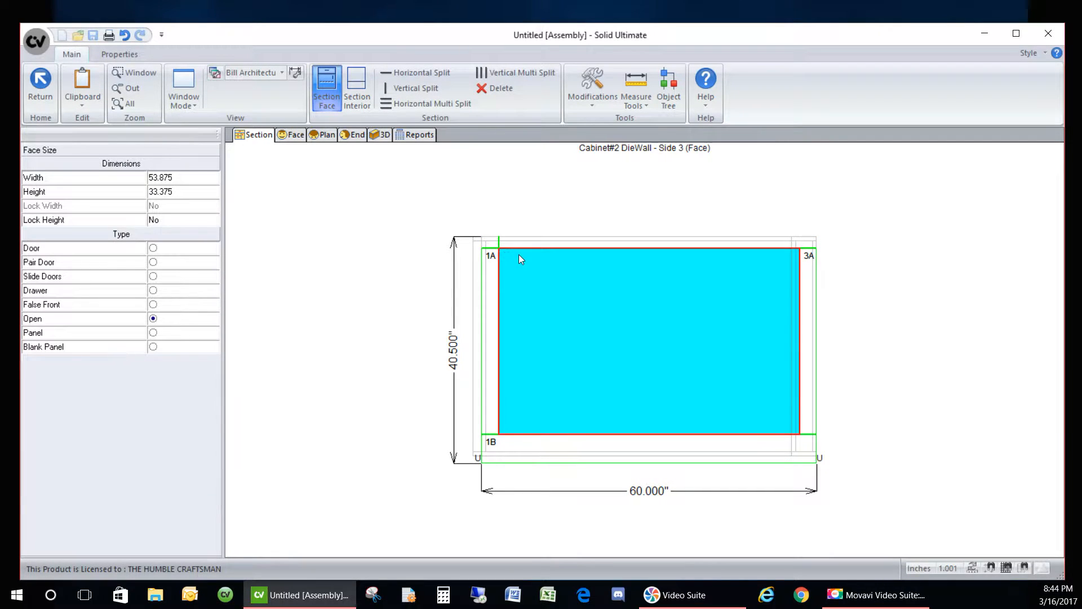
{"action": "left_click", "coordinate": [500, 271]}
{"action": "key", "text": "Delete"}
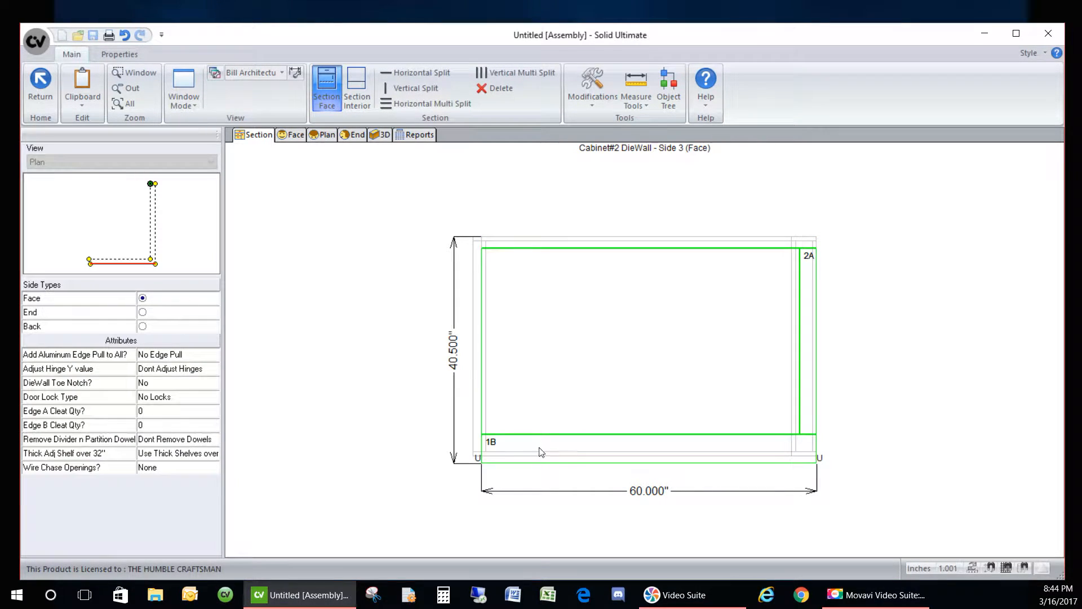
- Delete the bottom rail, confirm, and check the emptied face frame in 3D
{"action": "left_click", "coordinate": [550, 443]}
{"action": "left_click", "coordinate": [548, 435]}
{"action": "key", "text": "Delete"}
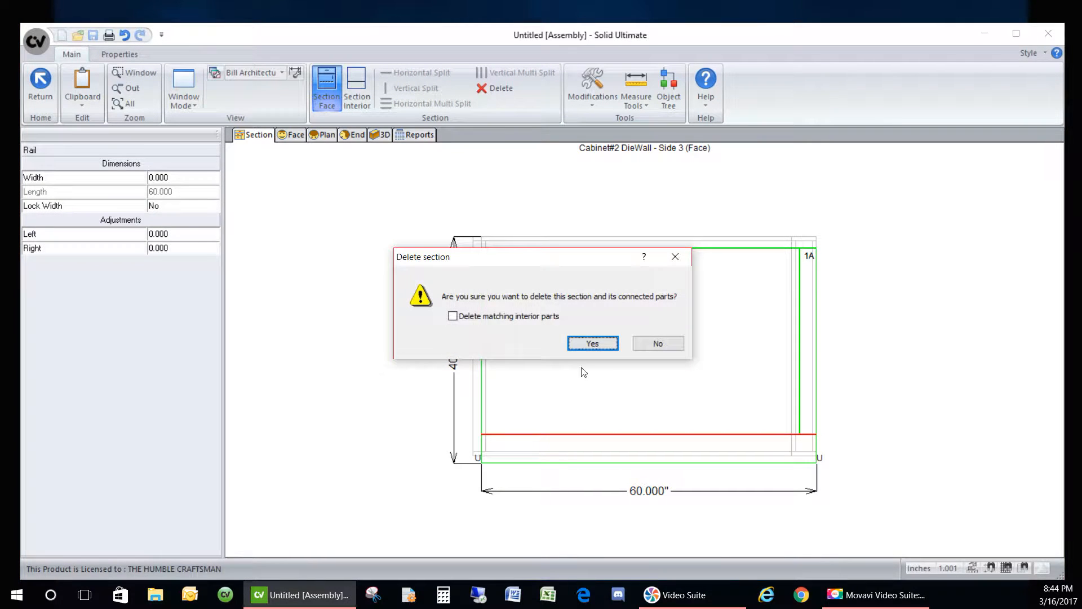
{"action": "left_click", "coordinate": [592, 343]}
{"action": "left_click", "coordinate": [379, 134]}
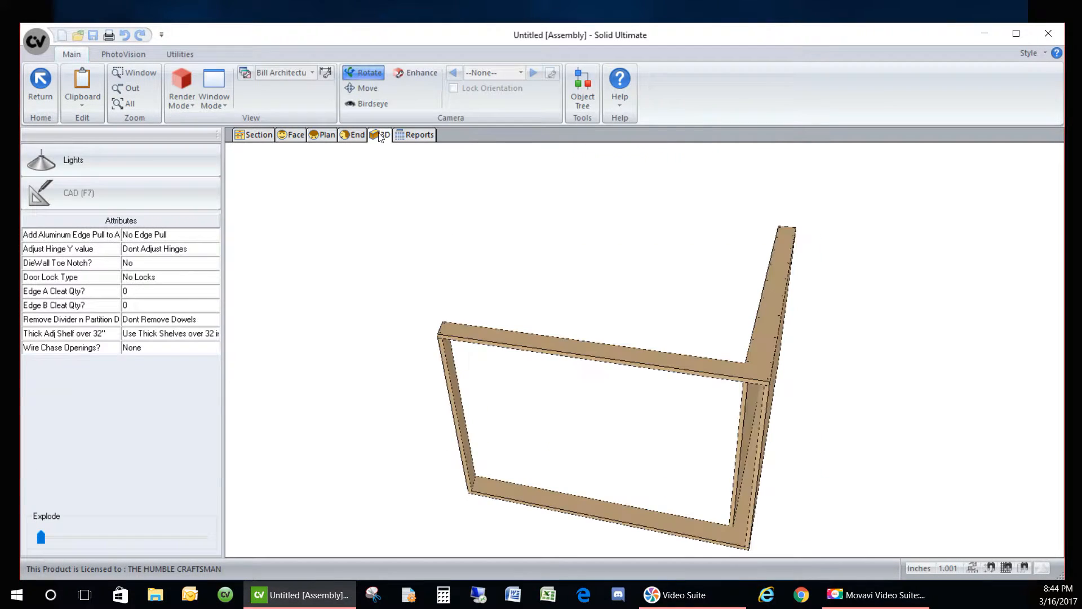
{"action": "left_click_drag", "start_coordinate": [634, 354], "coordinate": [715, 382]}
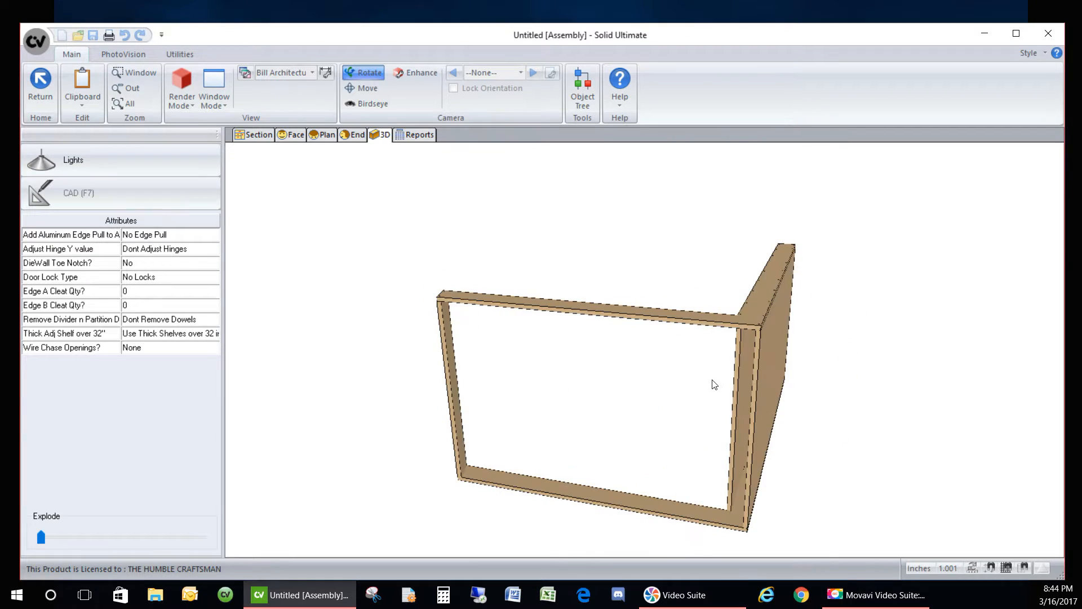
{"action": "left_click", "coordinate": [255, 136]}
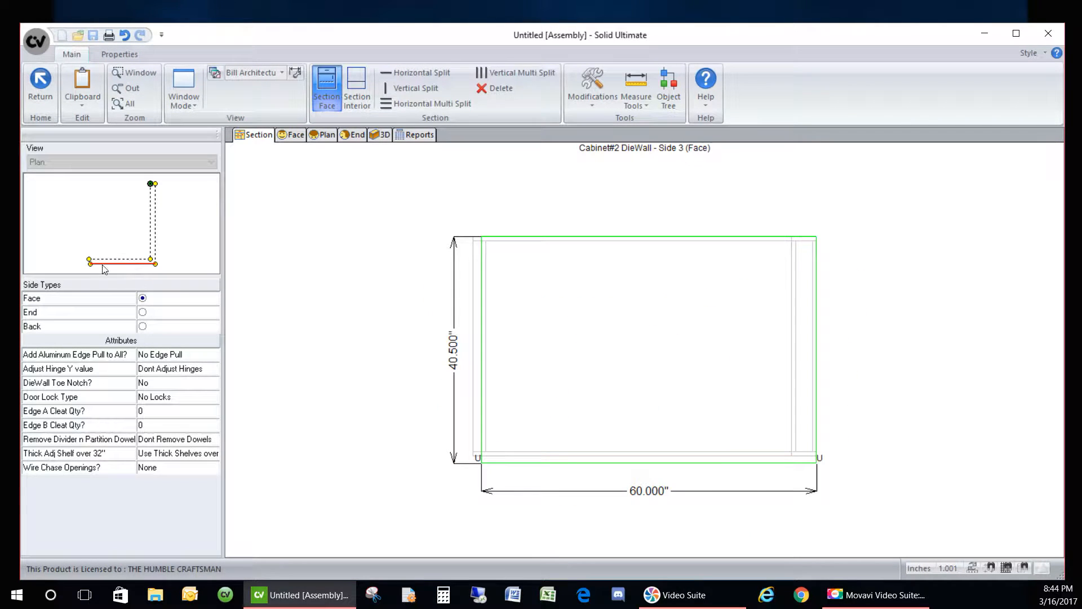
- Set Sides 4 and 1 to Face side types in the plan preview
{"action": "left_click", "coordinate": [159, 230]}
{"action": "left_click", "coordinate": [142, 298]}
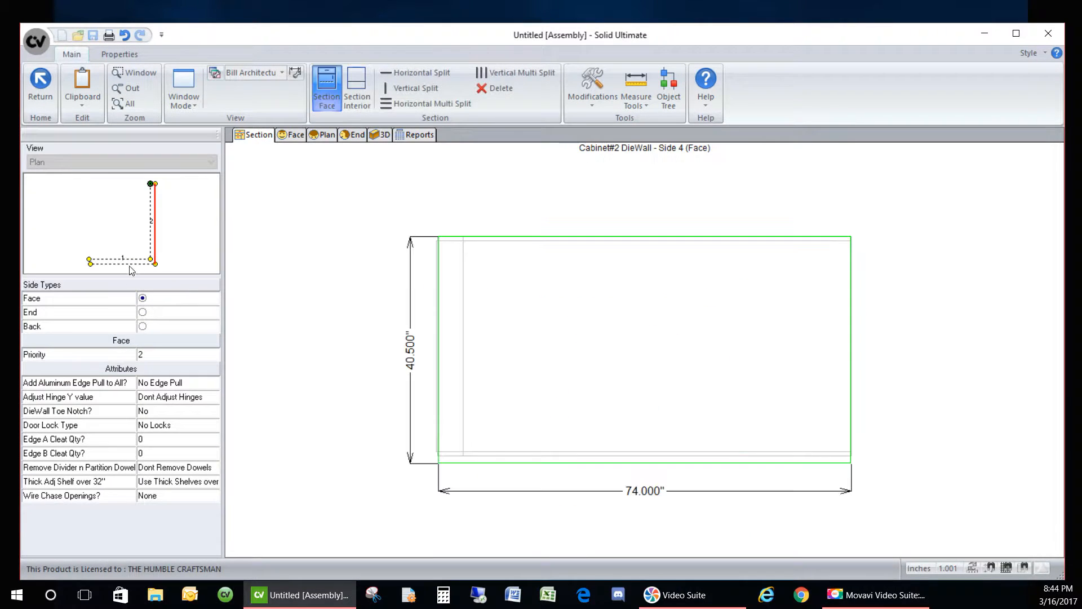
{"action": "left_click", "coordinate": [132, 258]}
{"action": "left_click", "coordinate": [143, 298]}
{"action": "left_click", "coordinate": [148, 228]}
{"action": "left_click", "coordinate": [151, 301]}
{"action": "left_click", "coordinate": [89, 262]}
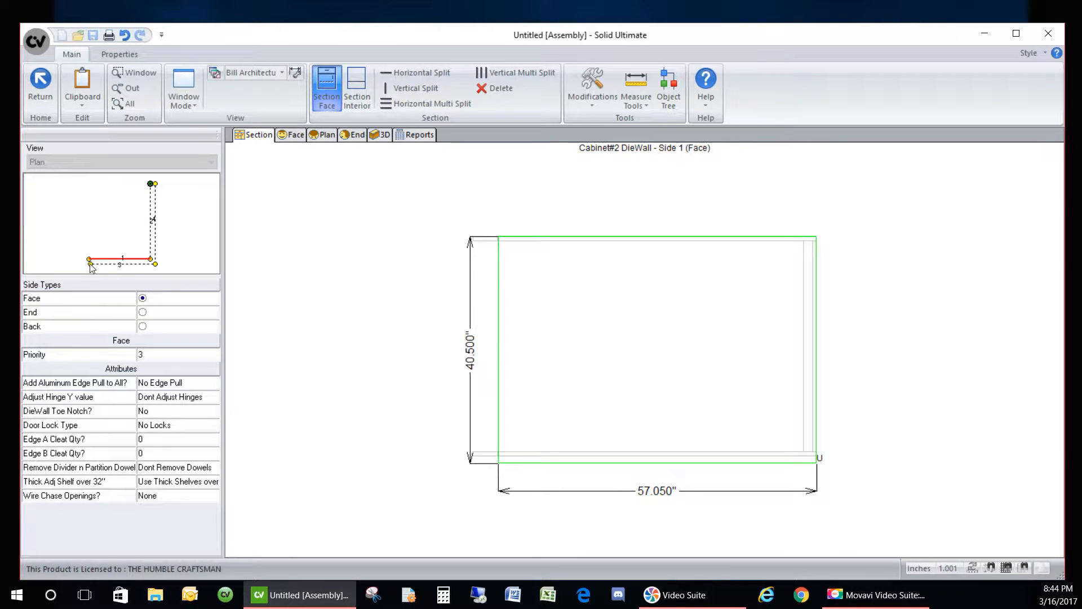
{"action": "left_click", "coordinate": [91, 264]}
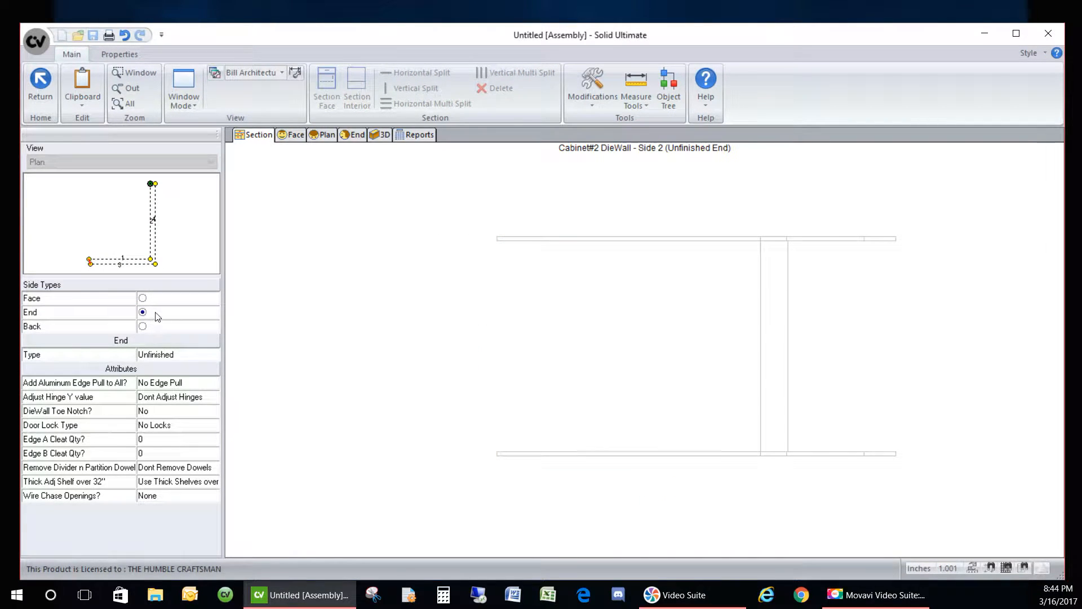
- Change Side 5 from a back to an Unfinished end
{"action": "left_click", "coordinate": [154, 185]}
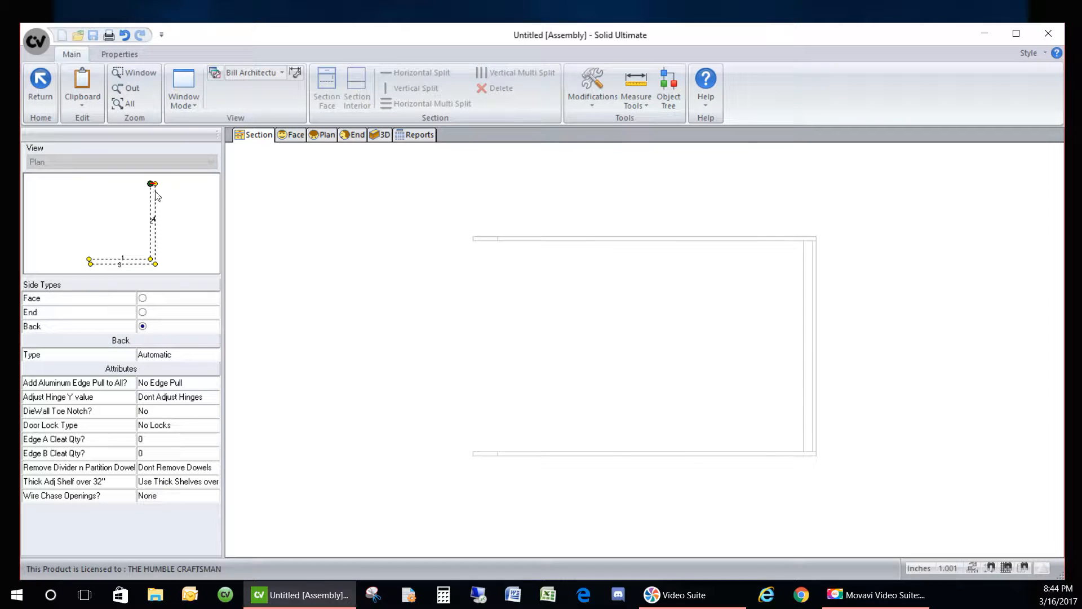
{"action": "left_click", "coordinate": [200, 354]}
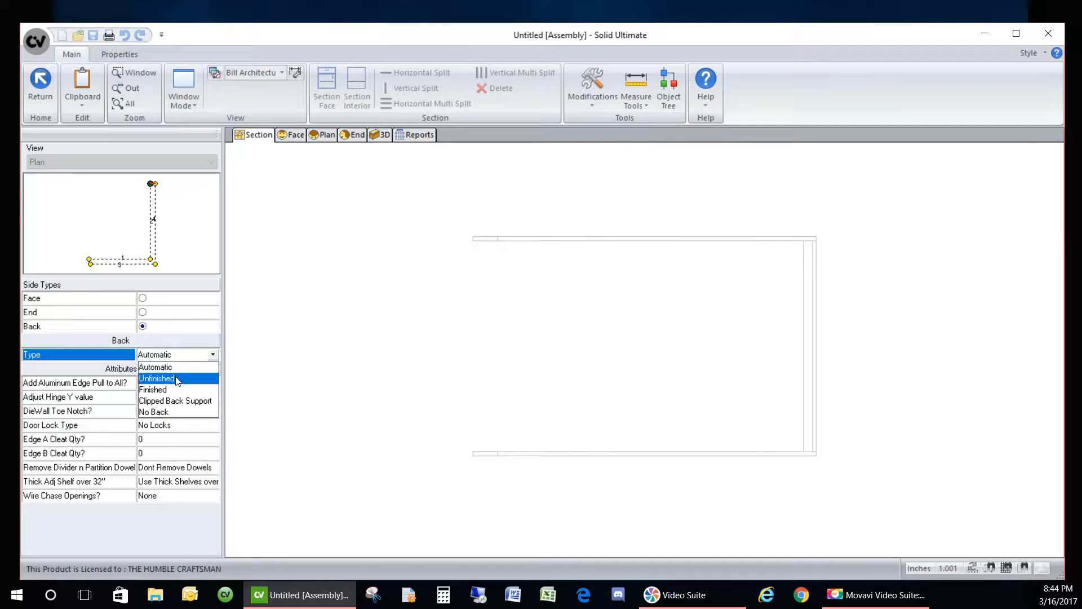
{"action": "left_click", "coordinate": [178, 378]}
{"action": "left_click", "coordinate": [156, 314]}
{"action": "left_click", "coordinate": [191, 359]}
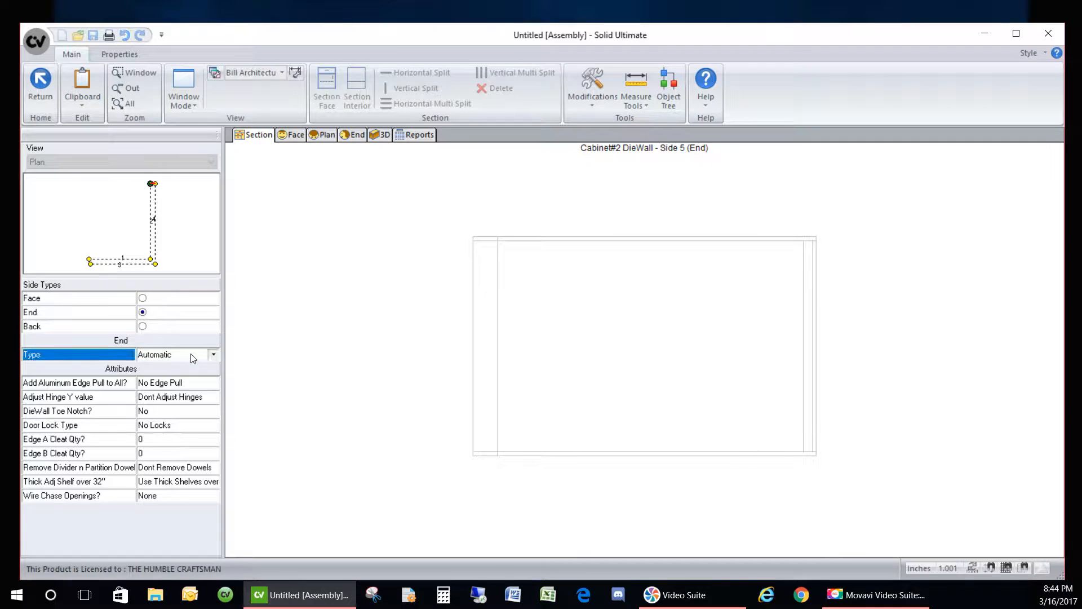
{"action": "left_click", "coordinate": [163, 373]}
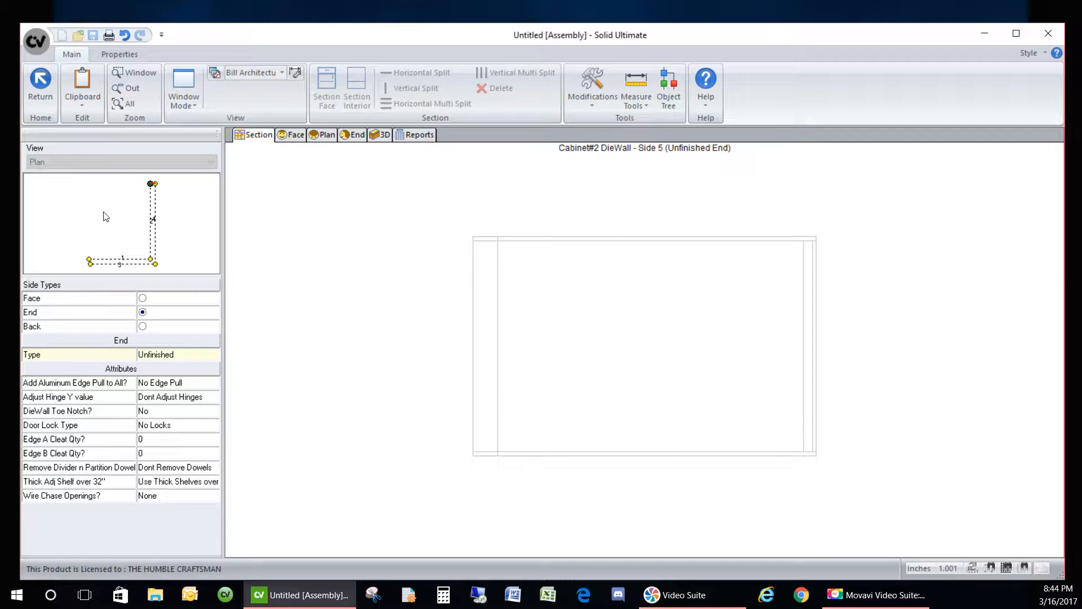
- Turn the Side 3 face opening into a Panel
{"action": "left_click", "coordinate": [128, 261]}
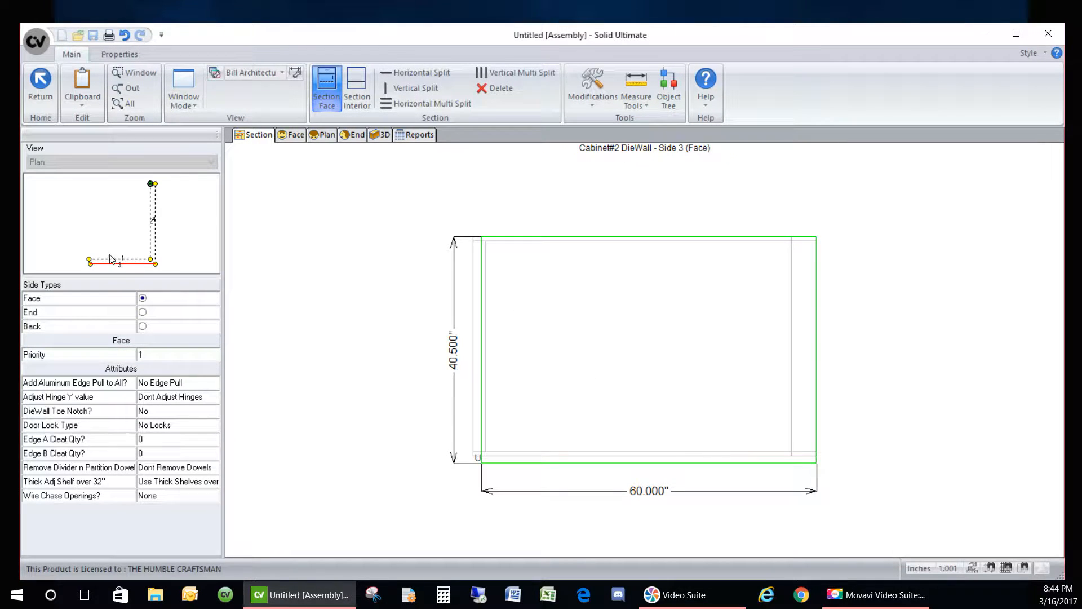
{"action": "left_click", "coordinate": [604, 370]}
{"action": "left_click", "coordinate": [153, 332]}
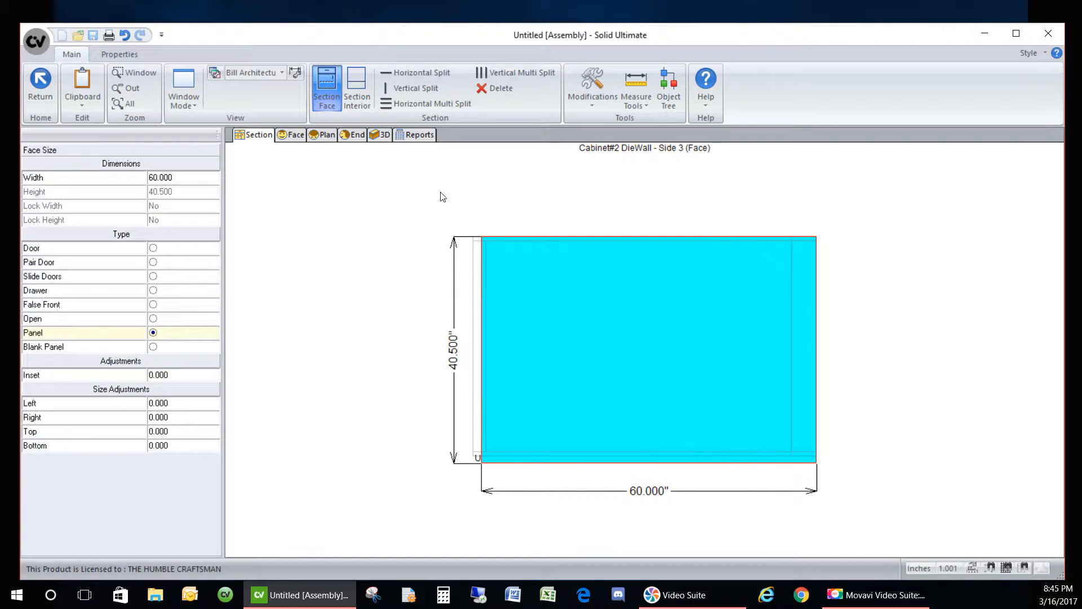
- Split the Side 3 face into two equal-width openings
{"action": "left_click", "coordinate": [397, 92]}
{"action": "left_click", "coordinate": [570, 369]}
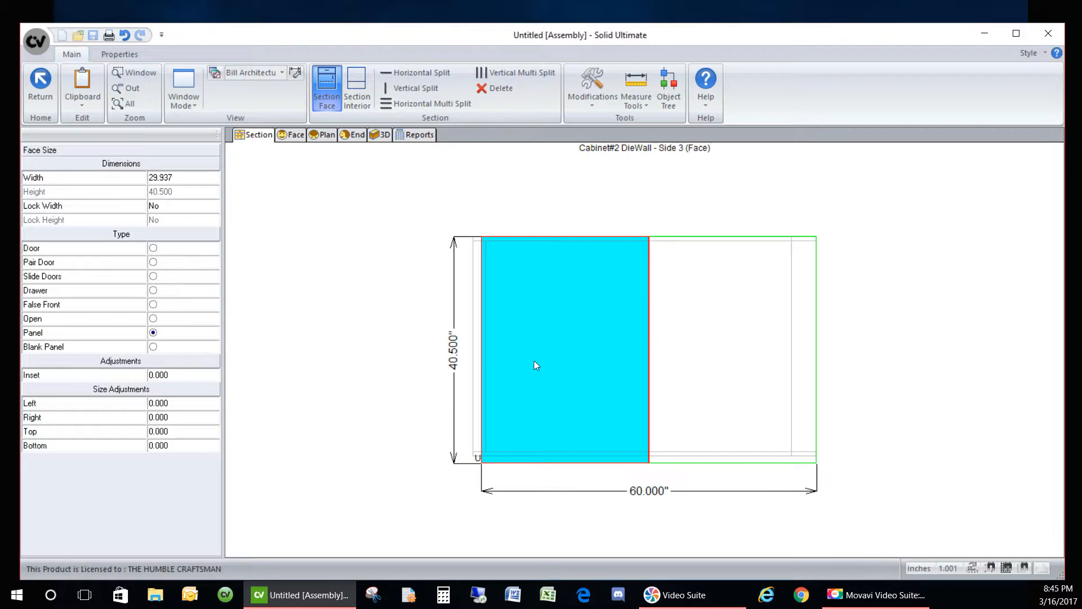
{"action": "left_click", "coordinate": [724, 379]}
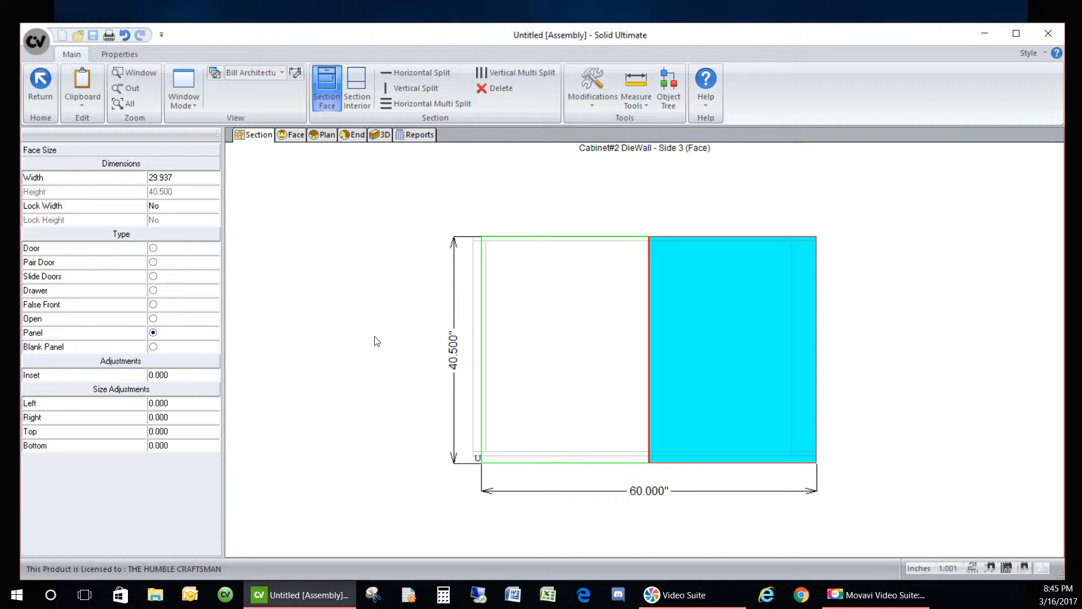
{"action": "left_click", "coordinate": [380, 342]}
{"action": "left_click", "coordinate": [551, 426]}
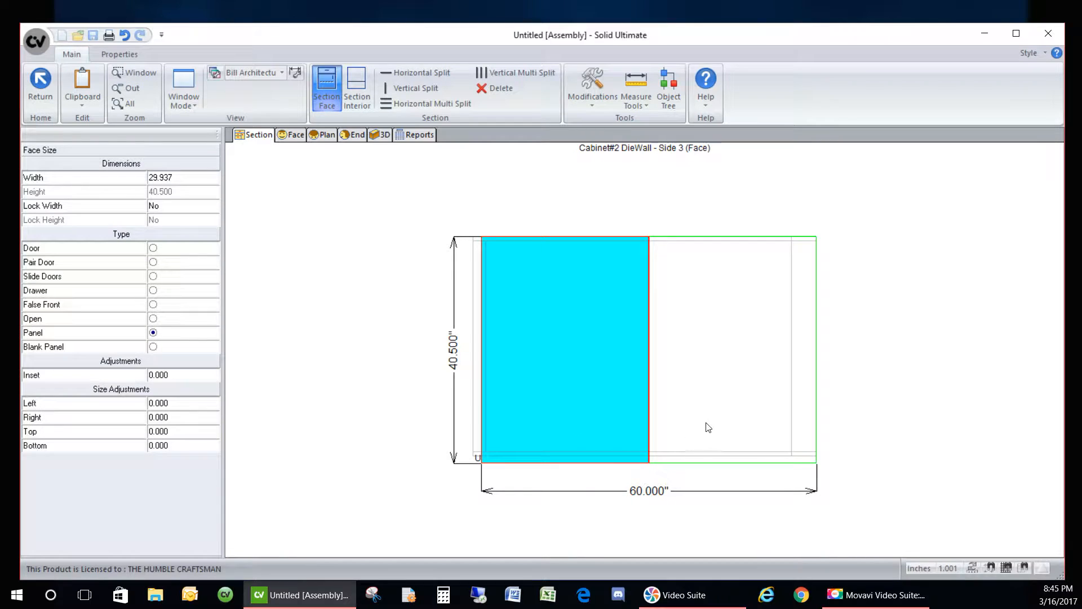
{"action": "right_click", "coordinate": [505, 391]}
{"action": "left_click", "coordinate": [560, 454]}
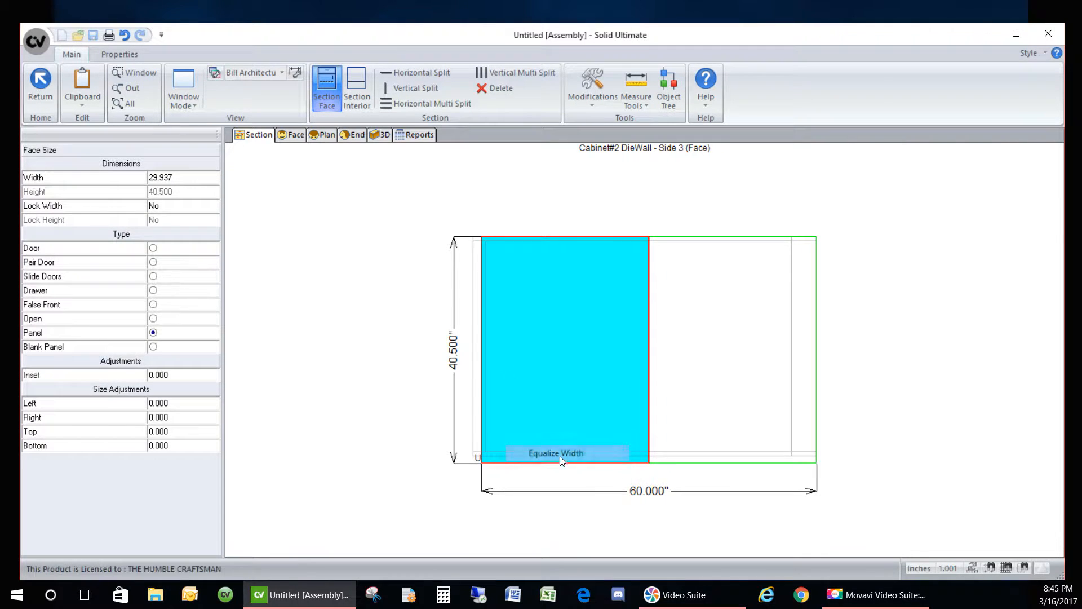
{"action": "right_click", "coordinate": [654, 399]}
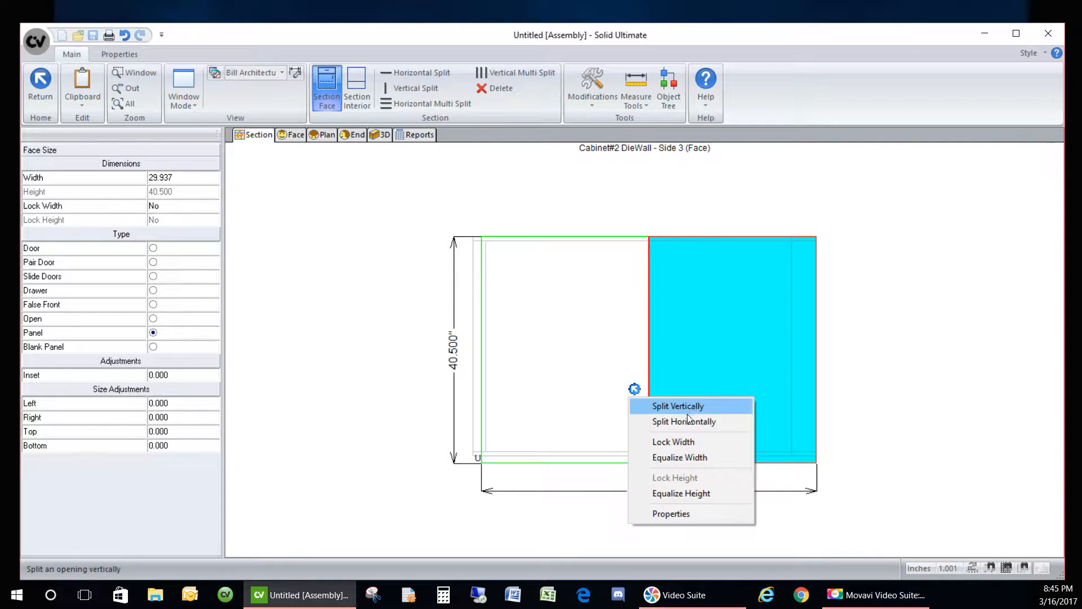
{"action": "left_click", "coordinate": [680, 460]}
{"action": "left_click", "coordinate": [383, 275]}
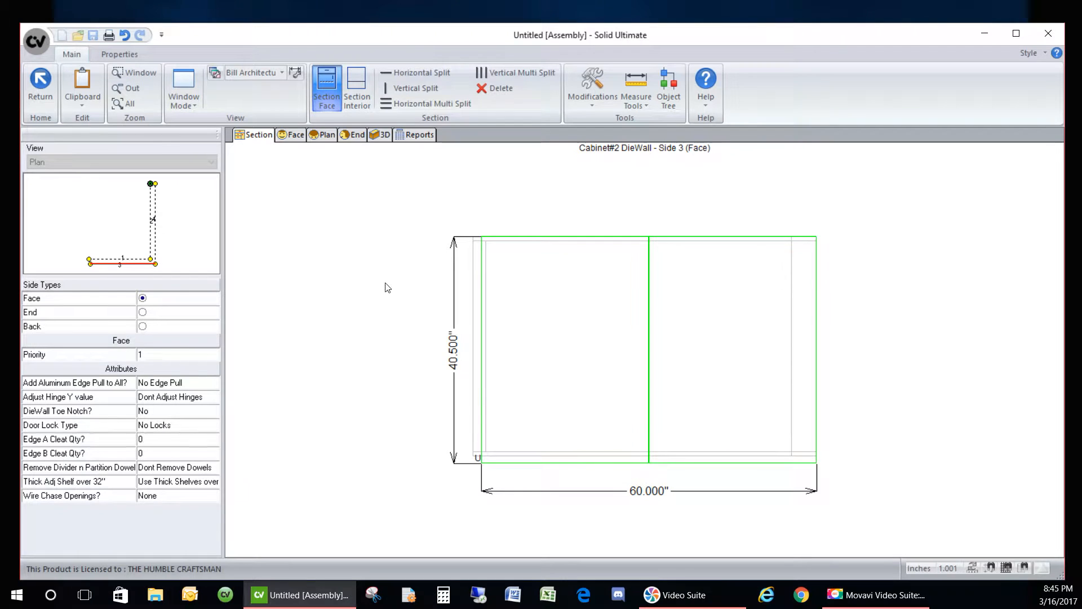
- Make the Side 4 opening a panel and split it into two equal-width openings
{"action": "left_click", "coordinate": [163, 232]}
{"action": "left_click", "coordinate": [599, 329]}
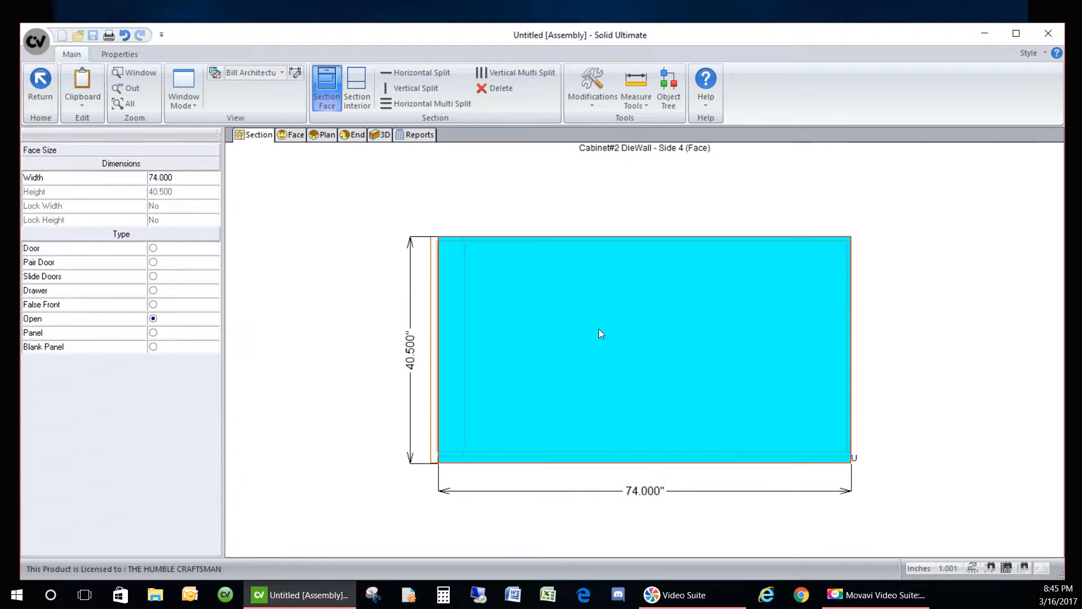
{"action": "left_click", "coordinate": [175, 334]}
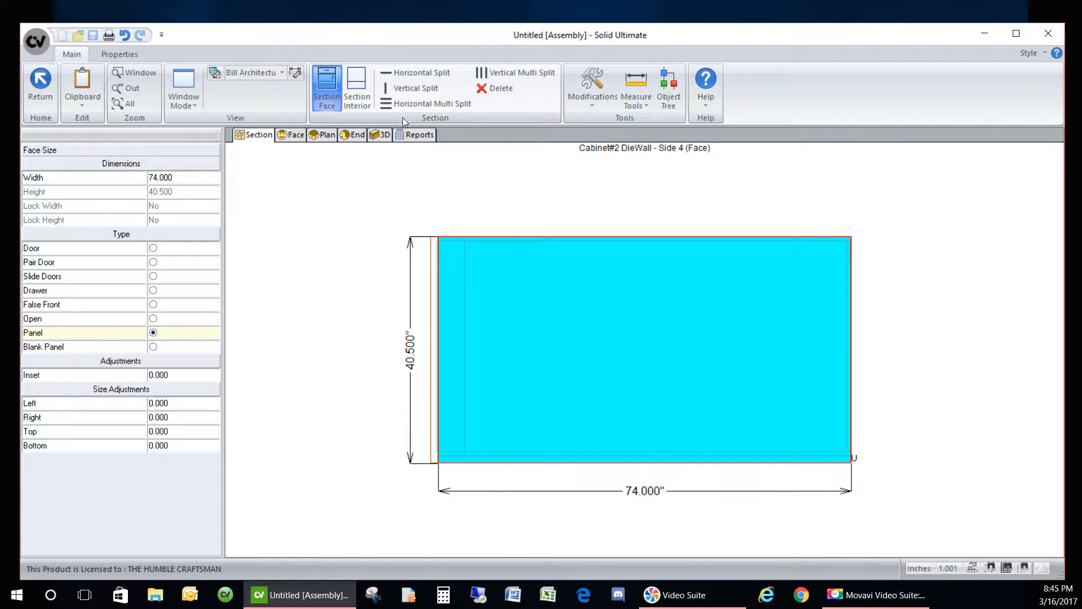
{"action": "left_click", "coordinate": [397, 90]}
{"action": "left_click", "coordinate": [558, 297]}
{"action": "right_click", "coordinate": [495, 284]}
{"action": "left_click", "coordinate": [547, 350]}
{"action": "left_click", "coordinate": [712, 336]}
{"action": "right_click", "coordinate": [648, 321]}
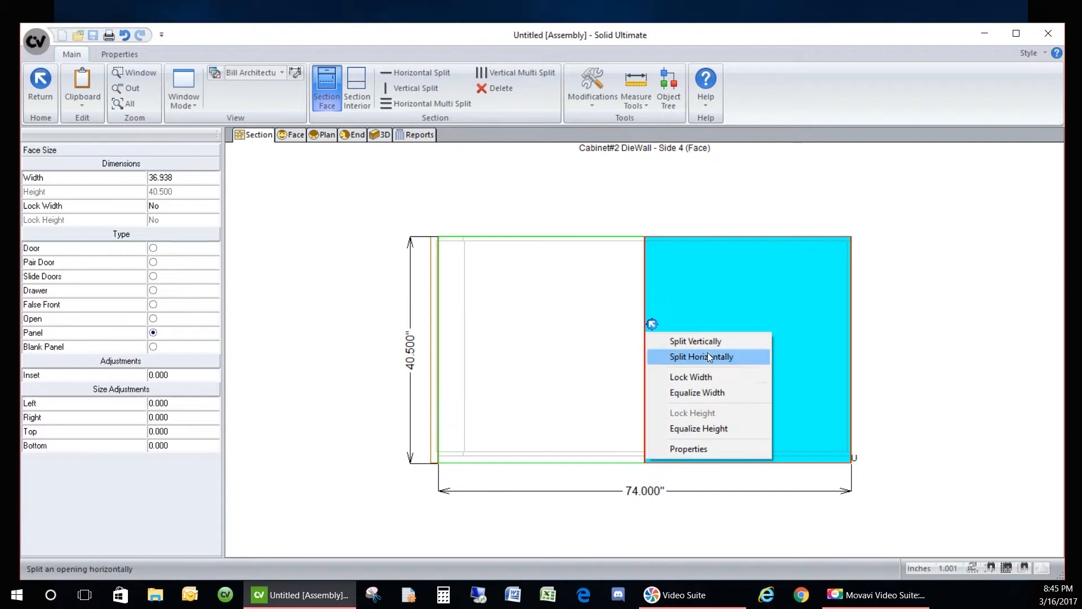
{"action": "left_click", "coordinate": [699, 391]}
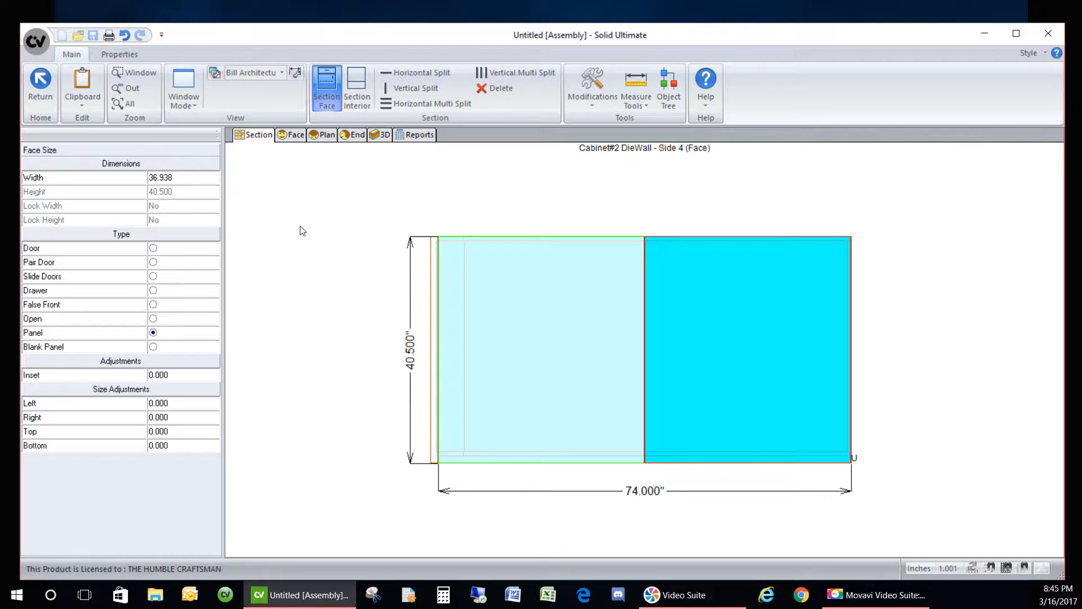
{"action": "left_click", "coordinate": [268, 220]}
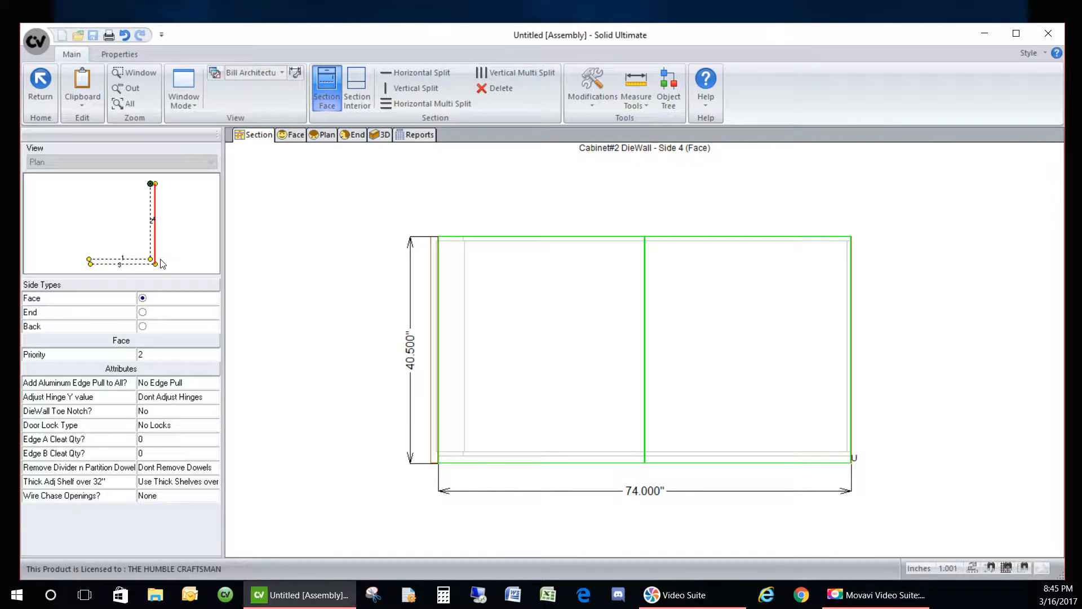
- Give Side 3's right face panel a 1.25 right size adjustment and view the cabinet in 3D
{"action": "left_click", "coordinate": [137, 265]}
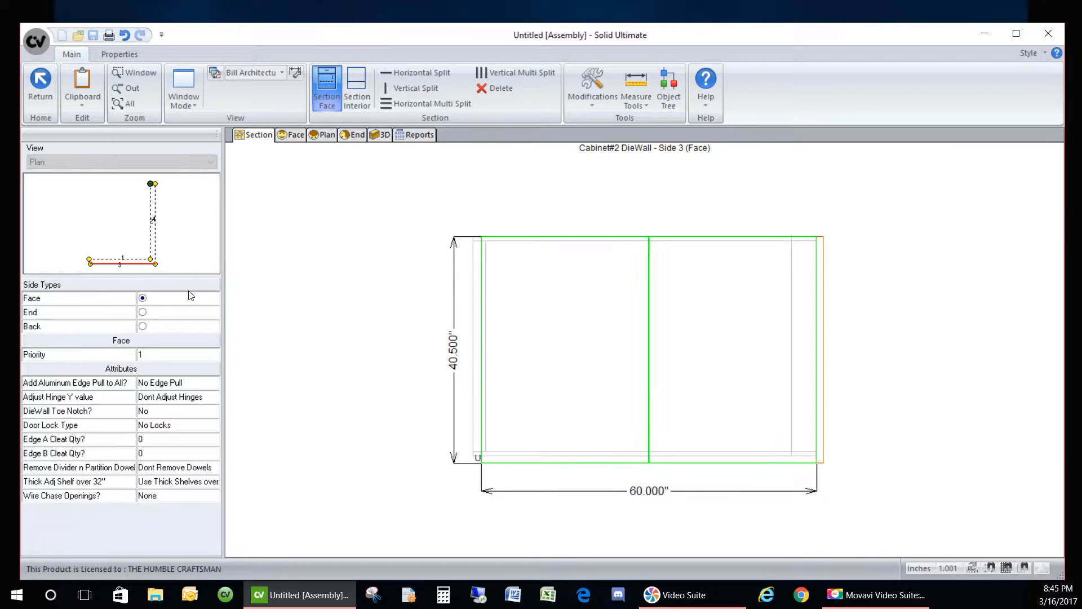
{"action": "left_click", "coordinate": [682, 381]}
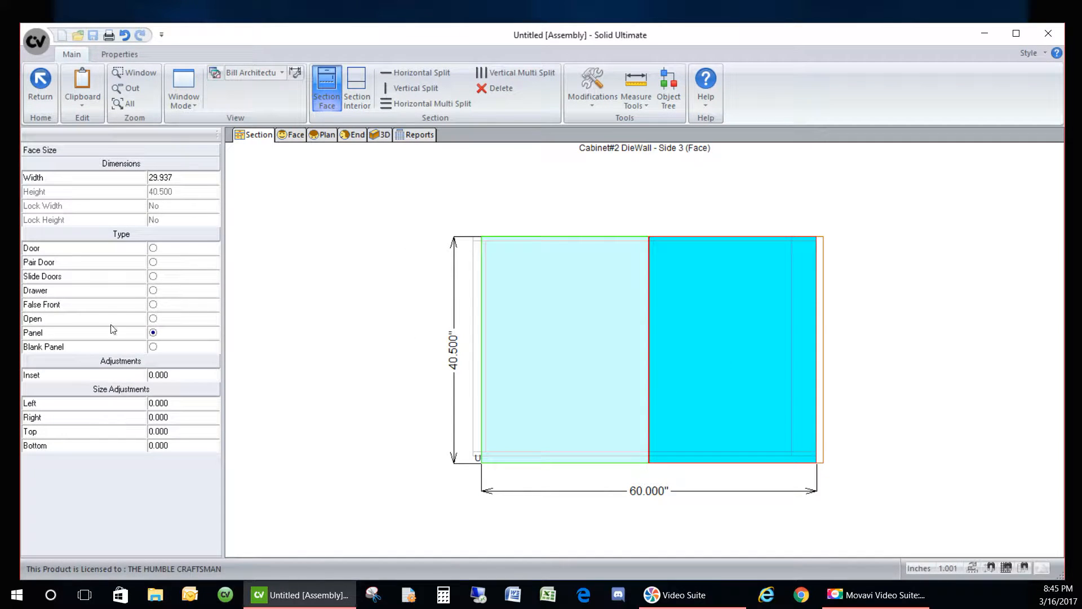
{"action": "left_click", "coordinate": [186, 417]}
{"action": "type", "text": "1.25"}
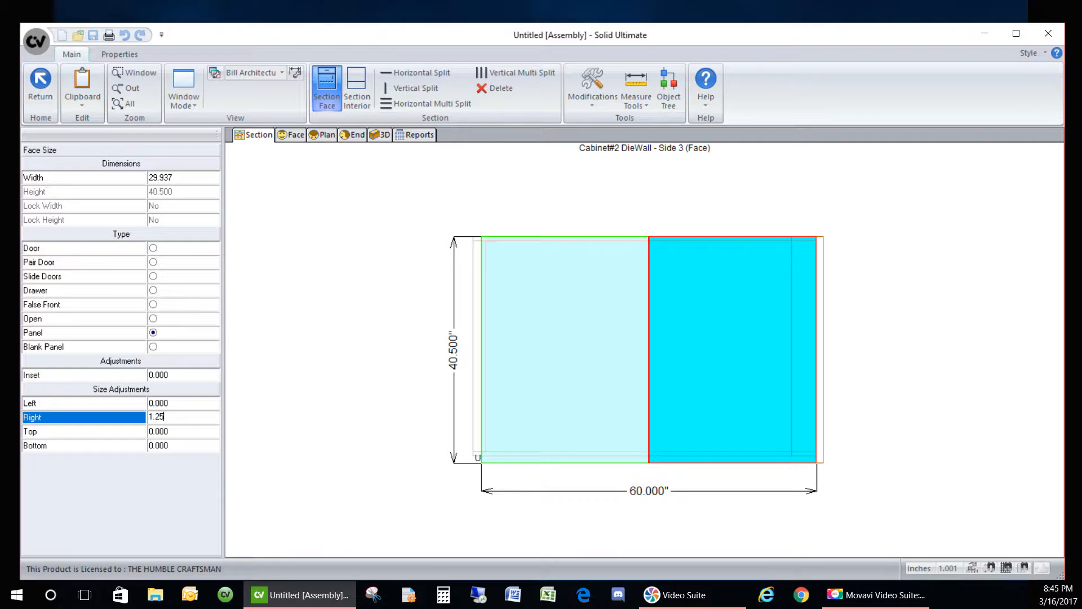
{"action": "key", "text": "Return"}
{"action": "left_click", "coordinate": [381, 135]}
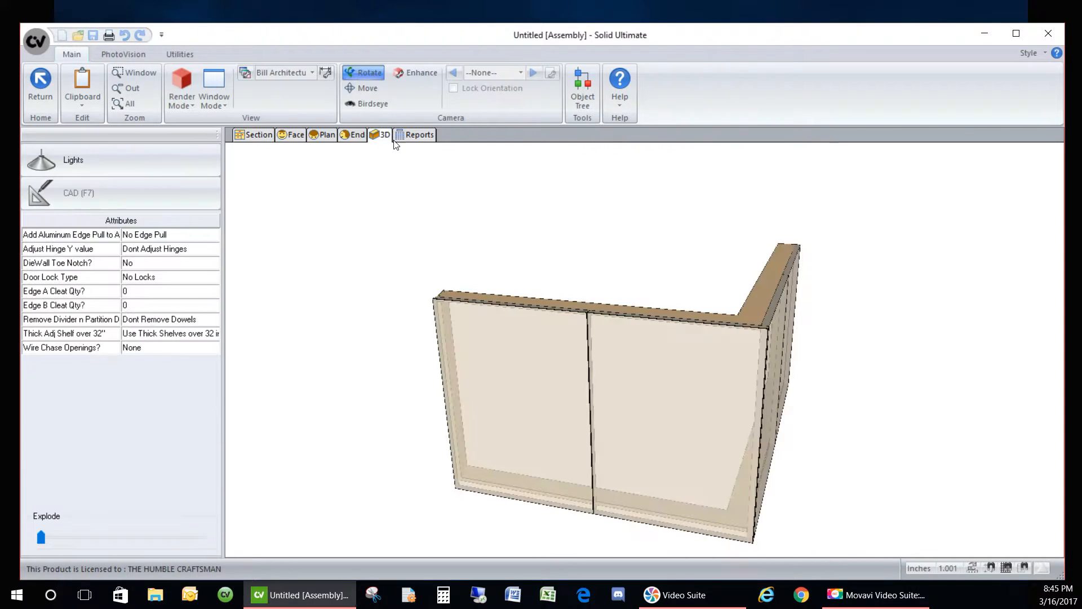
- Give Side 4's left face panel a 1.25 left size adjustment
{"action": "left_click_drag", "start_coordinate": [786, 401], "coordinate": [763, 488]}
{"action": "scroll", "coordinate": [761, 451], "scroll_direction": "up", "scroll_amount": 5}
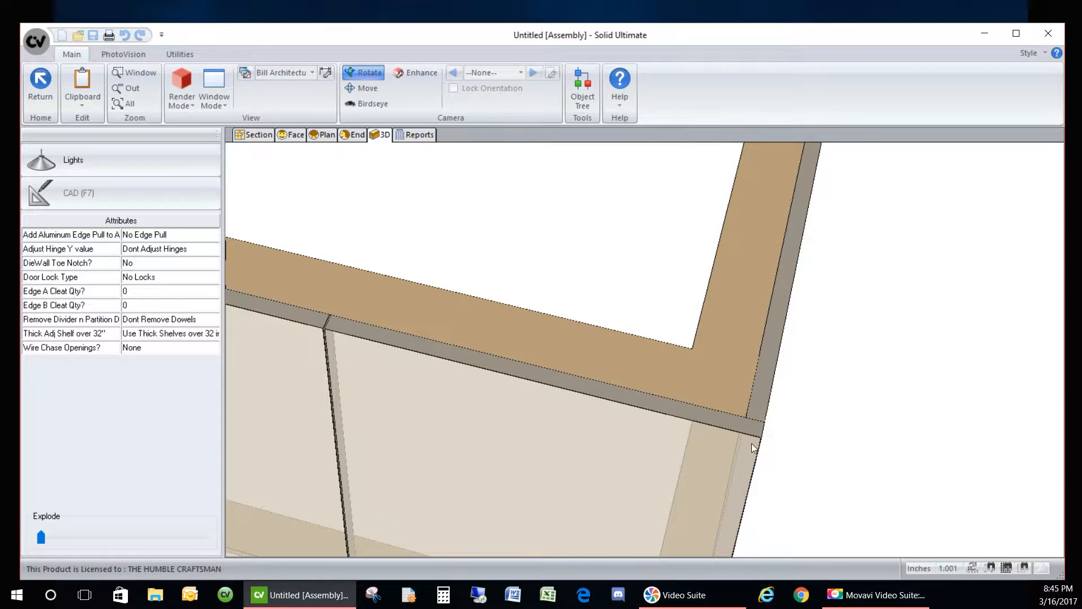
{"action": "scroll", "coordinate": [775, 392], "scroll_direction": "down", "scroll_amount": 4}
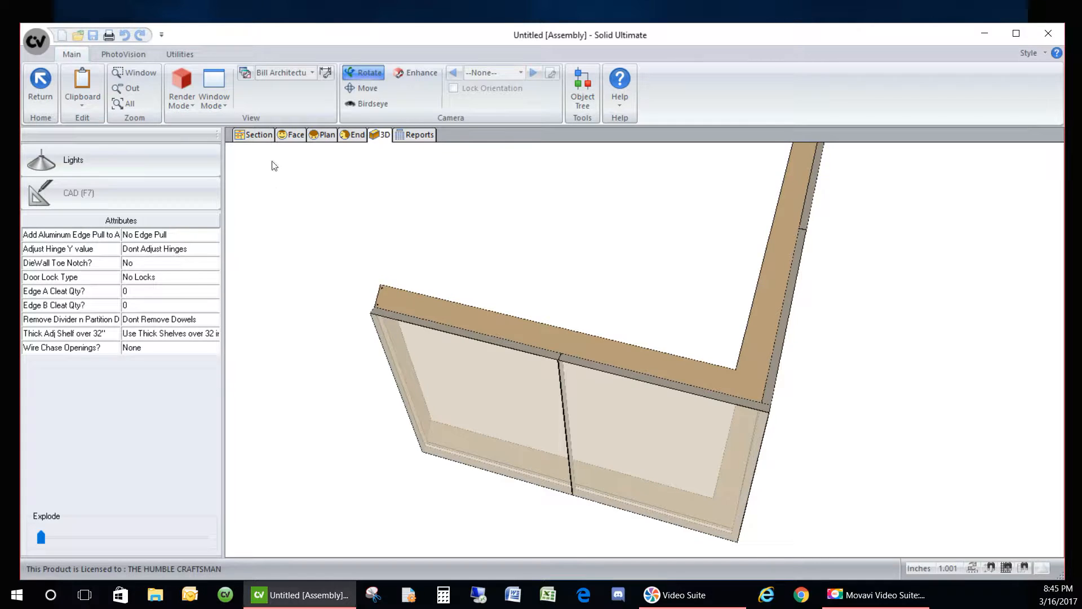
{"action": "left_click", "coordinate": [254, 136]}
{"action": "left_click", "coordinate": [163, 232]}
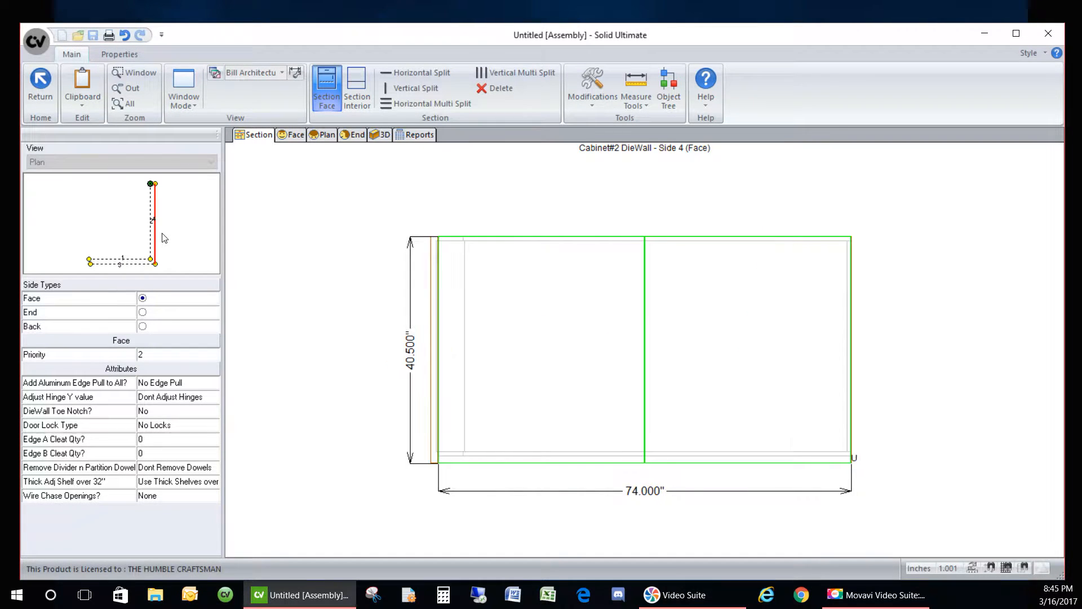
{"action": "left_click", "coordinate": [531, 342]}
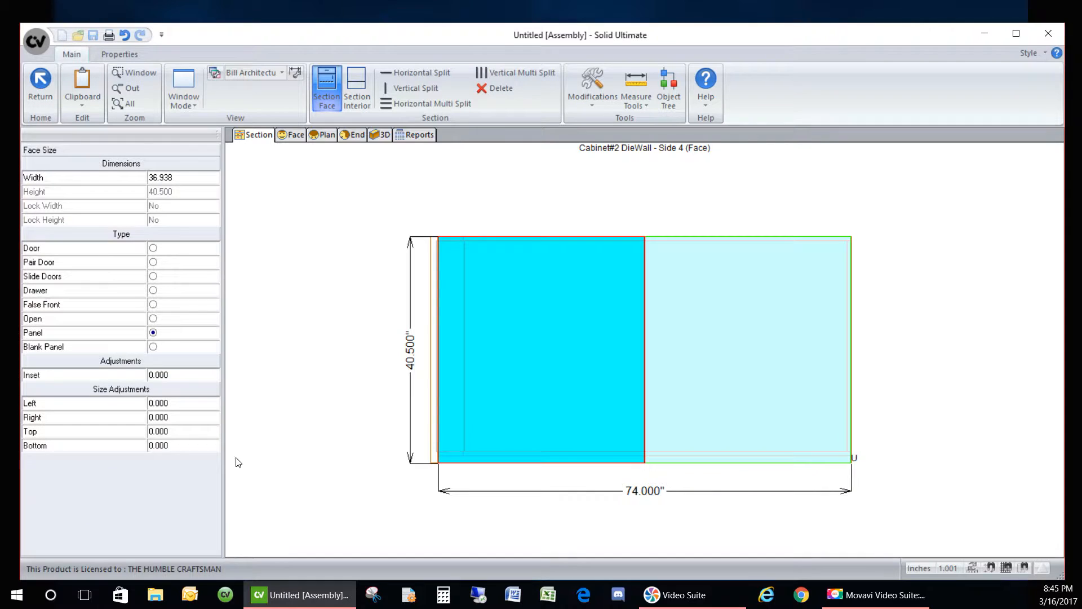
{"action": "left_click", "coordinate": [169, 402]}
{"action": "type", "text": "1.25"}
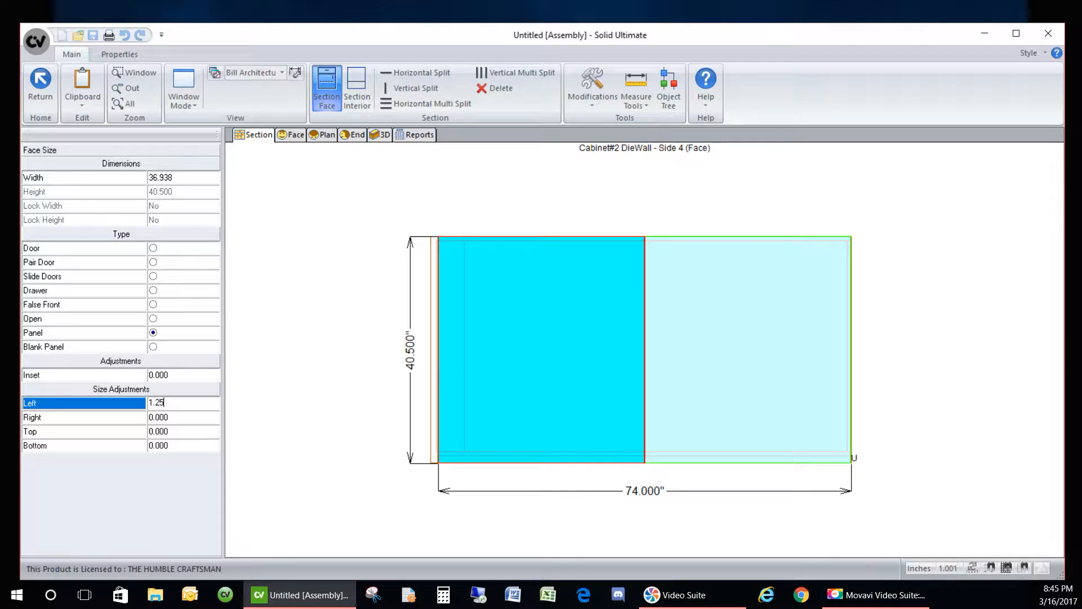
{"action": "key", "text": "Return"}
- Check the corner in 3D and verify Side 4's left panel adjustment reads 1.245
{"action": "left_click", "coordinate": [381, 134]}
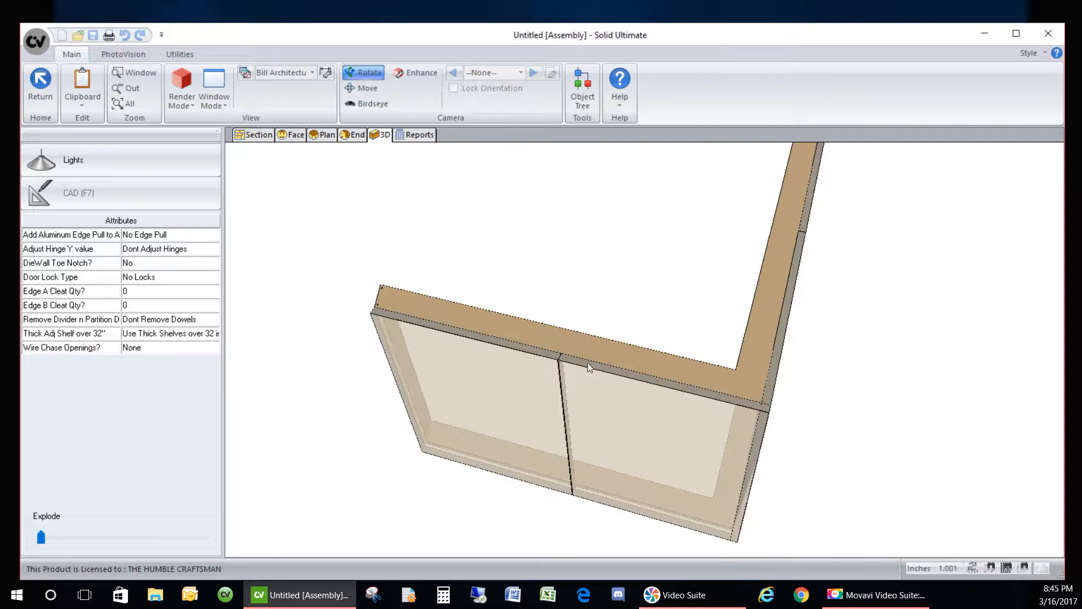
{"action": "scroll", "coordinate": [784, 422], "scroll_direction": "up", "scroll_amount": 5}
{"action": "scroll", "coordinate": [759, 398], "scroll_direction": "down", "scroll_amount": 5}
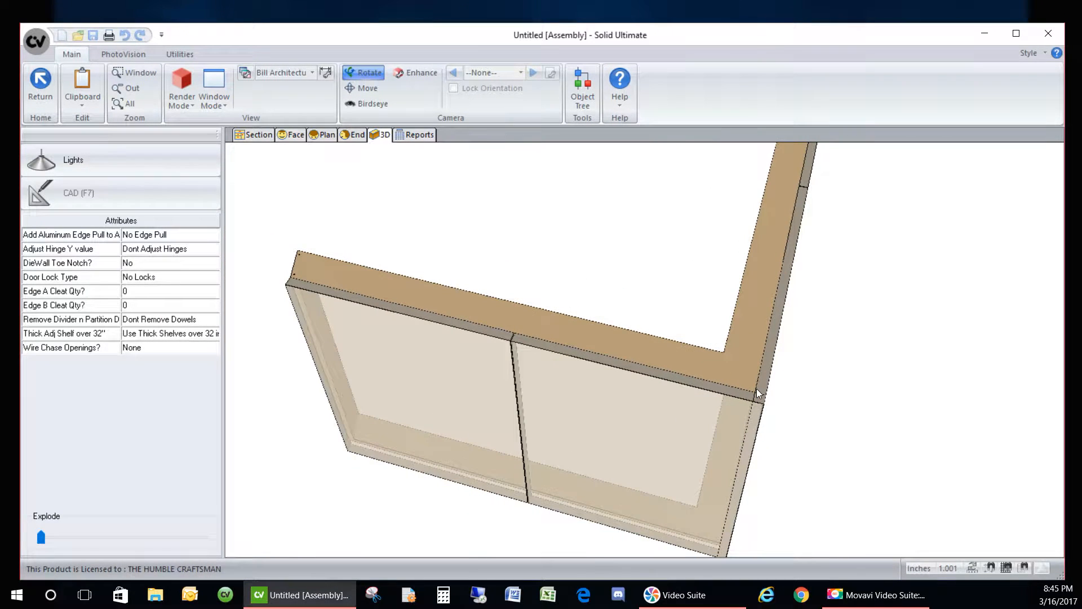
{"action": "left_click", "coordinate": [246, 138]}
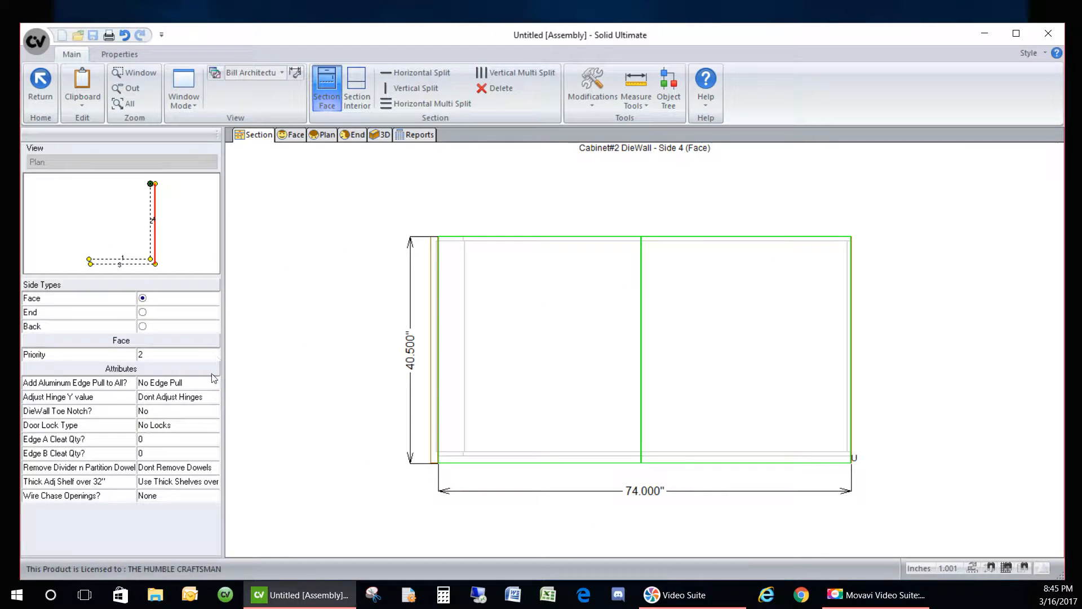
{"action": "left_click", "coordinate": [710, 383]}
{"action": "left_click", "coordinate": [599, 369]}
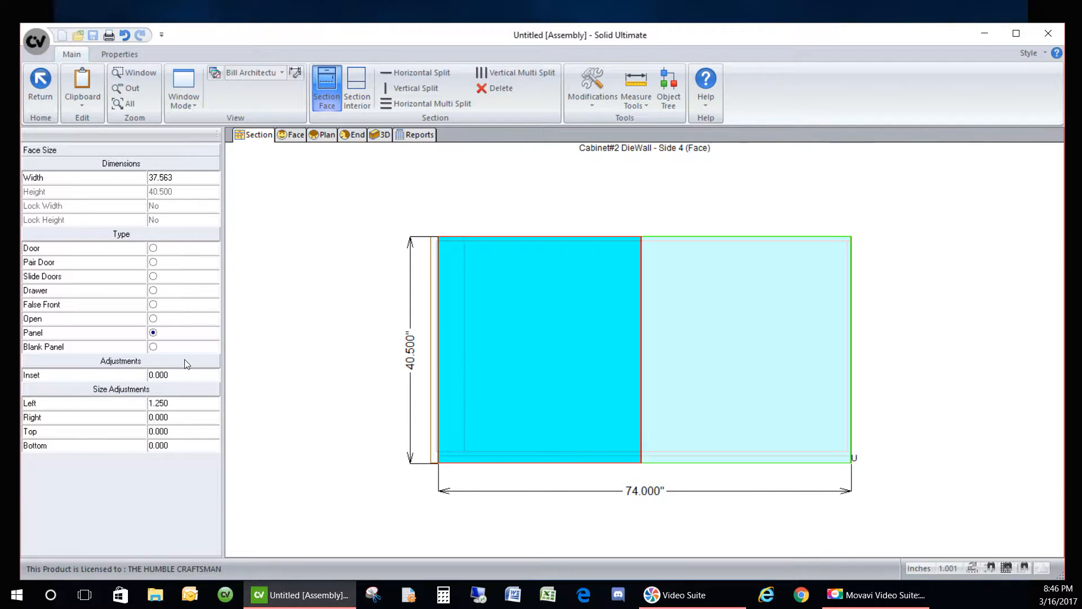
{"action": "left_click", "coordinate": [174, 406]}
{"action": "left_click", "coordinate": [180, 406]}
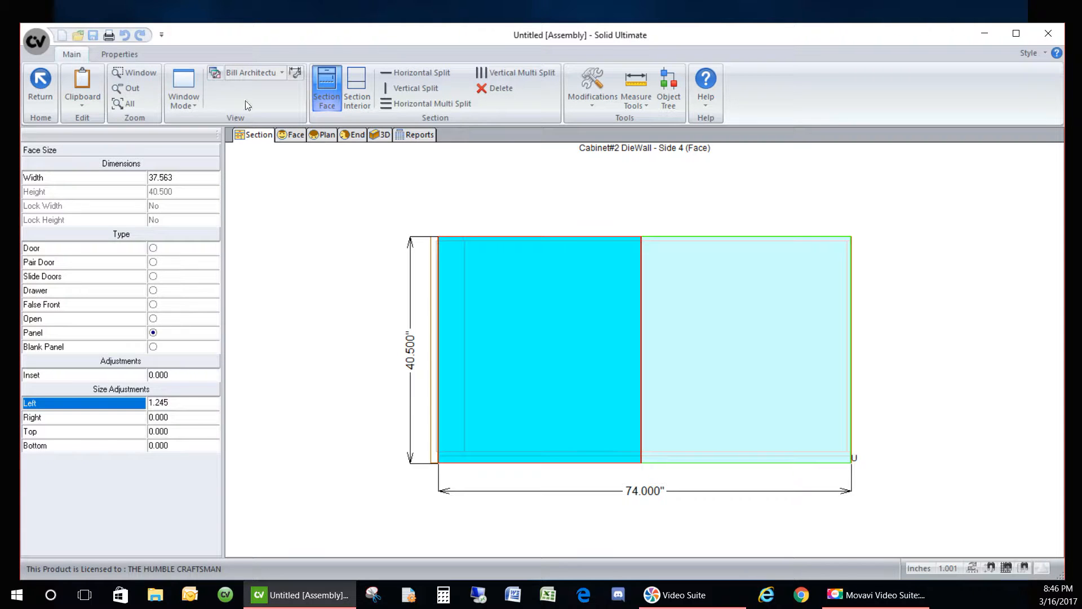
{"action": "left_click", "coordinate": [37, 83]}
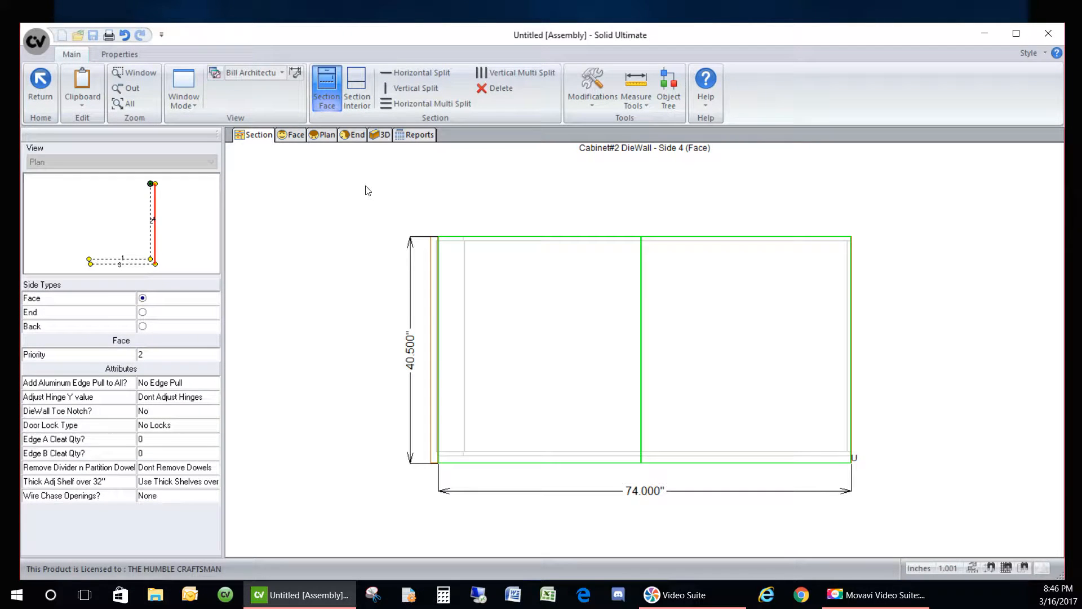
- Orbit the 3D cabinet to inspect the closed corner joint, then show the Side 0 elevation
{"action": "left_click", "coordinate": [379, 135]}
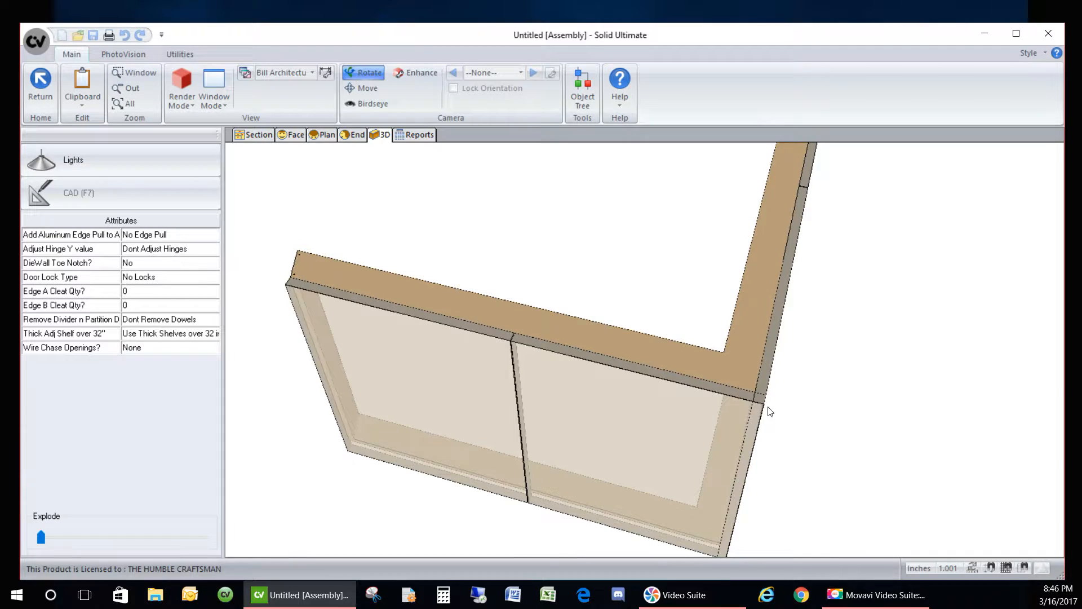
{"action": "scroll", "coordinate": [768, 410], "scroll_direction": "up", "scroll_amount": 3}
{"action": "mouse_move", "coordinate": [874, 428]}
{"action": "left_mouse_down"}
{"action": "mouse_move", "coordinate": [701, 387]}
{"action": "mouse_move", "coordinate": [806, 382]}
{"action": "mouse_move", "coordinate": [748, 360]}
{"action": "mouse_move", "coordinate": [708, 365]}
{"action": "left_mouse_up"}
{"action": "scroll", "coordinate": [662, 393], "scroll_direction": "up", "scroll_amount": 1}
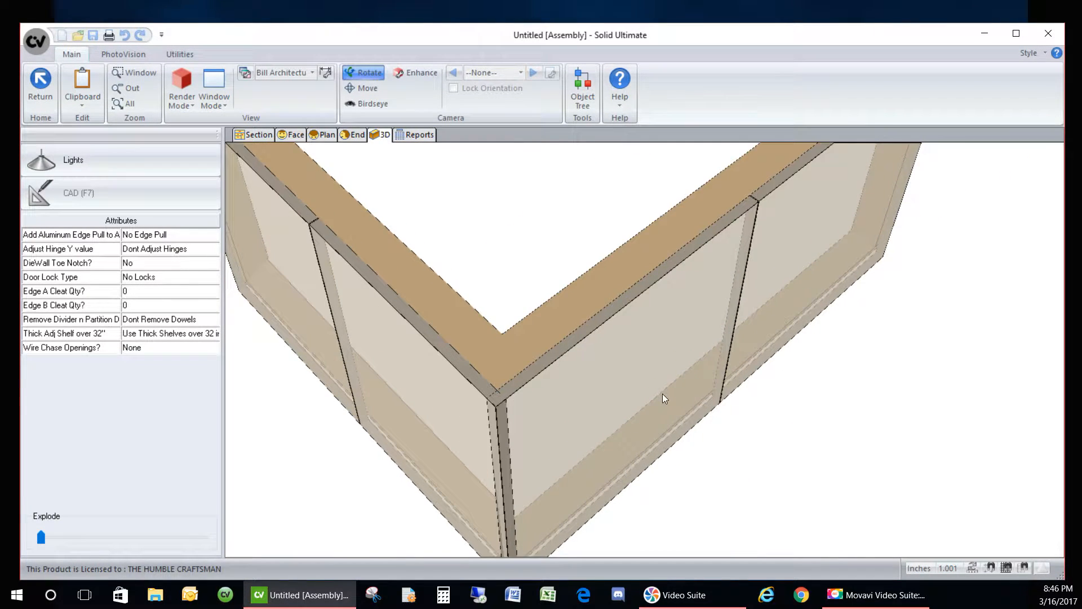
{"action": "scroll", "coordinate": [718, 394], "scroll_direction": "down", "scroll_amount": 4}
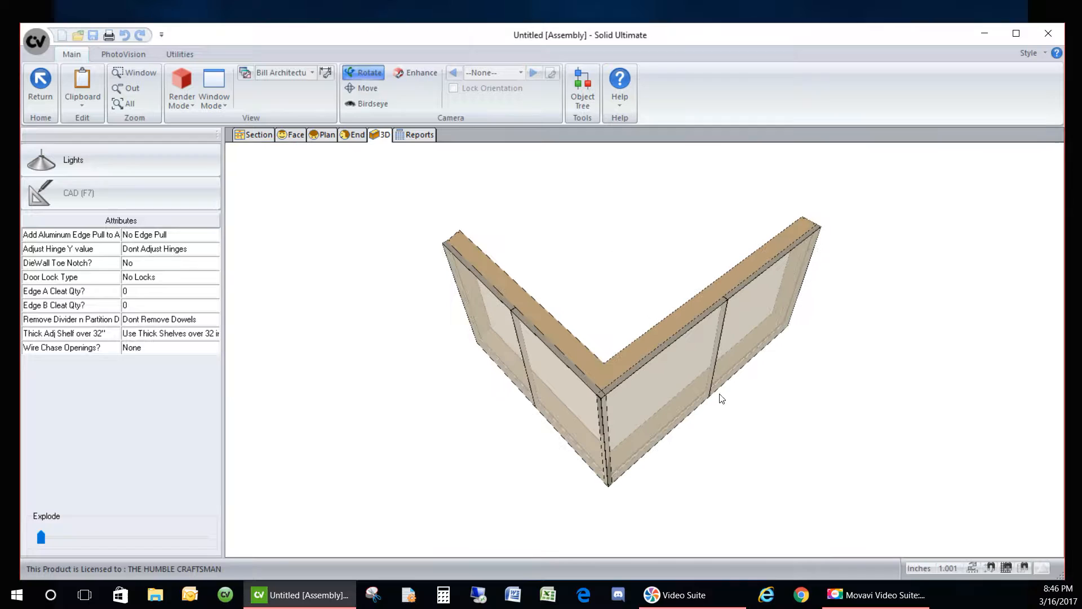
{"action": "left_click", "coordinate": [254, 136]}
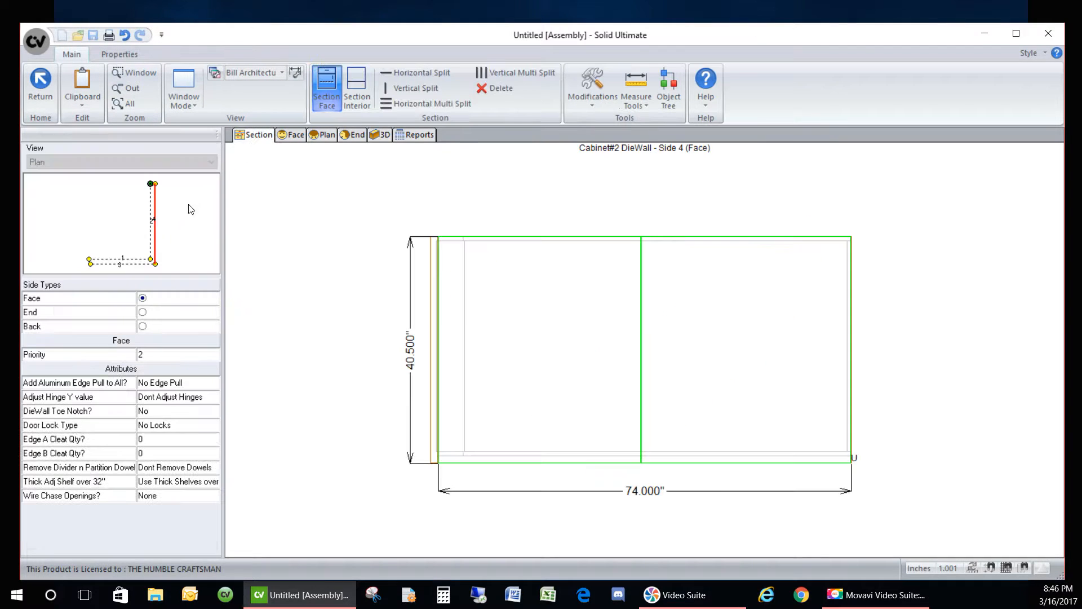
{"action": "left_click", "coordinate": [148, 223]}
- Split Side 0's face into three horizontal openings and make the top and middle ones panels
{"action": "left_click", "coordinate": [609, 386]}
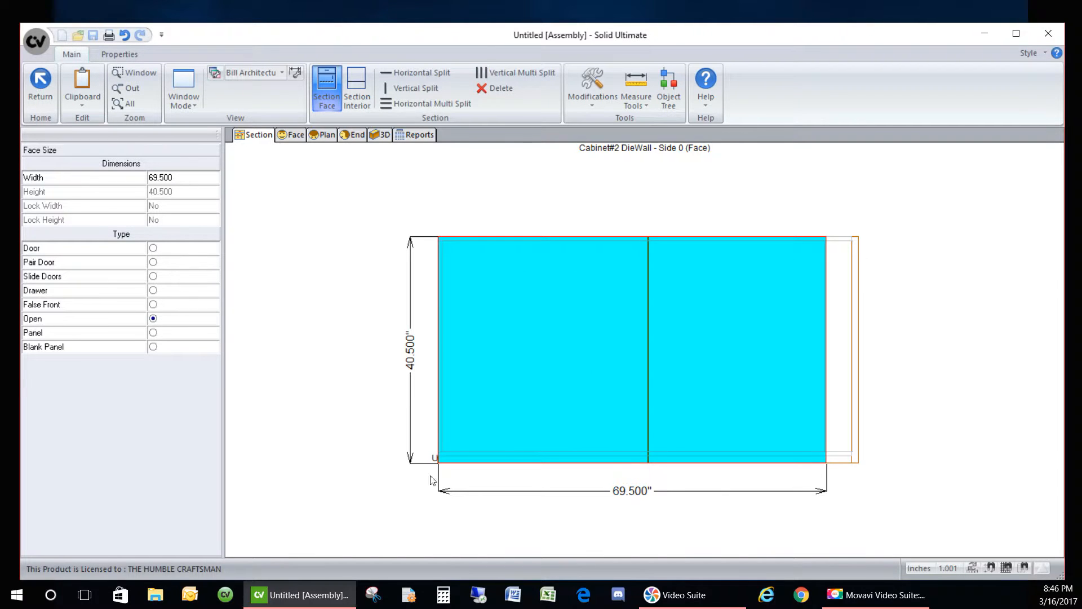
{"action": "left_click", "coordinate": [395, 103]}
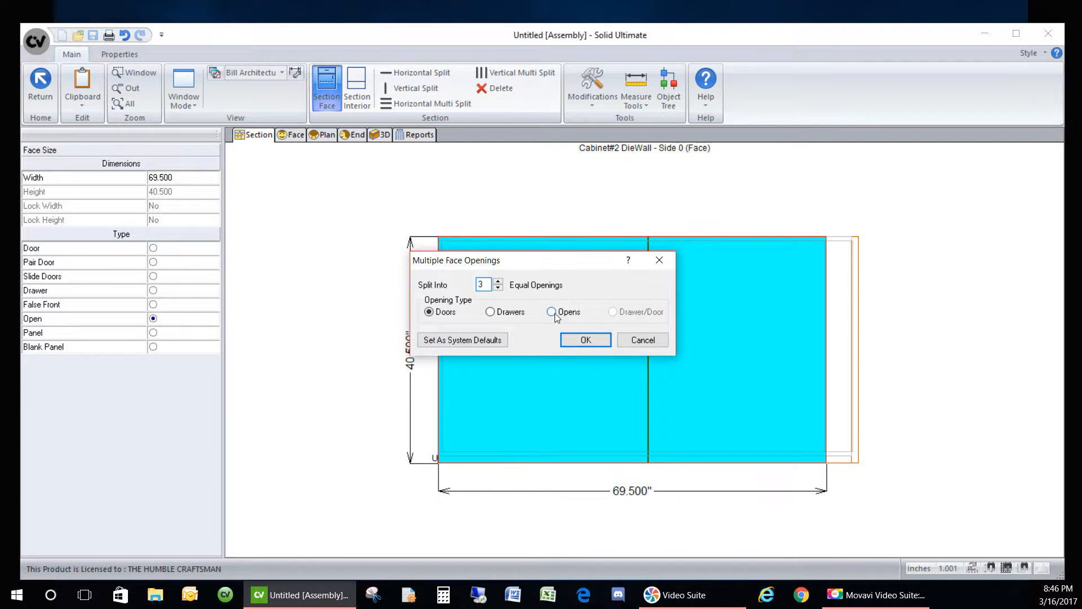
{"action": "left_click", "coordinate": [551, 312]}
{"action": "key", "text": "Return"}
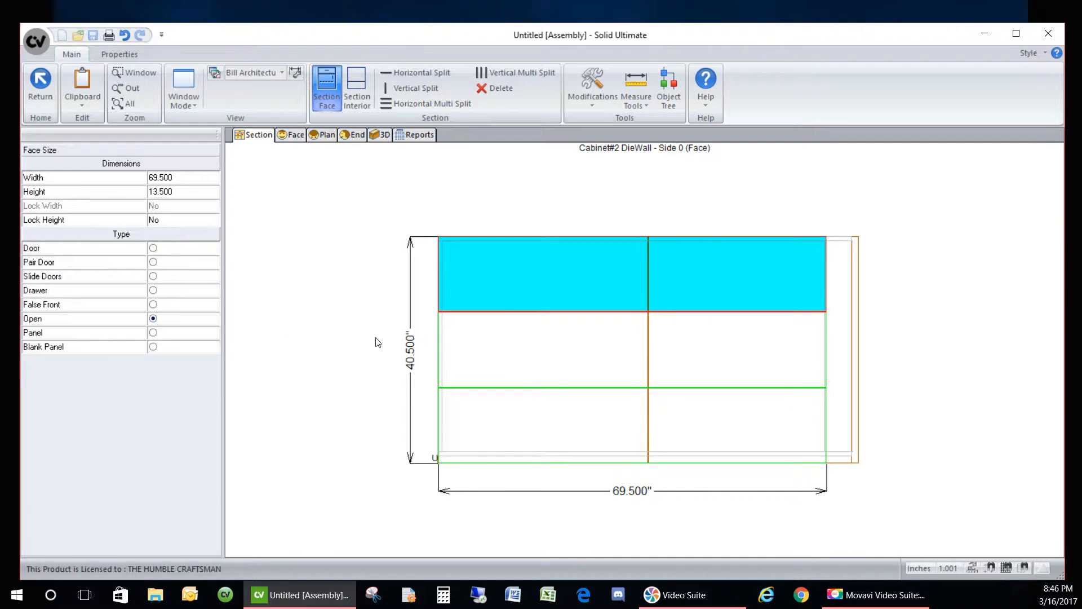
{"action": "left_click", "coordinate": [171, 333]}
{"action": "left_click", "coordinate": [493, 337]}
{"action": "left_click", "coordinate": [216, 335]}
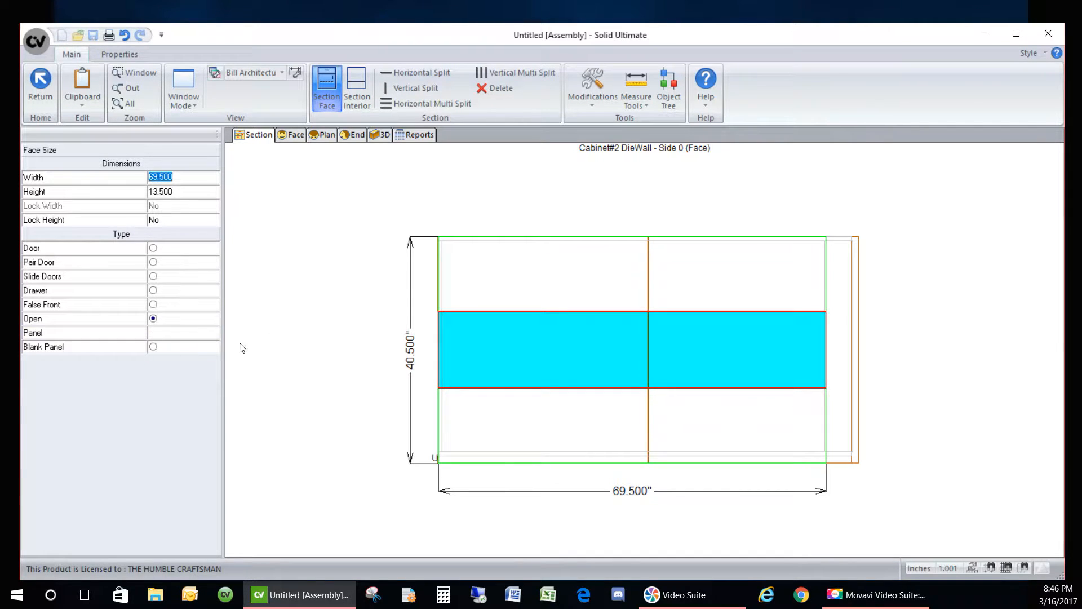
- Set the top opening to a locked 2.000 height
{"action": "left_click", "coordinate": [516, 422]}
{"action": "left_click", "coordinate": [484, 279]}
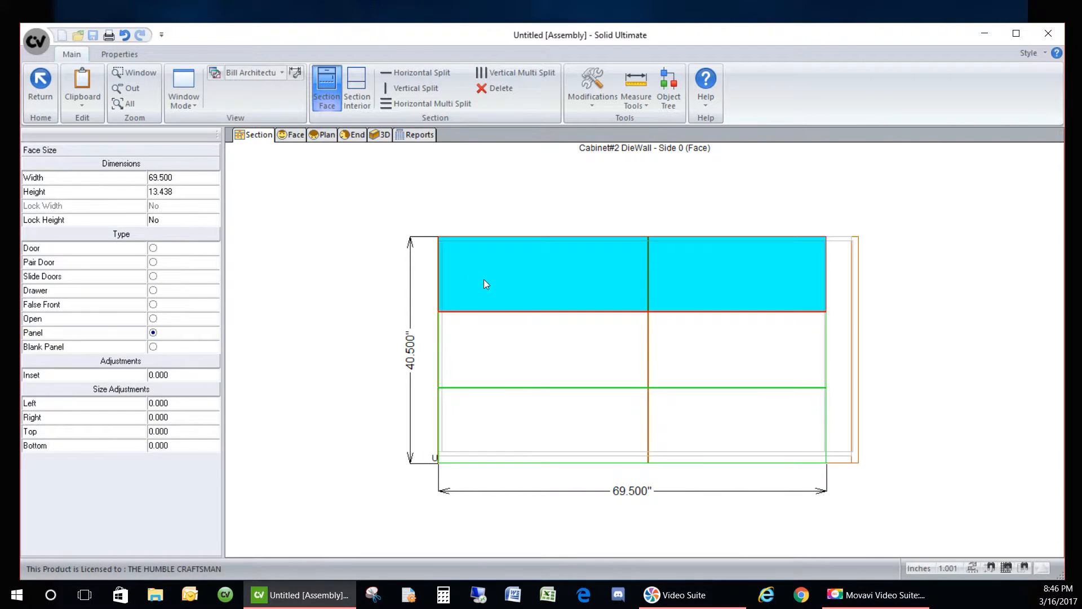
{"action": "left_click", "coordinate": [183, 192]}
{"action": "type", "text": "2"}
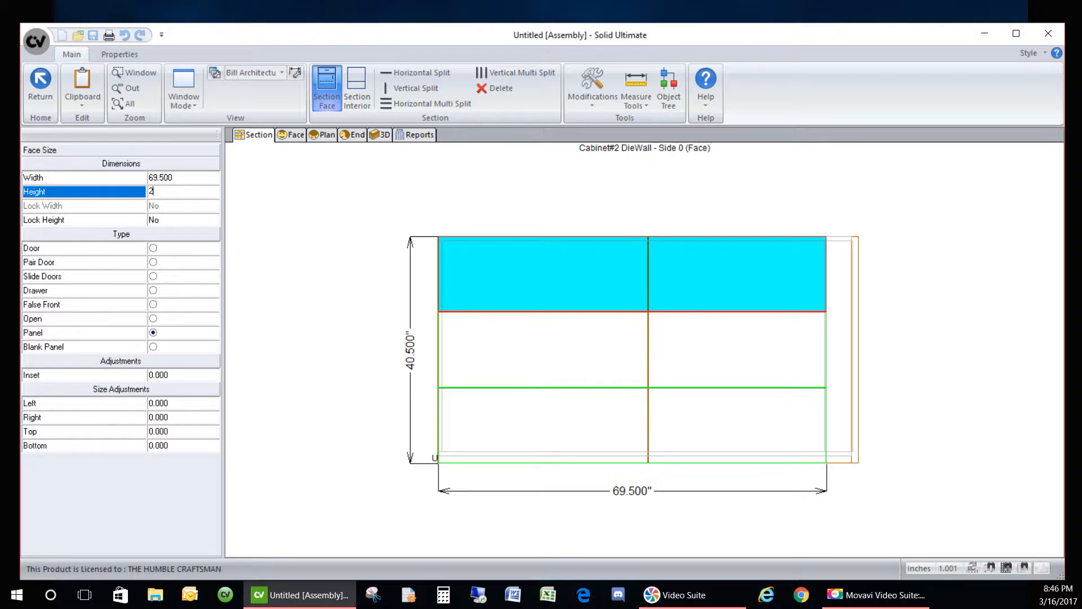
{"action": "key", "text": "Return"}
{"action": "left_click", "coordinate": [196, 221]}
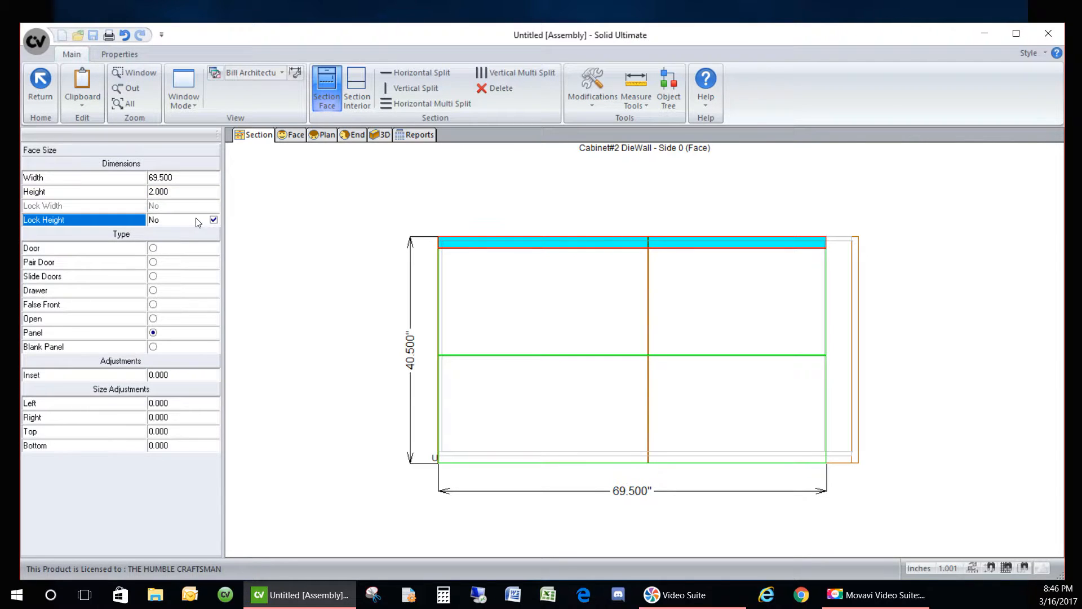
- Set the bottom opening to a locked 5.000 height, leaving a 33.250 middle panel
{"action": "left_click", "coordinate": [458, 415]}
{"action": "left_click", "coordinate": [185, 194]}
{"action": "type", "text": "5"}
{"action": "key", "text": "Return"}
{"action": "left_click", "coordinate": [195, 221]}
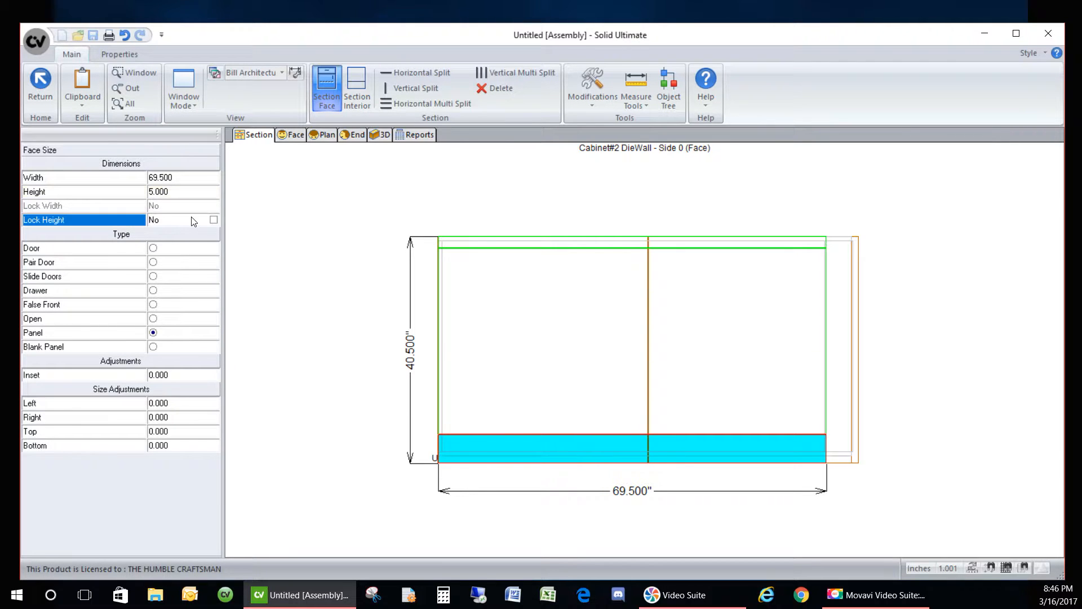
{"action": "left_click", "coordinate": [519, 346]}
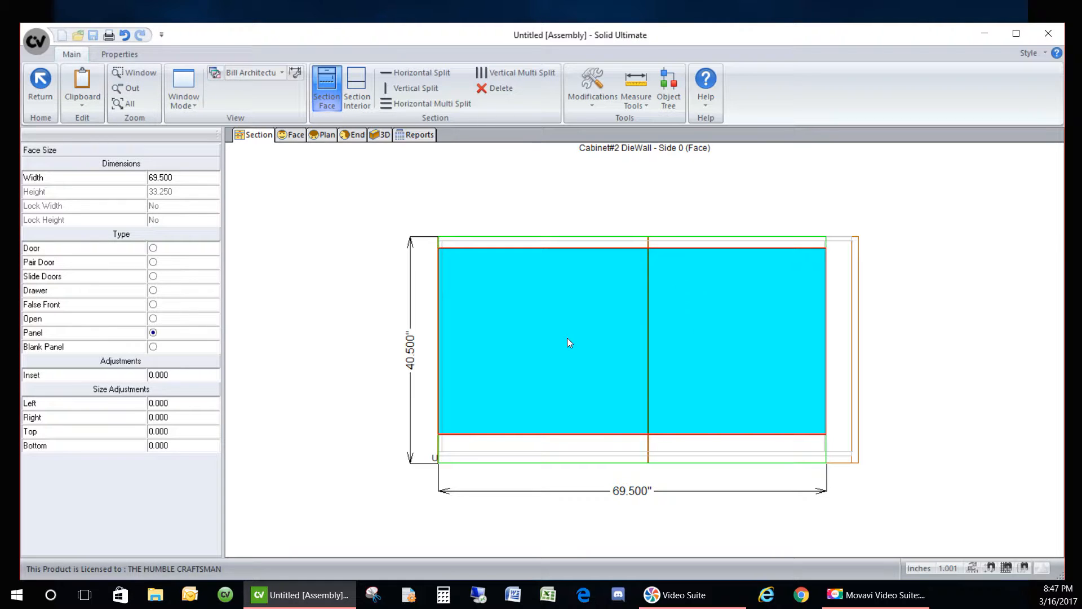
- Split the DieWall face into four equal Open-type openings with Vertical Multi Split
{"action": "left_click", "coordinate": [485, 73]}
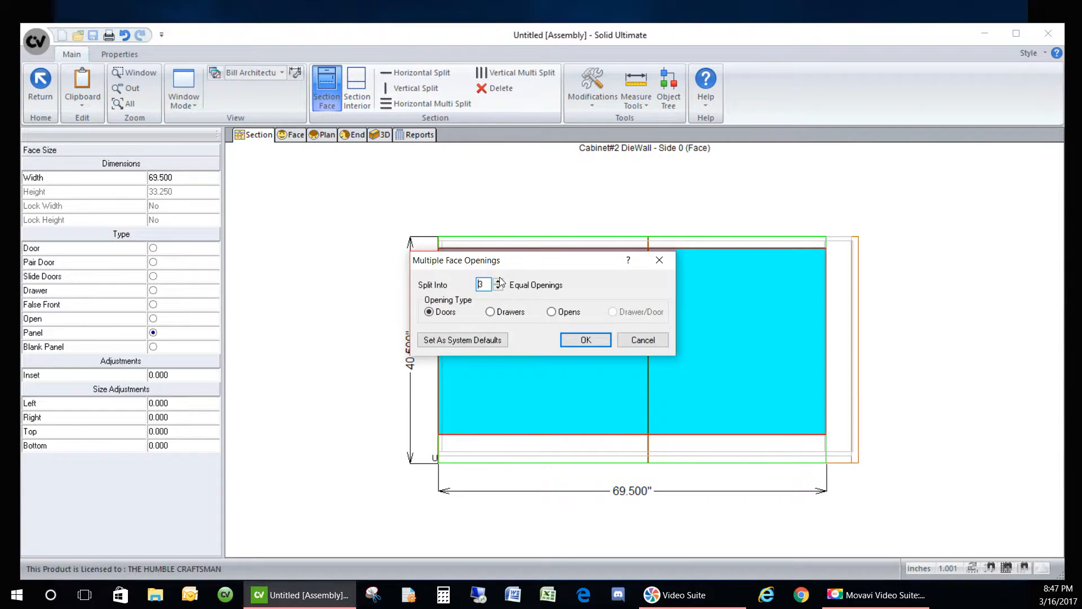
{"action": "left_click", "coordinate": [551, 312]}
{"action": "left_click", "coordinate": [586, 339]}
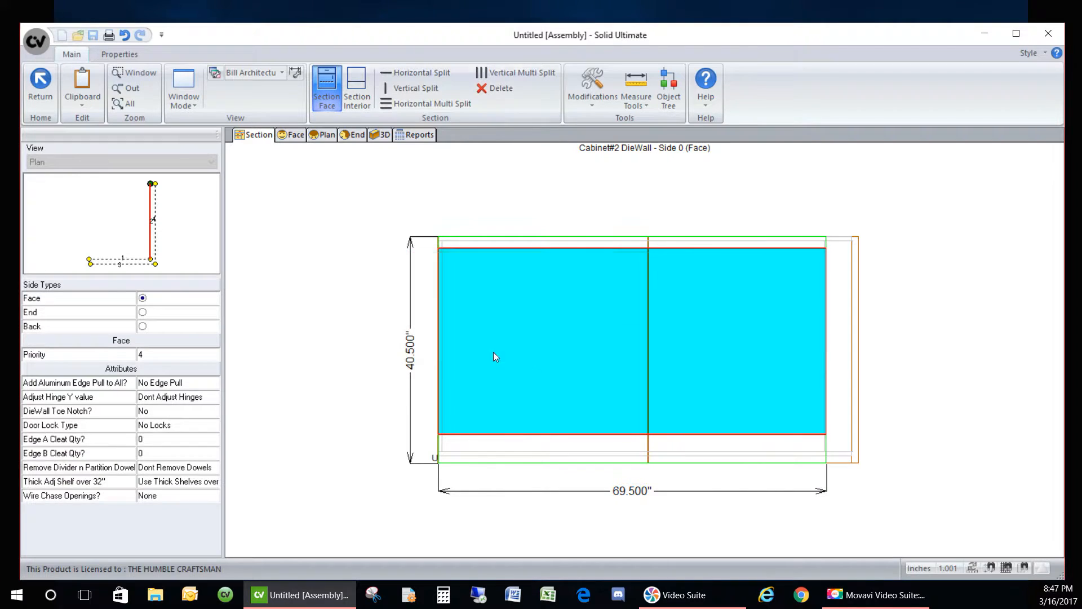
{"action": "left_click", "coordinate": [471, 341]}
- Make the right end opening a panel with a locked 3-inch width
{"action": "left_click", "coordinate": [579, 338]}
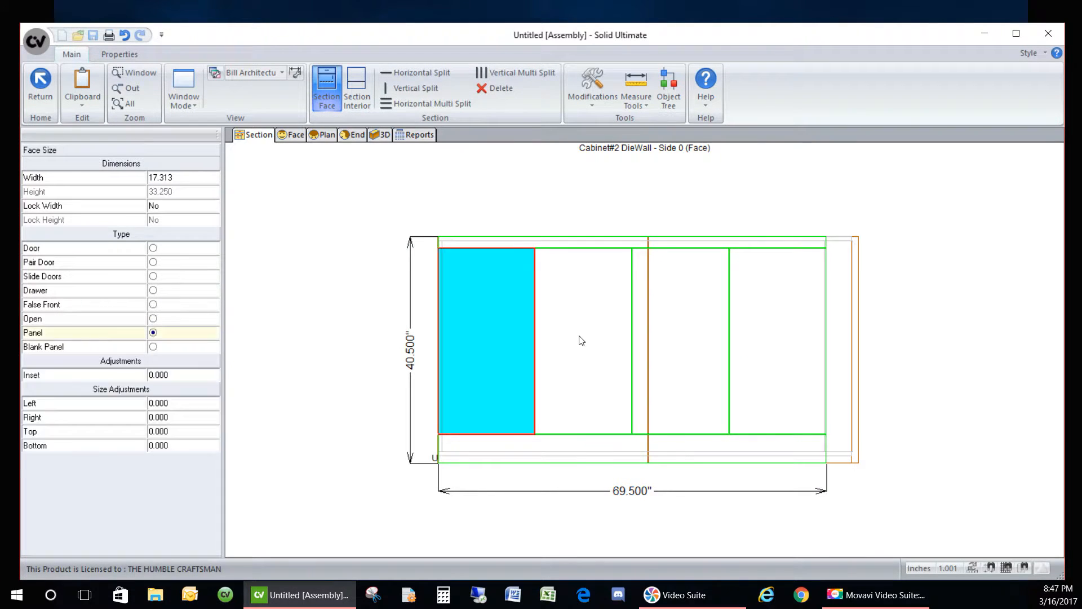
{"action": "left_click", "coordinate": [671, 361]}
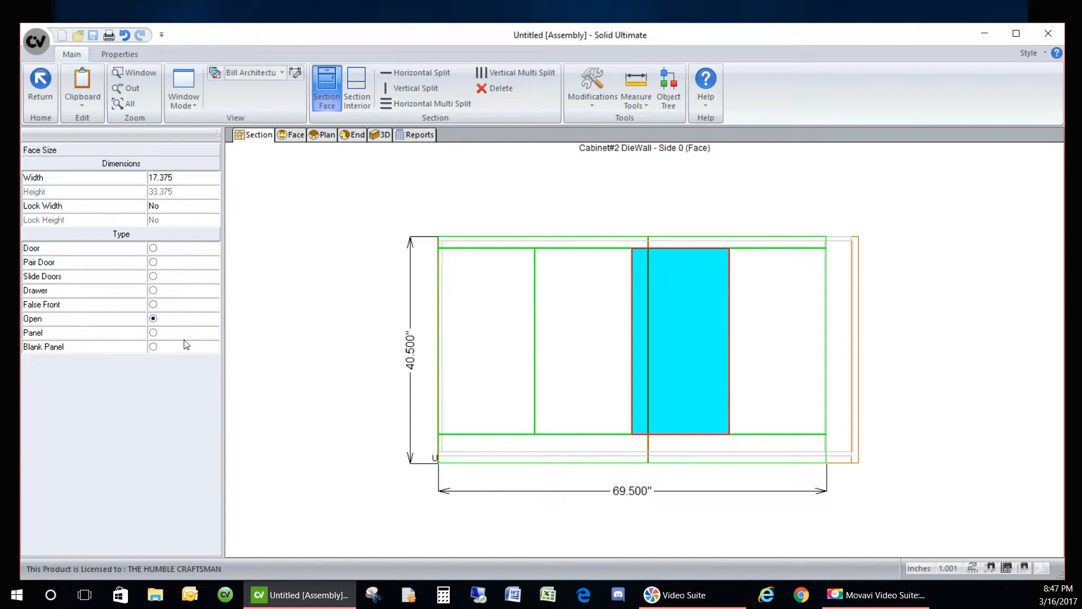
{"action": "left_click", "coordinate": [760, 348]}
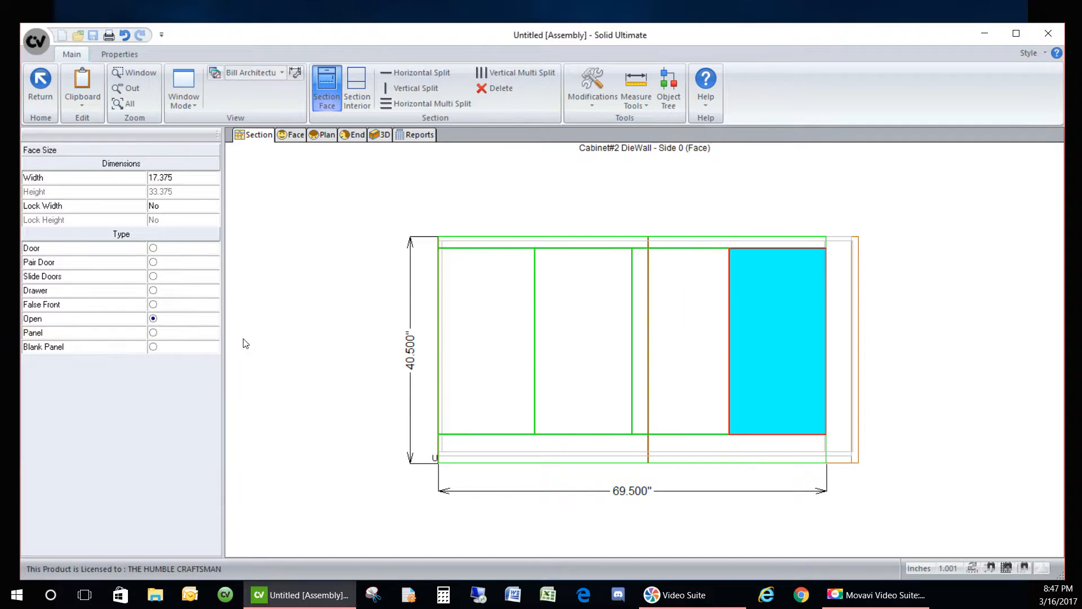
{"action": "left_click", "coordinate": [181, 336]}
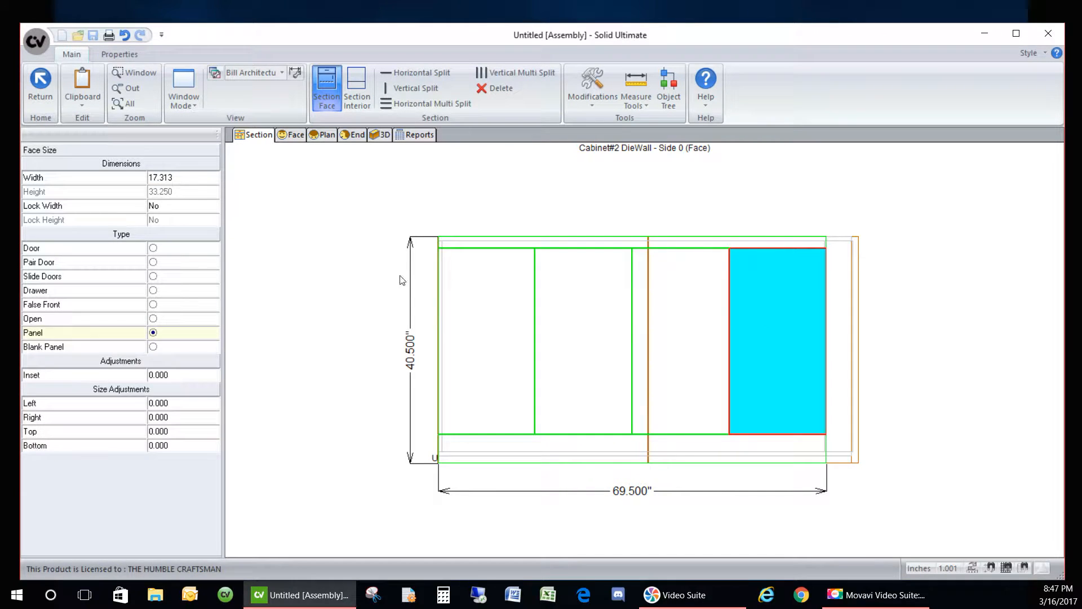
{"action": "left_click", "coordinate": [193, 179]}
{"action": "type", "text": "3"}
{"action": "key", "text": "Return"}
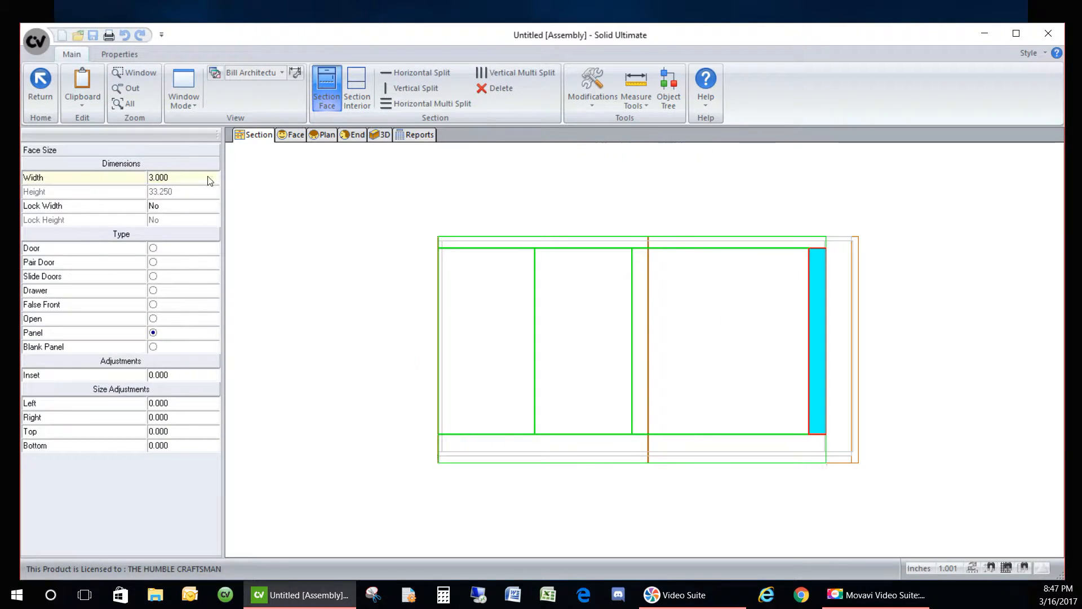
{"action": "left_click", "coordinate": [195, 207]}
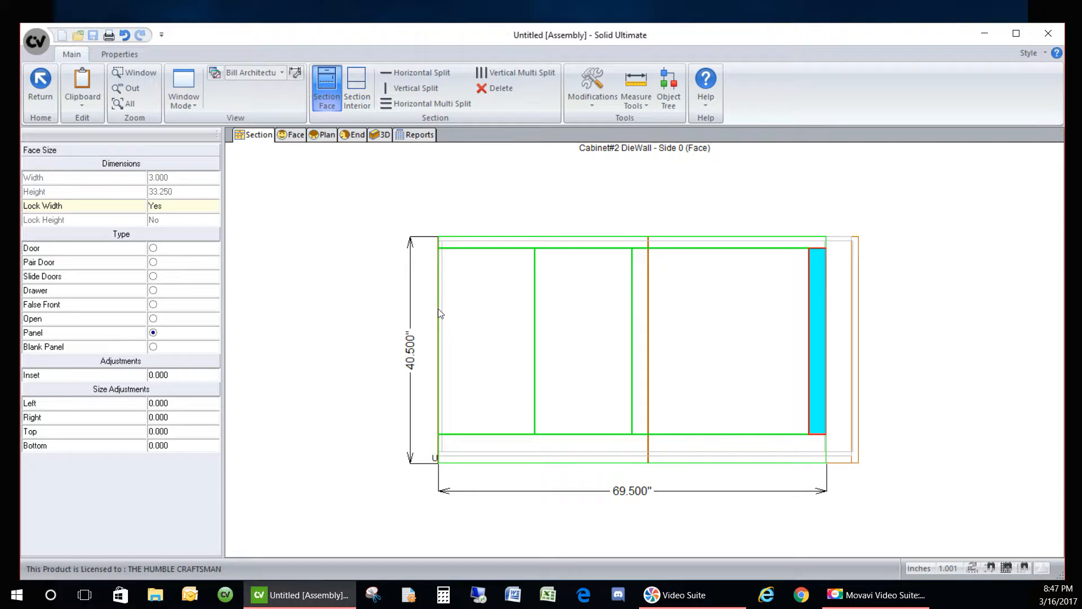
- Give the left end panel a locked 3-inch width
{"action": "left_click", "coordinate": [463, 314]}
{"action": "left_click", "coordinate": [189, 176]}
{"action": "type", "text": "3"}
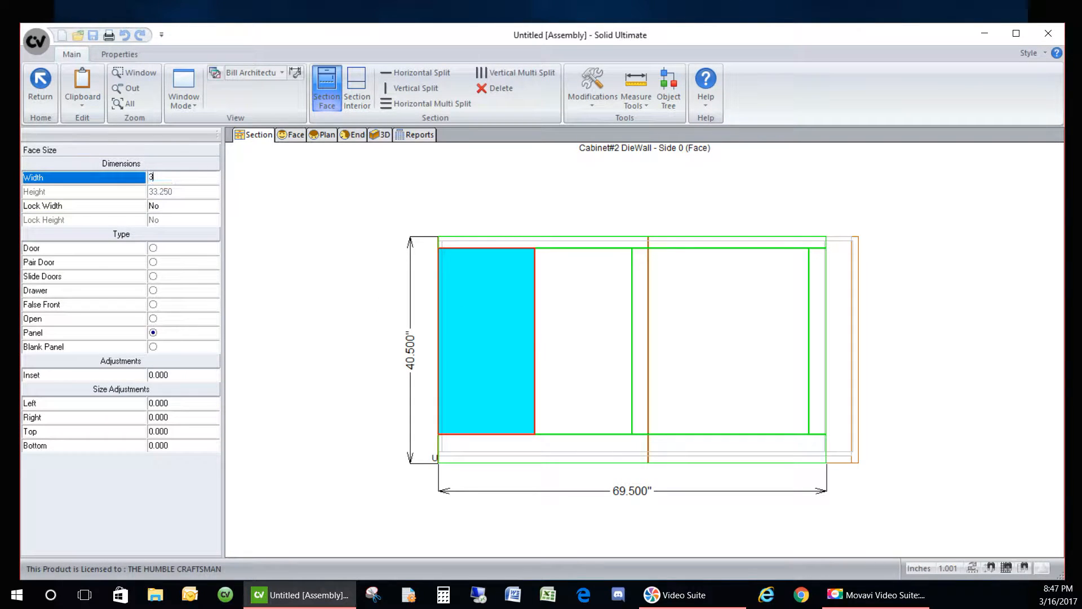
{"action": "key", "text": "Return"}
{"action": "left_click", "coordinate": [175, 207]}
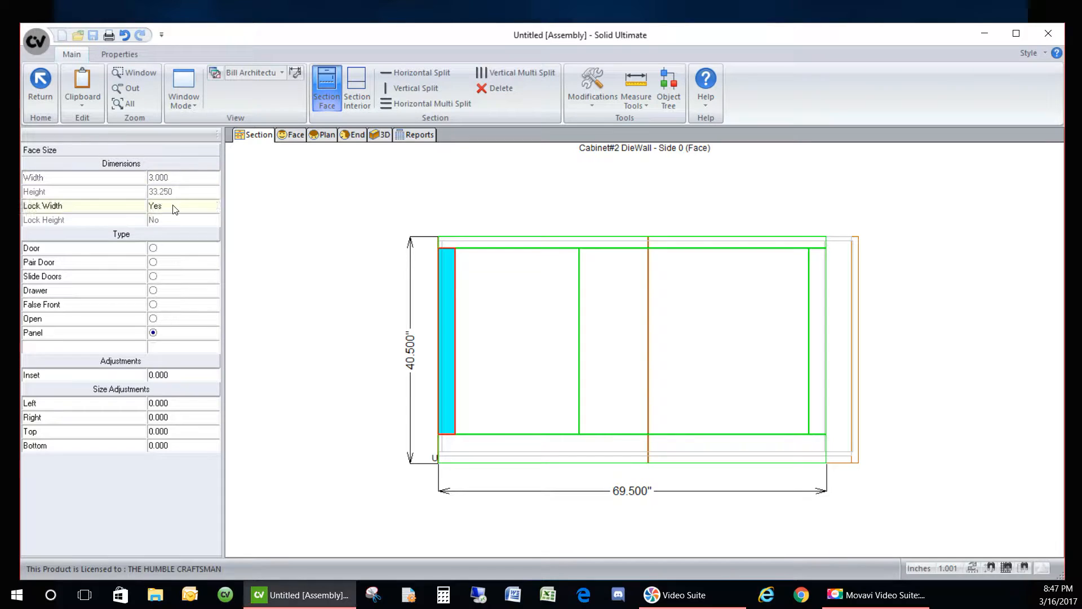
- Lock the left middle opening's width and equalize the two middle openings
{"action": "left_click", "coordinate": [539, 327]}
{"action": "right_click", "coordinate": [539, 327]}
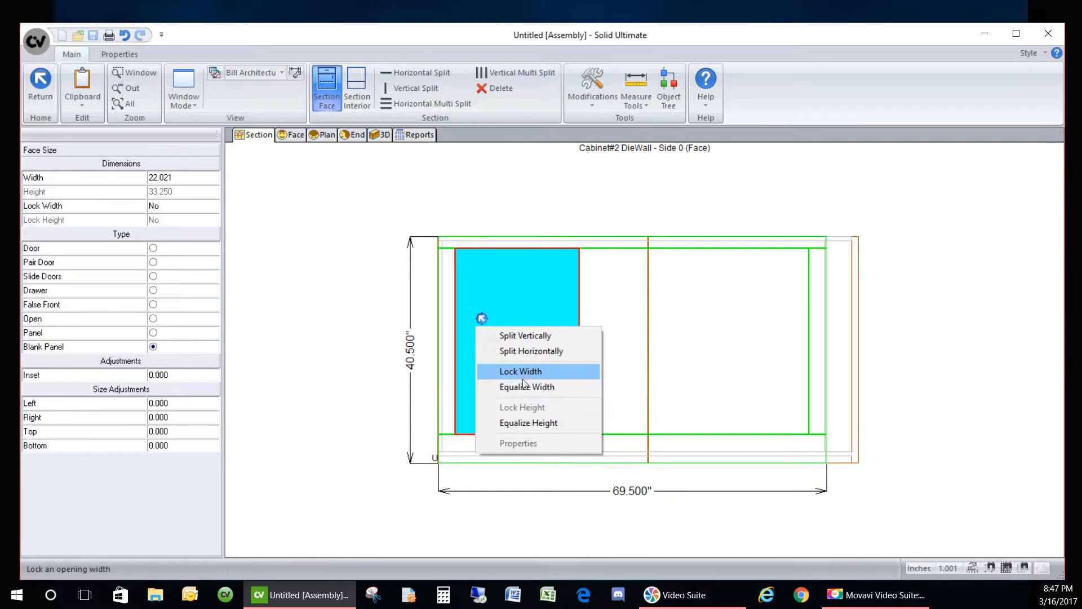
{"action": "left_click", "coordinate": [559, 371]}
{"action": "right_click", "coordinate": [678, 332]}
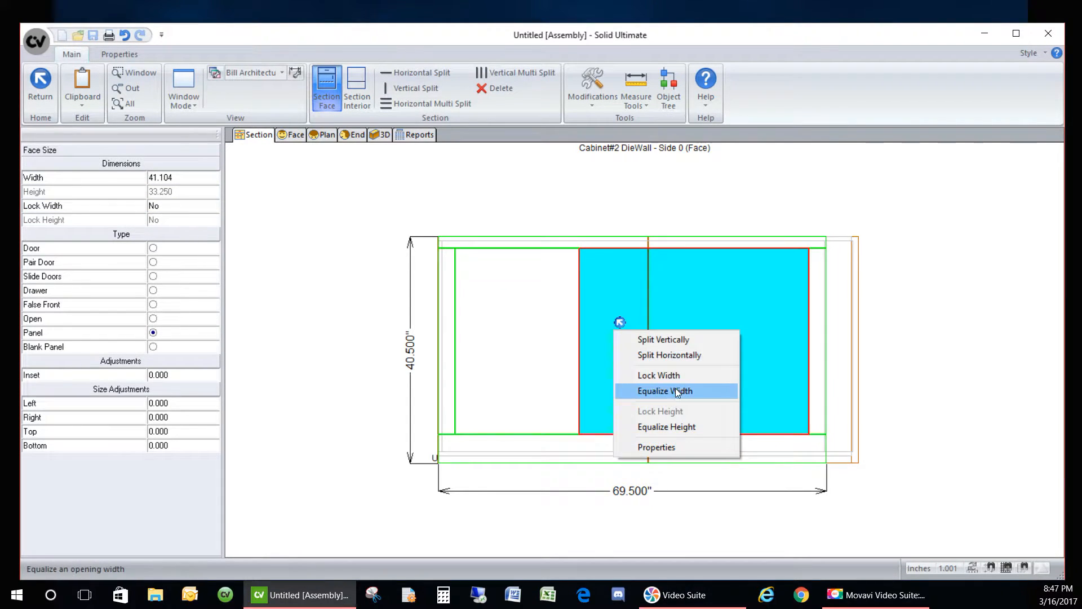
{"action": "left_click", "coordinate": [674, 390]}
{"action": "left_click", "coordinate": [518, 212]}
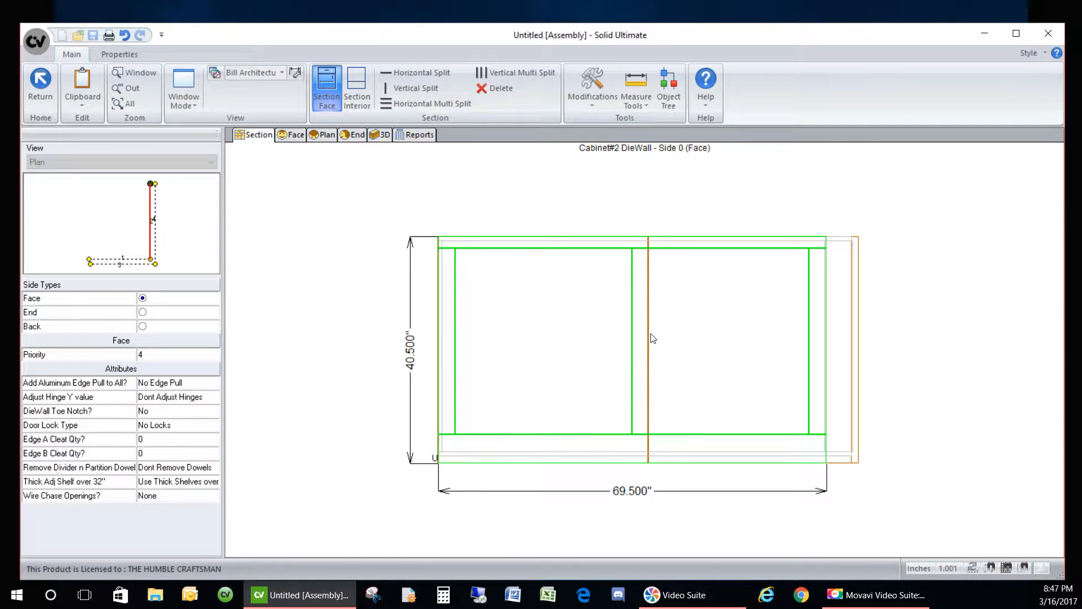
- Switch to the cabinet's plan view showing the 74.000 overall dimension
{"action": "scroll", "coordinate": [653, 280], "scroll_direction": "up", "scroll_amount": 3}
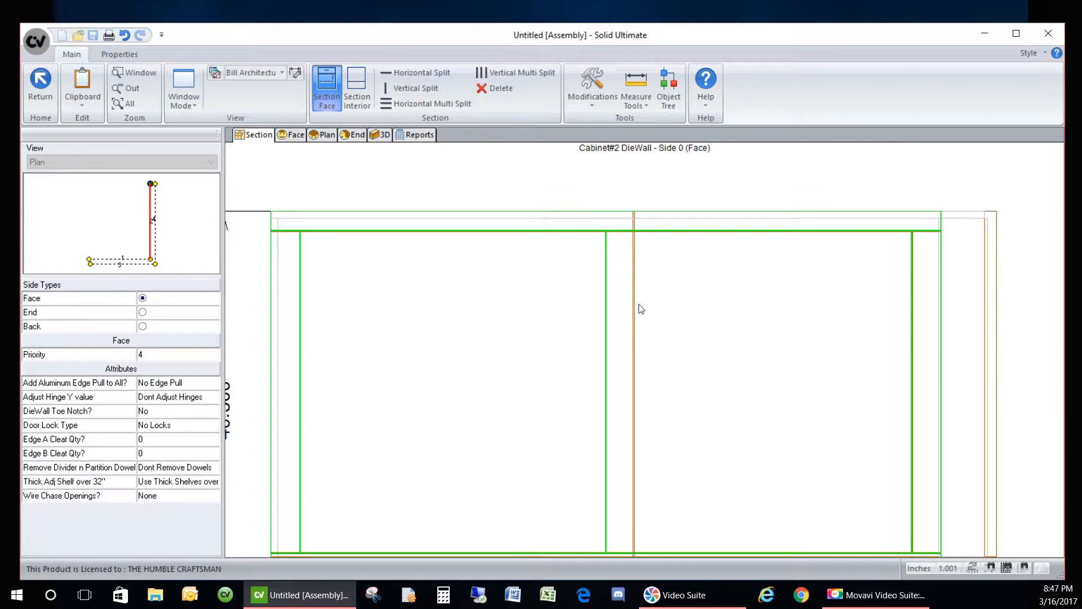
{"action": "scroll", "coordinate": [564, 269], "scroll_direction": "down", "scroll_amount": 2}
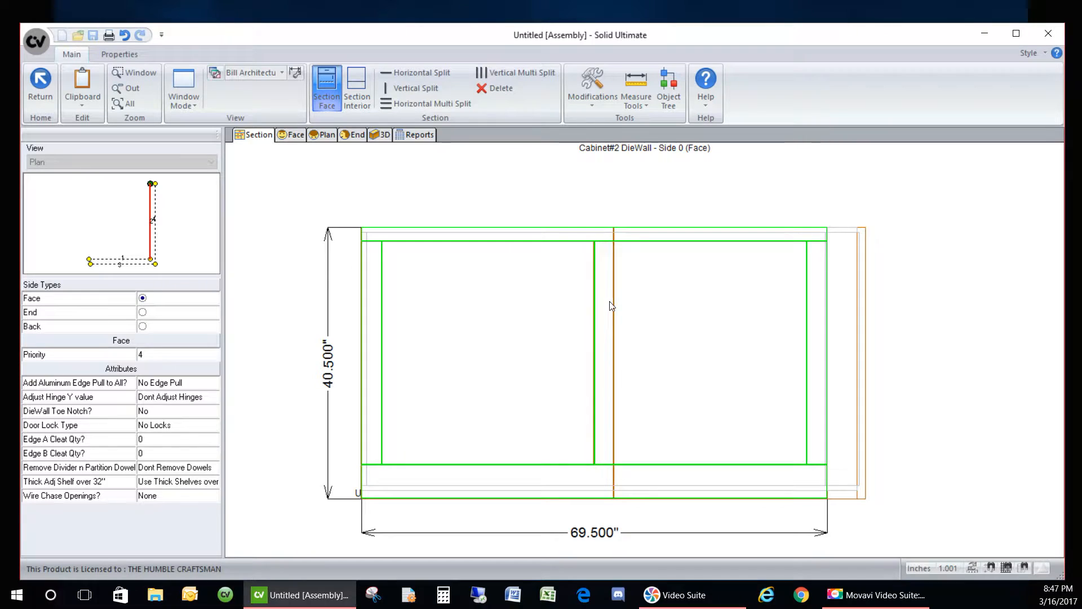
{"action": "left_click", "coordinate": [636, 88]}
{"action": "scroll", "coordinate": [613, 224], "scroll_direction": "up", "scroll_amount": 3}
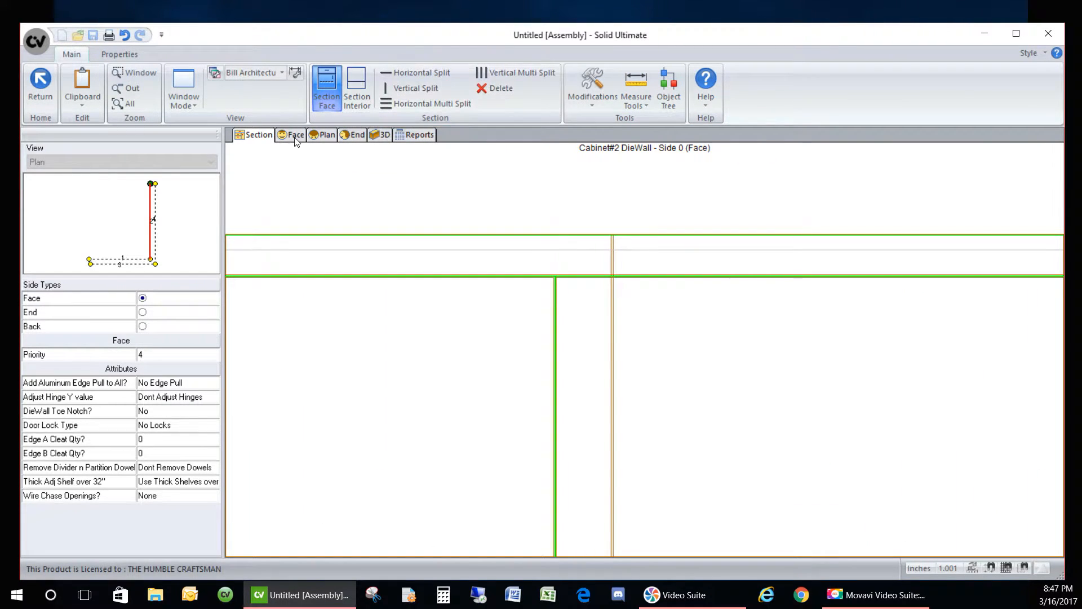
{"action": "left_click", "coordinate": [326, 134]}
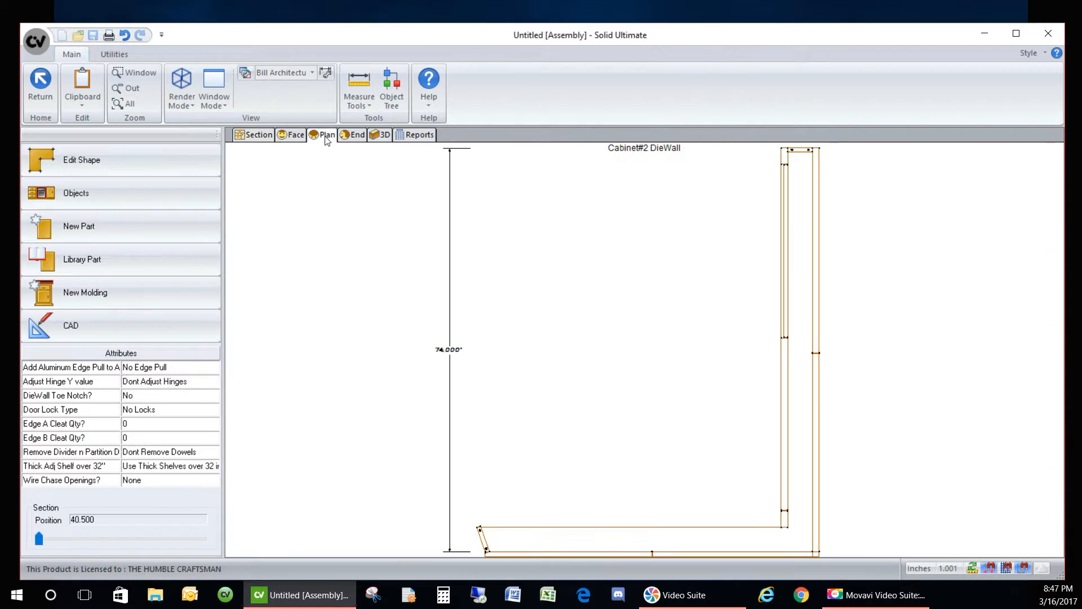
- Measure the wall-corner offset in plan (4.500 across, 3.000 vertical), then return to Section
{"action": "scroll", "coordinate": [878, 359], "scroll_direction": "up", "scroll_amount": 2}
{"action": "scroll", "coordinate": [817, 353], "scroll_direction": "up", "scroll_amount": 3}
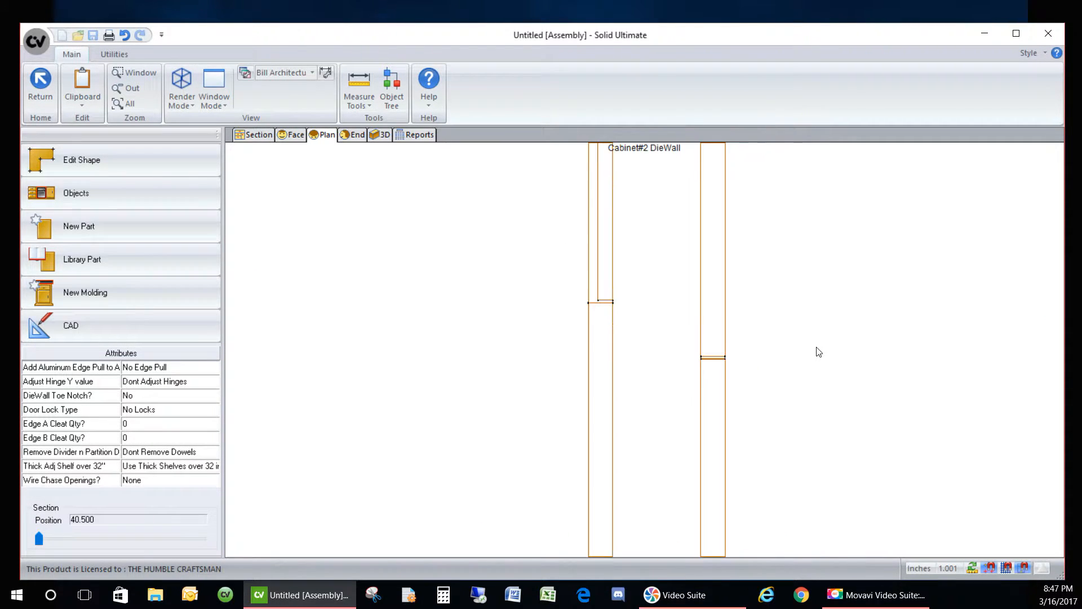
{"action": "left_click", "coordinate": [357, 87]}
{"action": "scroll", "coordinate": [555, 278], "scroll_direction": "up", "scroll_amount": 2}
{"action": "left_click", "coordinate": [536, 288]}
{"action": "scroll", "coordinate": [606, 333], "scroll_direction": "down", "scroll_amount": 6}
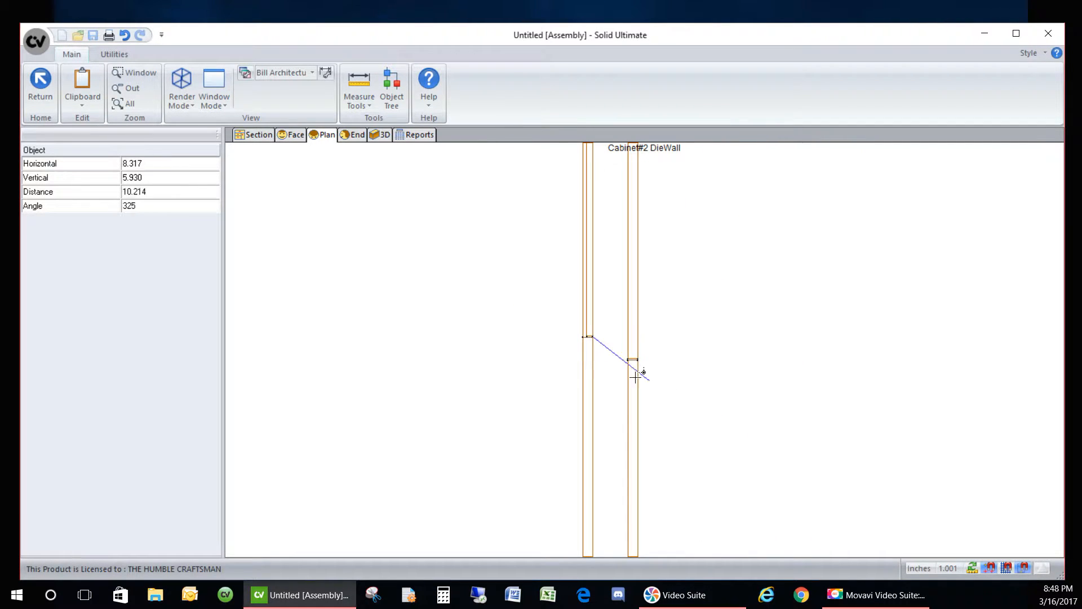
{"action": "scroll", "coordinate": [616, 262], "scroll_direction": "down", "scroll_amount": 2}
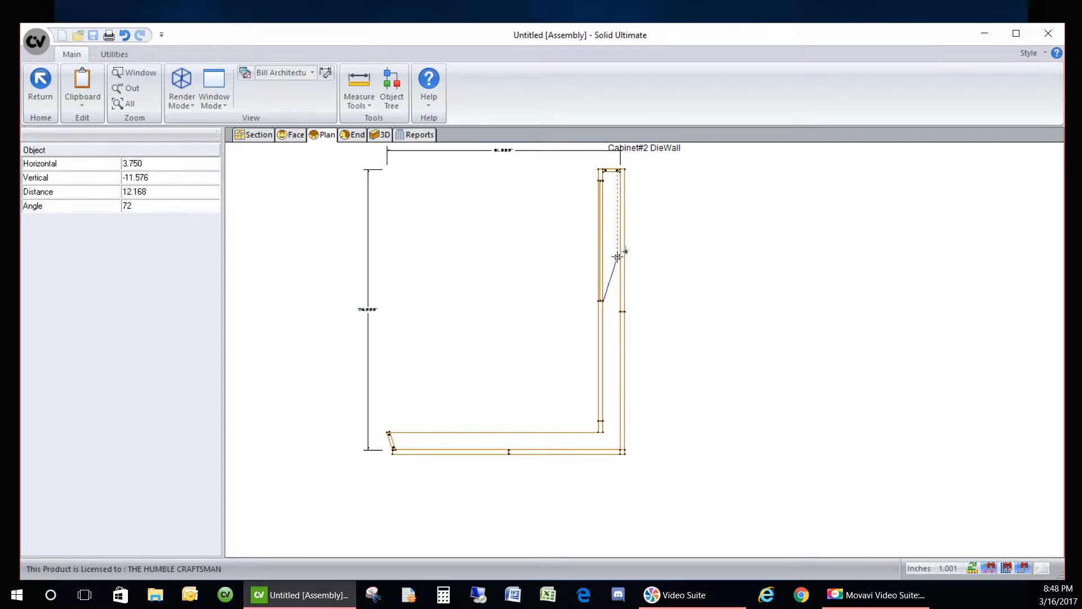
{"action": "scroll", "coordinate": [618, 252], "scroll_direction": "up", "scroll_amount": 9}
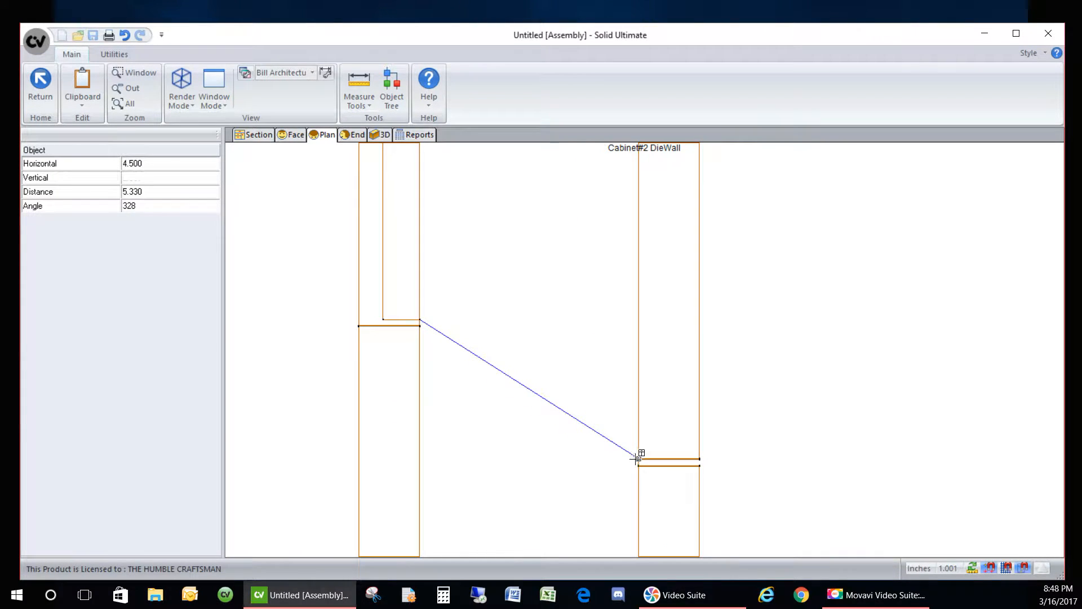
{"action": "left_click", "coordinate": [638, 465]}
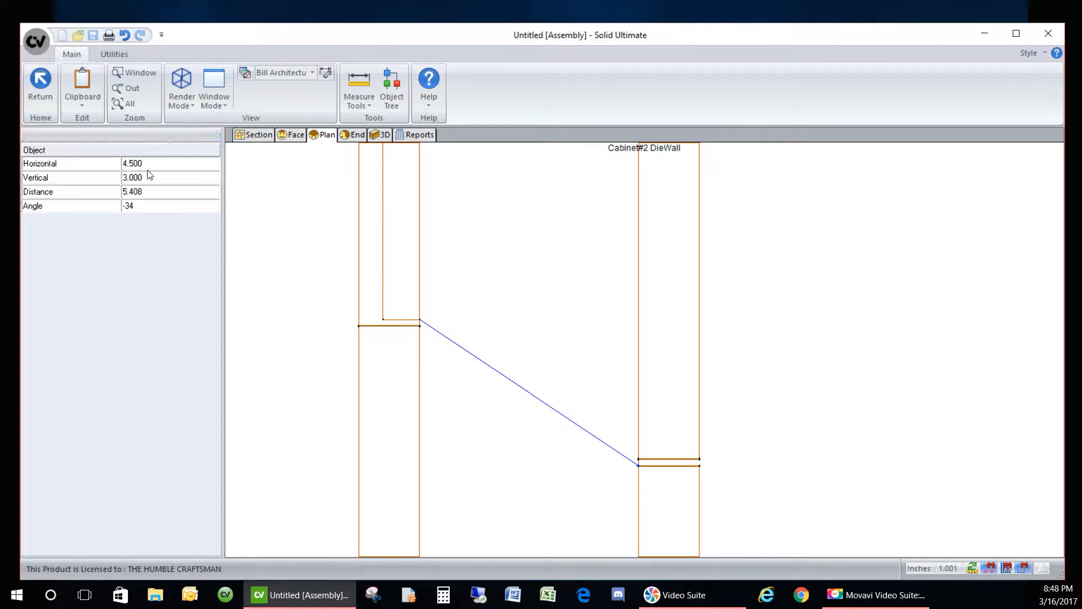
{"action": "left_click", "coordinate": [237, 138]}
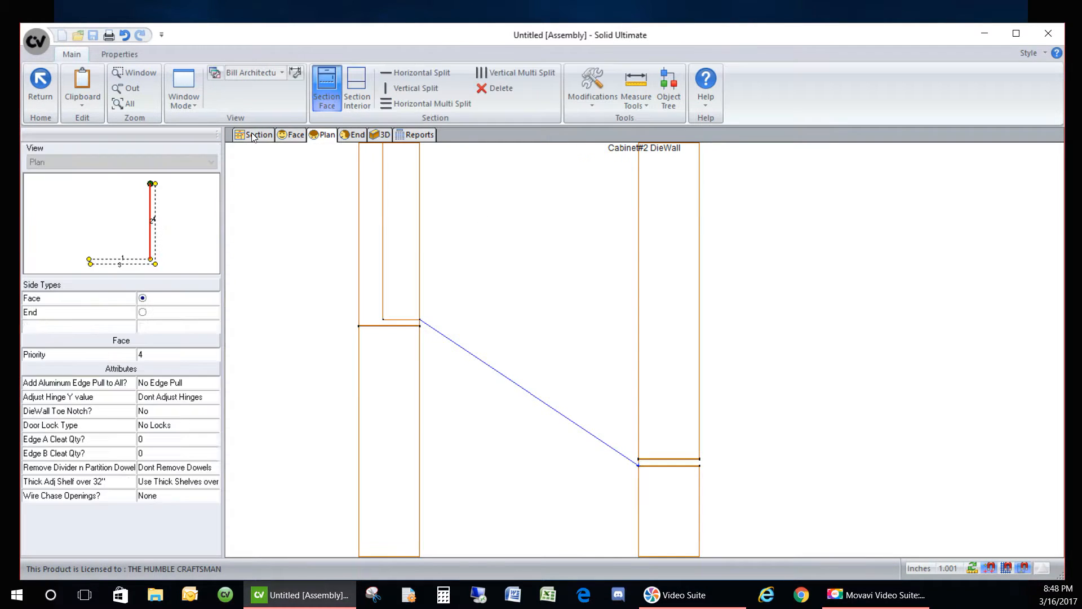
- Change the right opening's equal-width setting and widen the left blank panel by 3 inches
{"action": "left_click", "coordinate": [516, 307]}
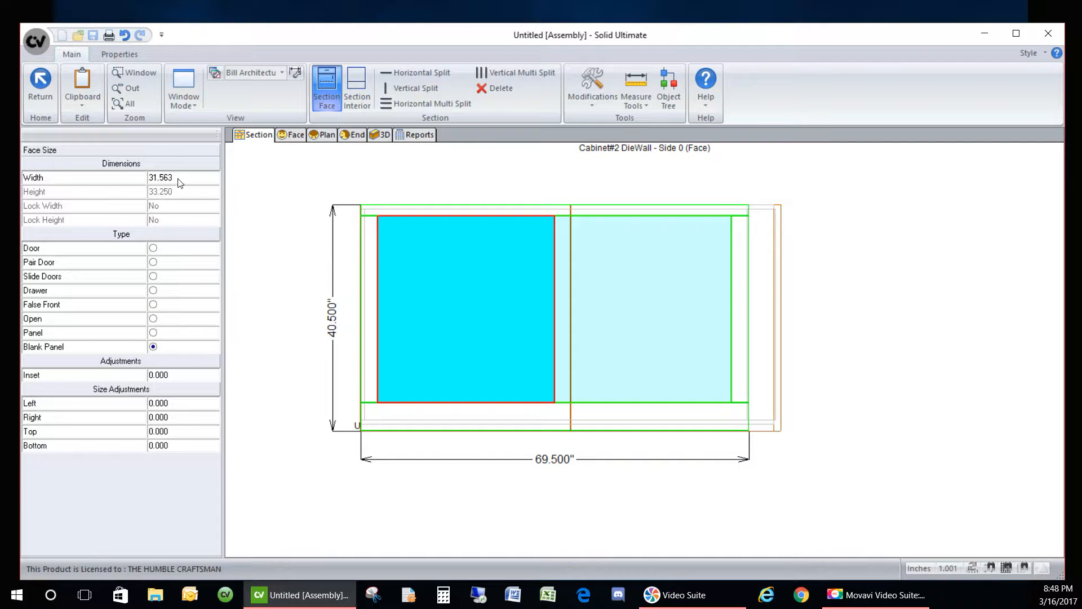
{"action": "right_click", "coordinate": [614, 283]}
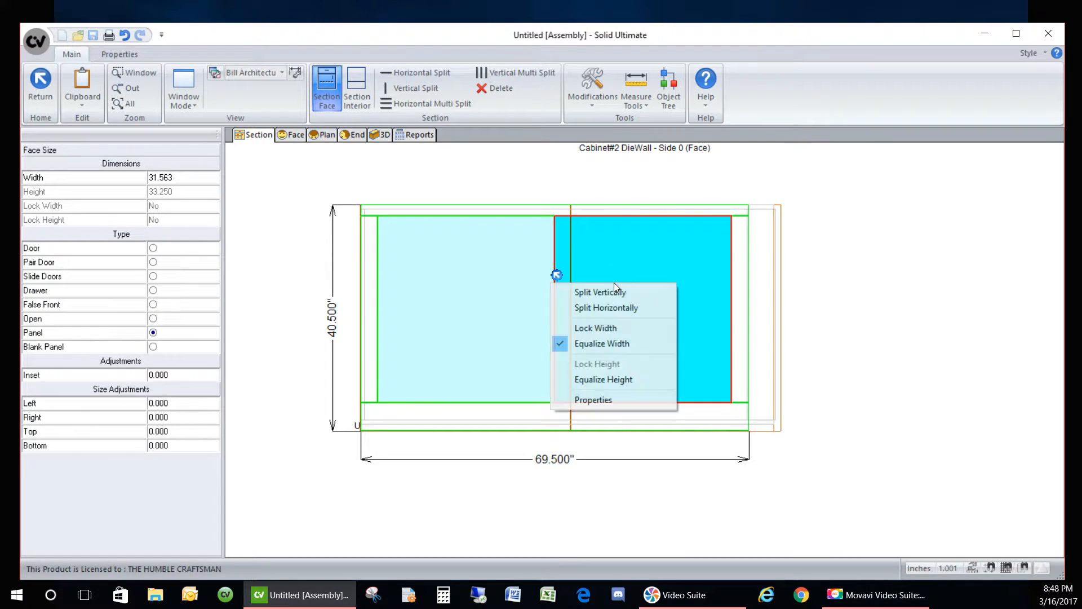
{"action": "left_click", "coordinate": [603, 344]}
{"action": "left_click", "coordinate": [464, 278]}
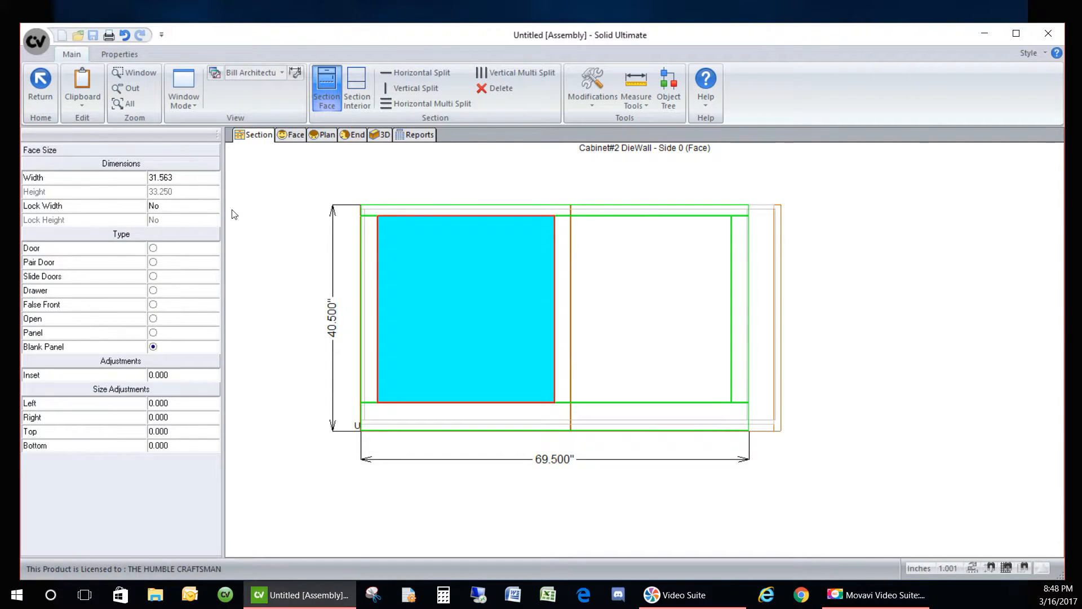
{"action": "left_click", "coordinate": [188, 177]}
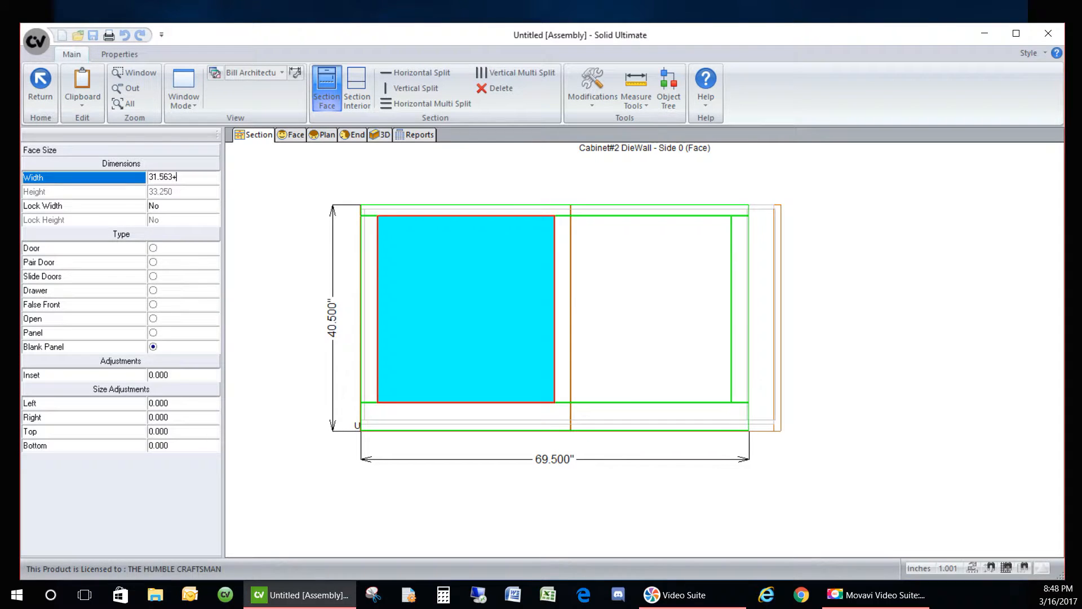
{"action": "type", "text": "+3"}
{"action": "key", "text": "Return"}
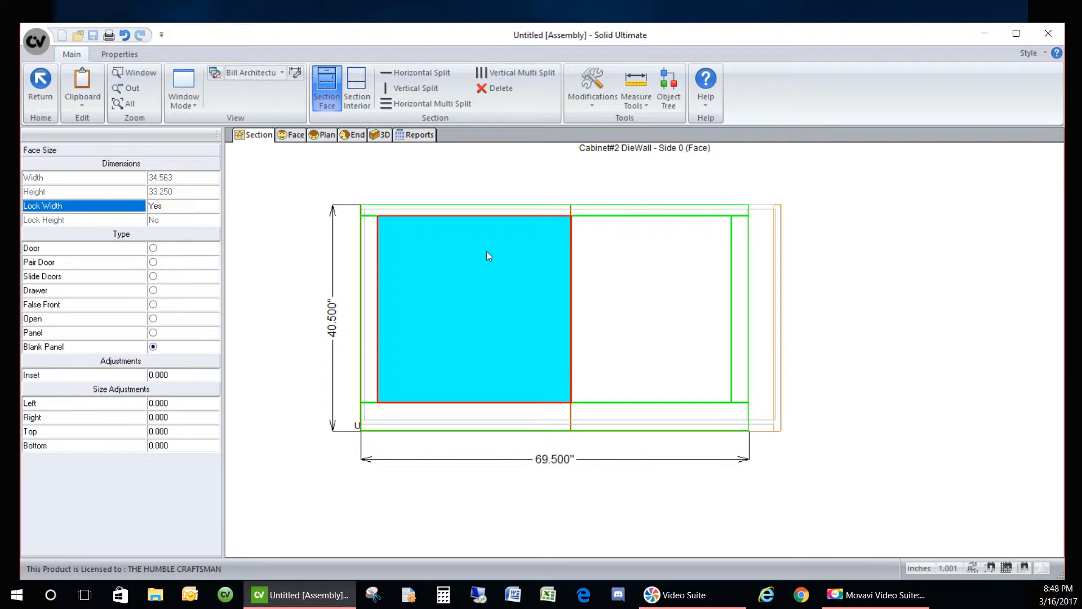
{"action": "left_click", "coordinate": [496, 188]}
- Unlock the left blank panel, trim it to 34.438 wide, and relock its width
{"action": "scroll", "coordinate": [571, 218], "scroll_direction": "up", "scroll_amount": 5}
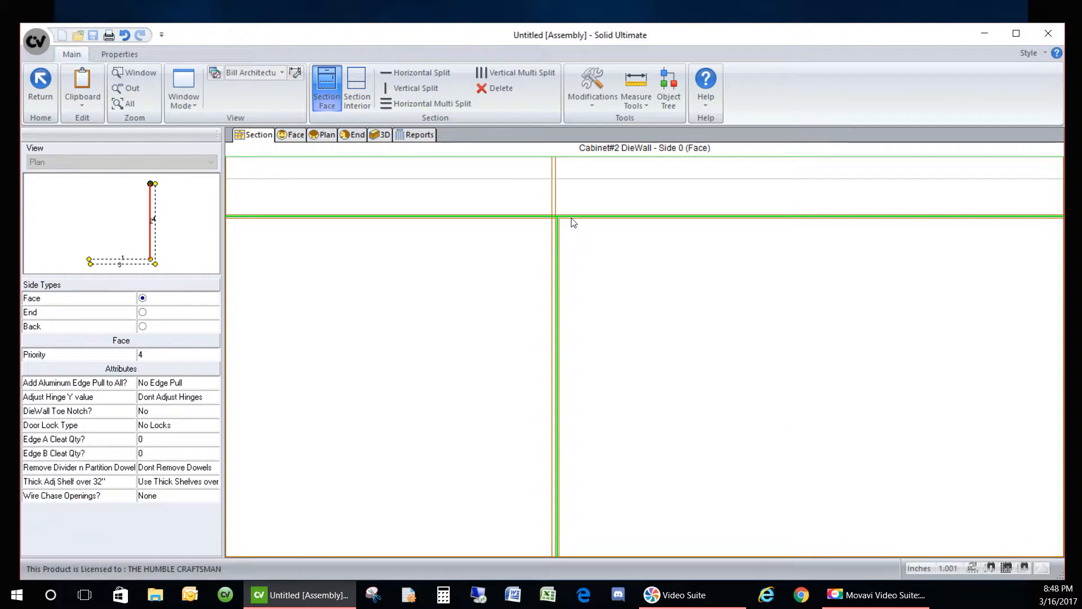
{"action": "scroll", "coordinate": [573, 221], "scroll_direction": "down", "scroll_amount": 2}
{"action": "scroll", "coordinate": [540, 228], "scroll_direction": "down", "scroll_amount": 2}
{"action": "left_click", "coordinate": [500, 271]}
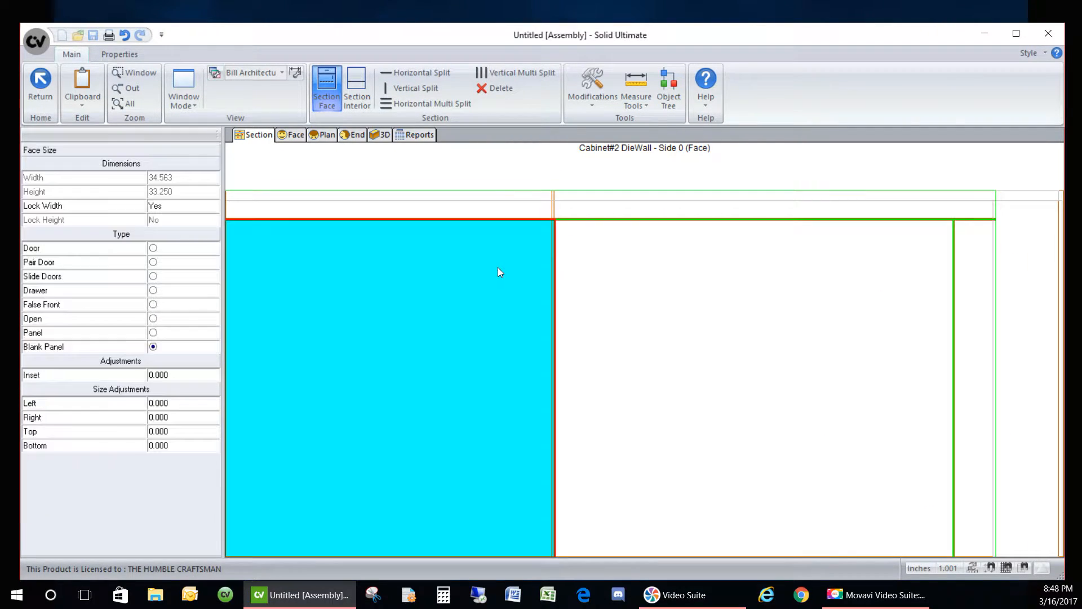
{"action": "double_click", "coordinate": [192, 209]}
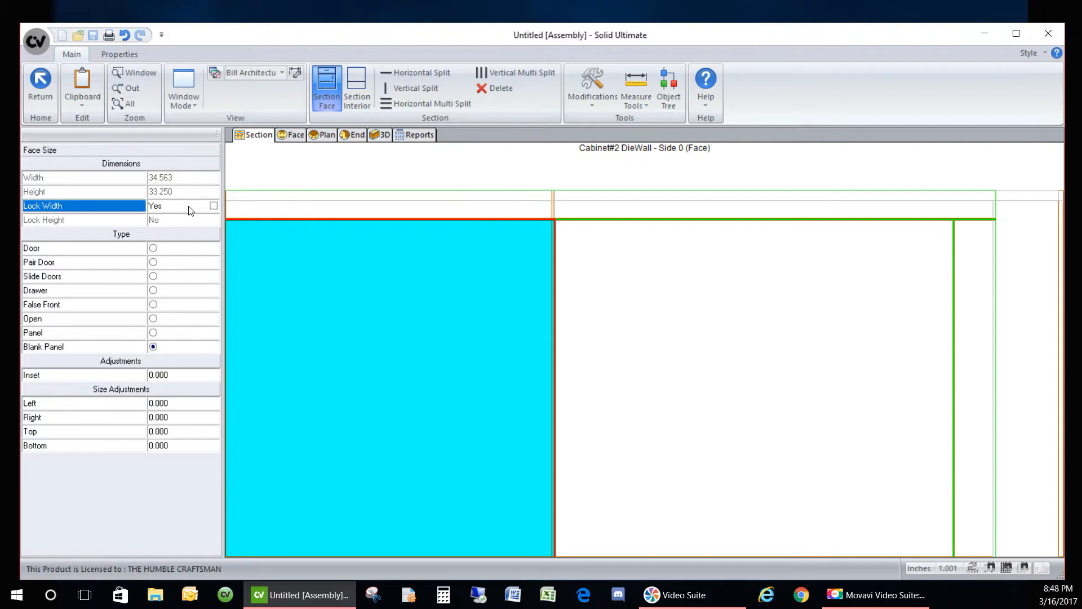
{"action": "left_click", "coordinate": [191, 178]}
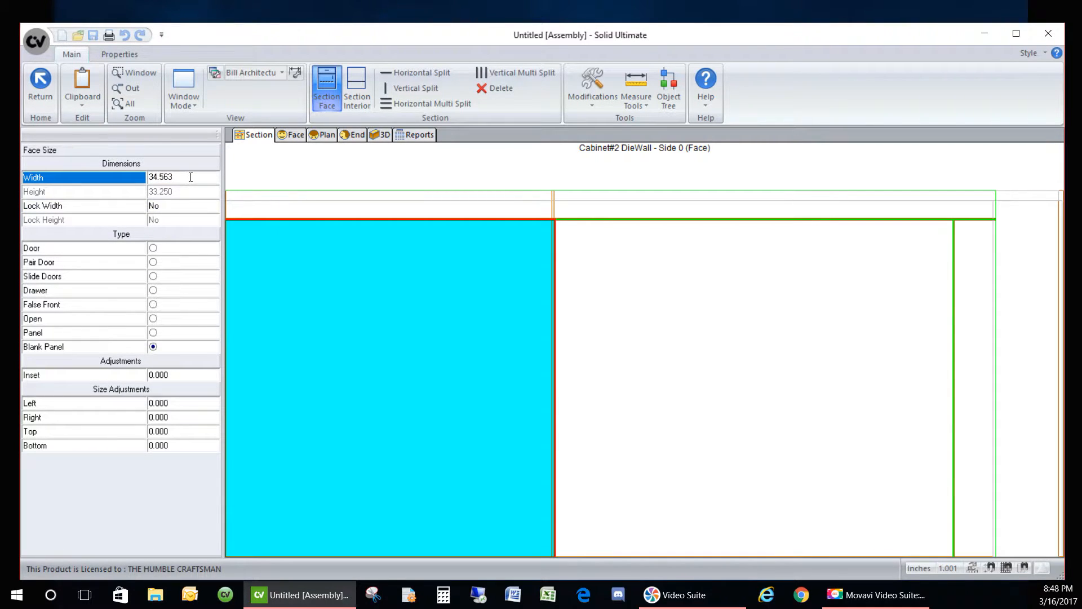
{"action": "key", "text": "Return"}
{"action": "left_click", "coordinate": [194, 177]}
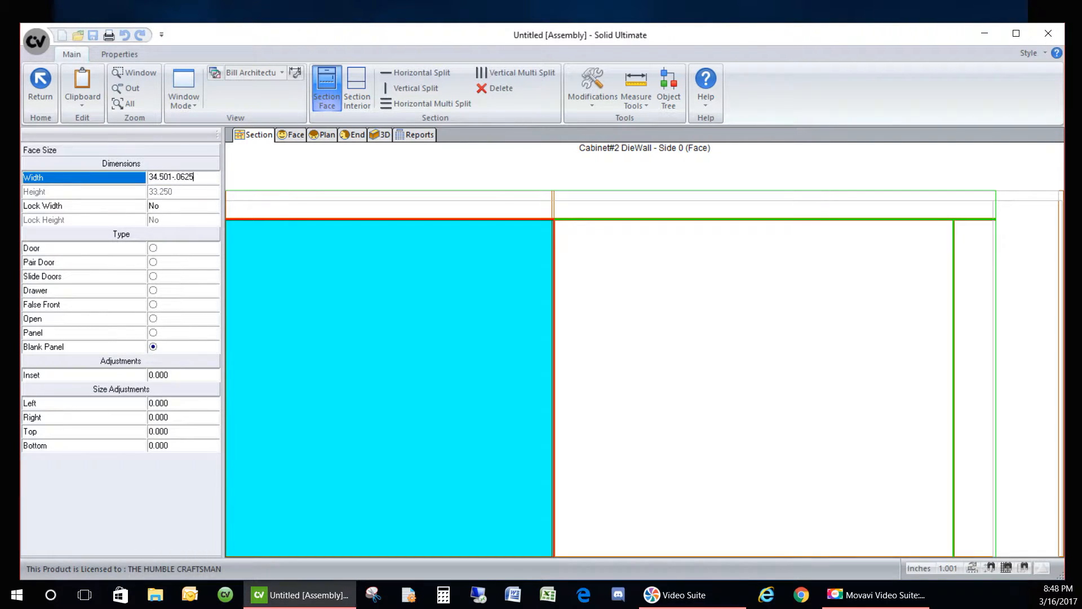
{"action": "key", "text": "Return"}
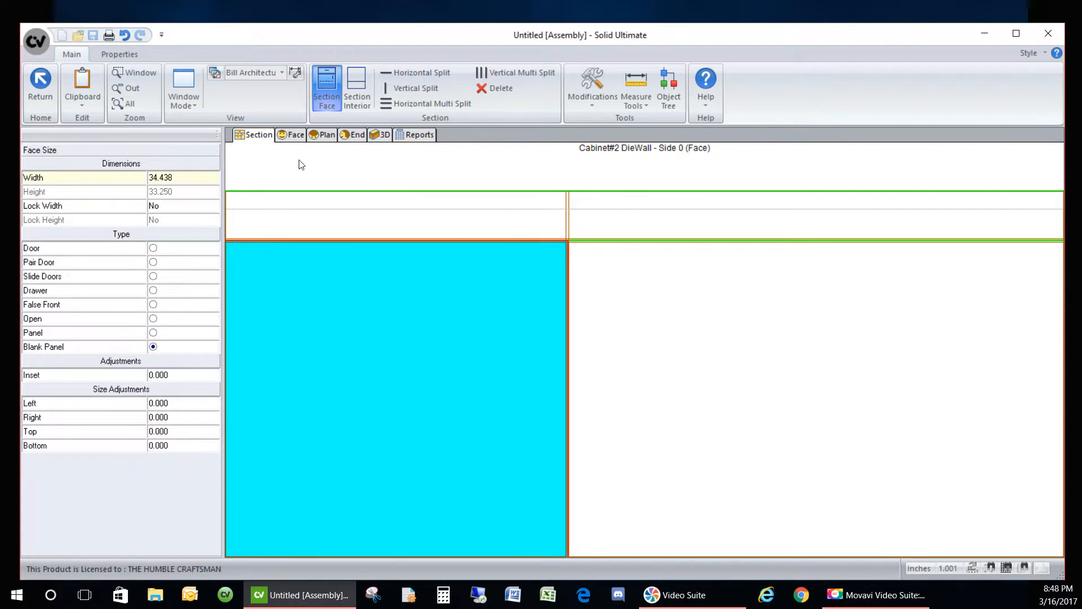
{"action": "left_click", "coordinate": [540, 234]}
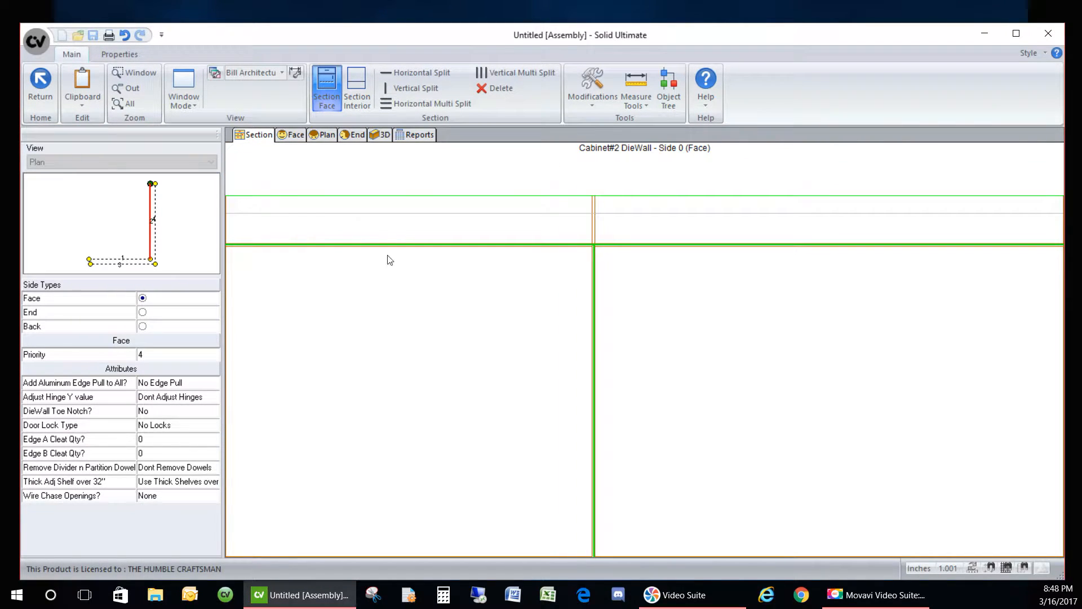
{"action": "left_click", "coordinate": [248, 231]}
{"action": "double_click", "coordinate": [190, 208]}
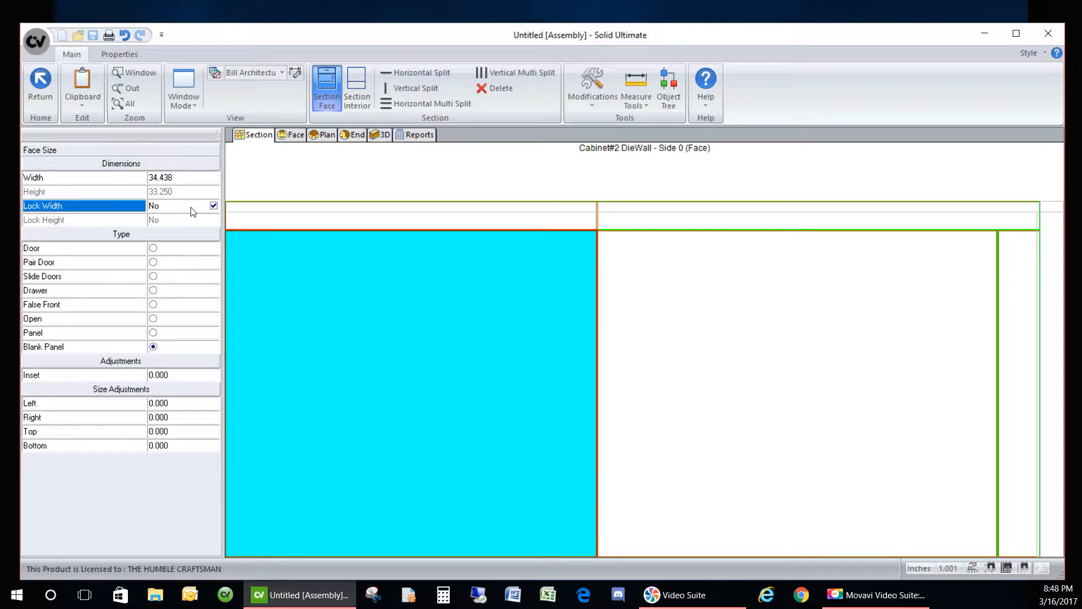
{"action": "left_click", "coordinate": [391, 174]}
- Switch to DieWall Side 1 and view the L-shaped assembly in 3D
{"action": "scroll", "coordinate": [487, 233], "scroll_direction": "down", "scroll_amount": 4}
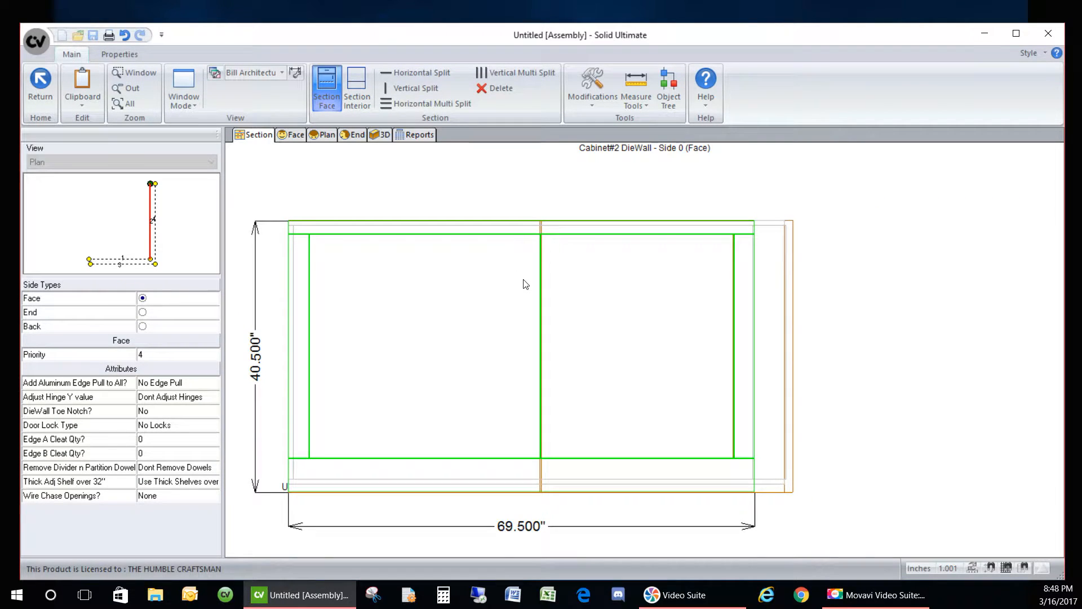
{"action": "left_click", "coordinate": [453, 332]}
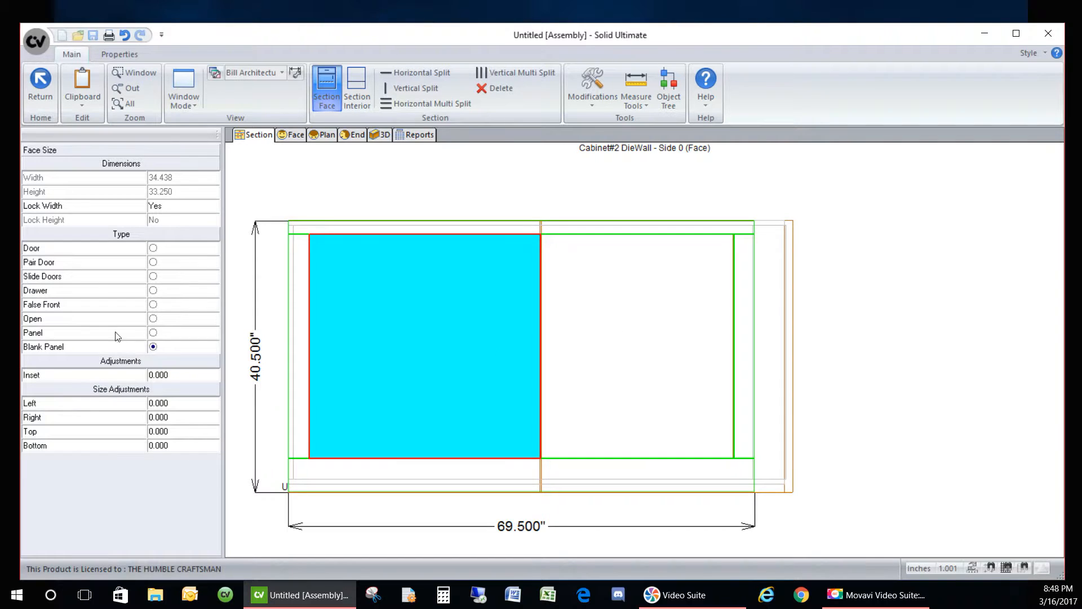
{"action": "left_click", "coordinate": [586, 330]}
{"action": "left_click", "coordinate": [460, 193]}
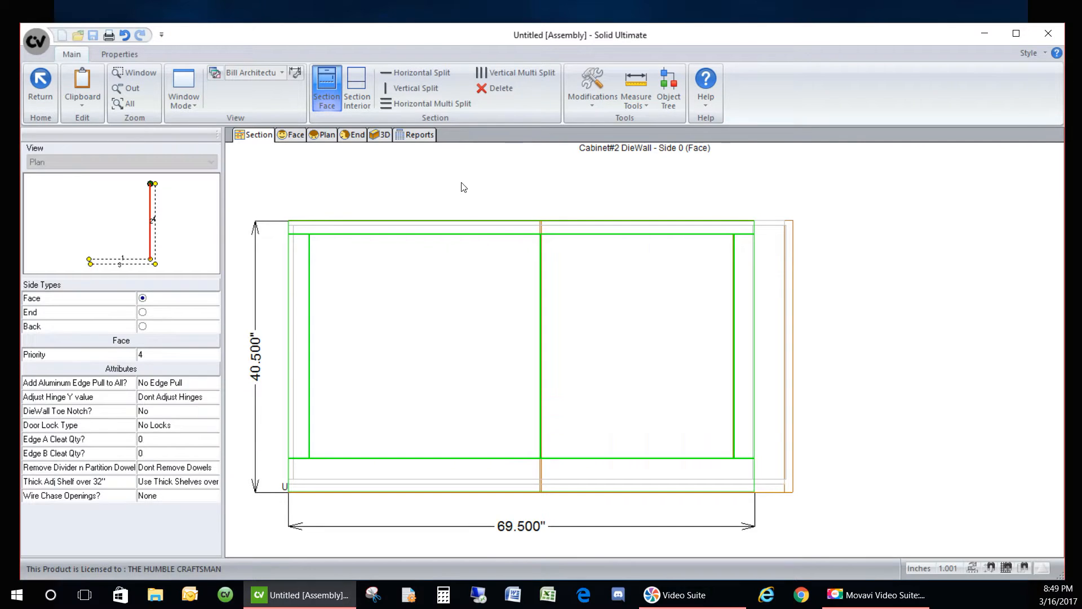
{"action": "left_click", "coordinate": [119, 254]}
{"action": "left_click", "coordinate": [623, 308]}
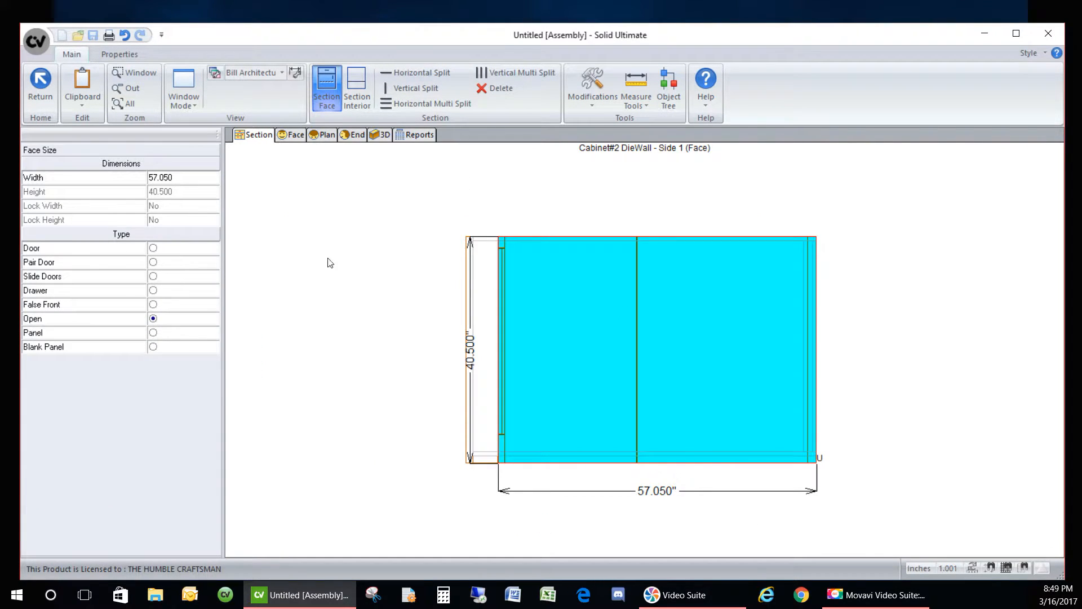
{"action": "left_click", "coordinate": [378, 134]}
- Split the Side 1 face horizontally into three equal Open openings, each 57.050 by 13.500
{"action": "left_click_drag", "start_coordinate": [597, 278], "coordinate": [182, 261]}
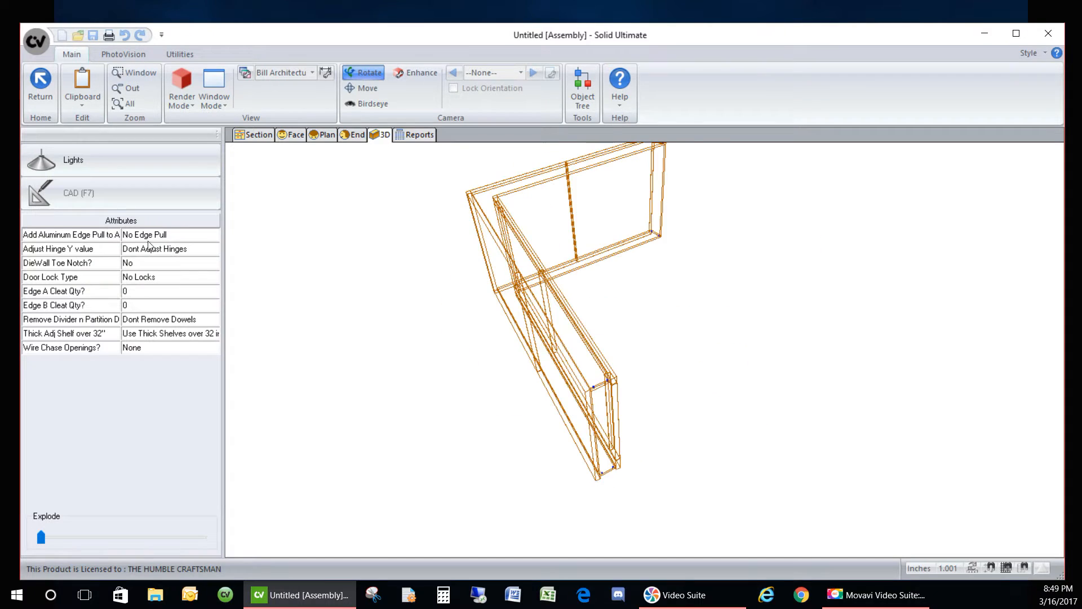
{"action": "left_click", "coordinate": [248, 136]}
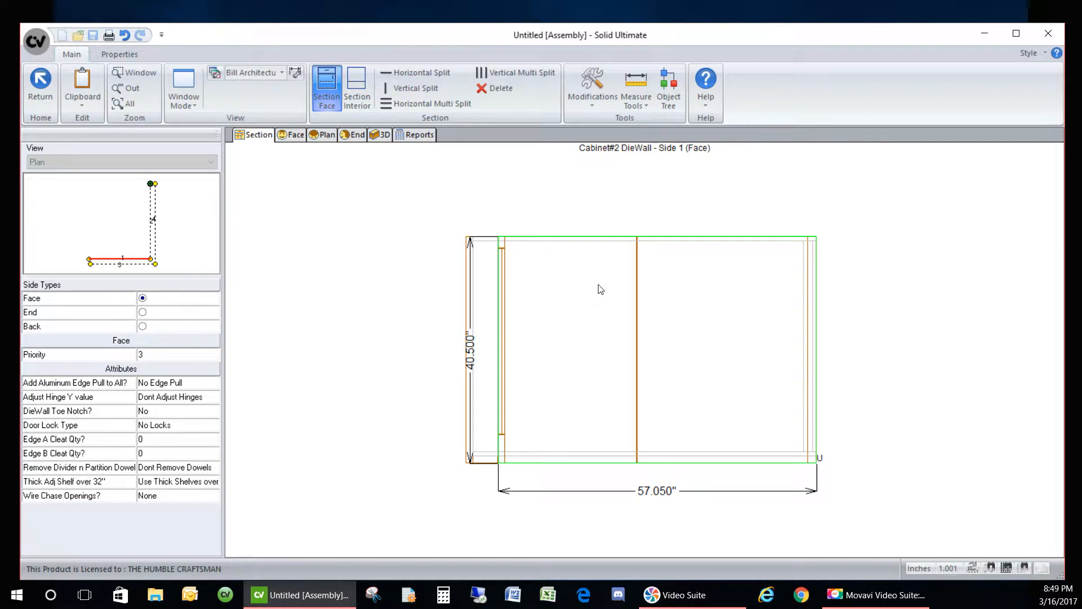
{"action": "left_click", "coordinate": [610, 327]}
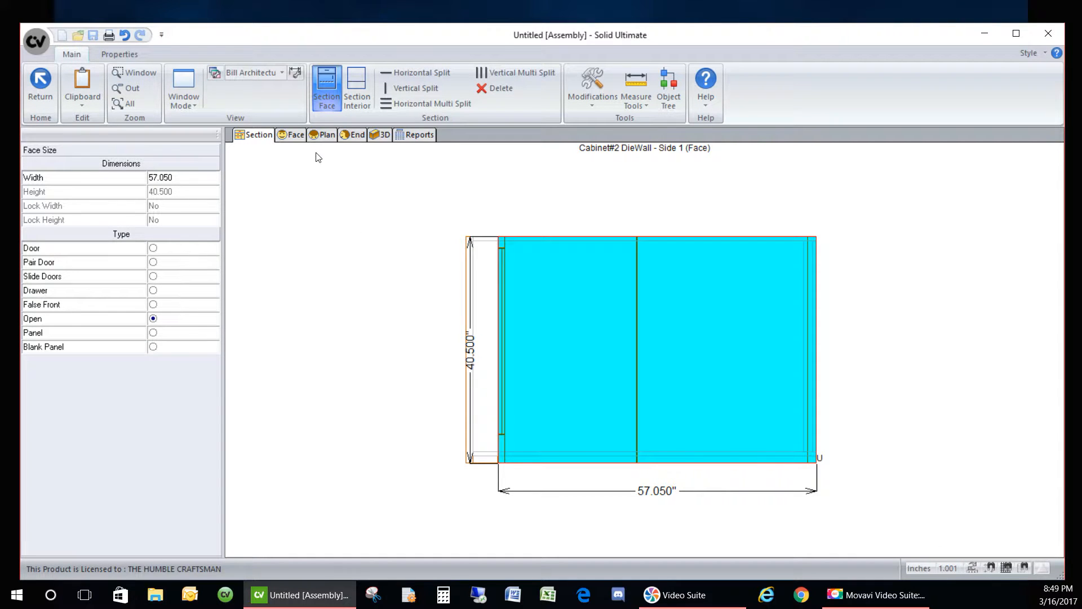
{"action": "left_click", "coordinate": [426, 104]}
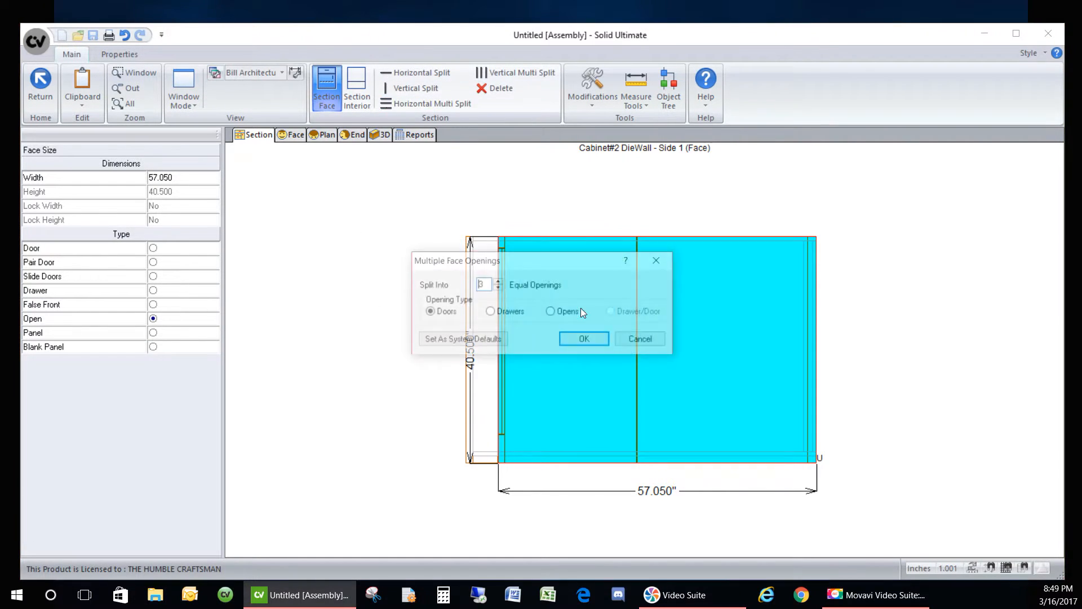
{"action": "left_click", "coordinate": [566, 320]}
{"action": "left_click", "coordinate": [580, 338]}
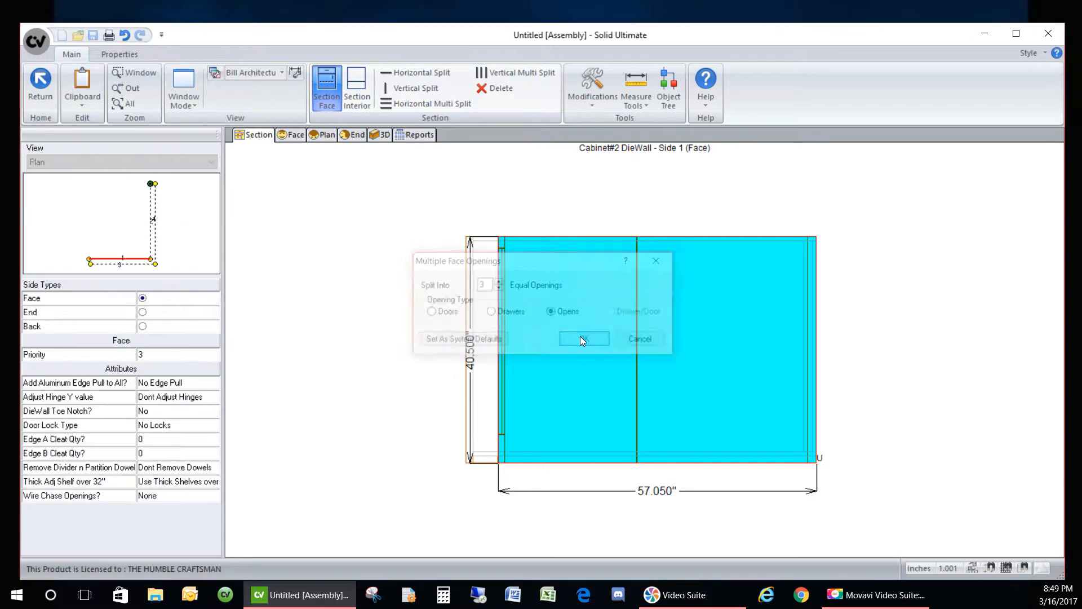
{"action": "left_click", "coordinate": [558, 285]}
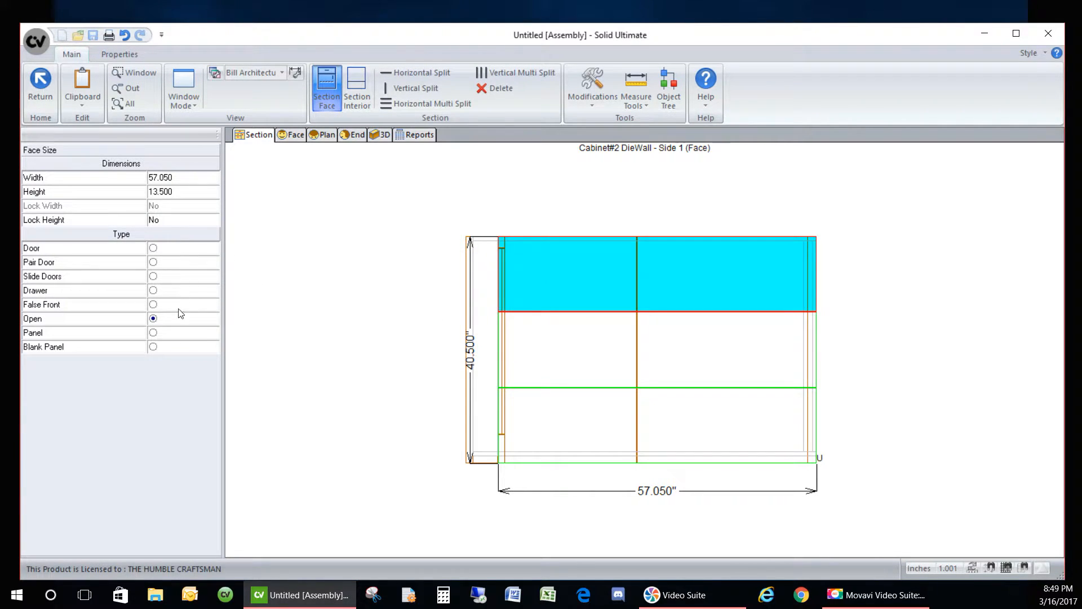
- Make the top, middle and bottom openings of Side 1 panels
{"action": "left_click", "coordinate": [169, 333]}
{"action": "left_click", "coordinate": [553, 342]}
{"action": "left_click", "coordinate": [188, 334]}
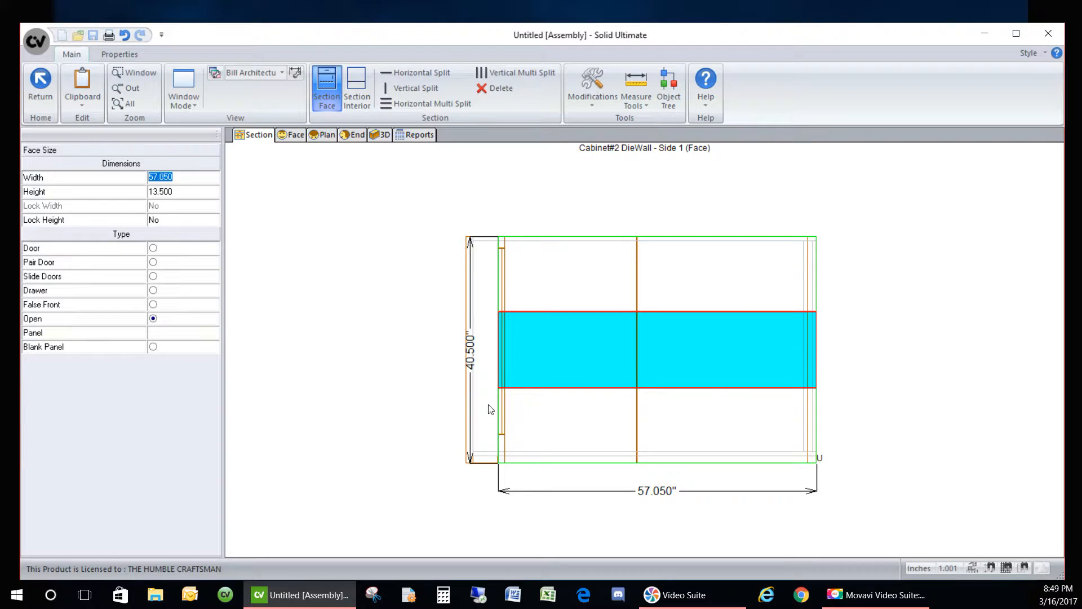
{"action": "left_click", "coordinate": [530, 416]}
{"action": "left_click", "coordinate": [205, 339]}
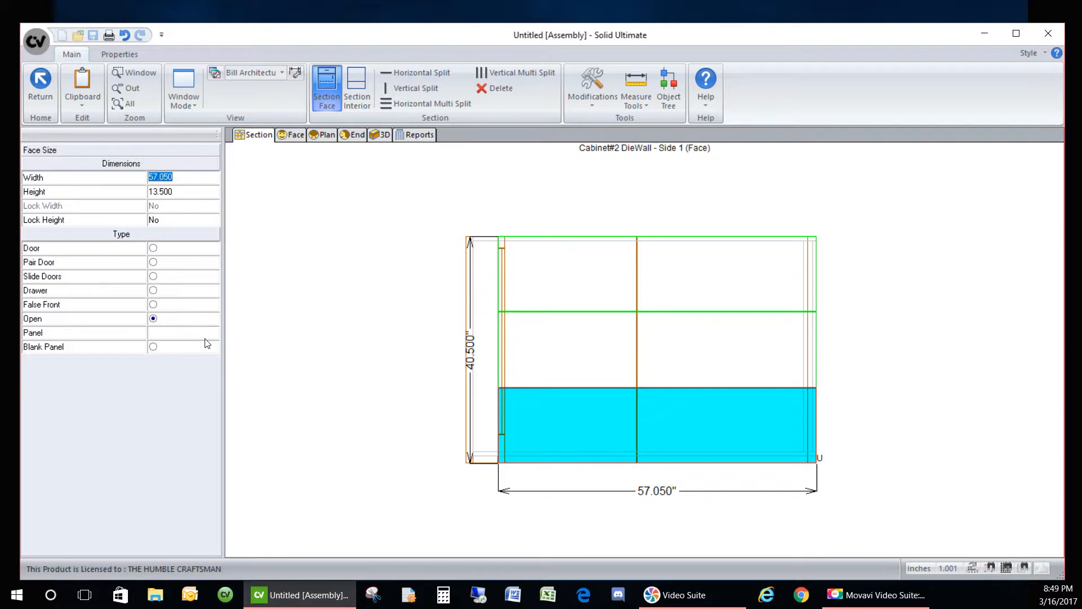
- Set the top panel to a locked 2.000 height
{"action": "left_click", "coordinate": [580, 288]}
{"action": "left_click", "coordinate": [198, 192]}
{"action": "type", "text": "2"}
{"action": "key", "text": "Return"}
{"action": "left_click", "coordinate": [207, 224]}
- Set the bottom panel to a locked 5.000 height, leaving a 33.250 middle
{"action": "left_click", "coordinate": [596, 415]}
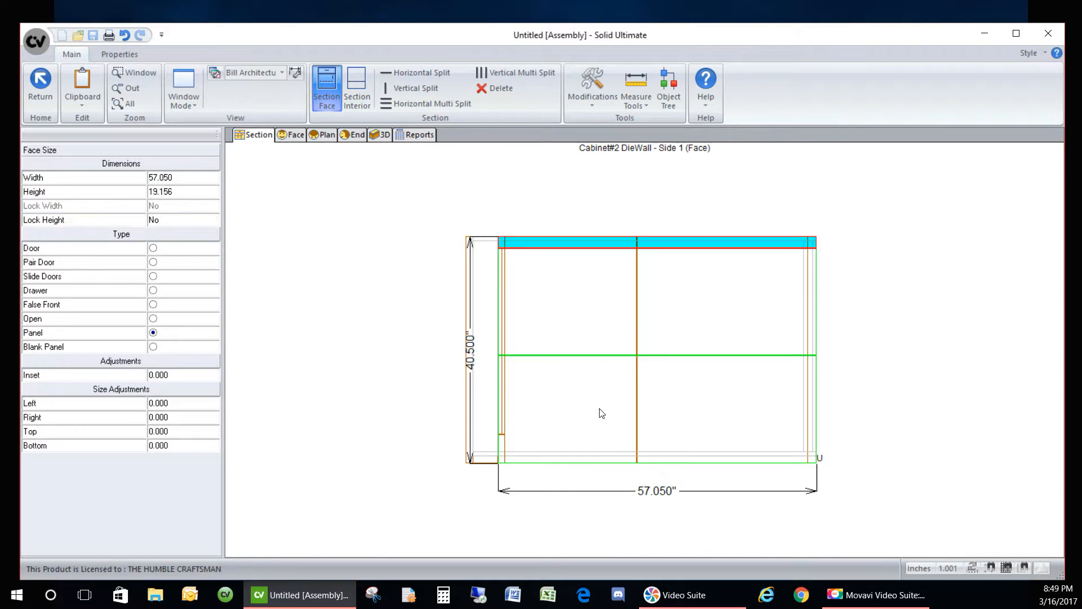
{"action": "left_click", "coordinate": [182, 194]}
{"action": "type", "text": "5"}
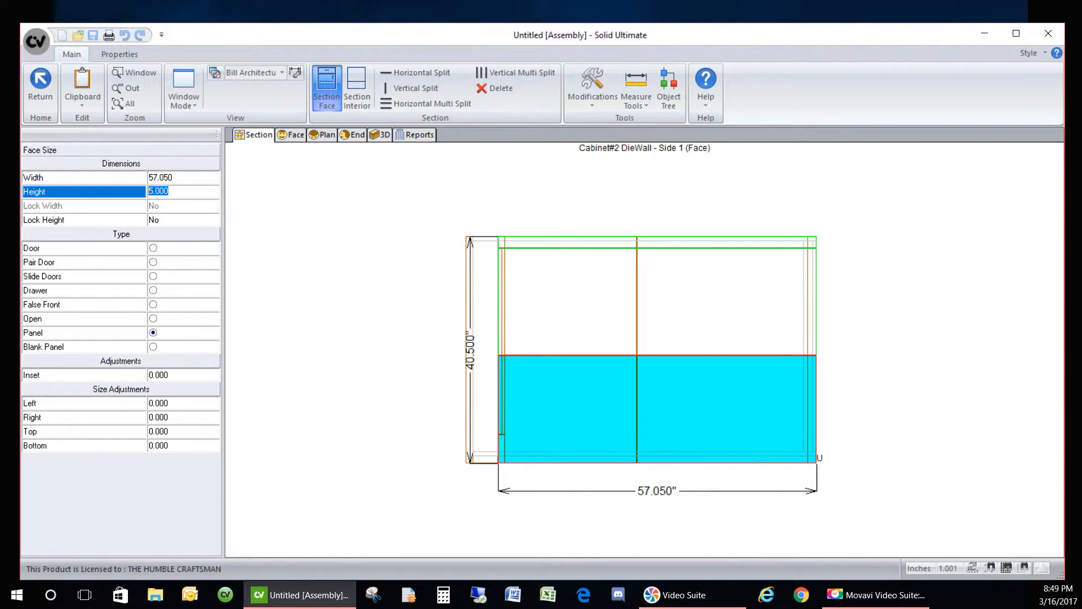
{"action": "key", "text": "Return"}
{"action": "left_click", "coordinate": [202, 224]}
{"action": "left_click", "coordinate": [583, 373]}
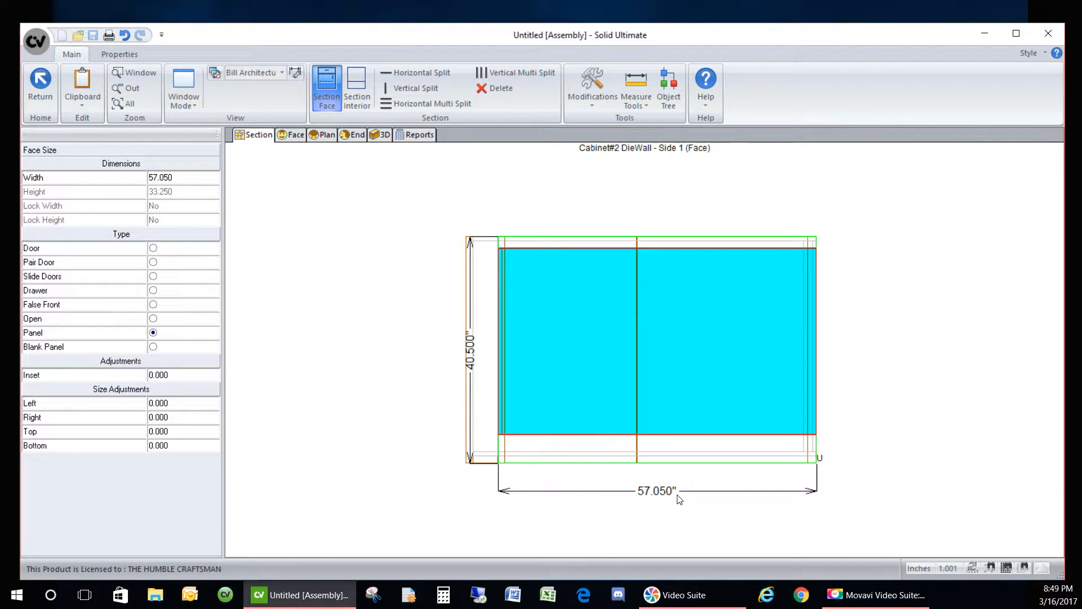
- Split the 33.250 middle panel vertically into four equal openings
{"action": "left_click", "coordinate": [515, 73]}
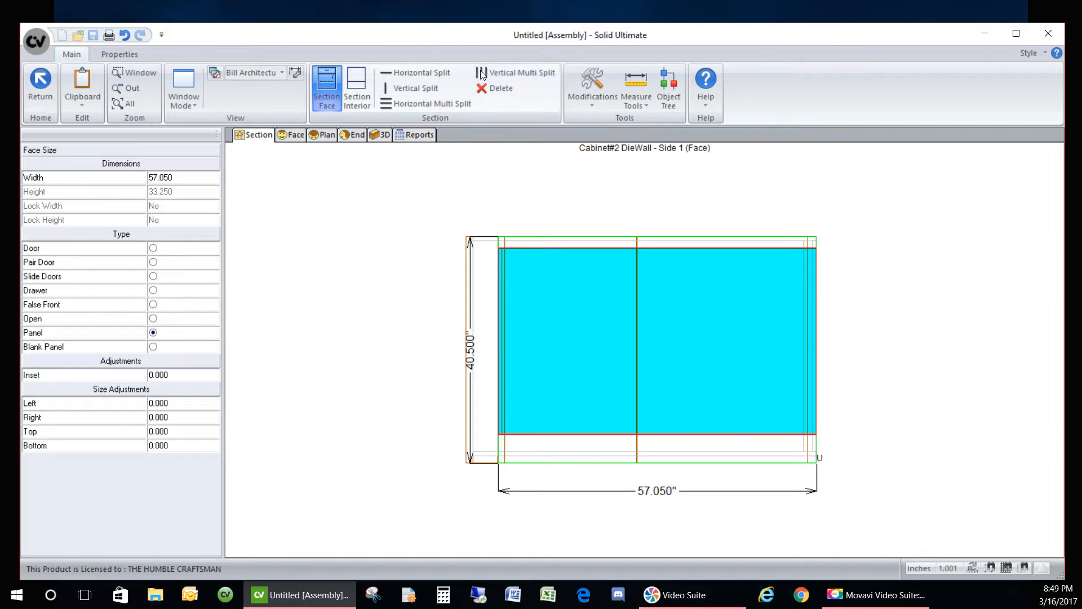
{"action": "left_click", "coordinate": [498, 284]}
{"action": "left_click", "coordinate": [498, 283]}
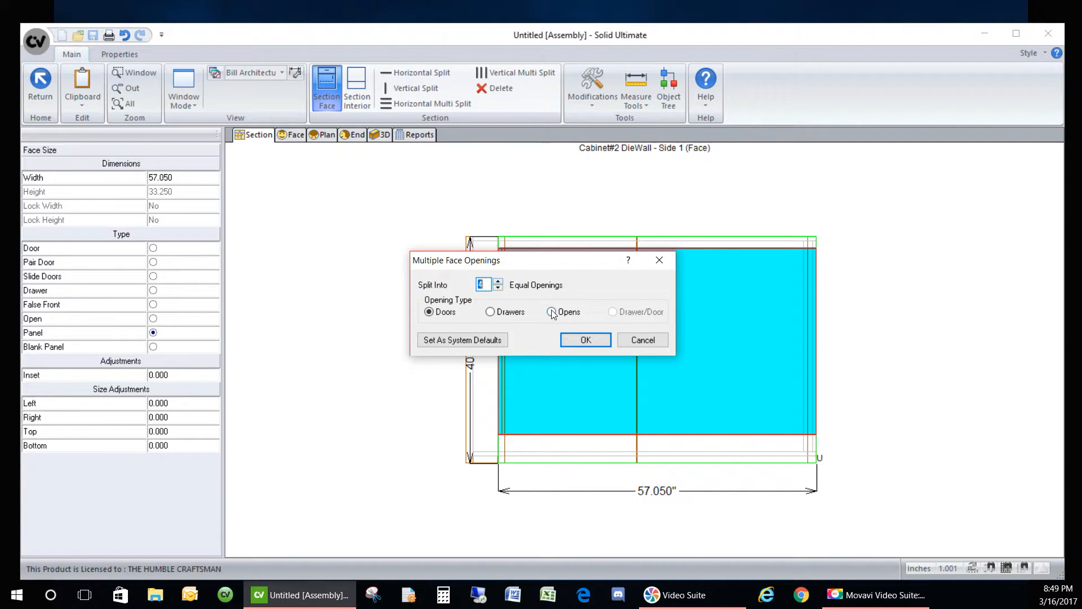
{"action": "left_click", "coordinate": [586, 340]}
- Make the leftmost opening a panel with a locked 3.000 width
{"action": "left_click", "coordinate": [532, 347]}
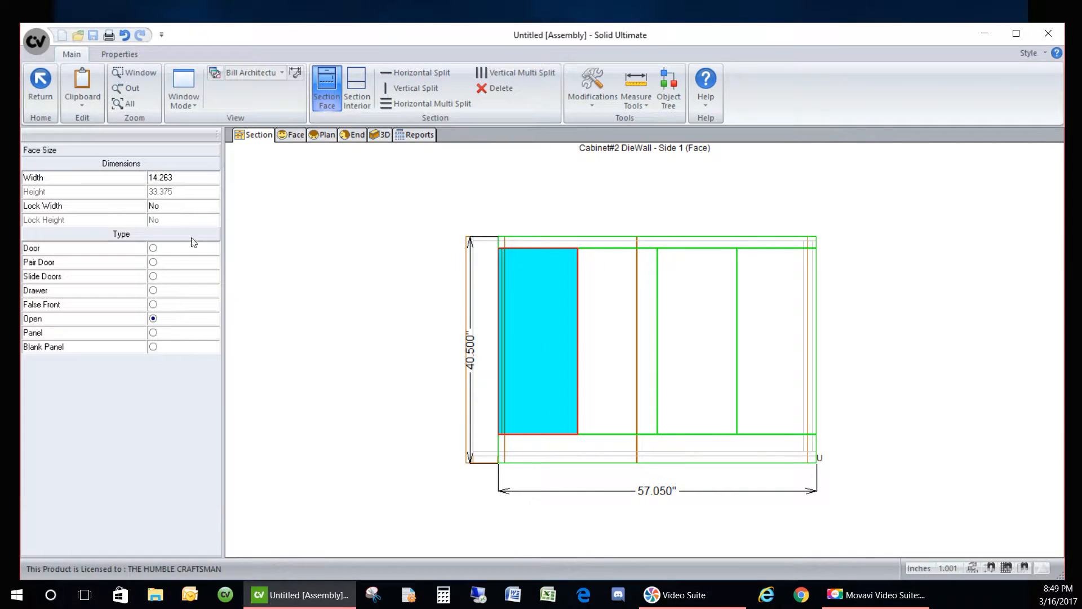
{"action": "left_click", "coordinate": [188, 182]}
{"action": "type", "text": "3"}
{"action": "key", "text": "Return"}
{"action": "double_click", "coordinate": [195, 212]}
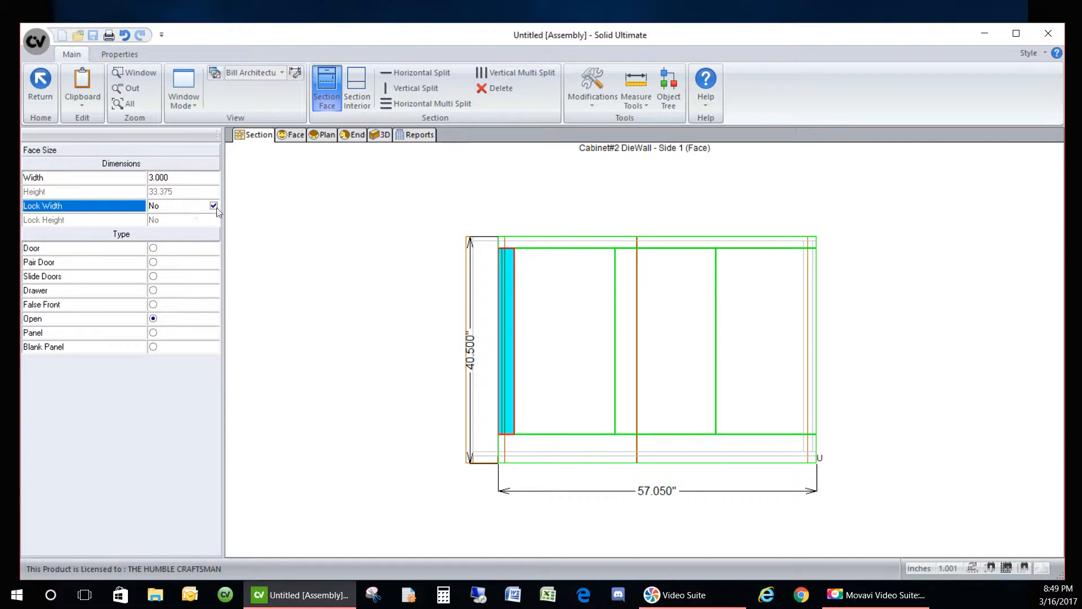
{"action": "left_click", "coordinate": [153, 333]}
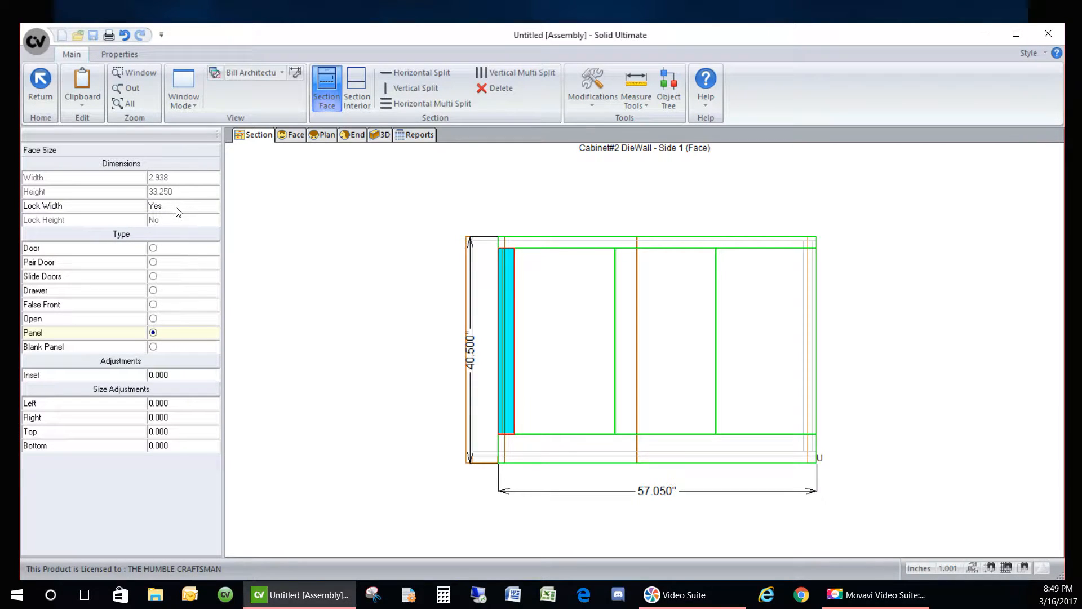
{"action": "left_click", "coordinate": [177, 208]}
{"action": "left_click", "coordinate": [183, 177]}
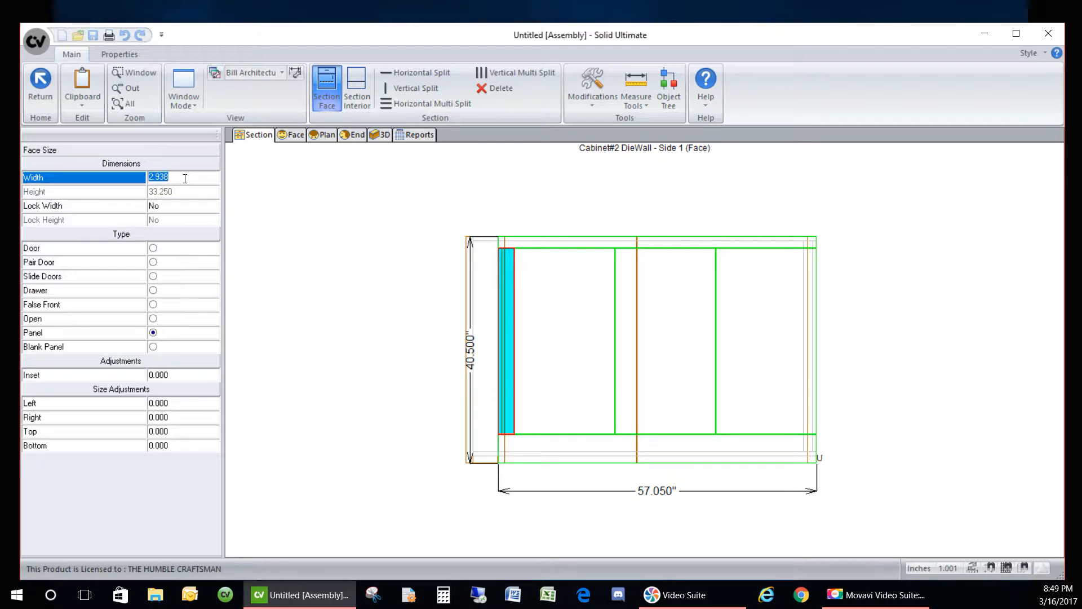
{"action": "left_click", "coordinate": [188, 209]}
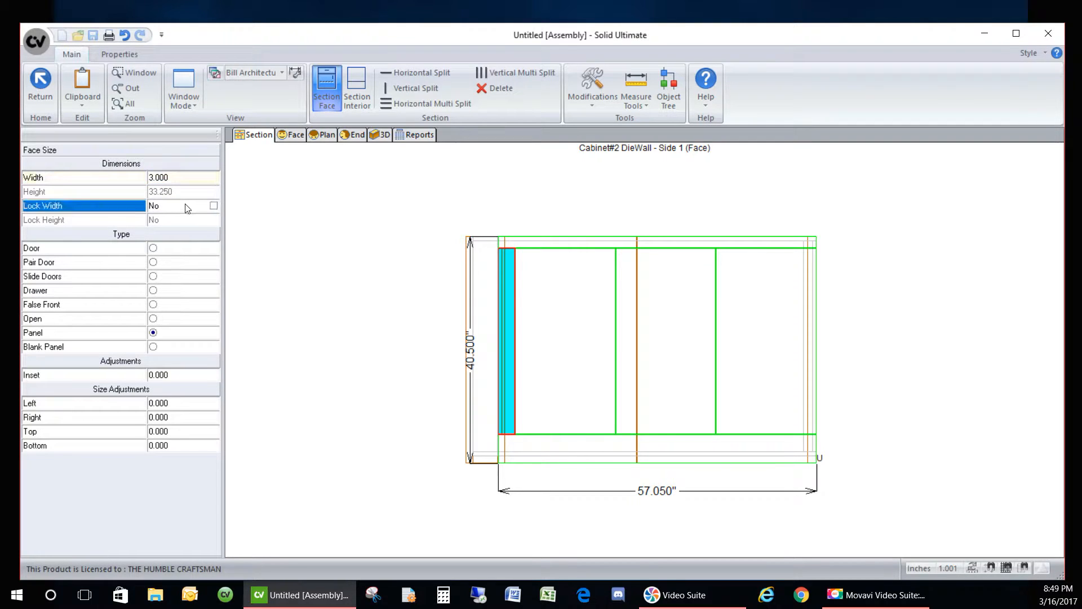
- Give the right-hand end opening a 3.000 width, then open the left opening's sizing menu
{"action": "left_click", "coordinate": [746, 316]}
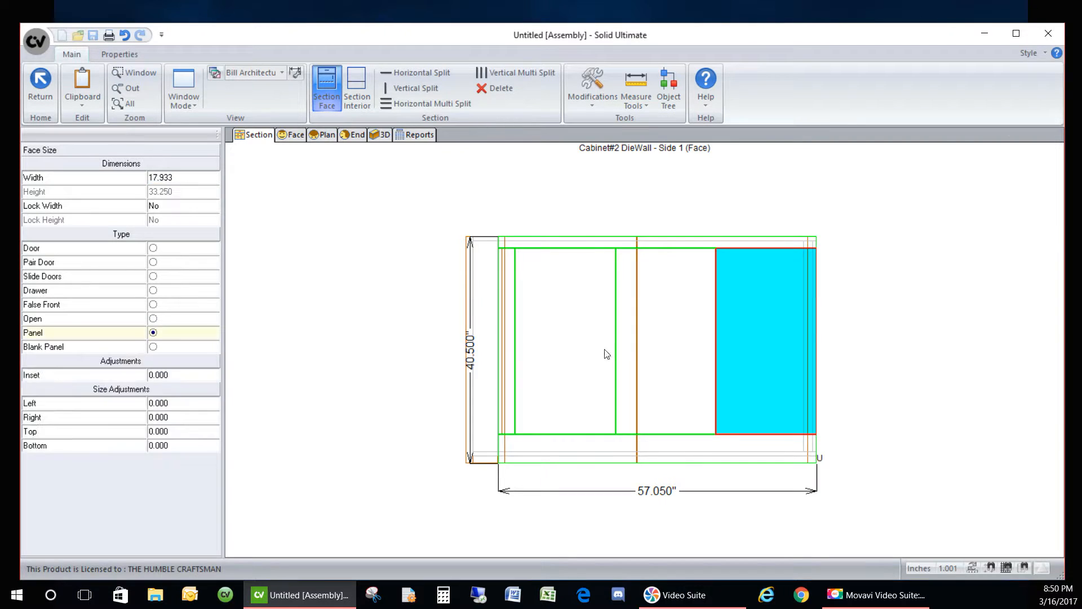
{"action": "left_click", "coordinate": [649, 349]}
{"action": "left_click", "coordinate": [553, 372]}
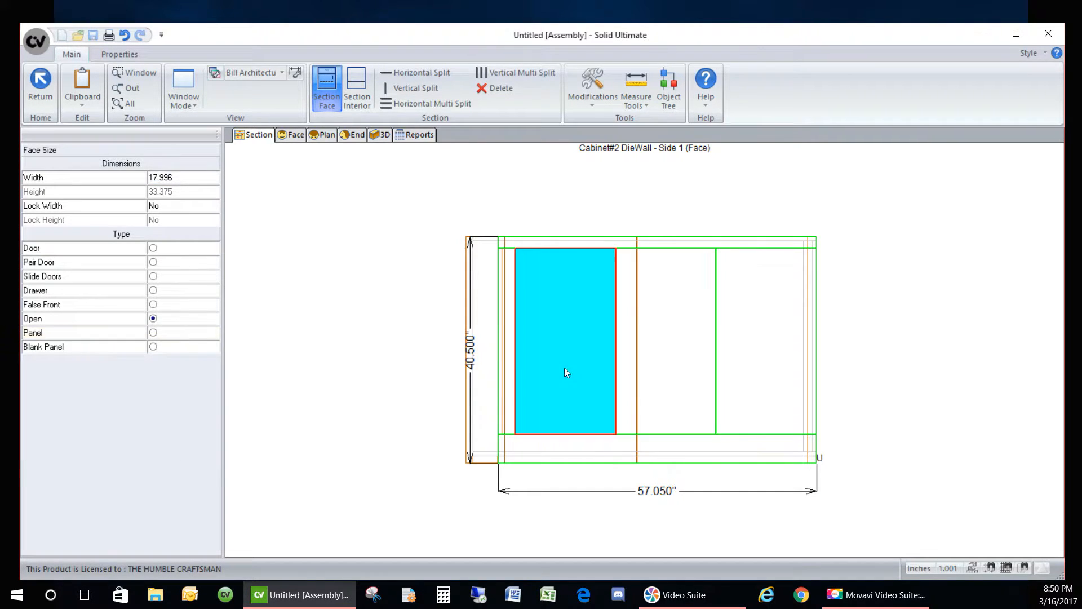
{"action": "left_click", "coordinate": [751, 353]}
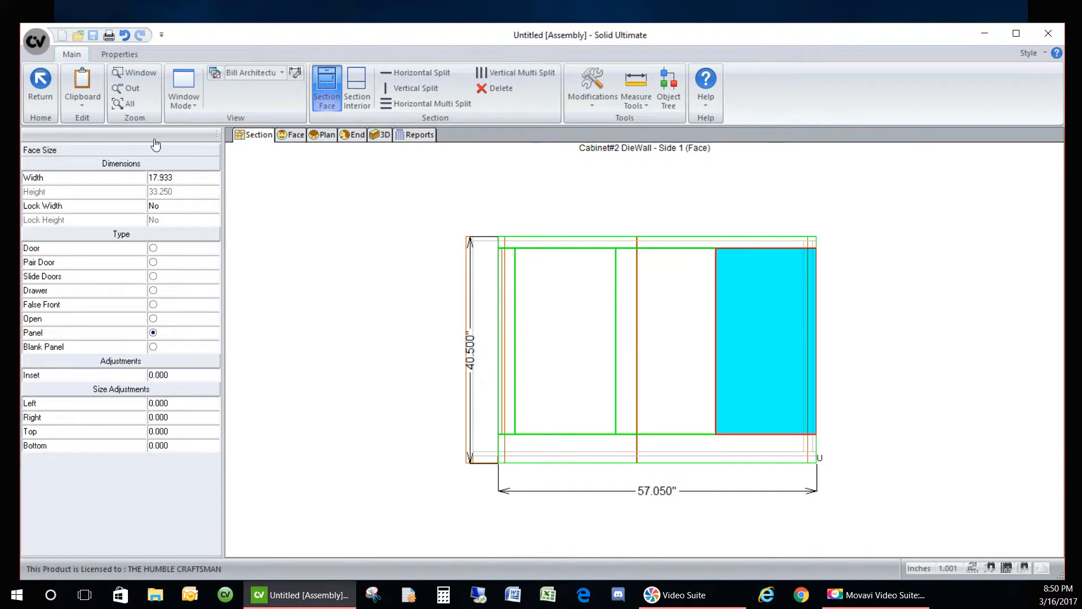
{"action": "left_click", "coordinate": [185, 182]}
{"action": "type", "text": "3"}
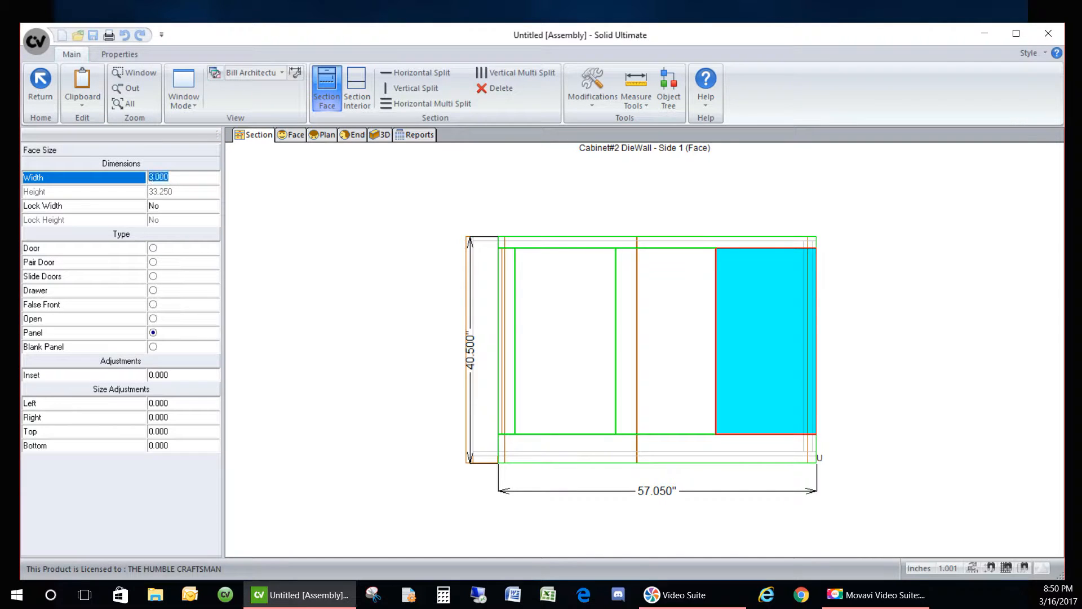
{"action": "key", "text": "Return"}
{"action": "left_click", "coordinate": [194, 210]}
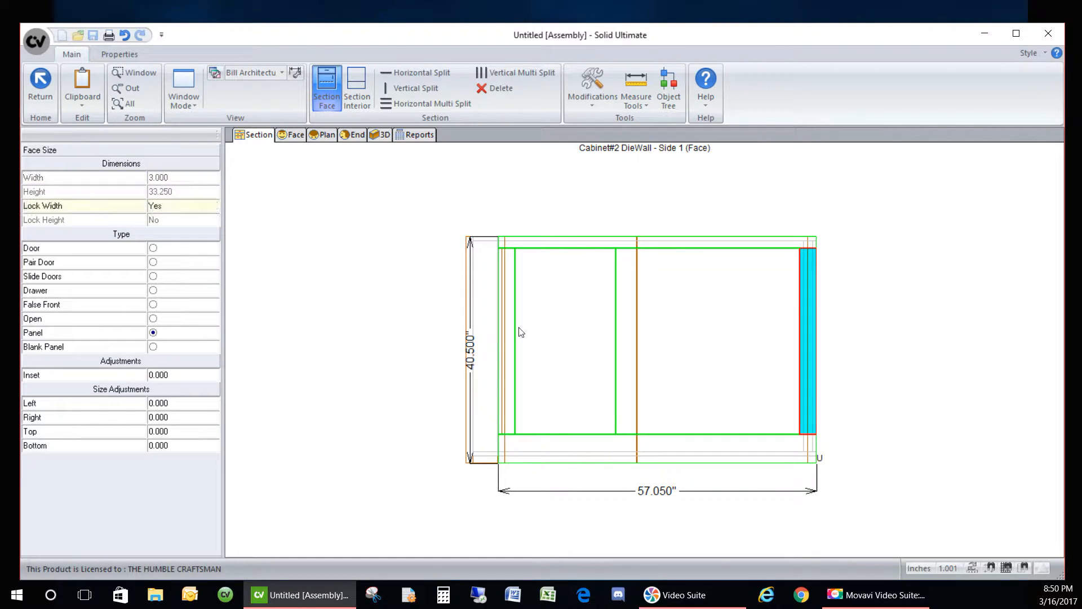
{"action": "left_click", "coordinate": [569, 340]}
{"action": "right_click", "coordinate": [567, 339]}
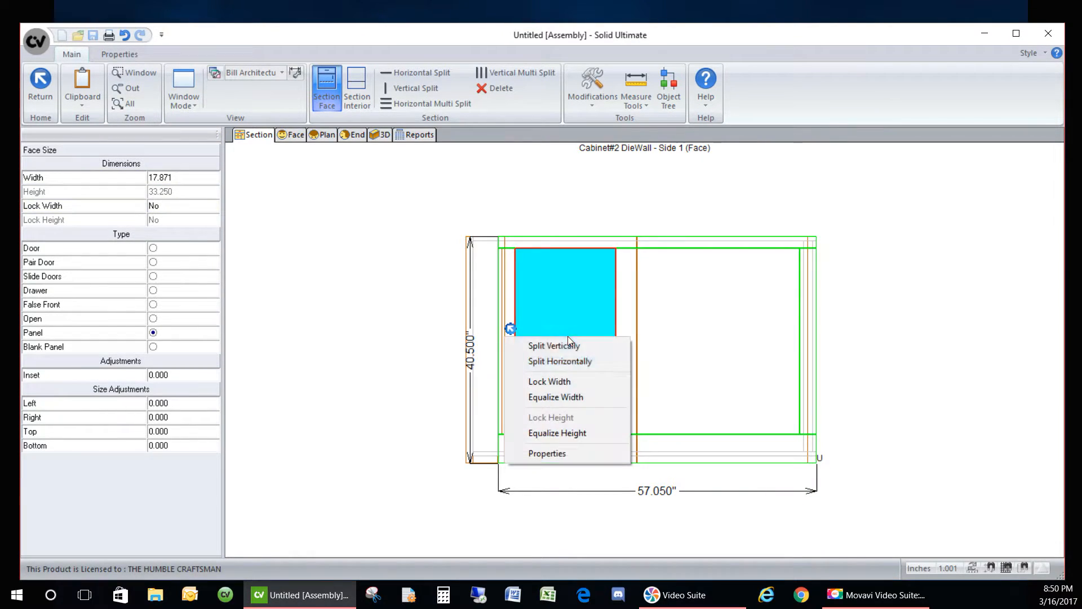
- Equalize the opening widths, then drag the stile between them to the right
{"action": "left_click", "coordinate": [570, 396]}
{"action": "scroll", "coordinate": [582, 280], "scroll_direction": "up", "scroll_amount": 4}
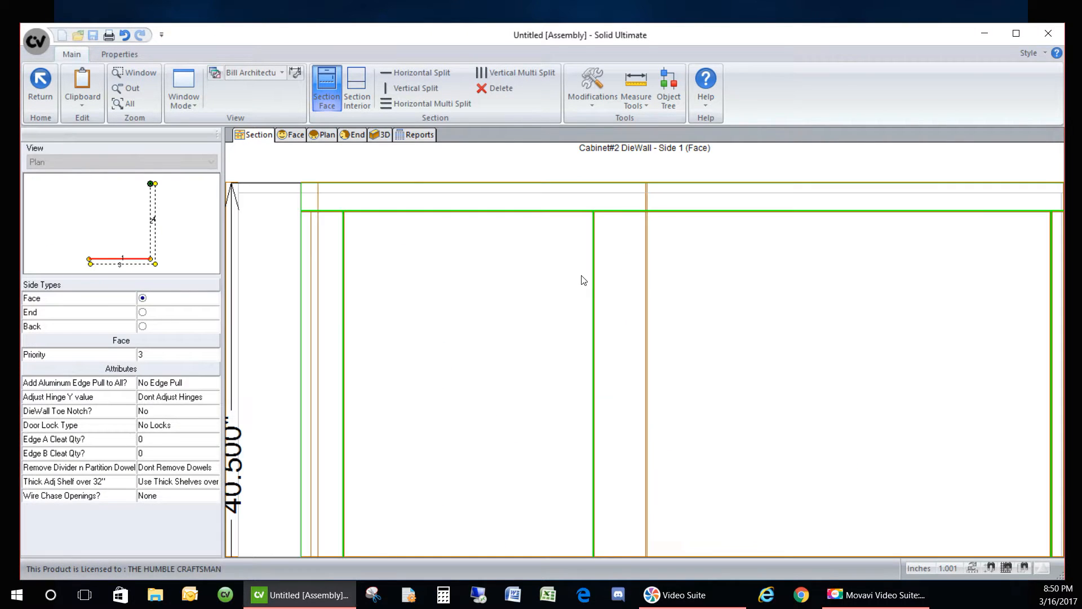
{"action": "left_click", "coordinate": [594, 279]}
{"action": "left_click_drag", "start_coordinate": [596, 280], "coordinate": [649, 282]}
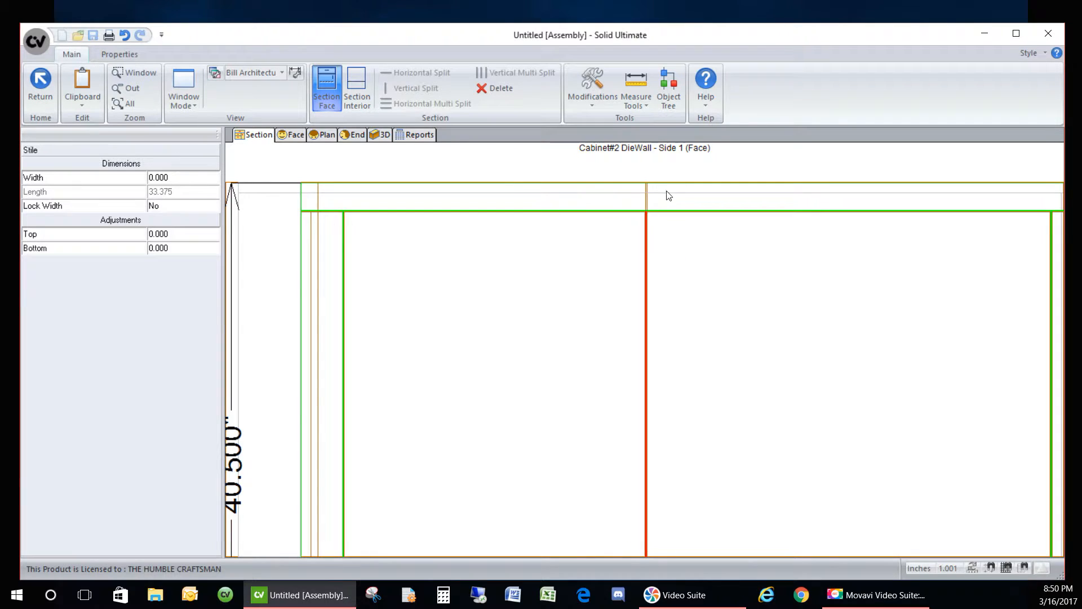
{"action": "scroll", "coordinate": [648, 223], "scroll_direction": "up", "scroll_amount": 5}
{"action": "scroll", "coordinate": [591, 279], "scroll_direction": "up", "scroll_amount": 3}
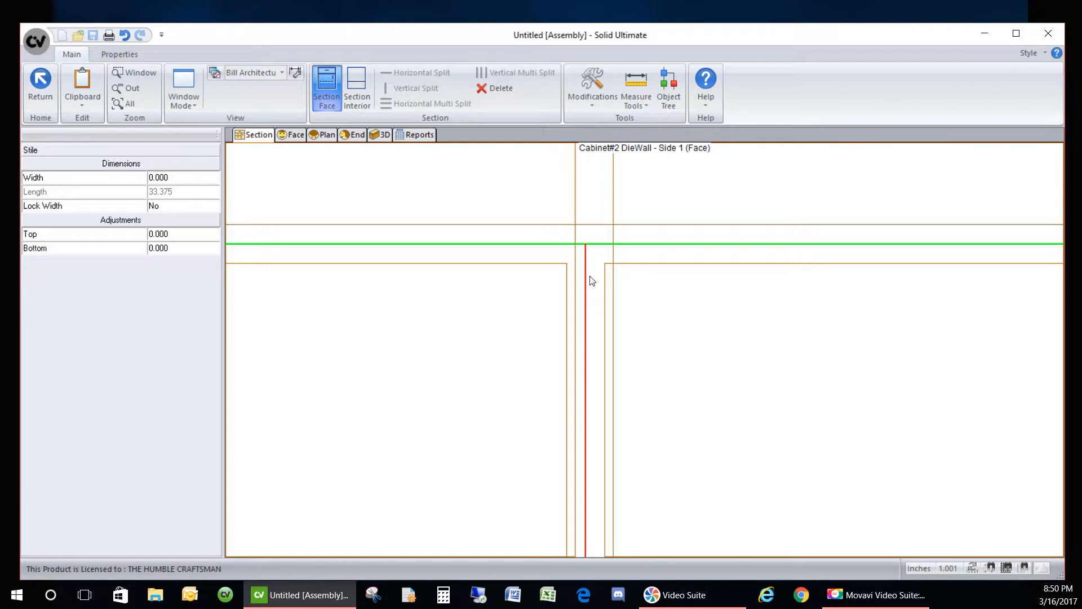
{"action": "left_click_drag", "start_coordinate": [585, 282], "coordinate": [595, 287]}
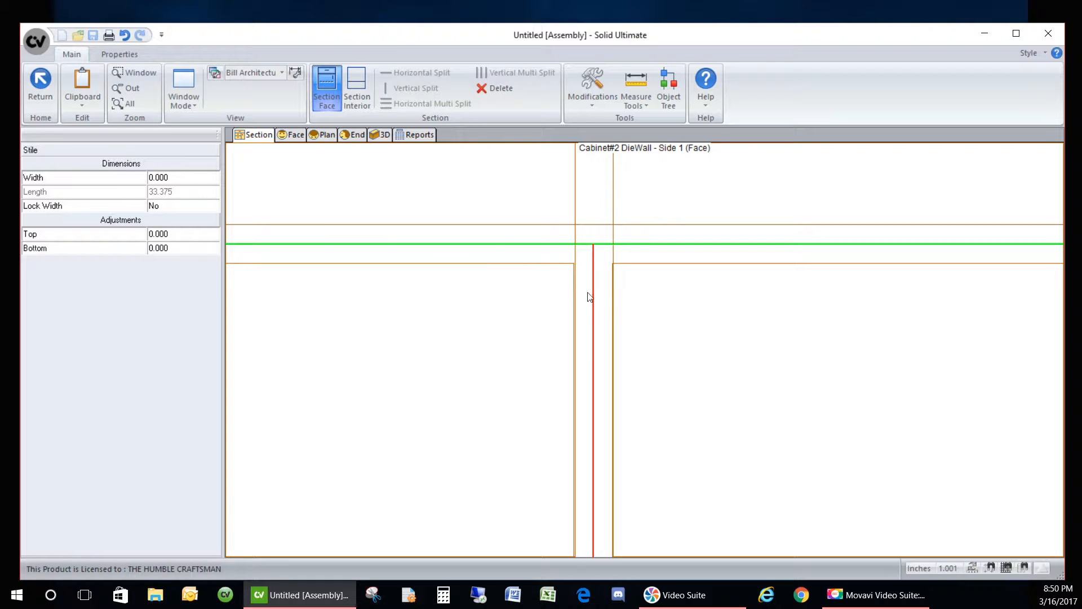
- Set Side 1's left opening to a locked 21.688 width
{"action": "left_click", "coordinate": [547, 328]}
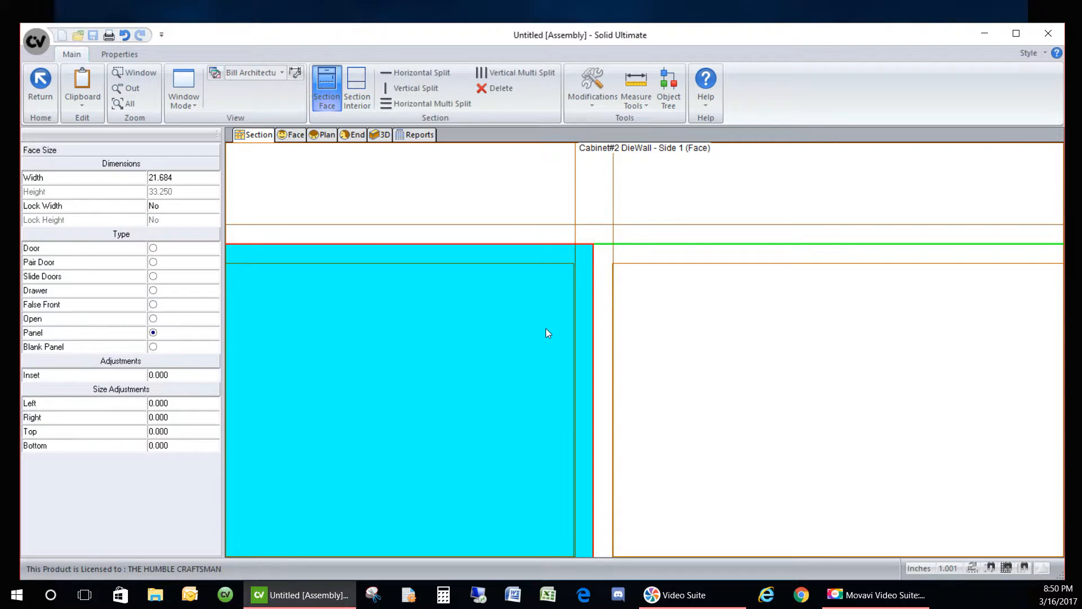
{"action": "left_click", "coordinate": [180, 178]}
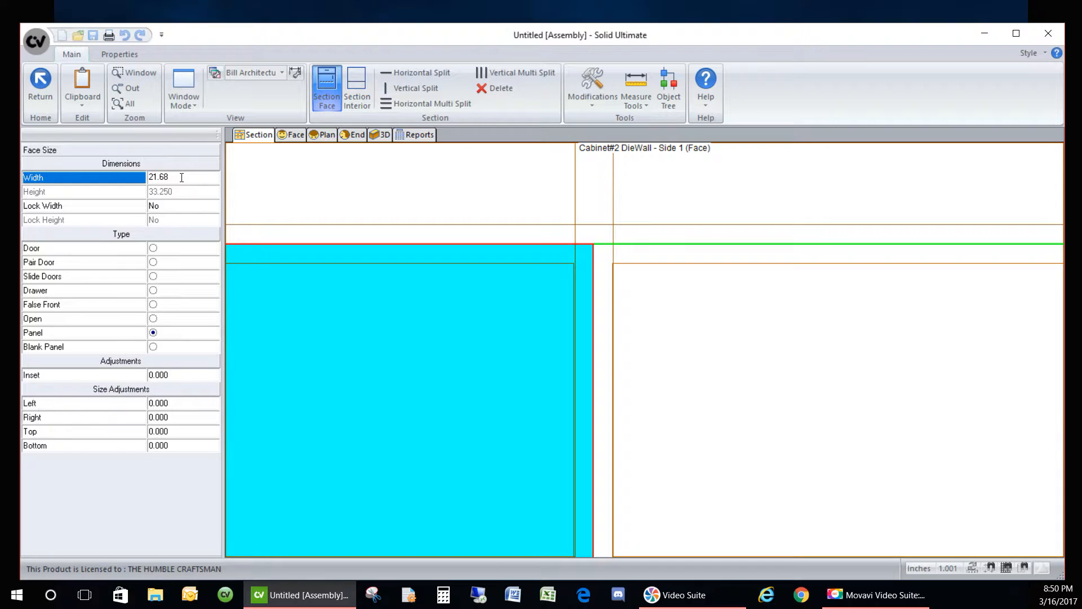
{"action": "key", "text": "Return"}
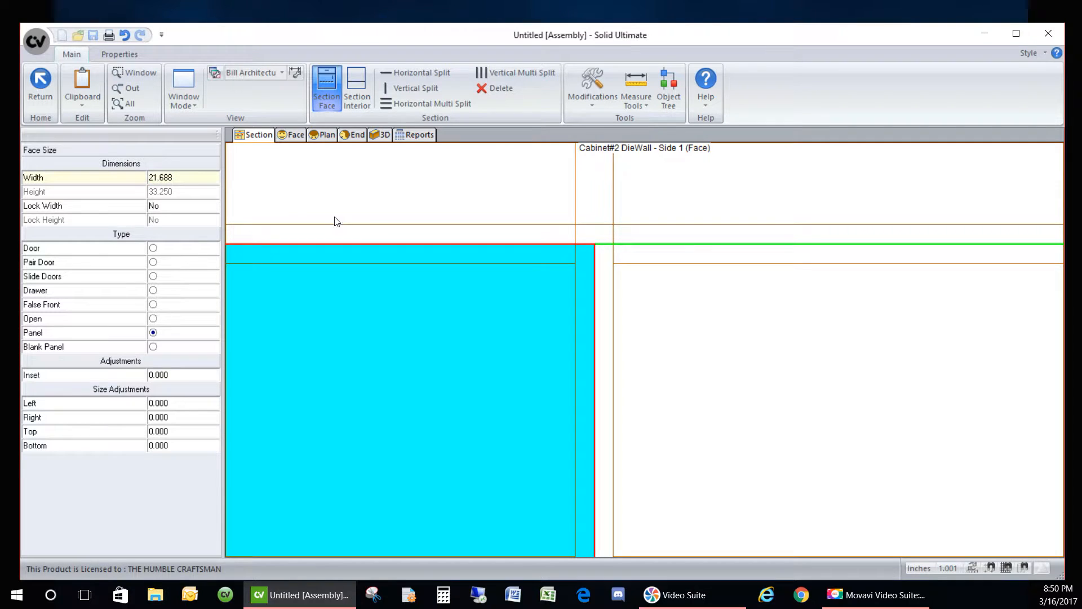
{"action": "left_click", "coordinate": [189, 208]}
{"action": "key", "text": "Return"}
{"action": "scroll", "coordinate": [438, 203], "scroll_direction": "down", "scroll_amount": 6}
{"action": "scroll", "coordinate": [571, 259], "scroll_direction": "down", "scroll_amount": 3}
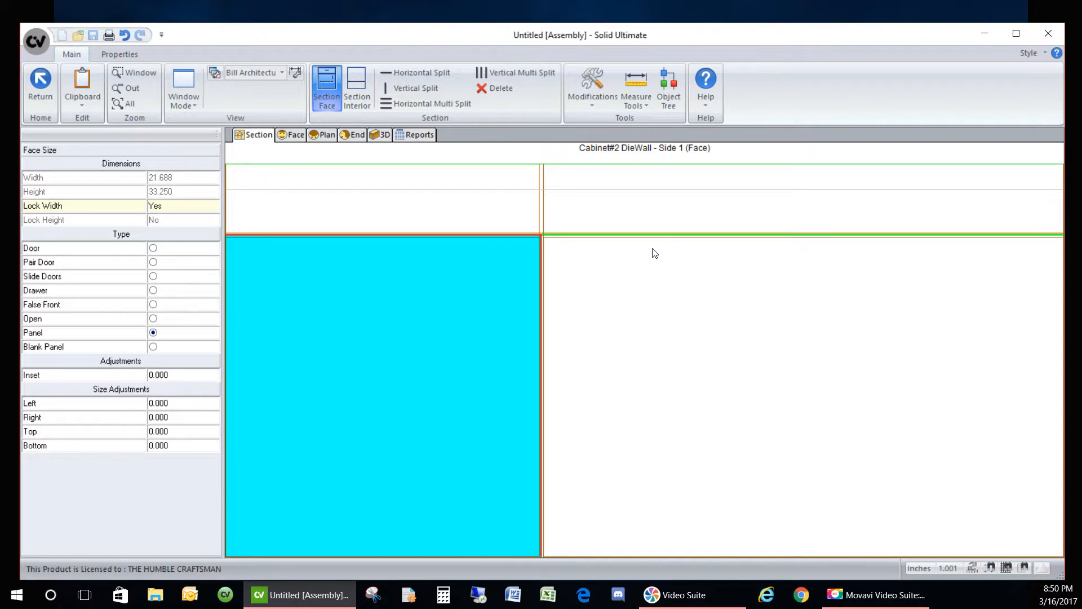
- Check the cabinet in 3D, then switch to Side 0 and select its left panel
{"action": "left_click", "coordinate": [374, 136]}
{"action": "mouse_move", "coordinate": [740, 350]}
{"action": "left_mouse_down"}
{"action": "mouse_move", "coordinate": [420, 173]}
{"action": "mouse_move", "coordinate": [671, 333]}
{"action": "mouse_move", "coordinate": [604, 265]}
{"action": "mouse_move", "coordinate": [751, 321]}
{"action": "mouse_move", "coordinate": [802, 396]}
{"action": "mouse_move", "coordinate": [398, 229]}
{"action": "left_mouse_up"}
{"action": "left_click", "coordinate": [269, 134]}
{"action": "double_click", "coordinate": [495, 343]}
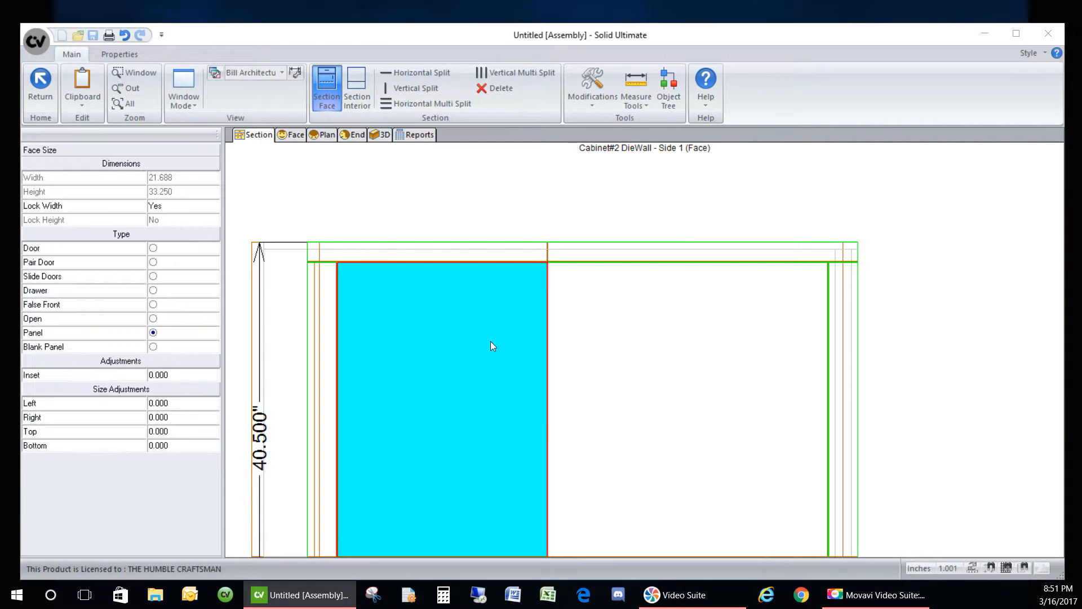
{"action": "left_click", "coordinate": [653, 416]}
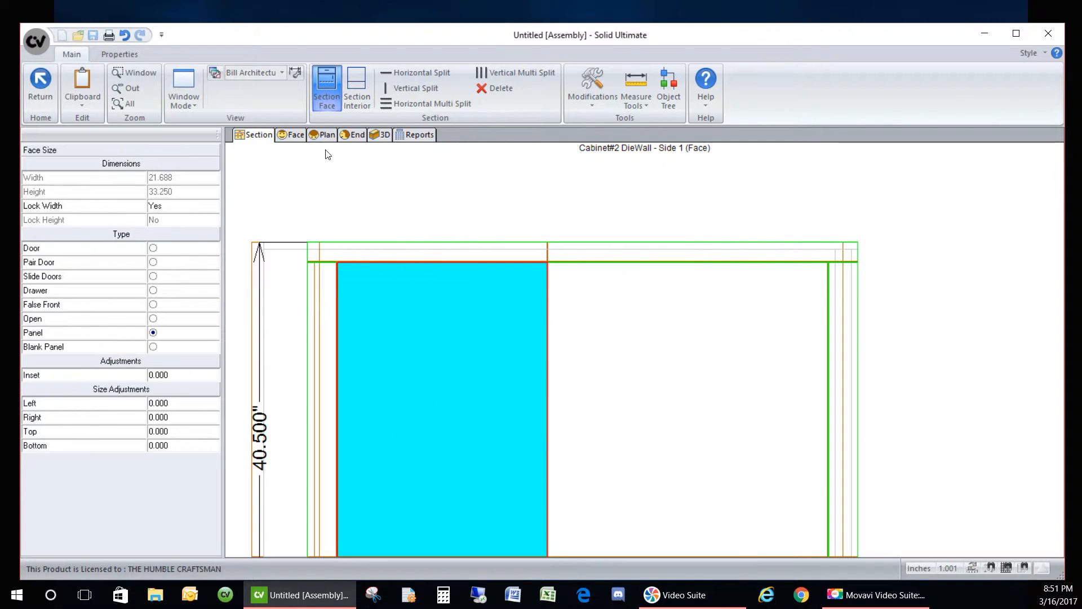
{"action": "left_click", "coordinate": [304, 188]}
{"action": "left_click", "coordinate": [151, 224]}
{"action": "left_click", "coordinate": [520, 336]}
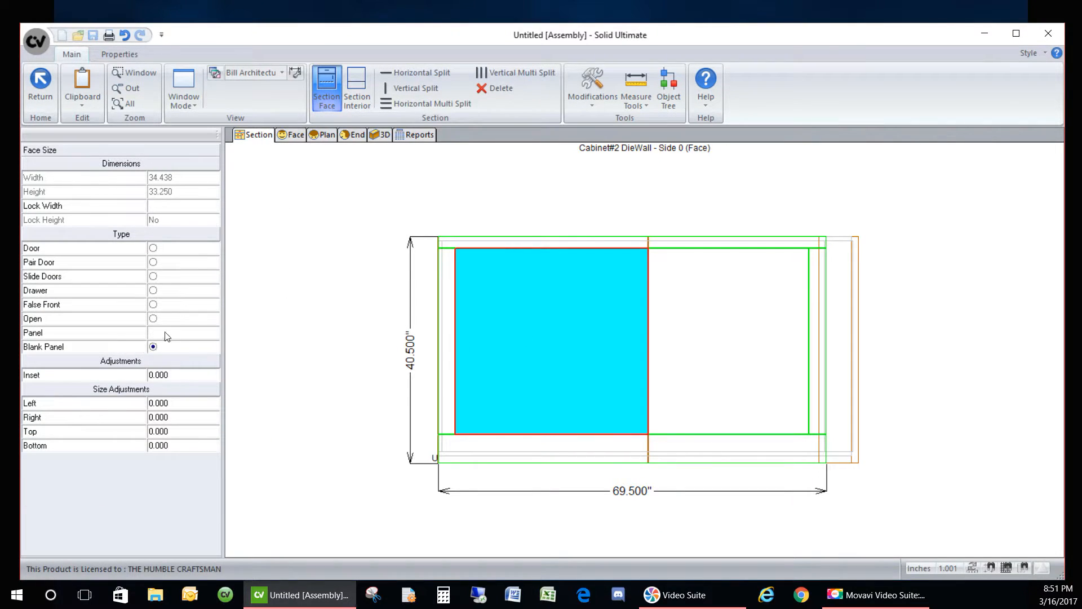
{"action": "left_click", "coordinate": [382, 135]}
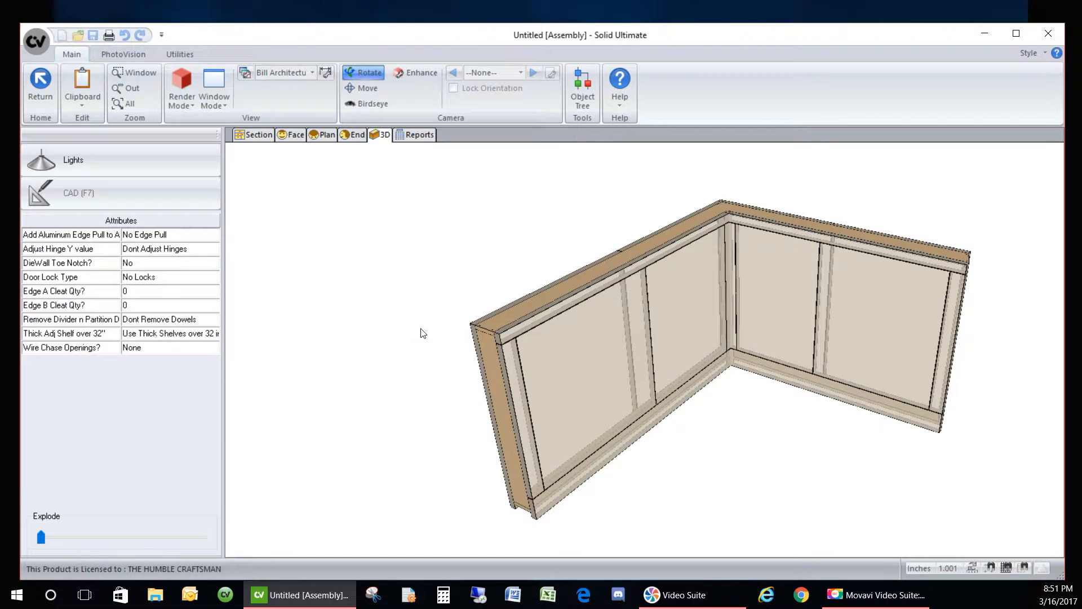
{"action": "left_click_drag", "start_coordinate": [408, 336], "coordinate": [384, 437]}
{"action": "scroll", "coordinate": [657, 279], "scroll_direction": "up", "scroll_amount": 3}
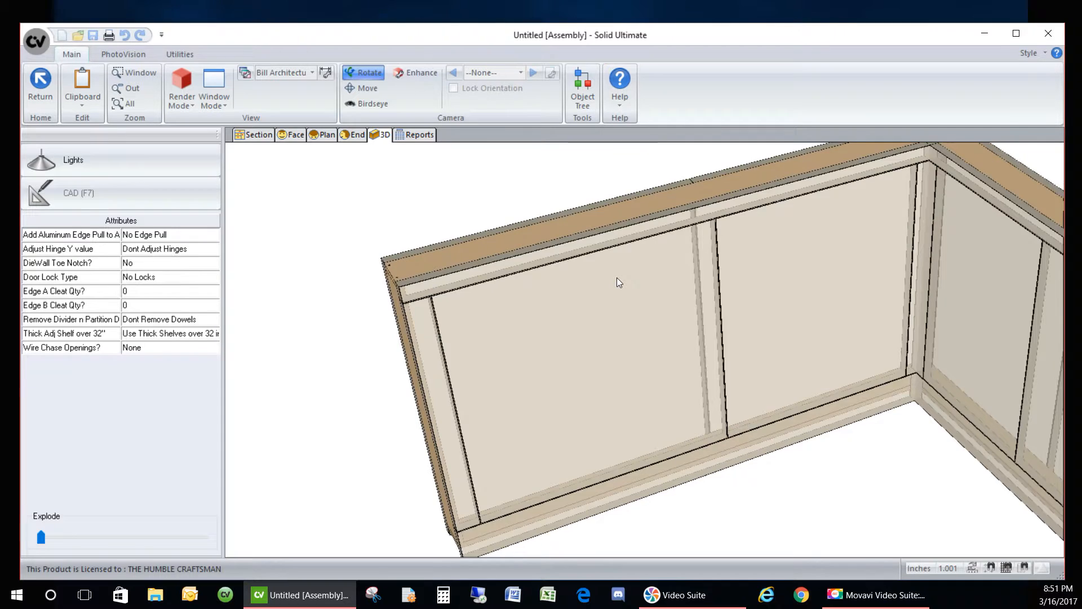
{"action": "scroll", "coordinate": [618, 281], "scroll_direction": "down", "scroll_amount": 2}
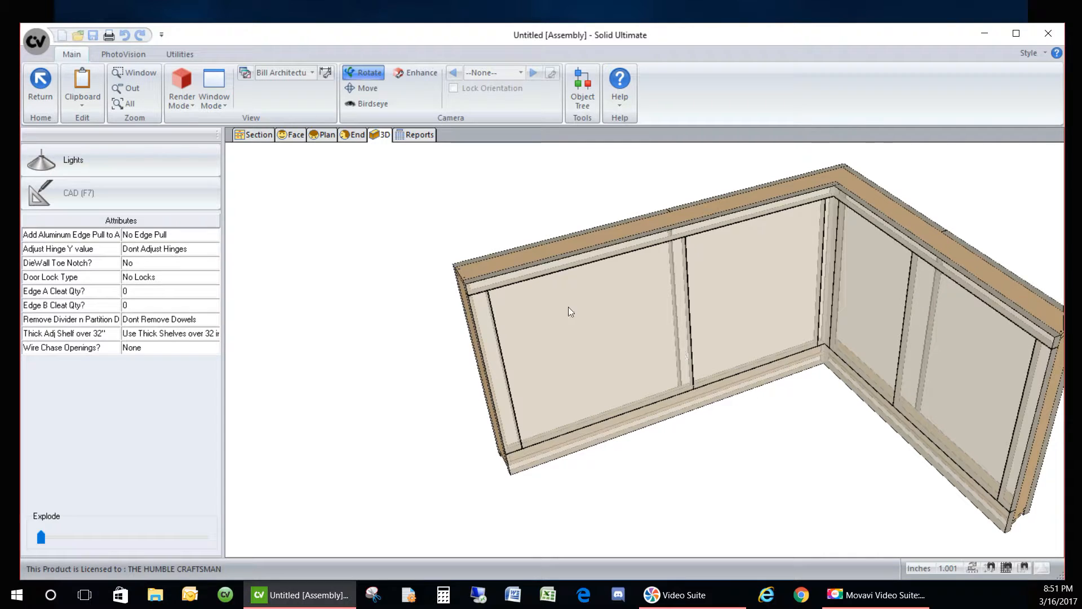
{"action": "left_click", "coordinate": [248, 134]}
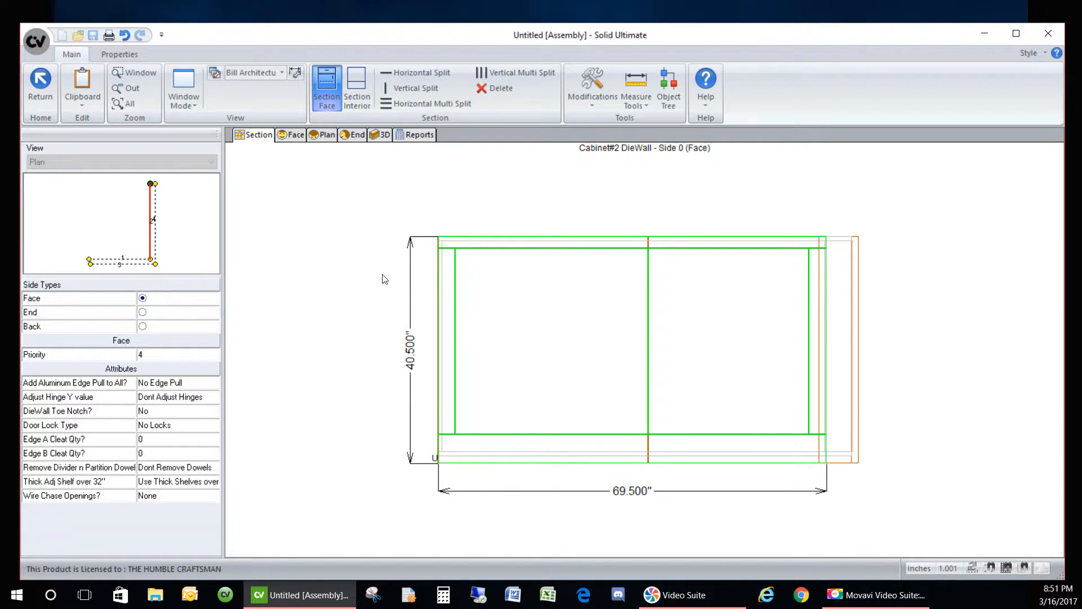
- On Side 0's interior section, add double vertical partitions near the left end and at the middle
{"action": "left_click", "coordinate": [357, 87]}
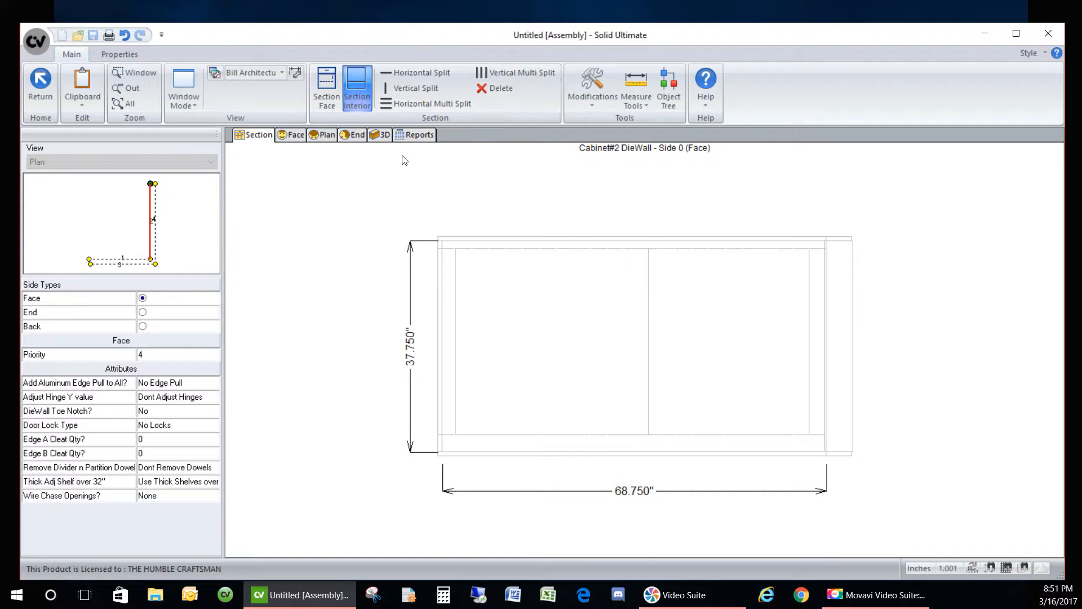
{"action": "left_click", "coordinate": [386, 88]}
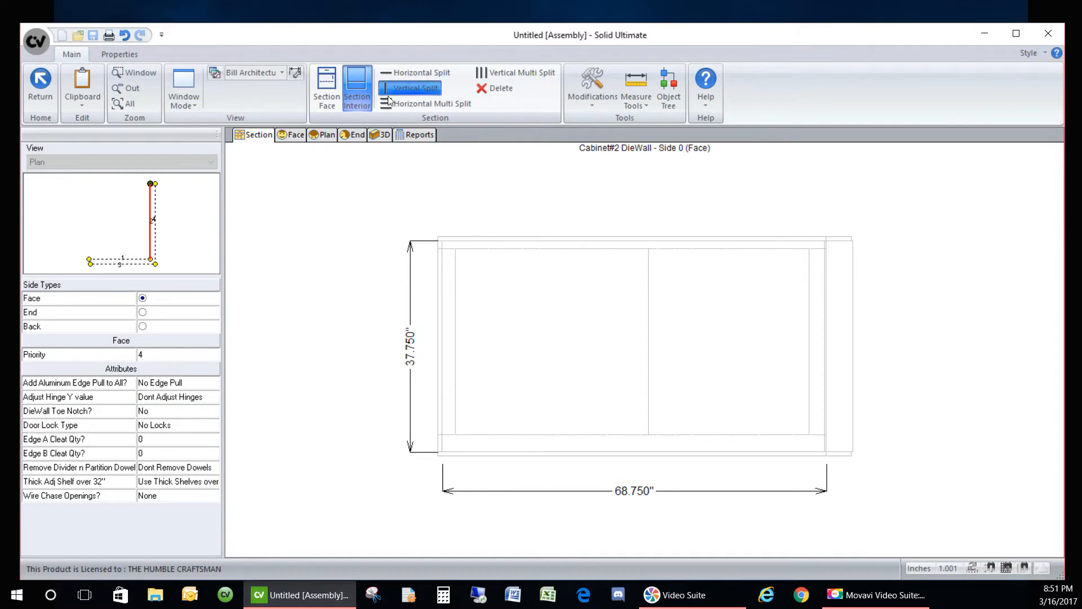
{"action": "left_click", "coordinate": [455, 296]}
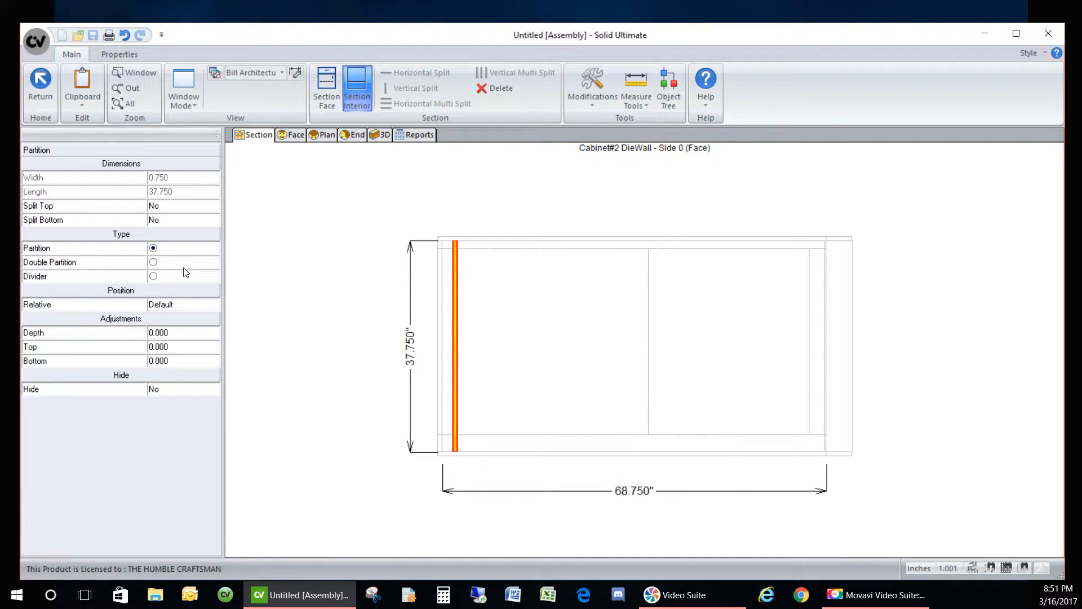
{"action": "left_click", "coordinate": [207, 267]}
{"action": "left_click", "coordinate": [494, 185]}
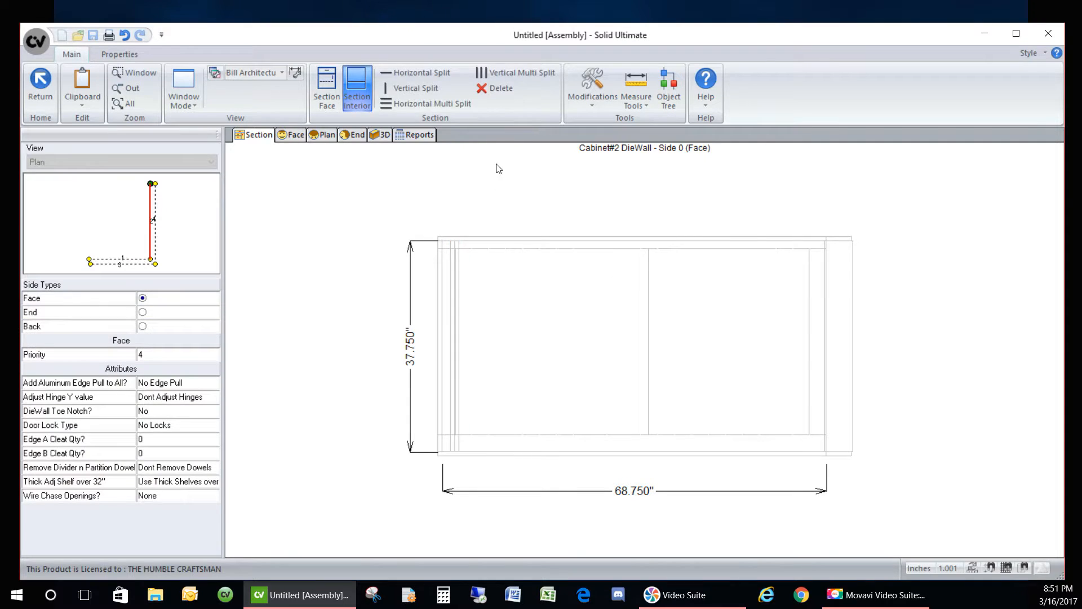
{"action": "left_click", "coordinate": [404, 88]}
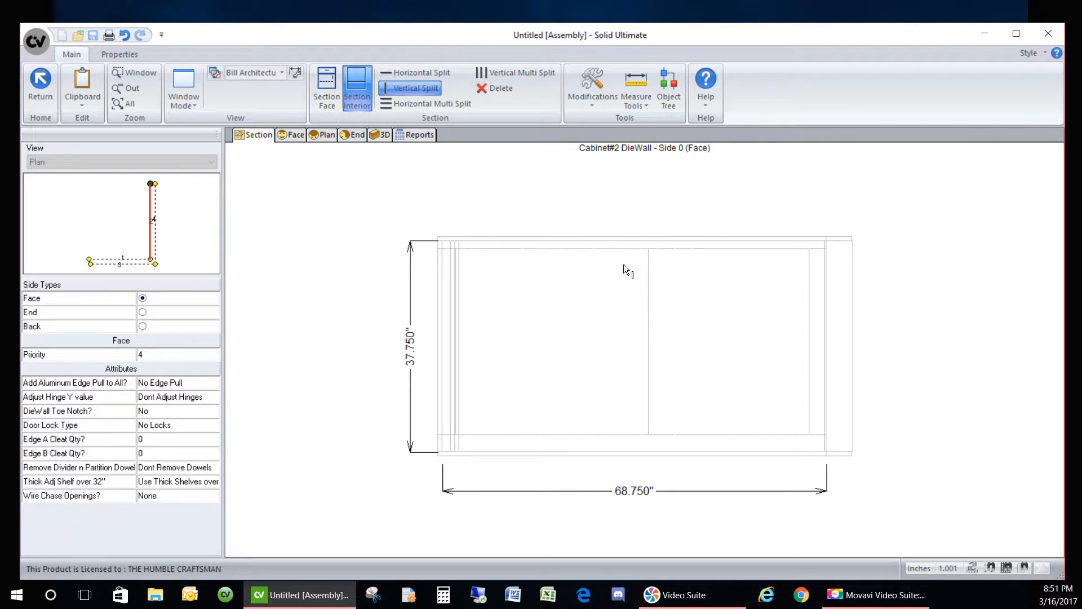
{"action": "left_click", "coordinate": [650, 294]}
{"action": "left_click", "coordinate": [206, 263]}
{"action": "left_click", "coordinate": [777, 296]}
- Add a third double partition near the right end, then split the left and right openings in two
{"action": "left_click", "coordinate": [411, 88]}
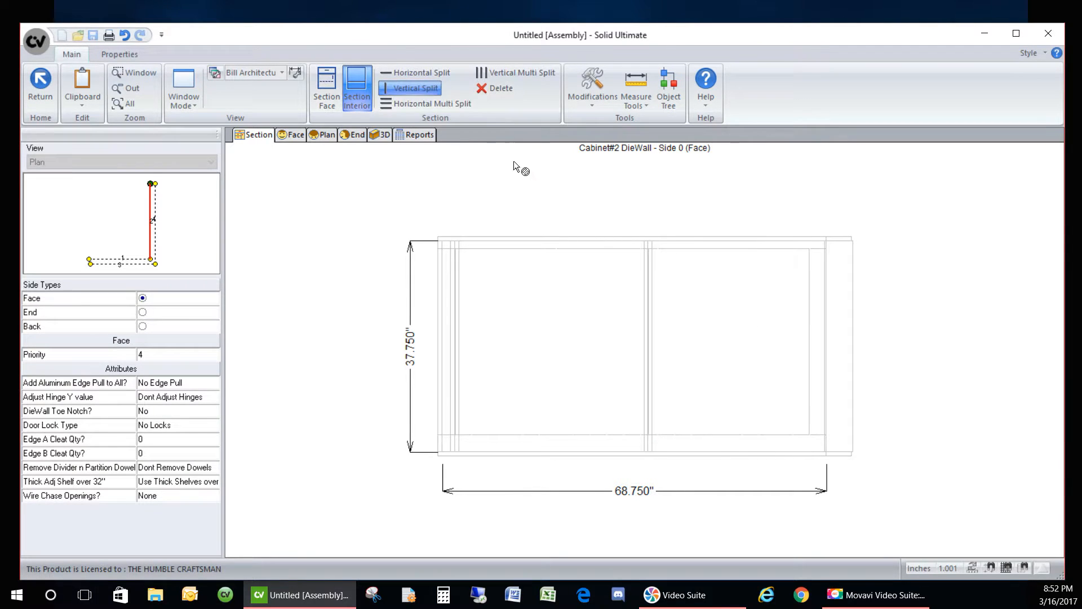
{"action": "left_click", "coordinate": [812, 331]}
{"action": "left_click", "coordinate": [185, 268]}
{"action": "left_click", "coordinate": [343, 193]}
{"action": "left_click", "coordinate": [552, 331]}
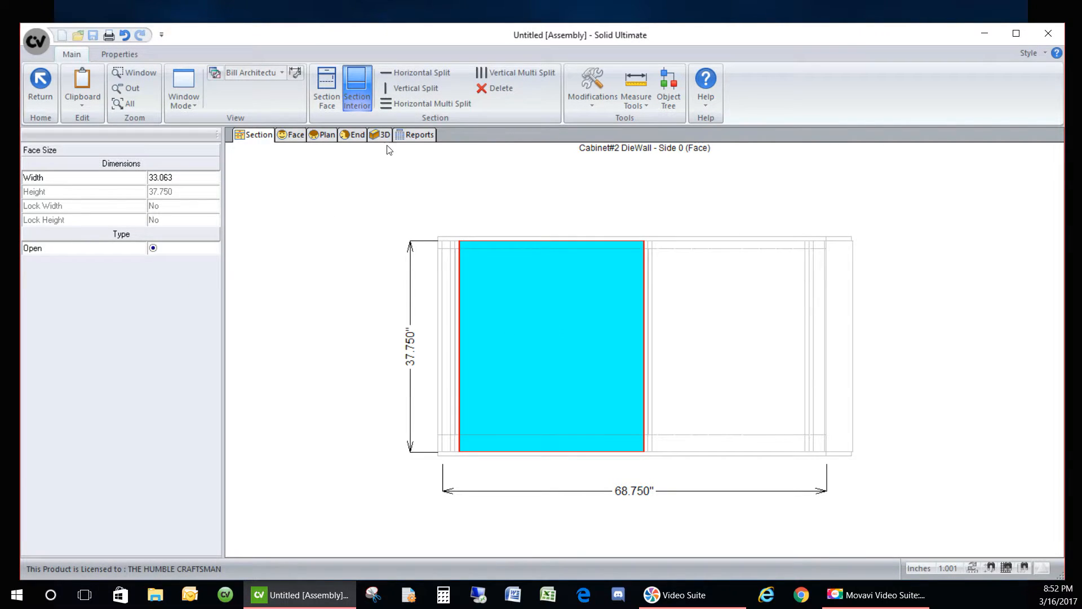
{"action": "left_click", "coordinate": [401, 91]}
{"action": "left_click", "coordinate": [725, 358]}
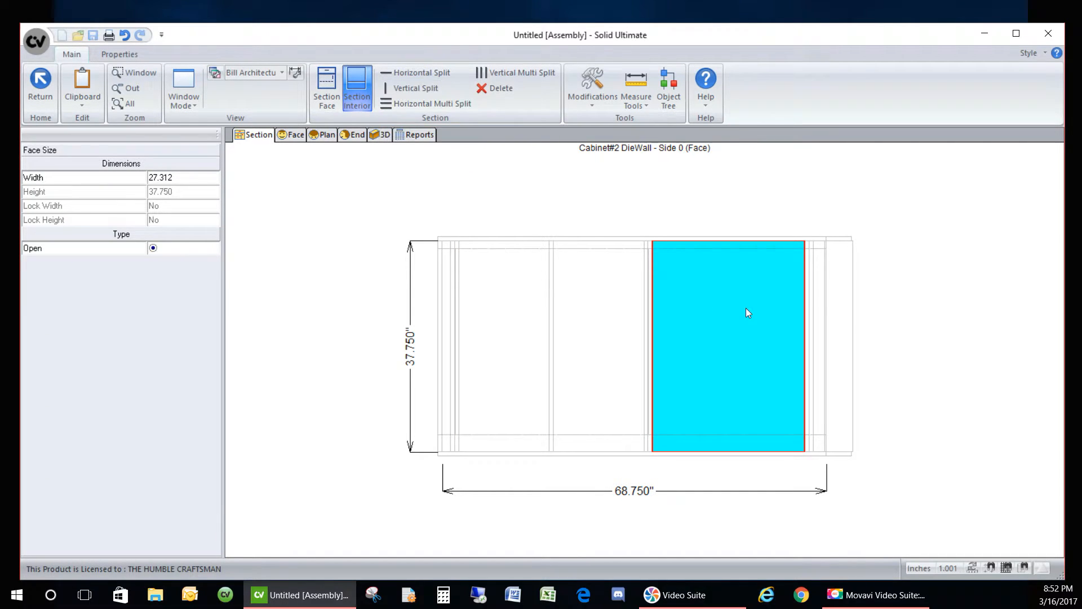
{"action": "left_click", "coordinate": [400, 88]}
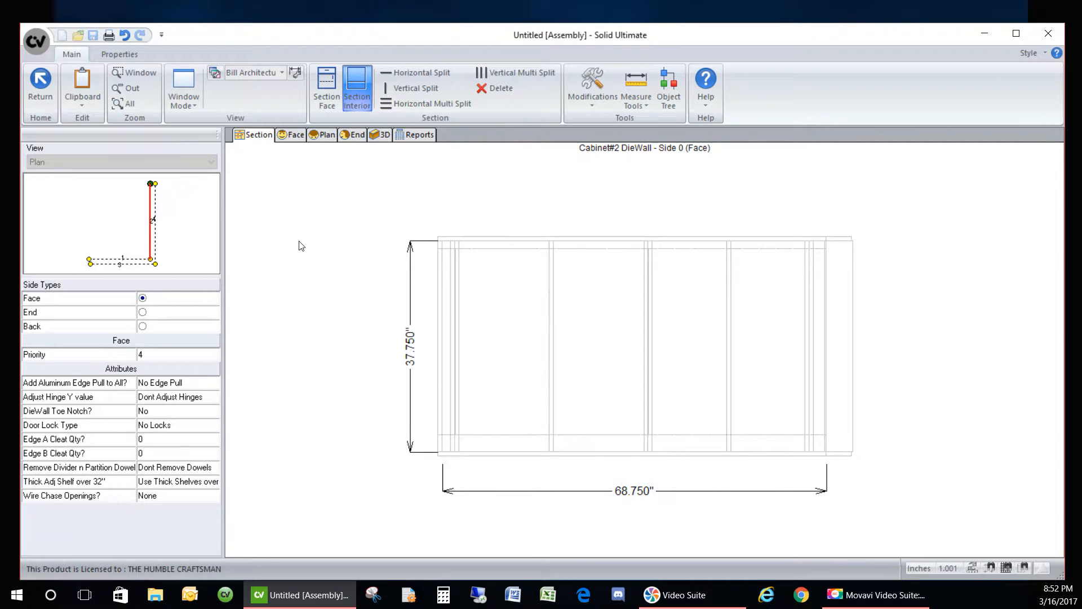
- Check the widths of the first three openings, then bring up Side 1's interior
{"action": "left_click", "coordinate": [696, 316]}
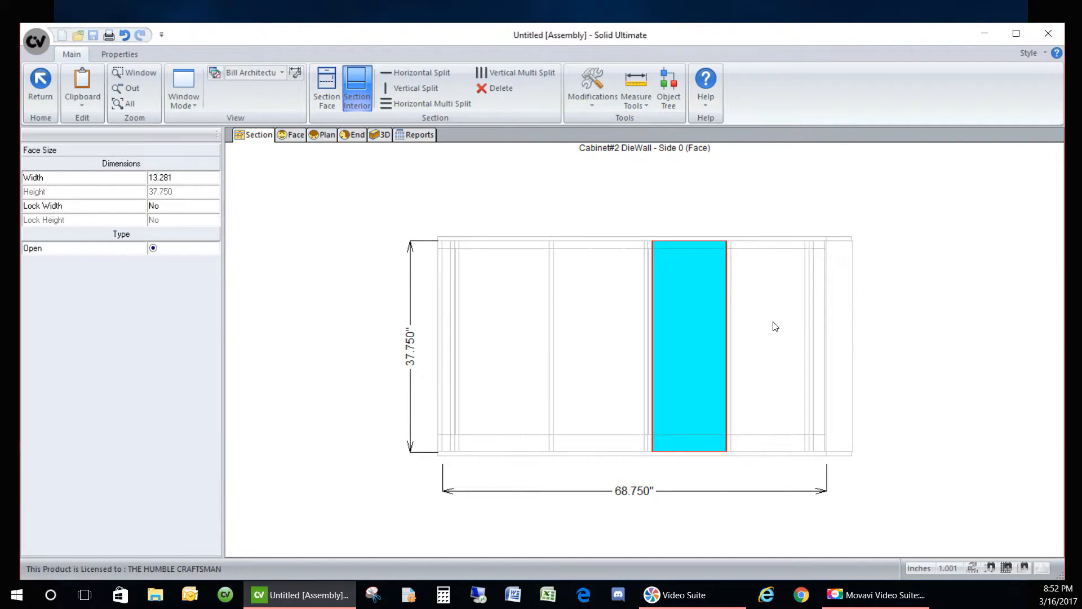
{"action": "left_click", "coordinate": [600, 311]}
{"action": "left_click", "coordinate": [497, 310]}
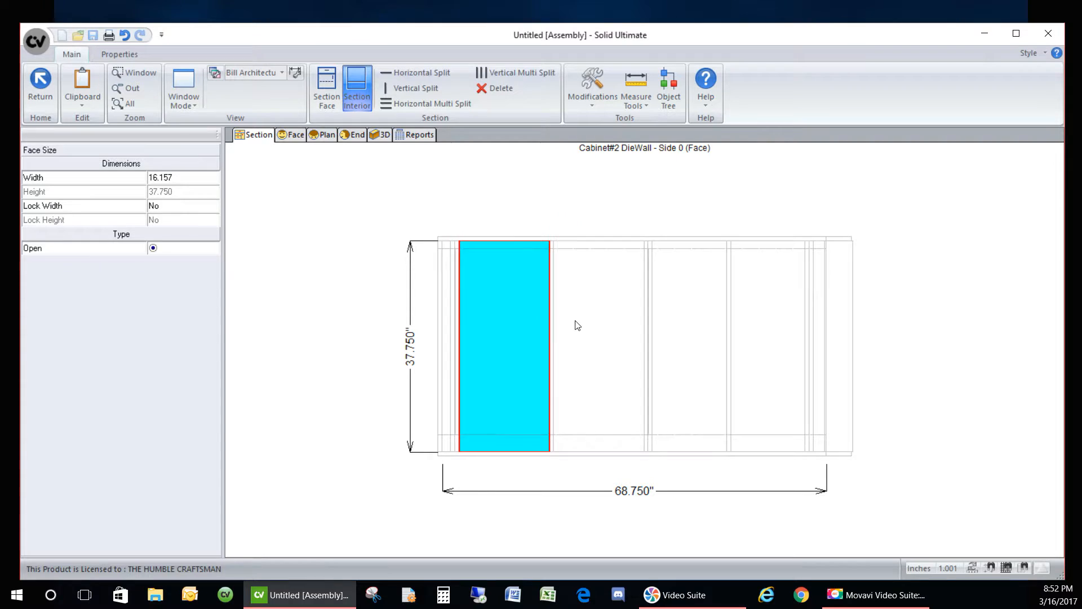
{"action": "left_click", "coordinate": [574, 322]}
{"action": "left_click", "coordinate": [397, 203]}
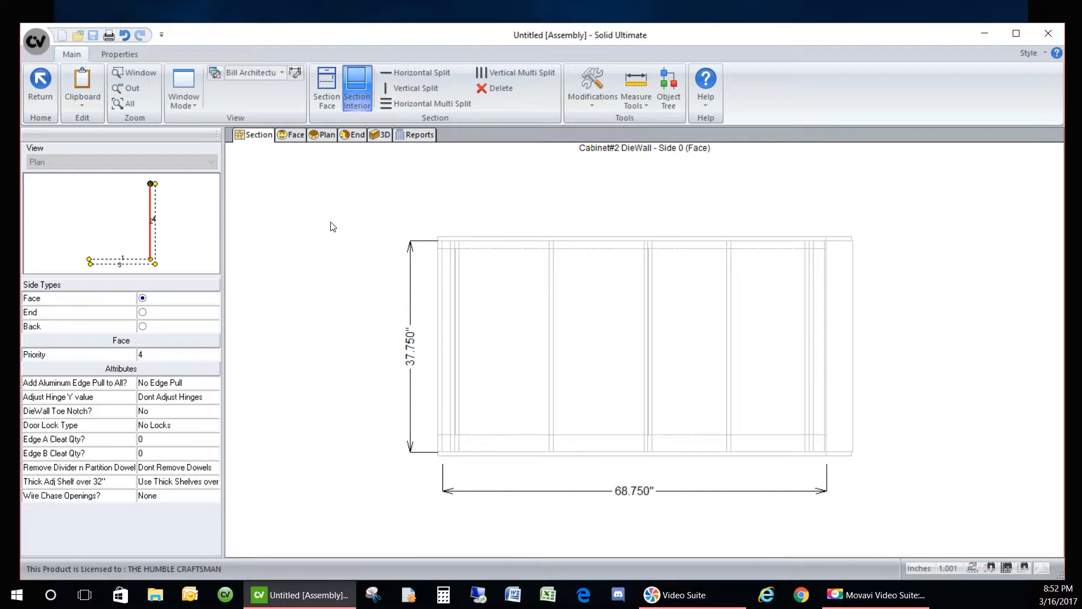
{"action": "left_click", "coordinate": [148, 263]}
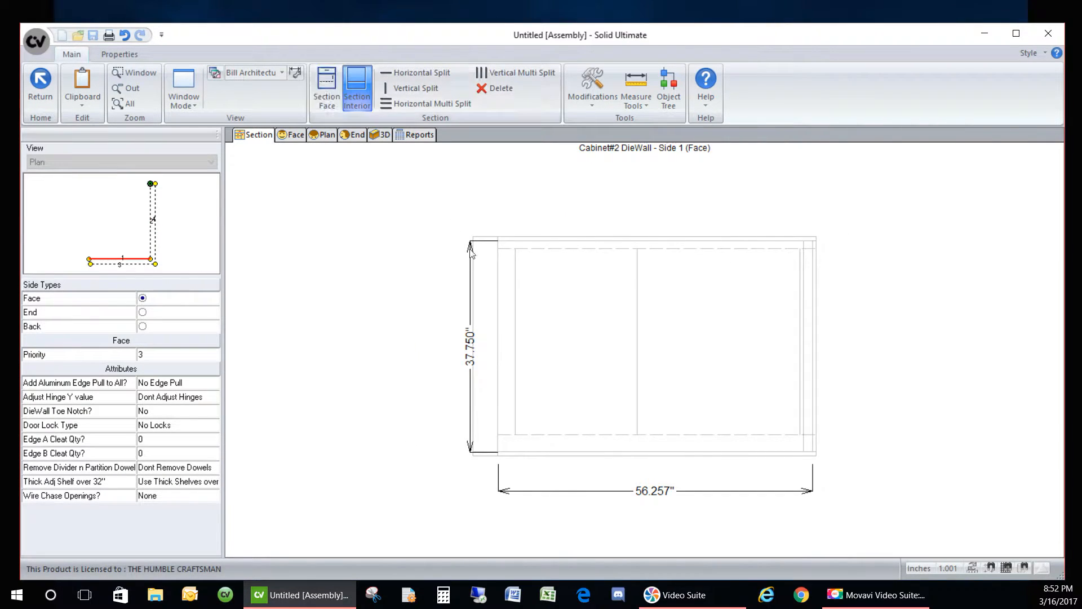
- Add a double partition near Side 1's left end and a vertical partition at the centre
{"action": "left_click", "coordinate": [410, 87]}
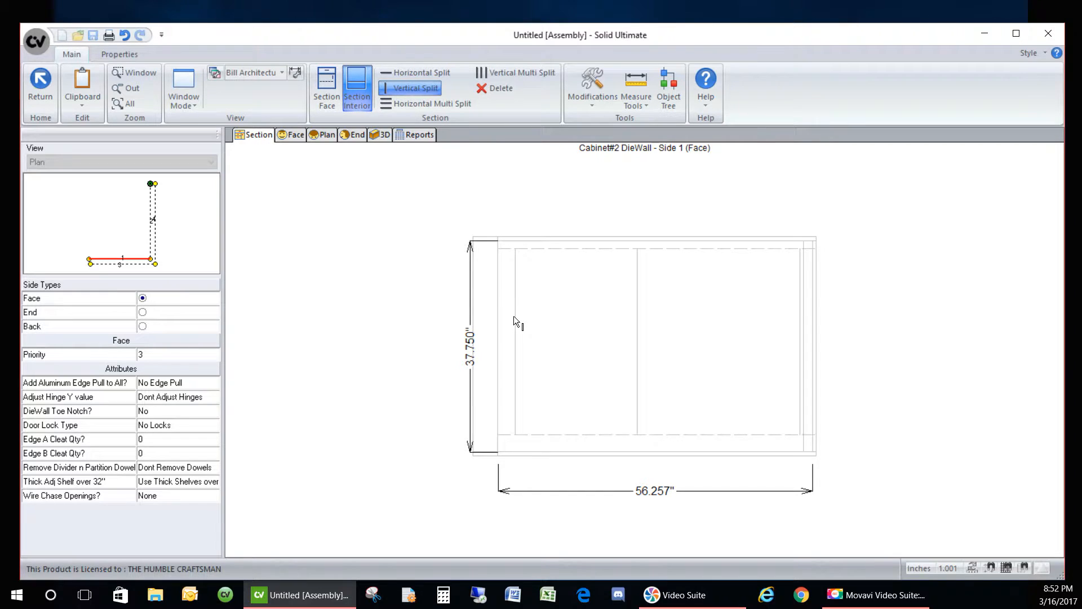
{"action": "left_click", "coordinate": [516, 320]}
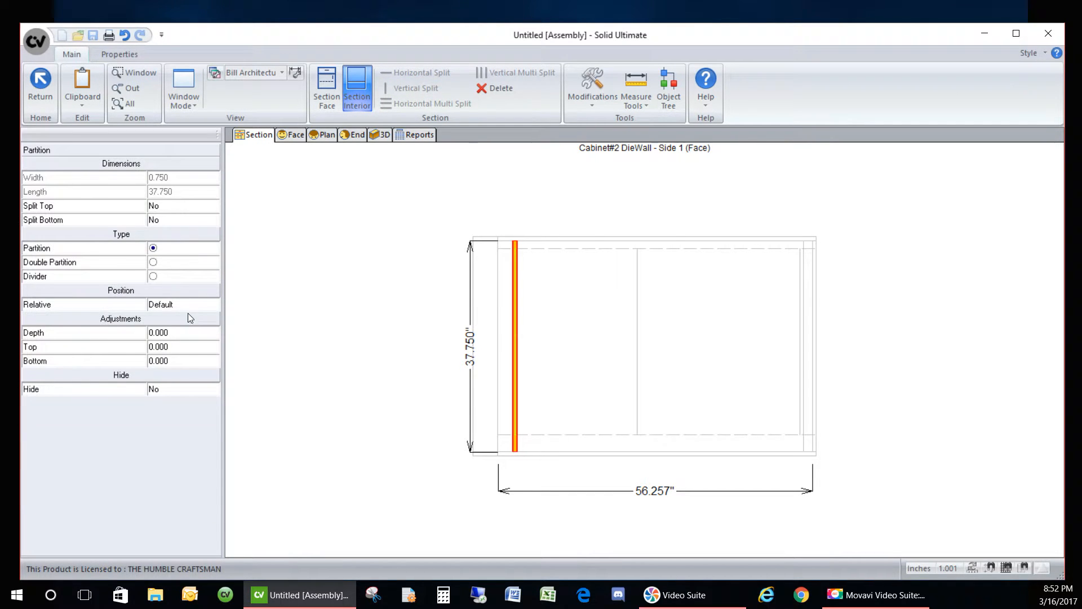
{"action": "left_click", "coordinate": [175, 263]}
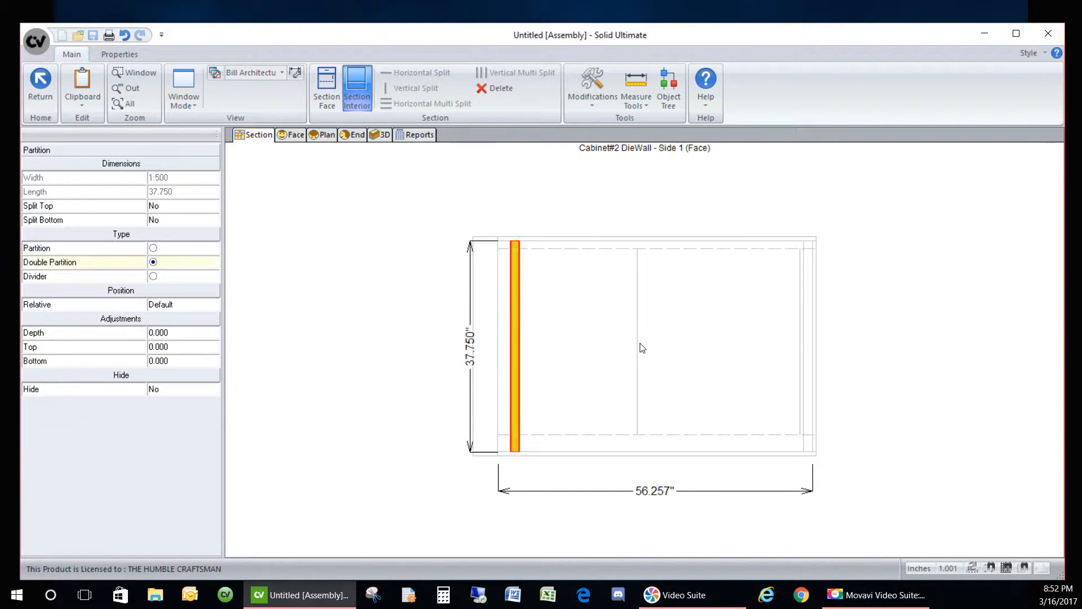
{"action": "left_click", "coordinate": [500, 219]}
{"action": "left_click", "coordinate": [406, 89]}
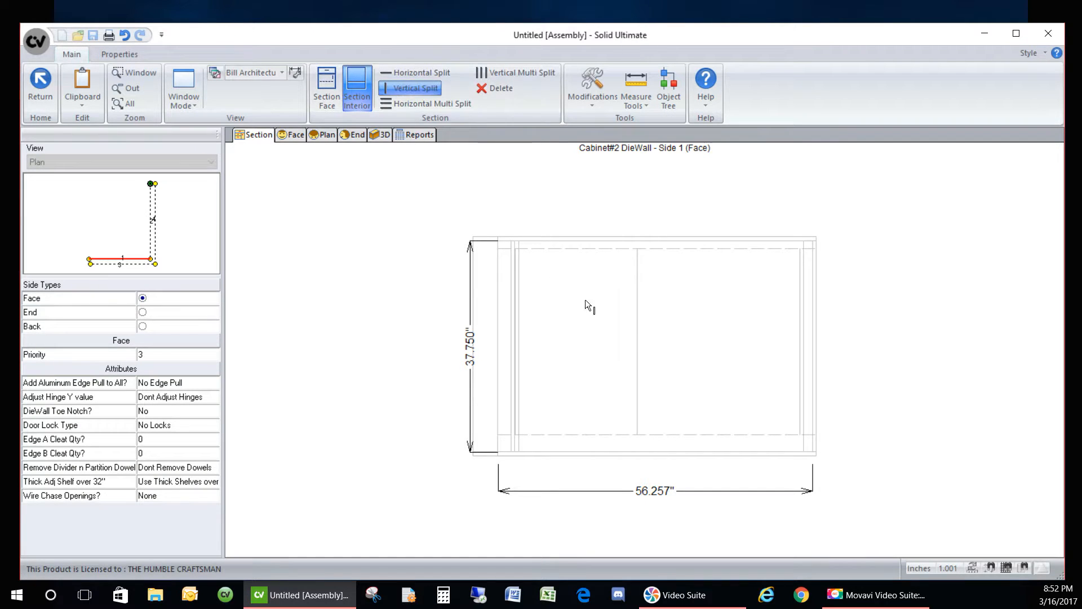
{"action": "left_click", "coordinate": [638, 326]}
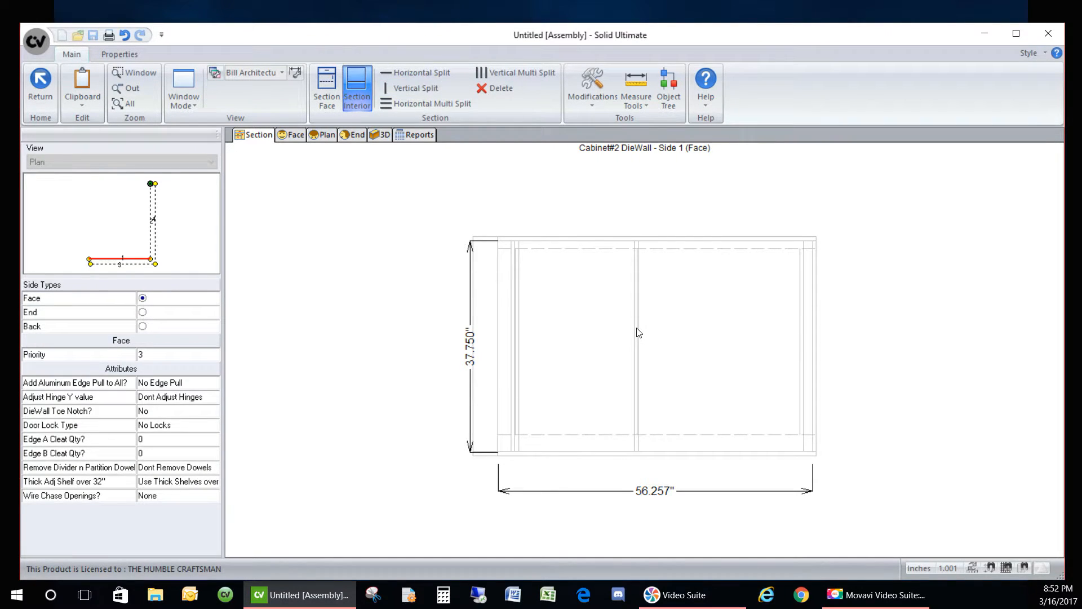
{"action": "left_click", "coordinate": [620, 233]}
- Add a partition near the right end, halve the right and left openings, then view in 3D
{"action": "left_click", "coordinate": [394, 91]}
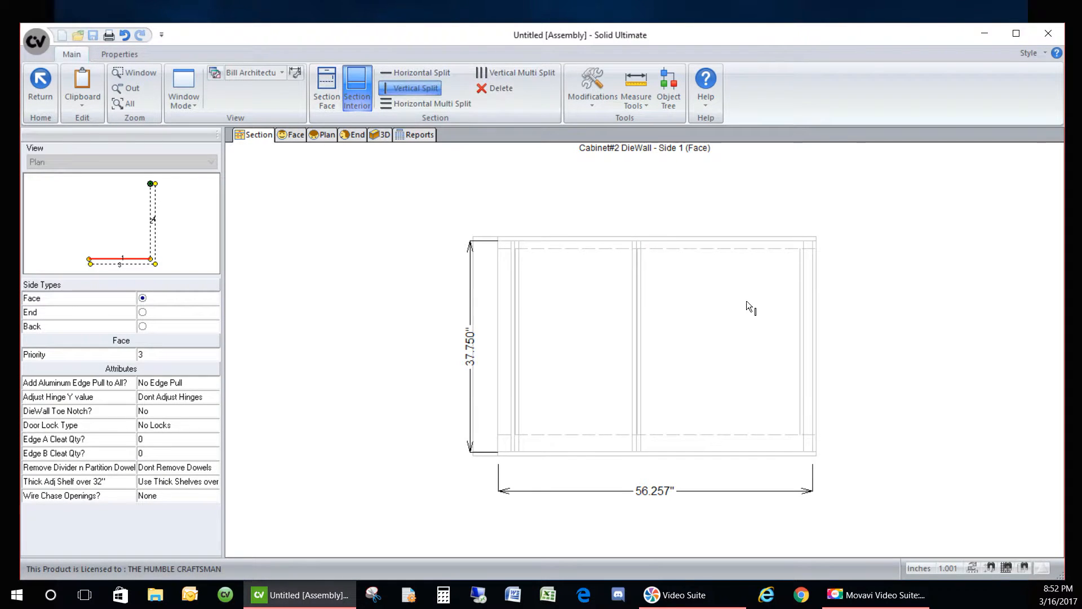
{"action": "left_click", "coordinate": [800, 319]}
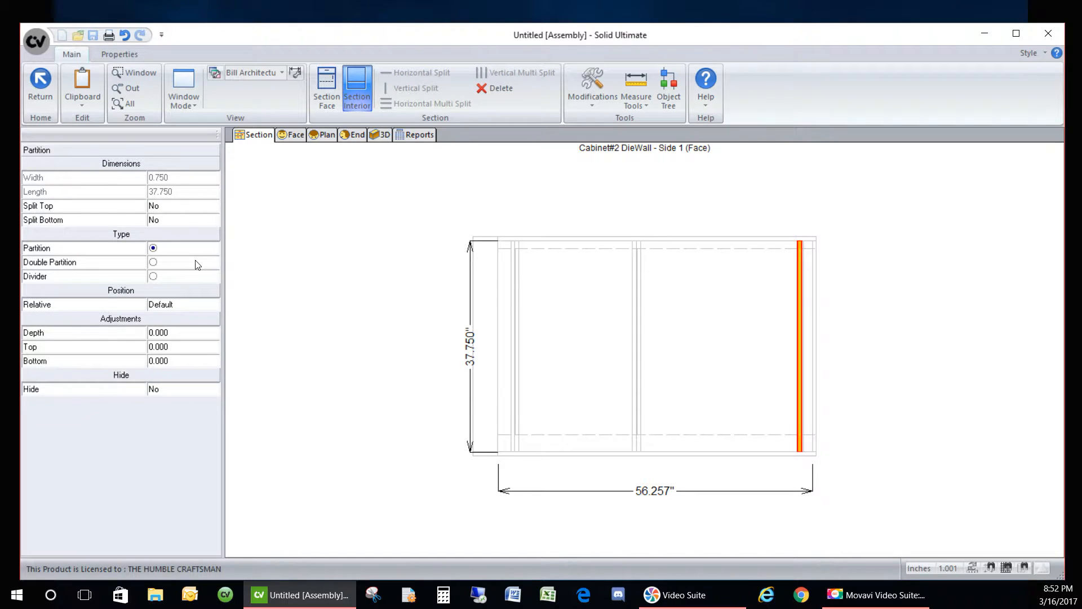
{"action": "left_click", "coordinate": [581, 212]}
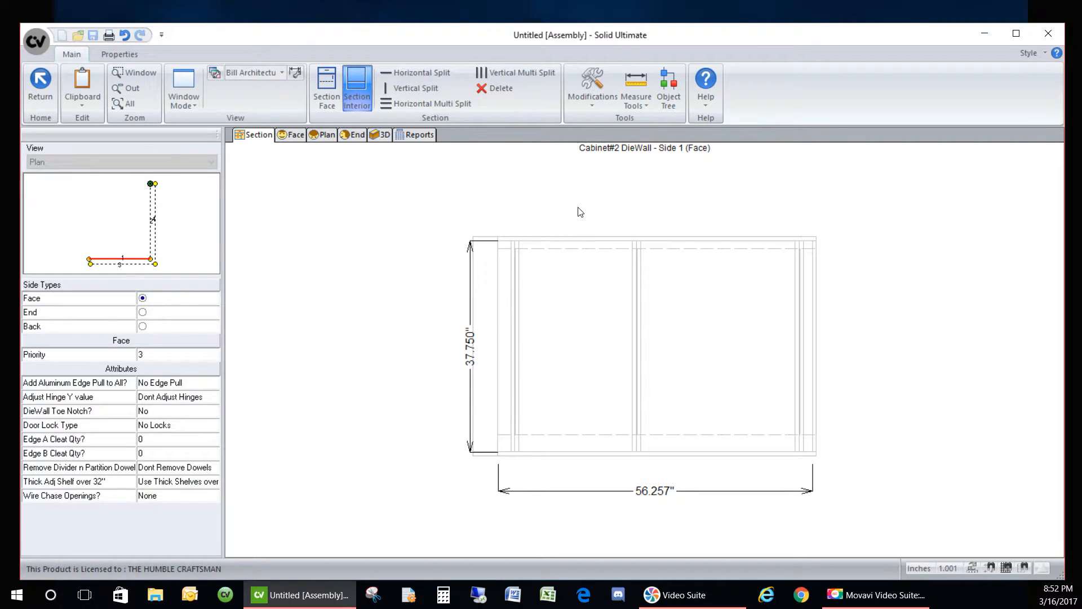
{"action": "left_click", "coordinate": [726, 384]}
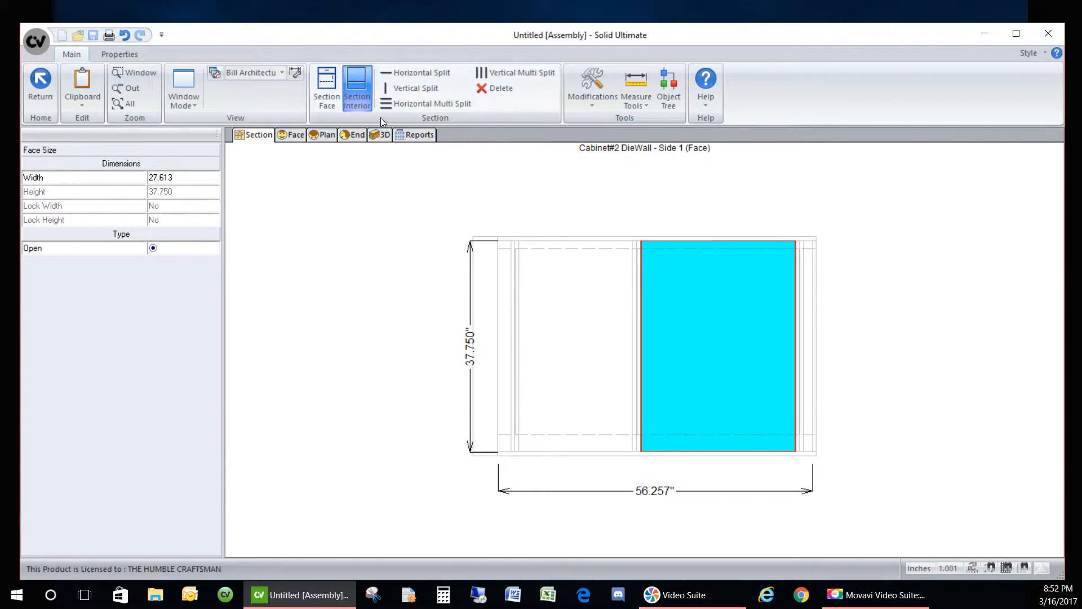
{"action": "left_click", "coordinate": [400, 88]}
{"action": "left_click", "coordinate": [582, 370]}
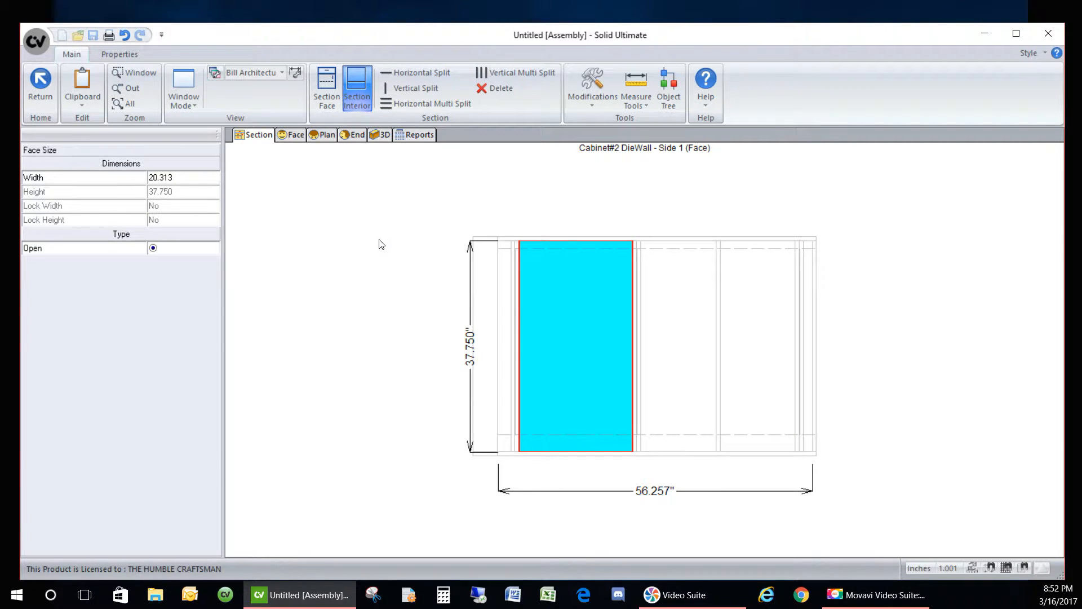
{"action": "left_click", "coordinate": [411, 87]}
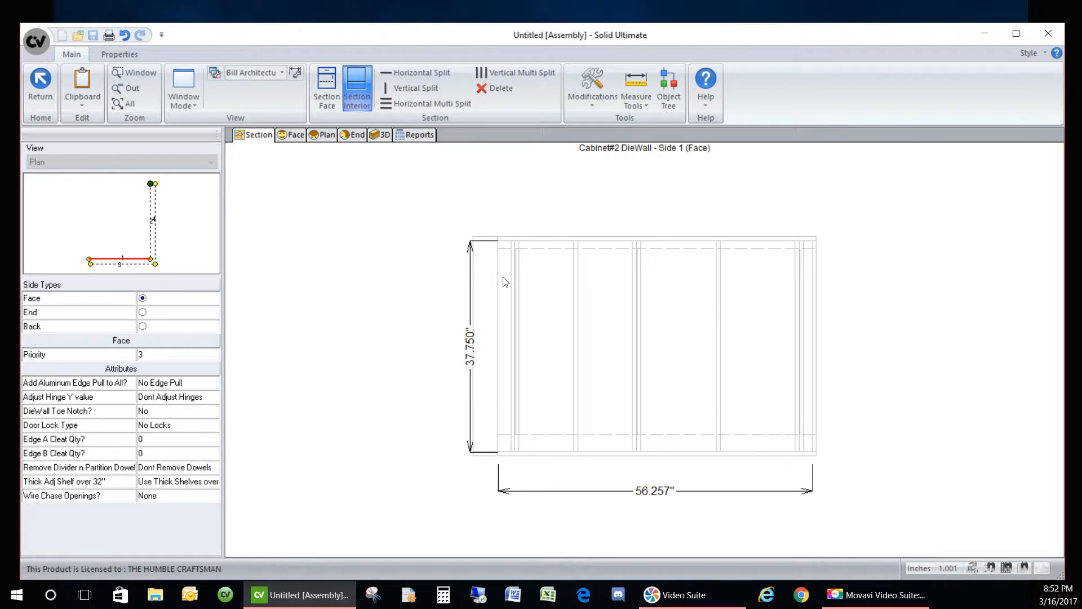
{"action": "left_click", "coordinate": [380, 134]}
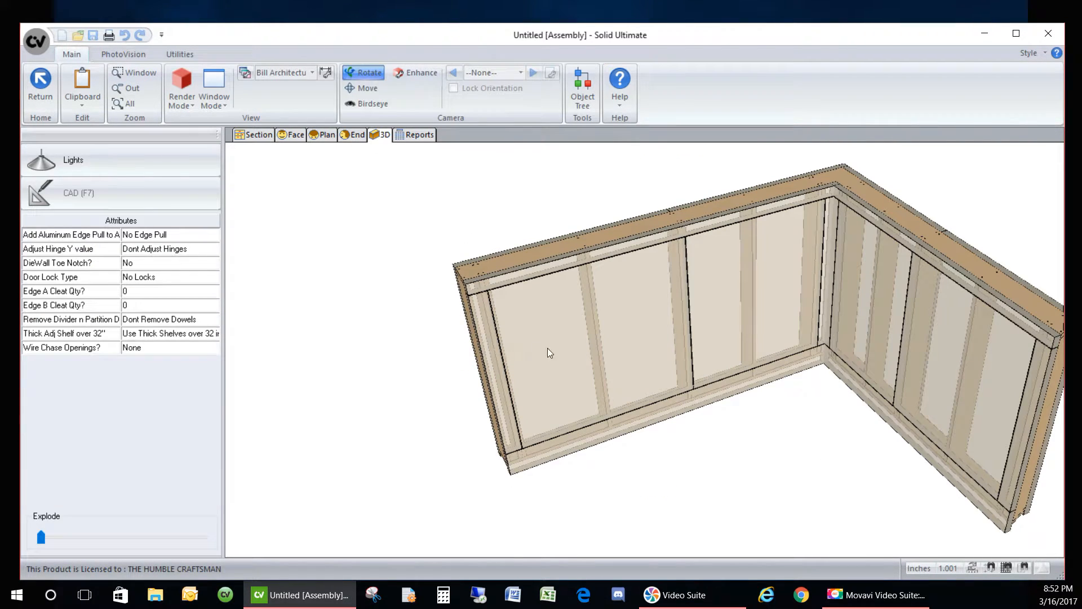
- Set Wire Chase Openings to Two Holes (2.000" diameter), then return to the room layout plan
{"action": "left_click_drag", "start_coordinate": [355, 348], "coordinate": [780, 364]}
{"action": "left_click_drag", "start_coordinate": [578, 415], "coordinate": [530, 402]}
{"action": "left_click_drag", "start_coordinate": [566, 350], "coordinate": [531, 418]}
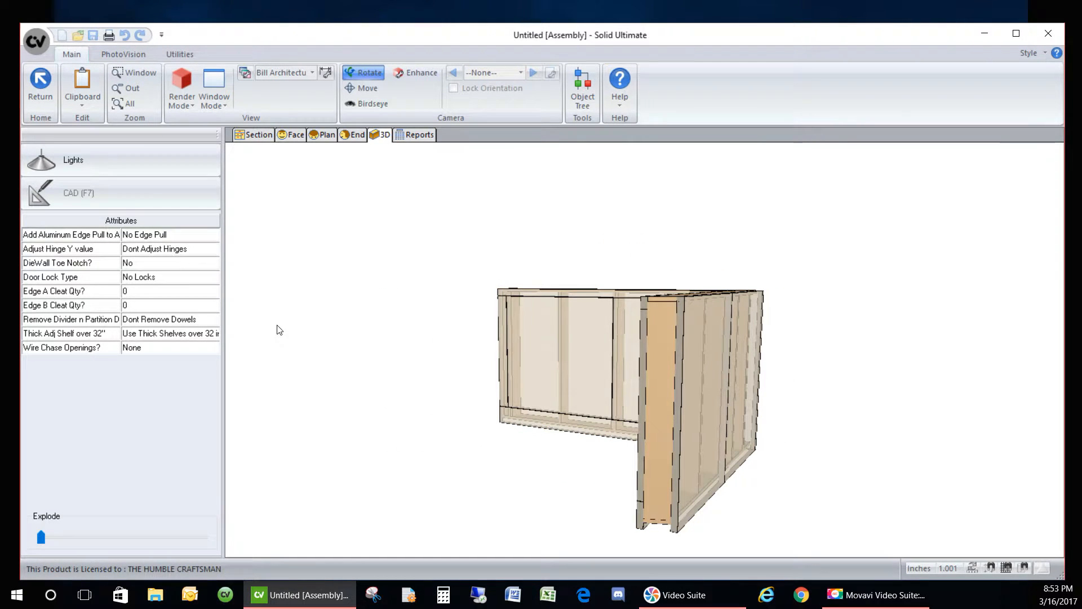
{"action": "left_click_drag", "start_coordinate": [337, 383], "coordinate": [453, 431]}
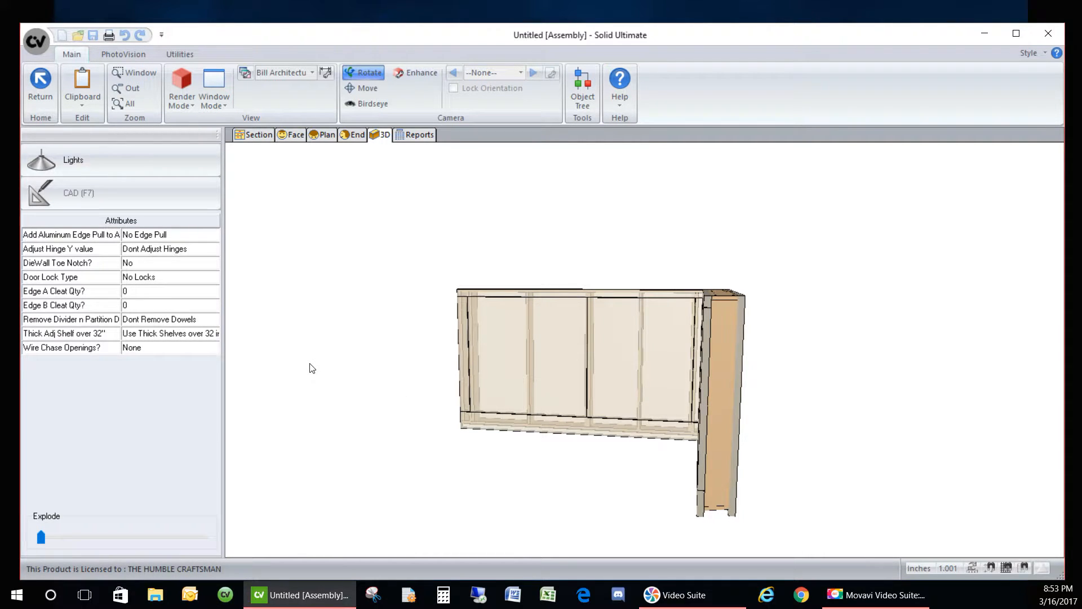
{"action": "left_click", "coordinate": [160, 350]}
{"action": "left_click", "coordinate": [164, 348]}
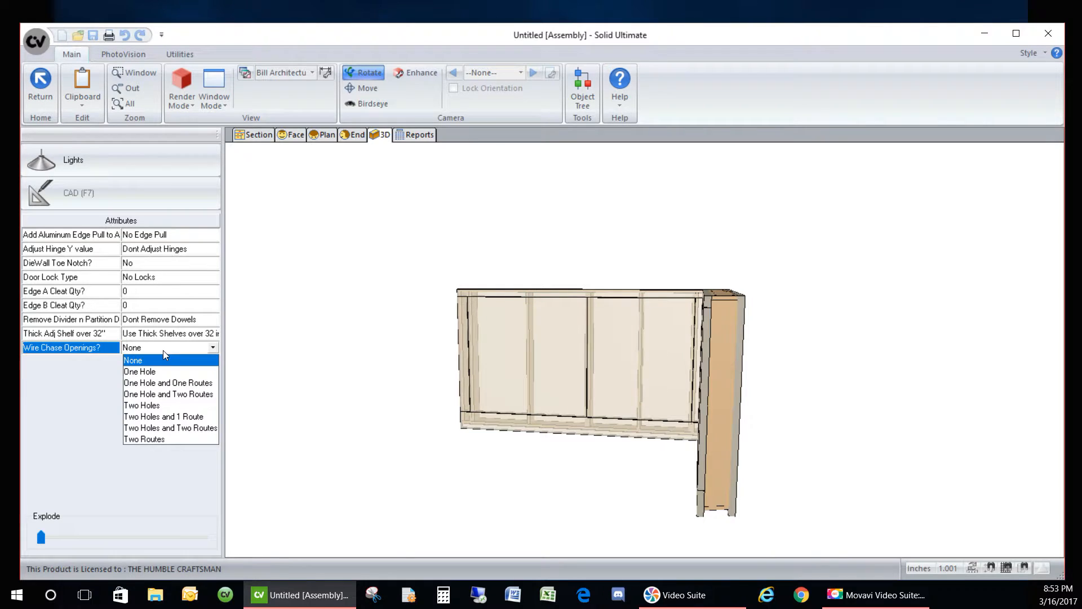
{"action": "left_click", "coordinate": [194, 402]}
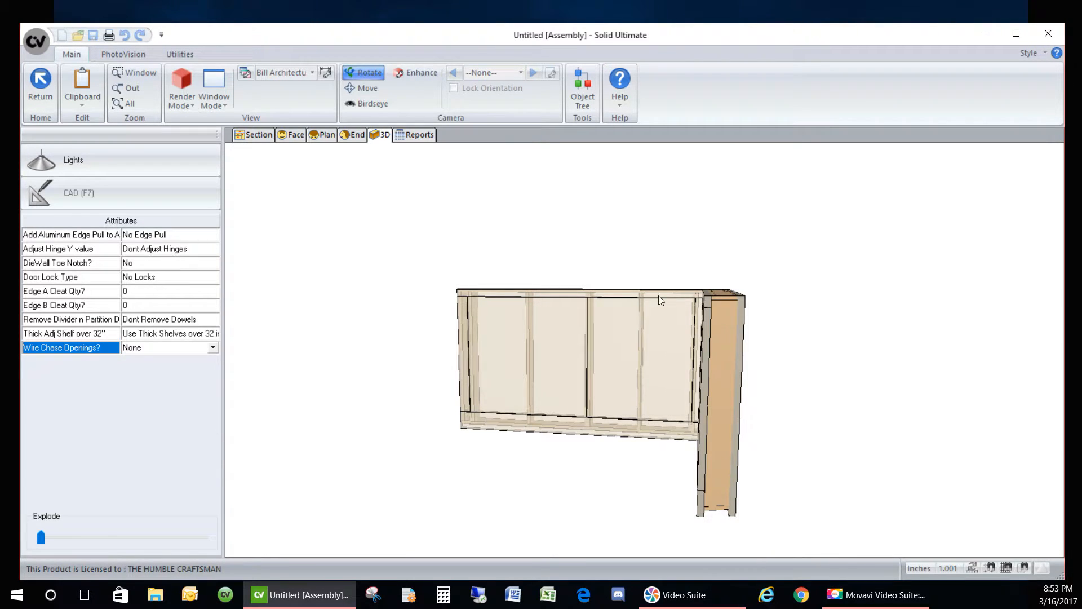
{"action": "left_click_drag", "start_coordinate": [777, 288], "coordinate": [300, 241]}
{"action": "mouse_move", "coordinate": [658, 451]}
{"action": "left_mouse_down"}
{"action": "mouse_move", "coordinate": [544, 440]}
{"action": "mouse_move", "coordinate": [414, 388]}
{"action": "mouse_move", "coordinate": [464, 360]}
{"action": "mouse_move", "coordinate": [669, 430]}
{"action": "mouse_move", "coordinate": [713, 487]}
{"action": "left_mouse_up"}
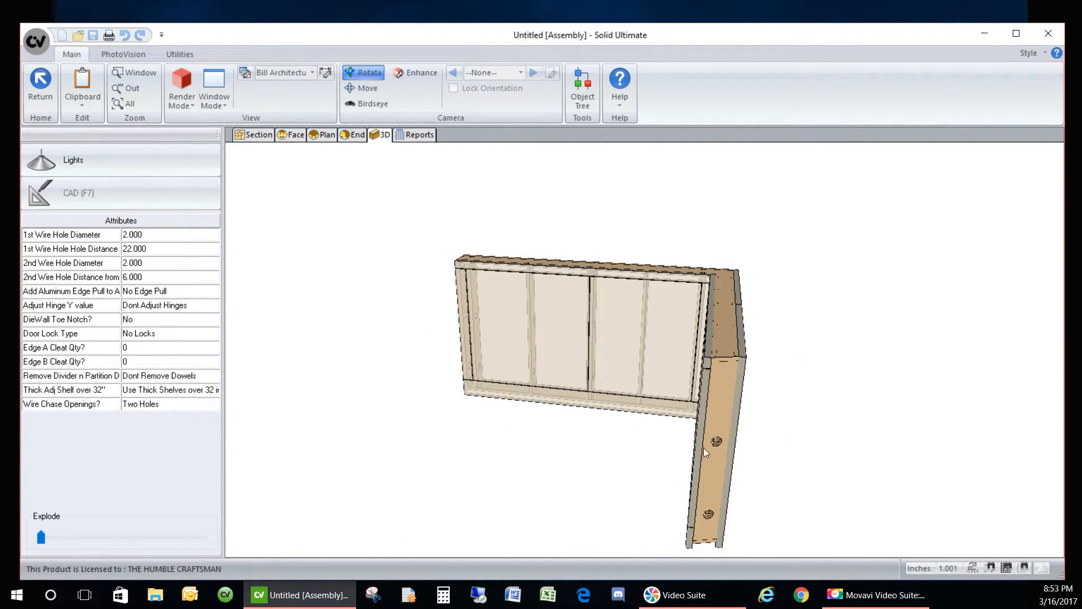
{"action": "left_click", "coordinate": [40, 86]}
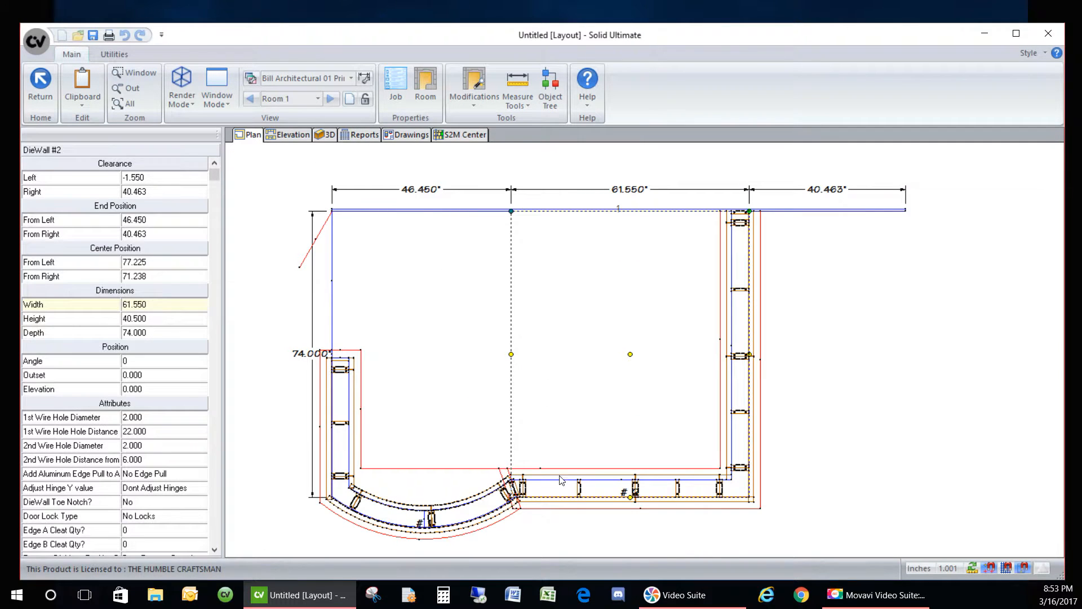
- Orbit and zoom the 3D room view along the curved cabinet fronts
{"action": "left_click", "coordinate": [324, 135]}
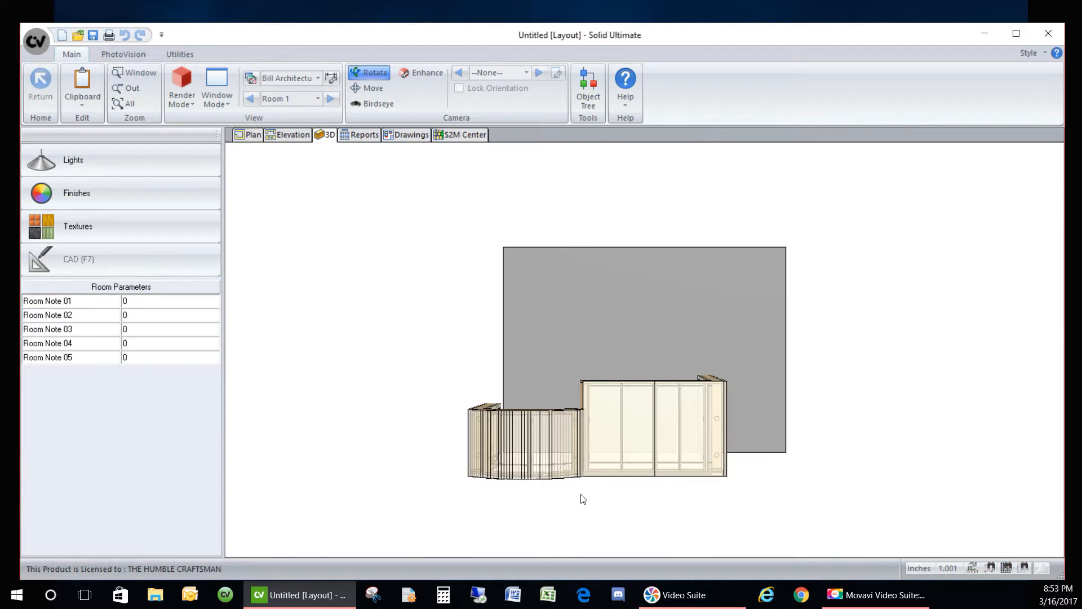
{"action": "left_click_drag", "start_coordinate": [631, 499], "coordinate": [484, 482]}
{"action": "scroll", "coordinate": [538, 435], "scroll_direction": "up", "scroll_amount": 7}
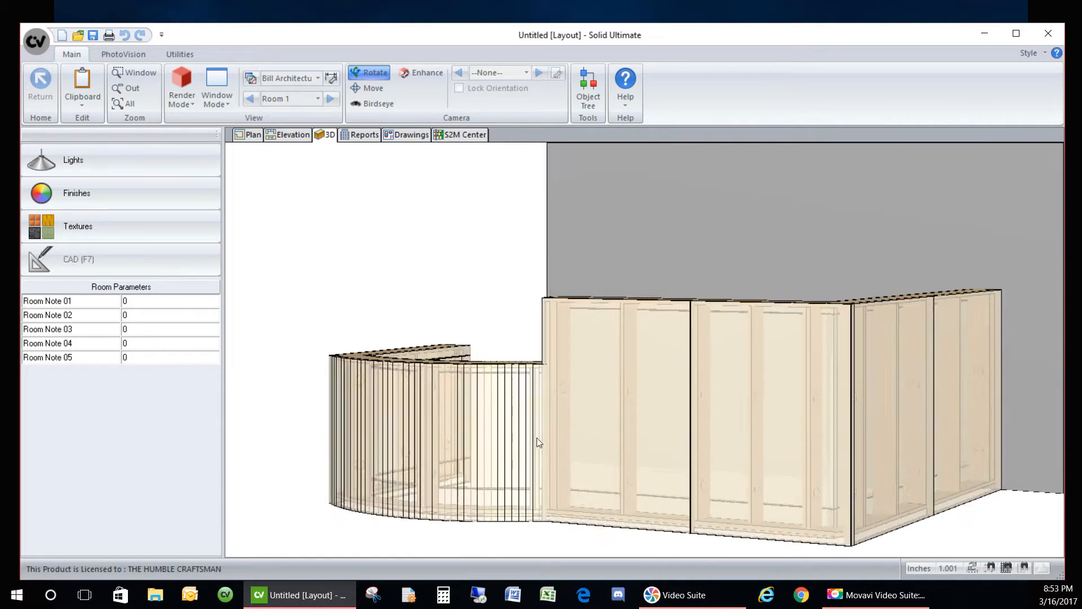
{"action": "scroll", "coordinate": [585, 482], "scroll_direction": "up", "scroll_amount": 5}
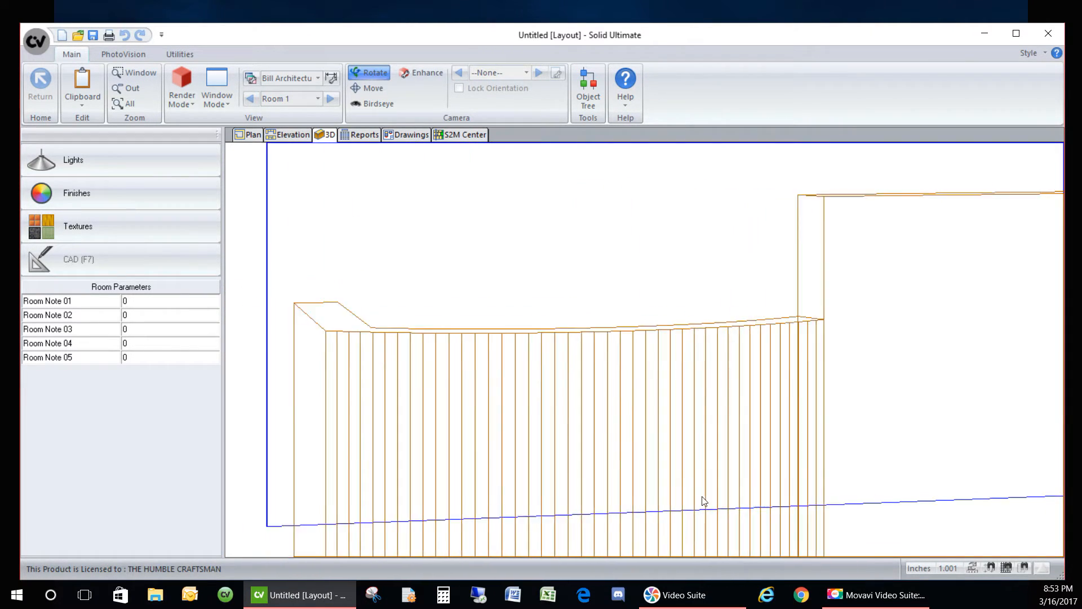
{"action": "mouse_move", "coordinate": [702, 498]}
{"action": "left_mouse_down"}
{"action": "mouse_move", "coordinate": [898, 527]}
{"action": "mouse_move", "coordinate": [952, 509]}
{"action": "left_mouse_up"}
{"action": "scroll", "coordinate": [486, 356], "scroll_direction": "down", "scroll_amount": 2}
{"action": "scroll", "coordinate": [952, 510], "scroll_direction": "up", "scroll_amount": 4}
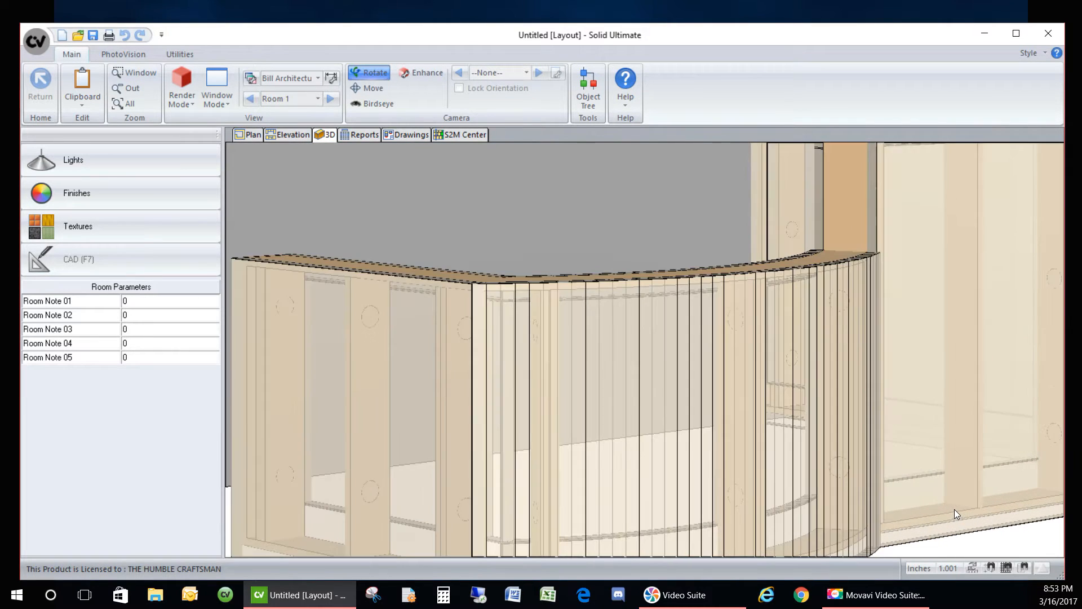
{"action": "scroll", "coordinate": [757, 465], "scroll_direction": "down", "scroll_amount": 3}
{"action": "mouse_move", "coordinate": [836, 387]}
{"action": "left_mouse_down"}
{"action": "mouse_move", "coordinate": [817, 401]}
{"action": "mouse_move", "coordinate": [768, 399]}
{"action": "mouse_move", "coordinate": [787, 387]}
{"action": "left_mouse_up"}
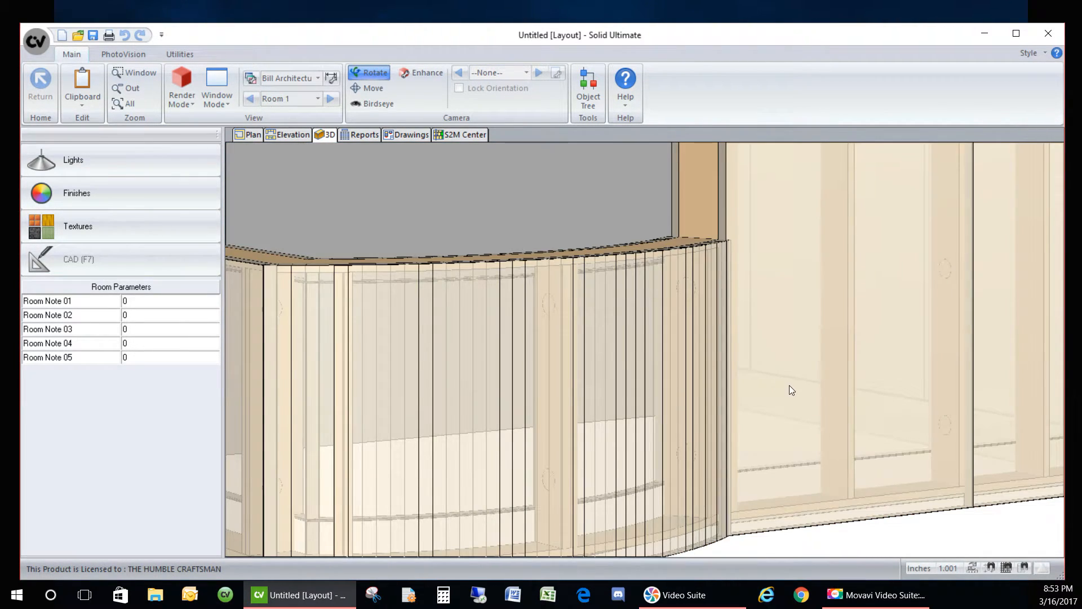
{"action": "scroll", "coordinate": [607, 346], "scroll_direction": "down", "scroll_amount": 4}
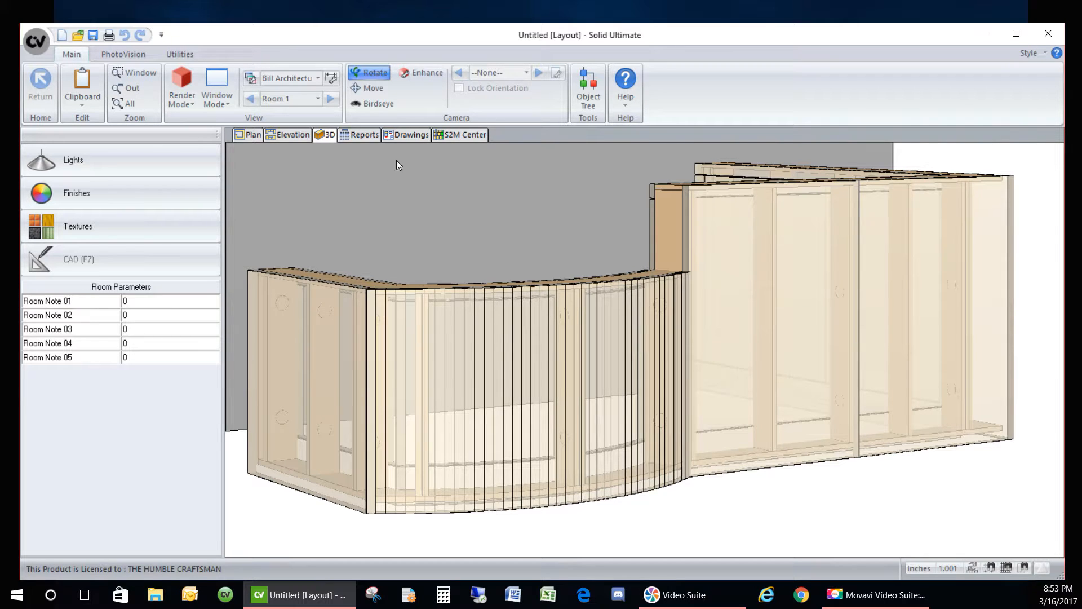
- Open the Wall 1 front elevation and select DieWall #2, 61.550" wide
{"action": "left_click_drag", "start_coordinate": [546, 299], "coordinate": [473, 303]}
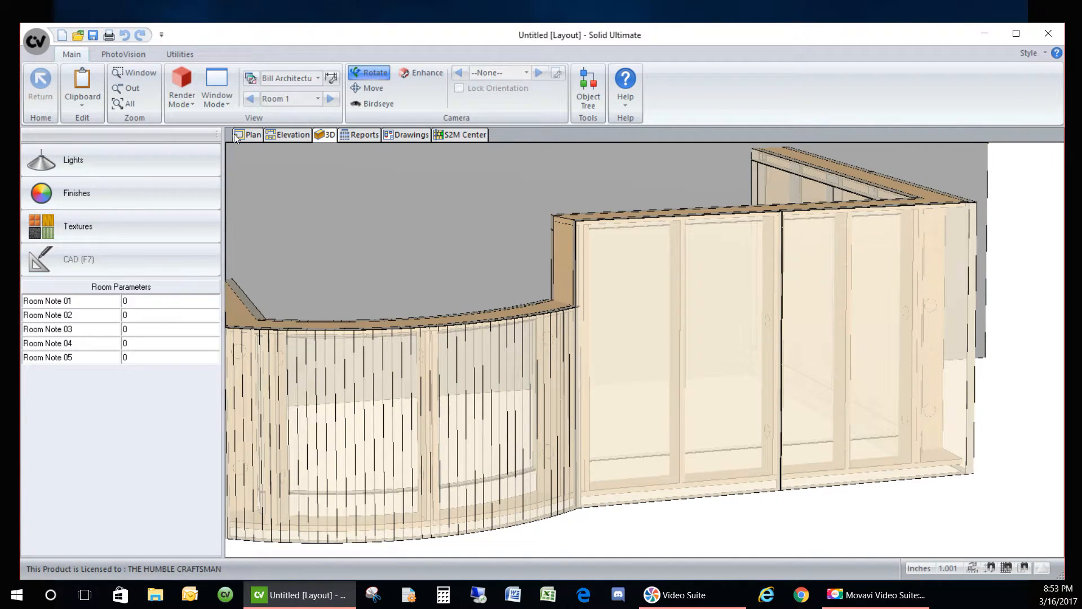
{"action": "scroll", "coordinate": [624, 374], "scroll_direction": "down", "scroll_amount": 2}
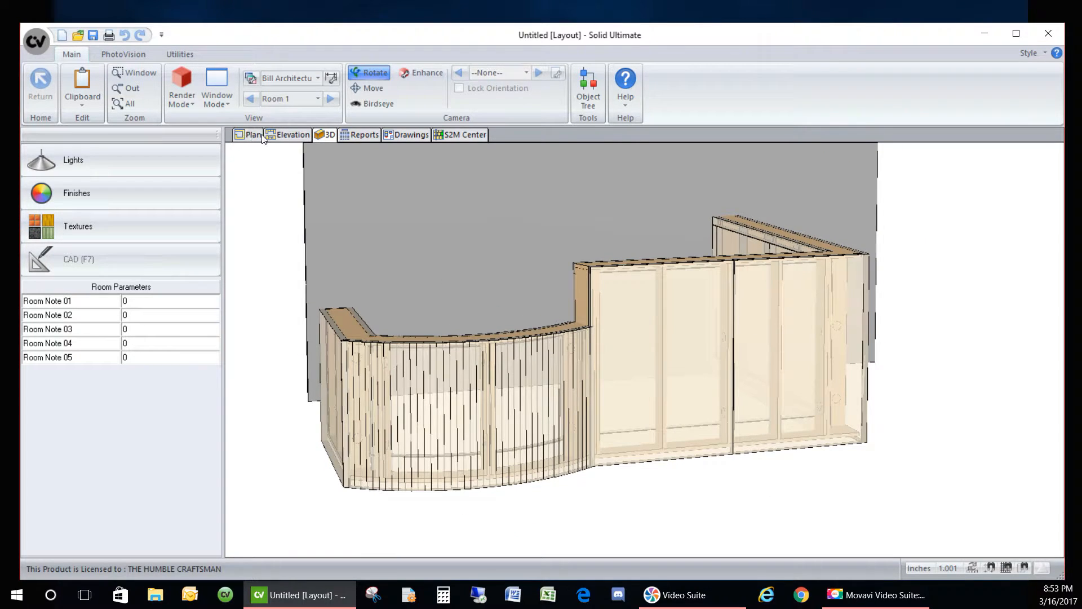
{"action": "left_click", "coordinate": [288, 134]}
{"action": "left_click", "coordinate": [663, 434]}
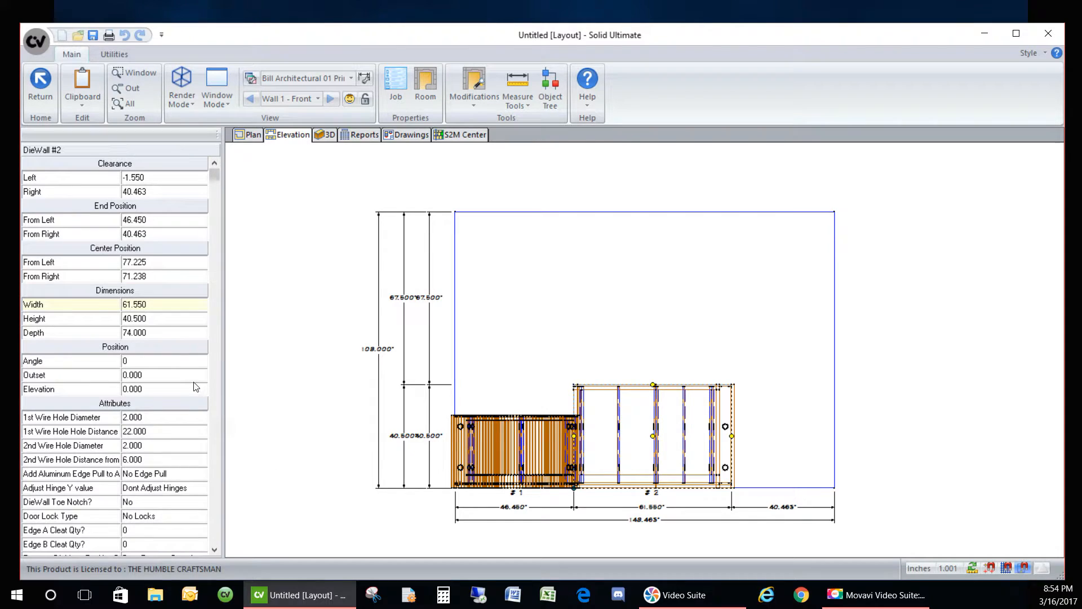
- Change DieWall #2's wire chase openings to two holes and one route
{"action": "scroll", "coordinate": [194, 470], "scroll_direction": "down", "scroll_amount": 1}
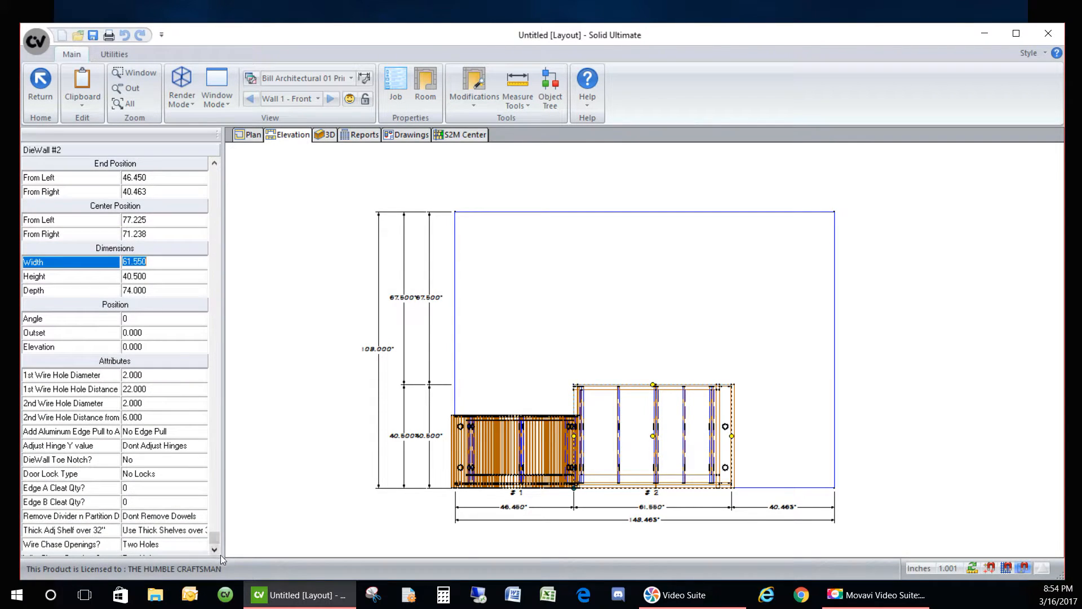
{"action": "left_click", "coordinate": [182, 546]}
{"action": "left_click", "coordinate": [184, 547]}
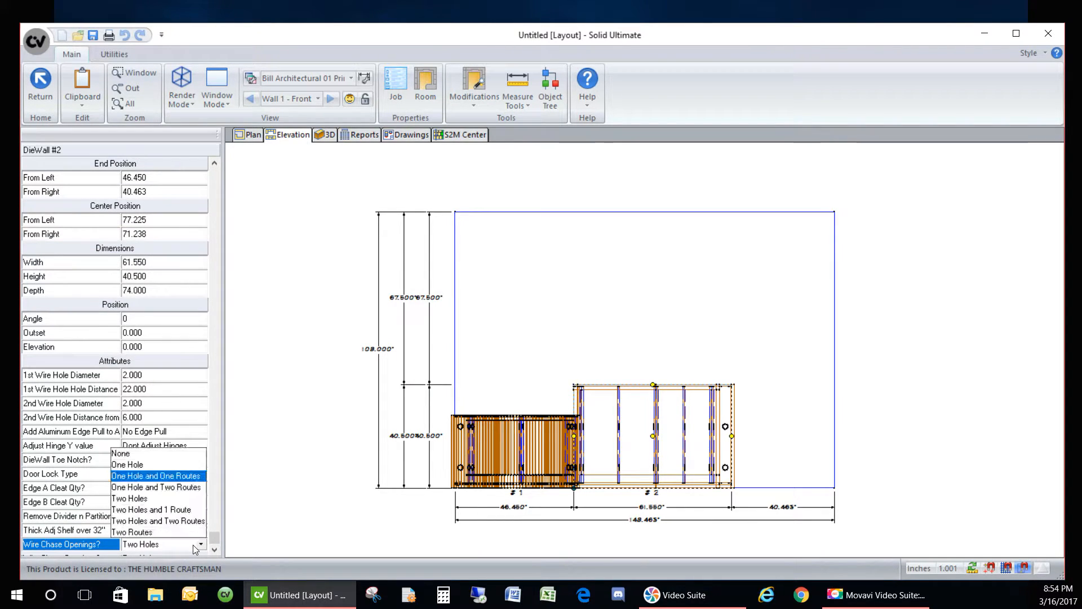
{"action": "left_click", "coordinate": [142, 510]}
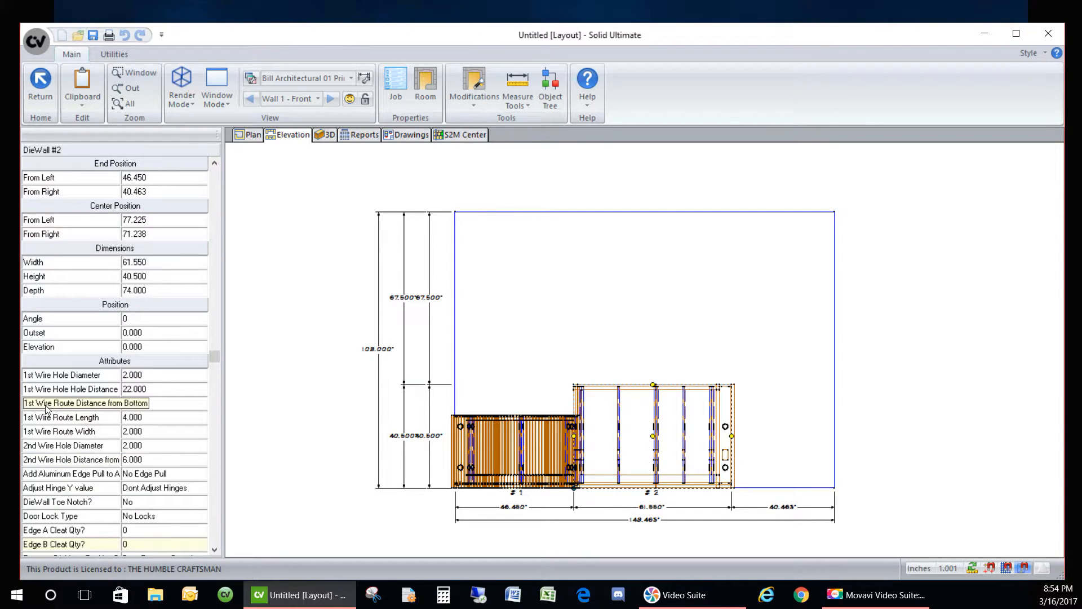
- Set the first wire hole distance to 22
{"action": "left_click", "coordinate": [166, 387]}
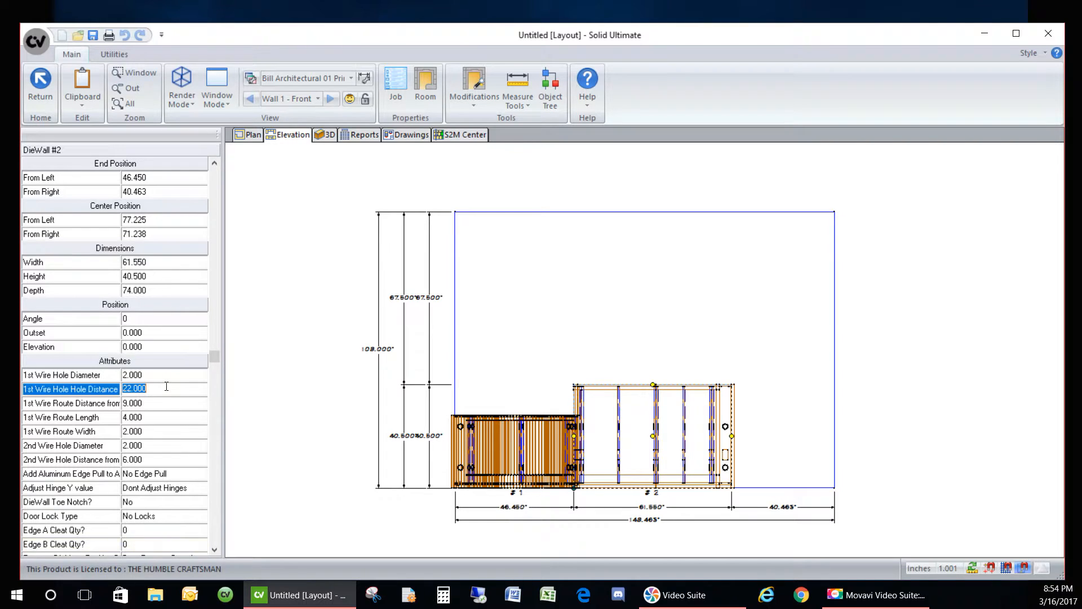
{"action": "type", "text": "35"}
{"action": "key", "text": "Return"}
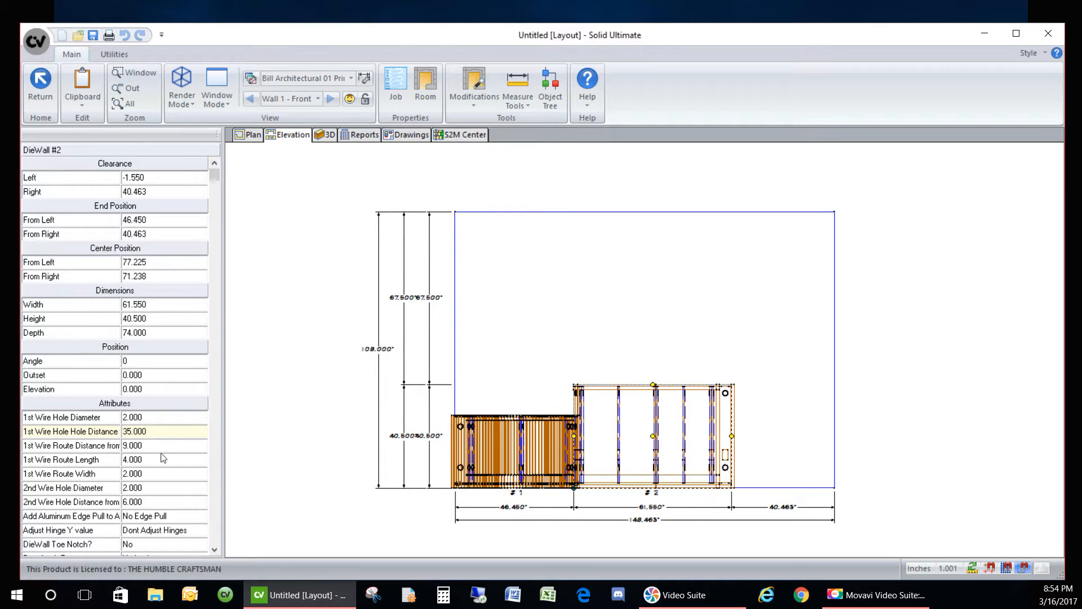
{"action": "left_click", "coordinate": [153, 432]}
{"action": "type", "text": "22"}
{"action": "key", "text": "Return"}
- Set the 1st Wire Route Distance to 30 instead of 35, then deselect DieWall #2
{"action": "left_click", "coordinate": [153, 446]}
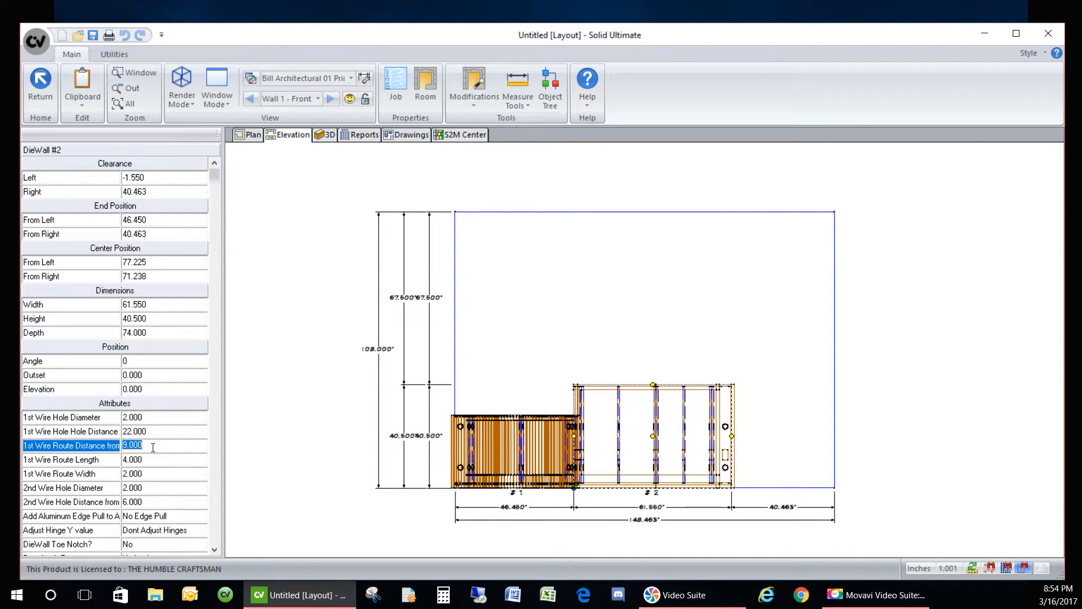
{"action": "type", "text": "35"}
{"action": "key", "text": "Return"}
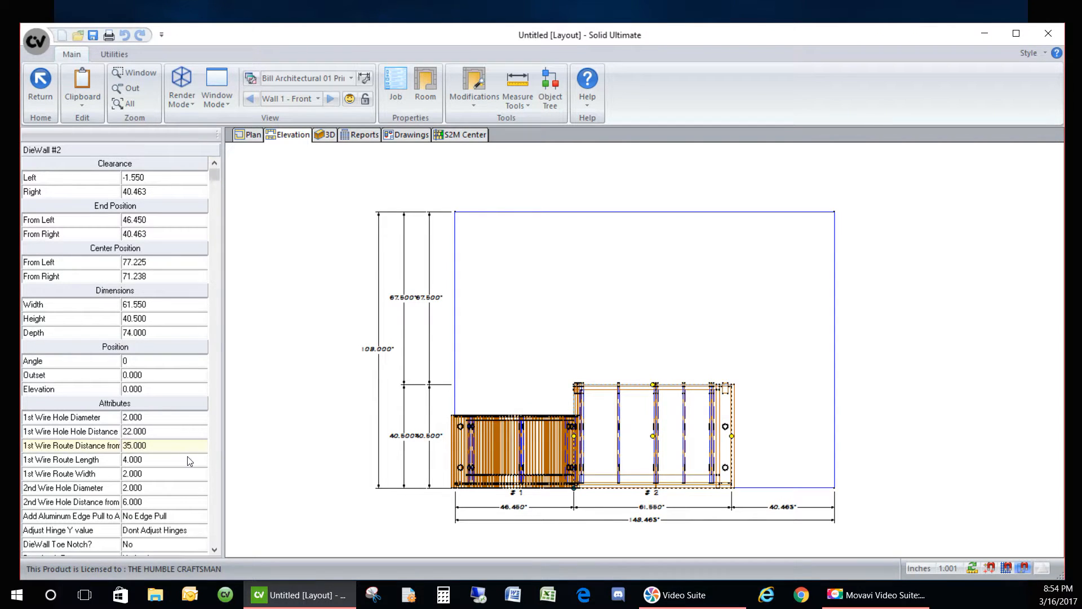
{"action": "left_click", "coordinate": [163, 444]}
{"action": "type", "text": "30"}
{"action": "key", "text": "Return"}
{"action": "left_click", "coordinate": [319, 448]}
{"action": "scroll", "coordinate": [726, 413], "scroll_direction": "up", "scroll_amount": 1}
{"action": "scroll", "coordinate": [730, 417], "scroll_direction": "up", "scroll_amount": 1}
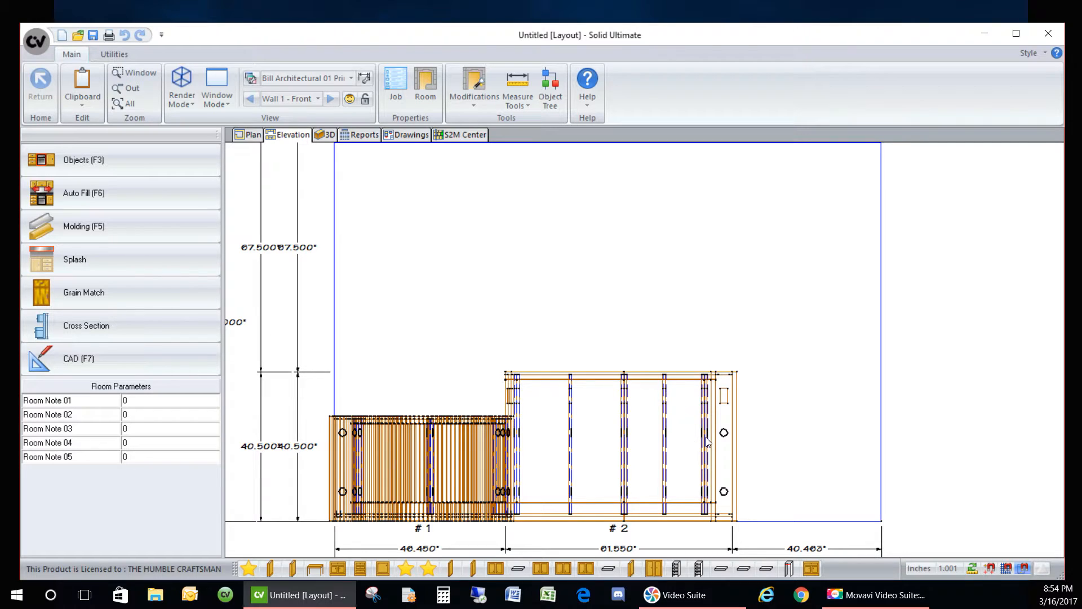
- Orbit the L-shaped counter in 3D, then go back to the plan with the Tops (F4) tools
{"action": "left_click", "coordinate": [326, 134]}
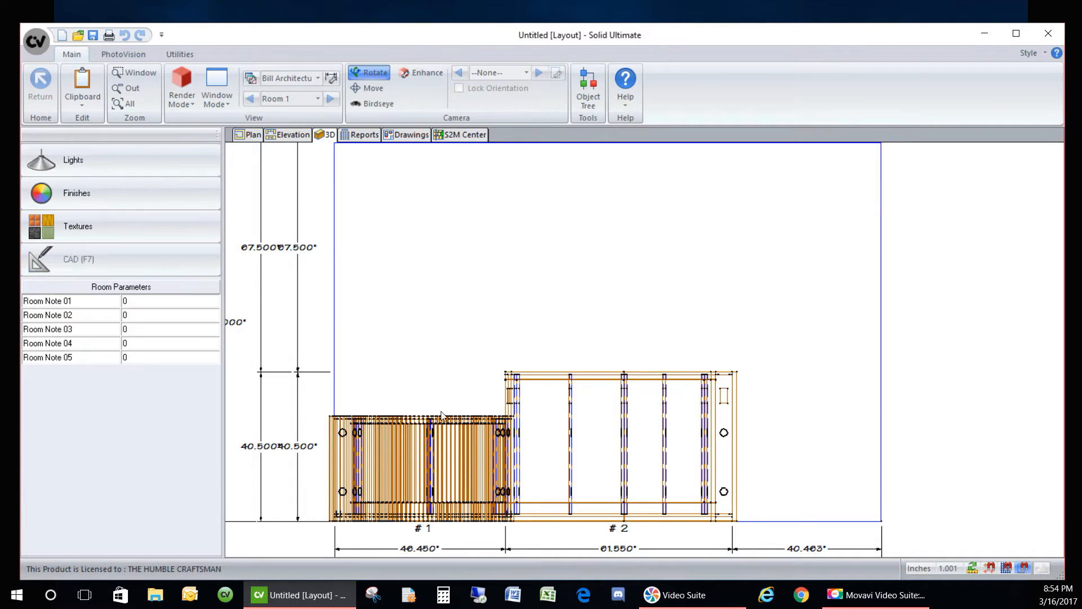
{"action": "left_click_drag", "start_coordinate": [427, 421], "coordinate": [567, 454]}
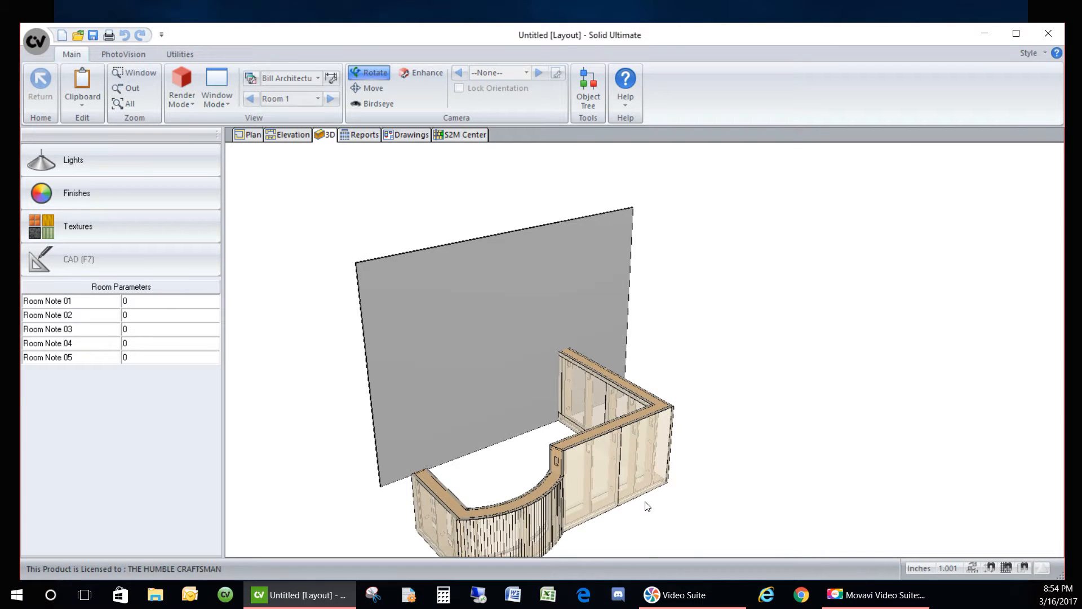
{"action": "left_click_drag", "start_coordinate": [647, 506], "coordinate": [541, 488]}
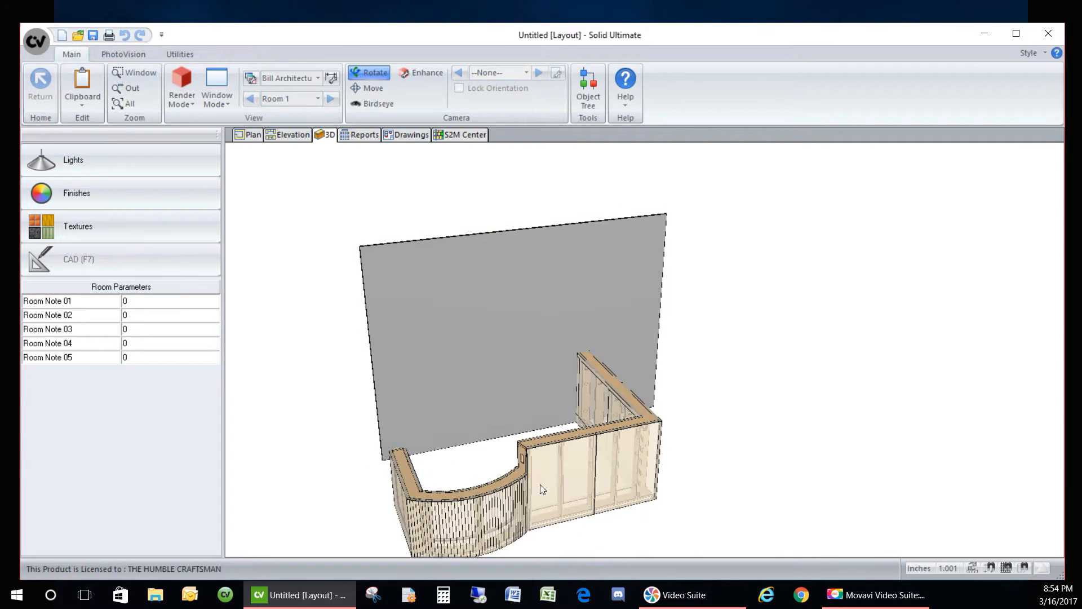
{"action": "left_click", "coordinate": [250, 136]}
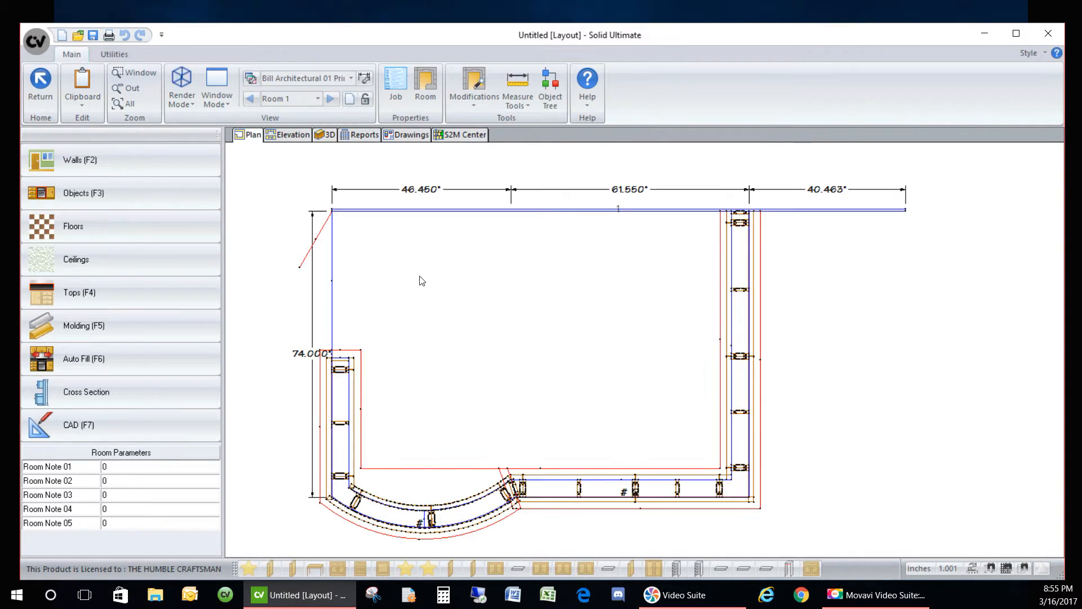
{"action": "left_click", "coordinate": [141, 295]}
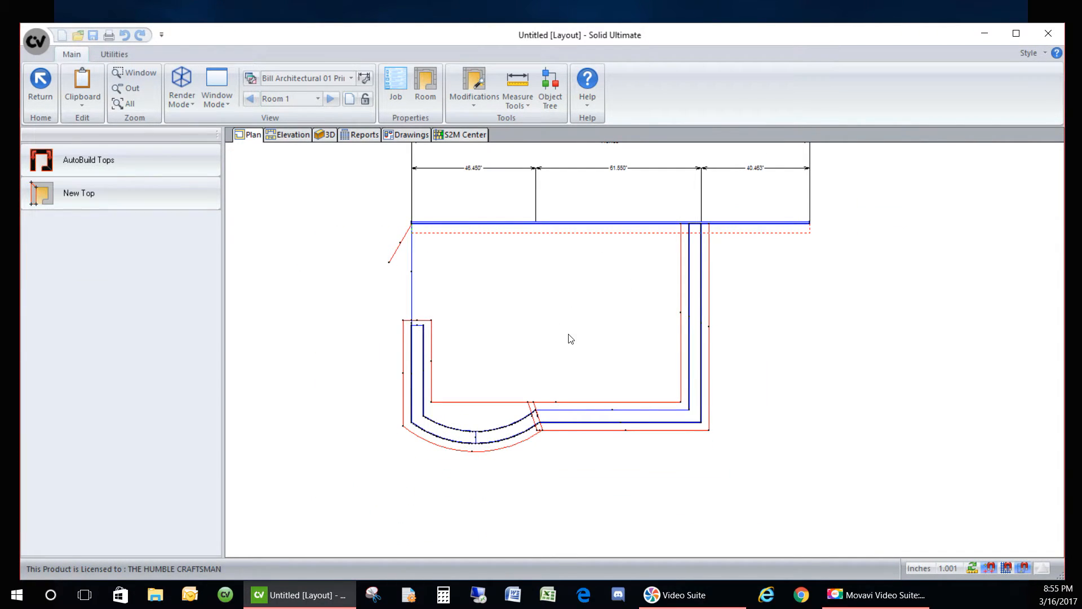
{"action": "scroll", "coordinate": [638, 527], "scroll_direction": "down", "scroll_amount": 1}
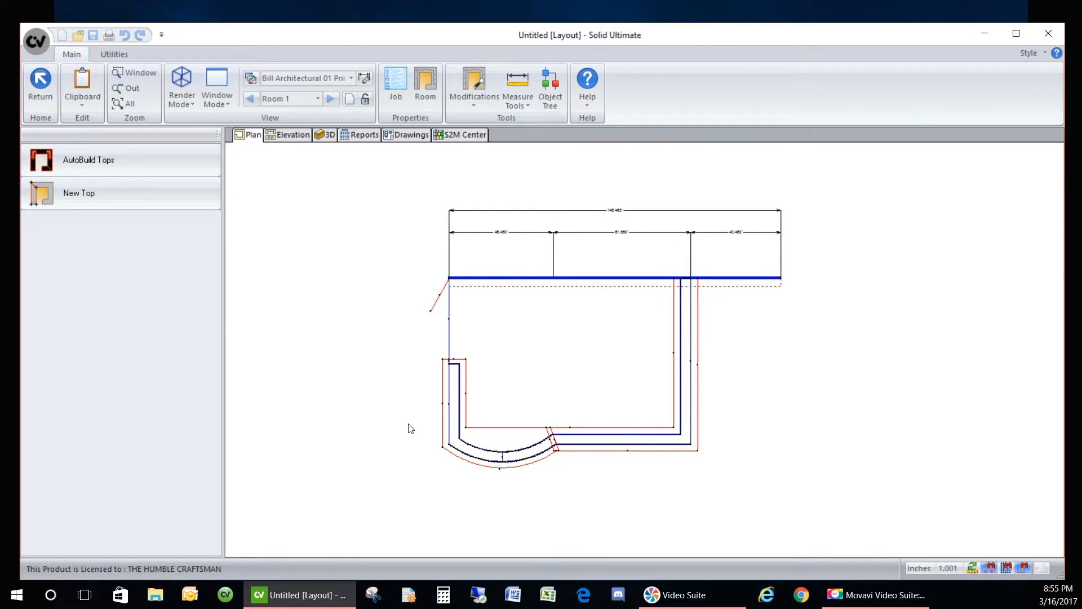
- Start a new top and trace a Chained Line outline around the curved run and left leg
{"action": "left_click", "coordinate": [75, 195]}
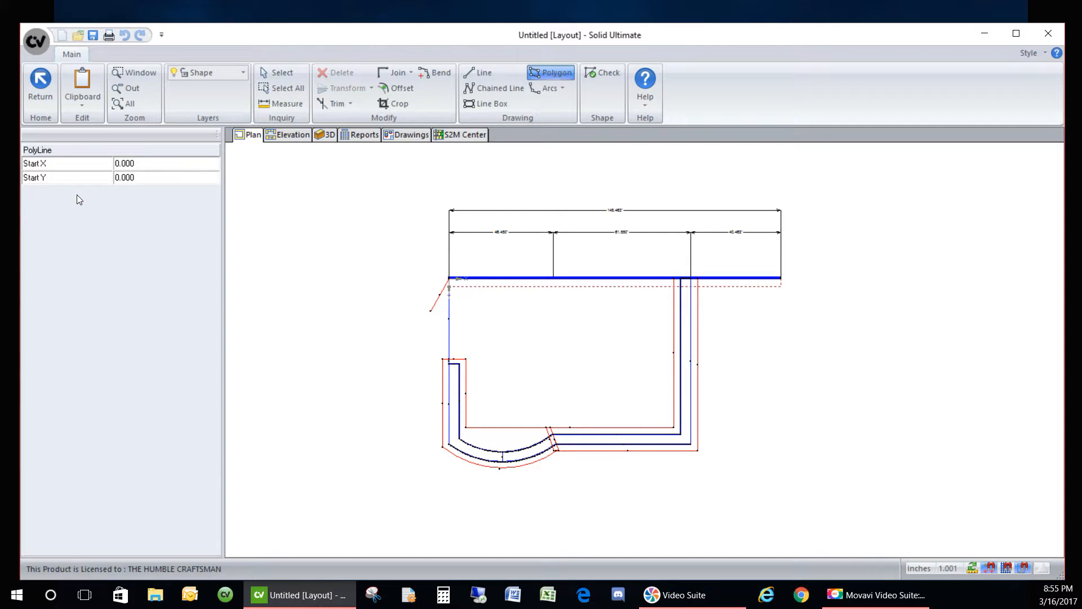
{"action": "left_click", "coordinate": [472, 89]}
{"action": "scroll", "coordinate": [550, 451], "scroll_direction": "up", "scroll_amount": 4}
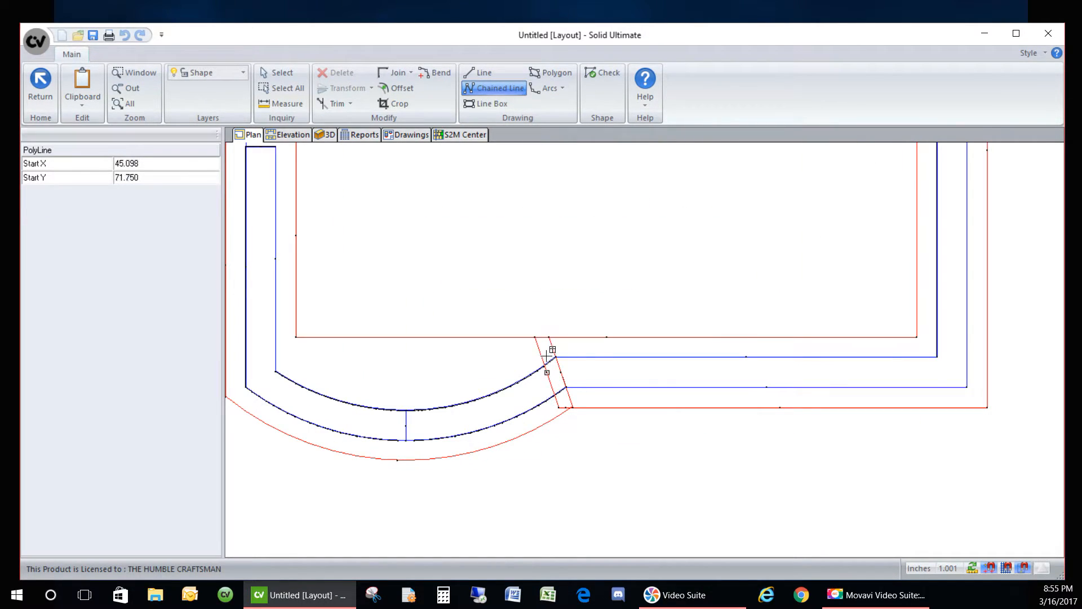
{"action": "left_click", "coordinate": [550, 337]}
{"action": "left_click", "coordinate": [572, 407]}
{"action": "scroll", "coordinate": [599, 418], "scroll_direction": "down", "scroll_amount": 3}
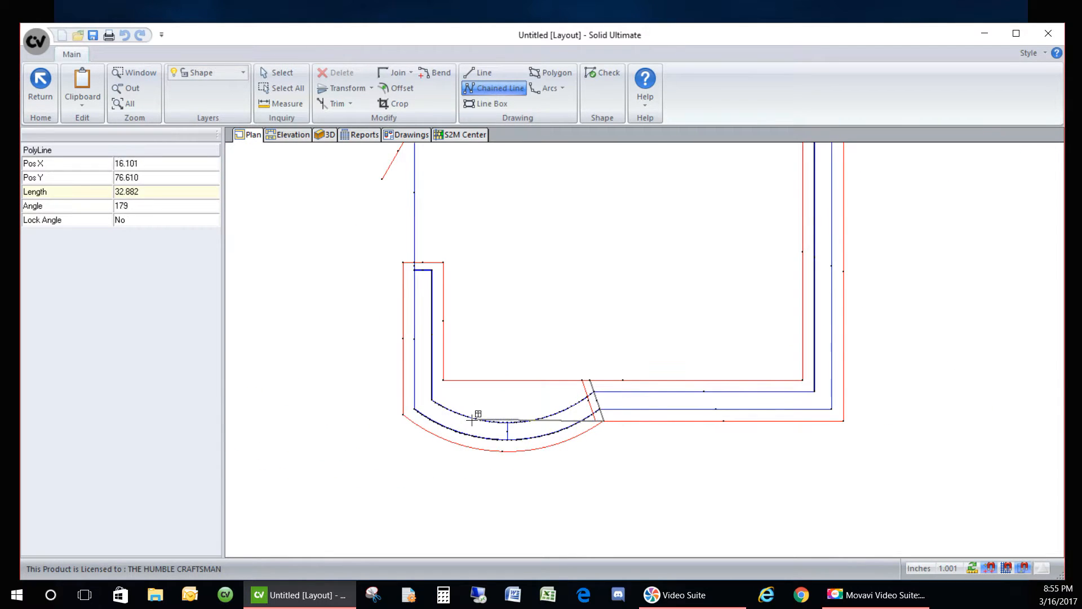
{"action": "left_click", "coordinate": [403, 415]}
{"action": "left_click", "coordinate": [403, 262]}
{"action": "left_click", "coordinate": [444, 263]}
{"action": "left_click", "coordinate": [444, 380]}
{"action": "scroll", "coordinate": [581, 372], "scroll_direction": "up", "scroll_amount": 4}
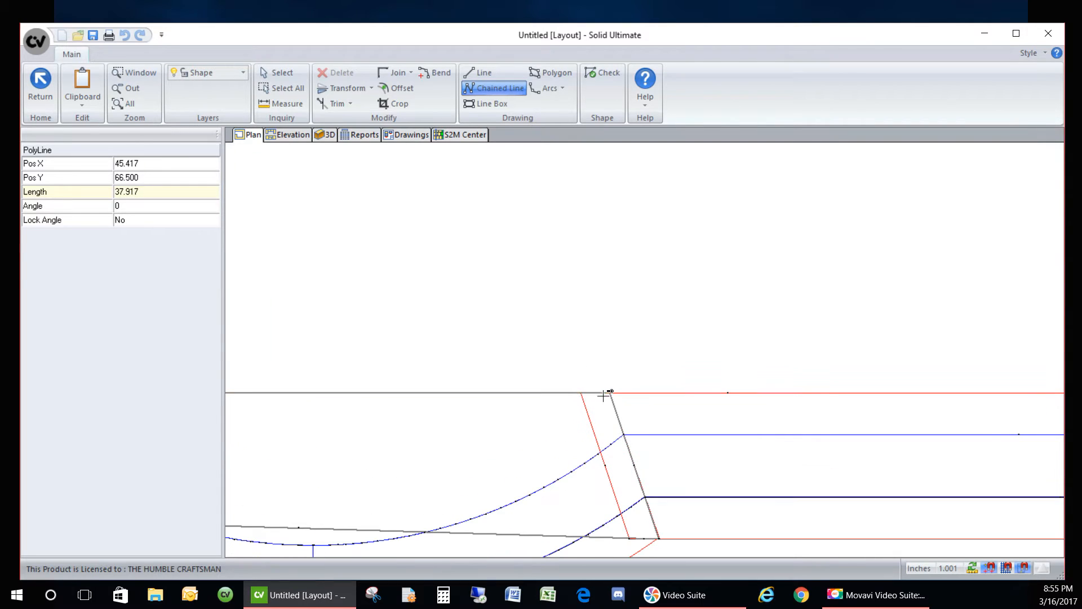
{"action": "left_click", "coordinate": [603, 396]}
- Set the outline's inner bottom edge type to Profile
{"action": "right_click", "coordinate": [543, 419]}
{"action": "left_click", "coordinate": [594, 429]}
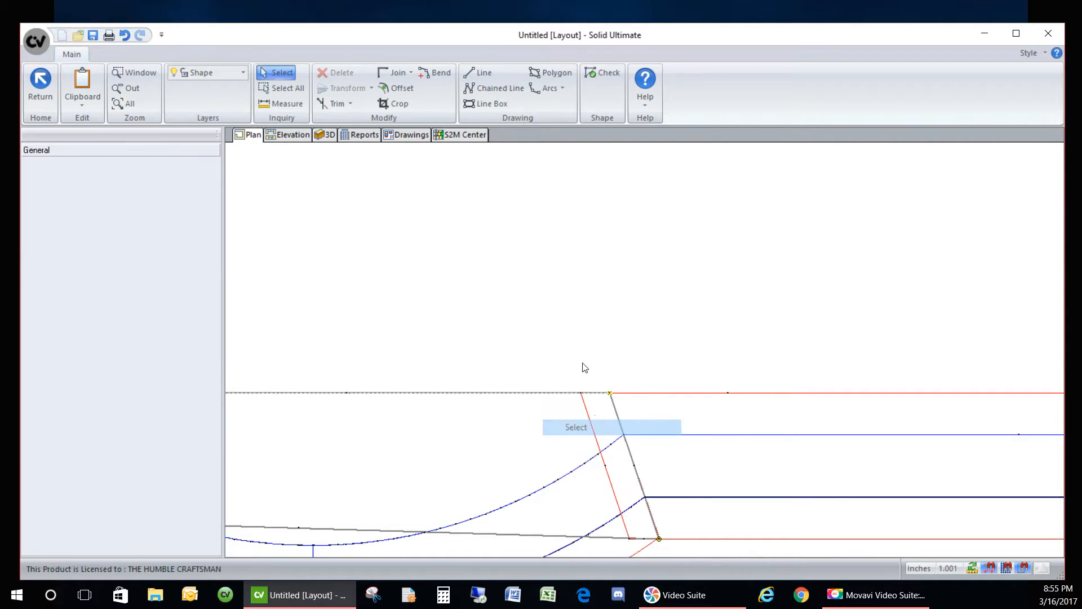
{"action": "scroll", "coordinate": [620, 316], "scroll_direction": "down", "scroll_amount": 4}
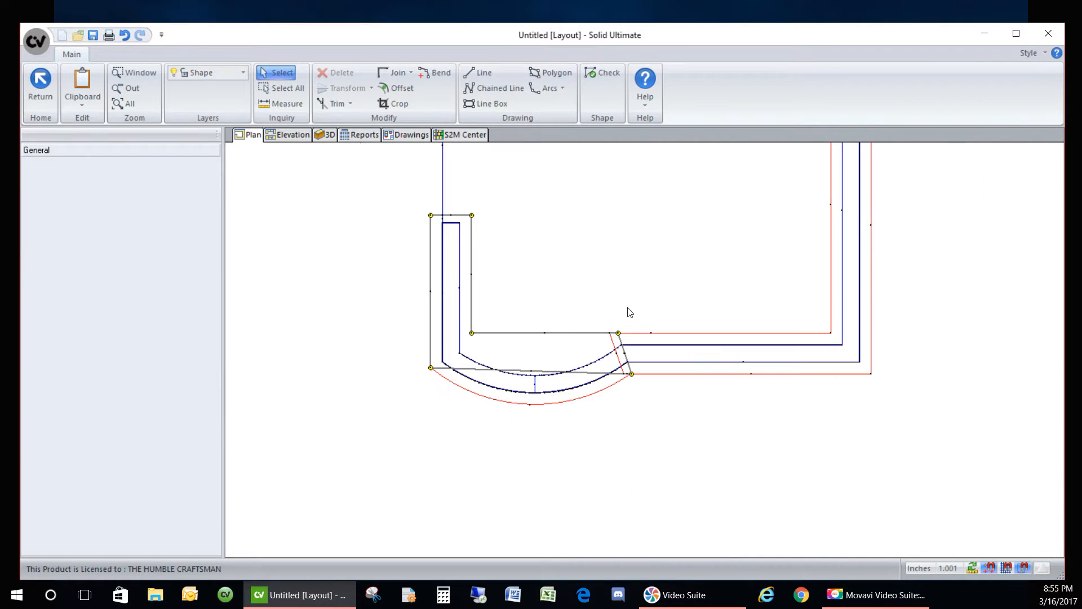
{"action": "left_click", "coordinate": [519, 333]}
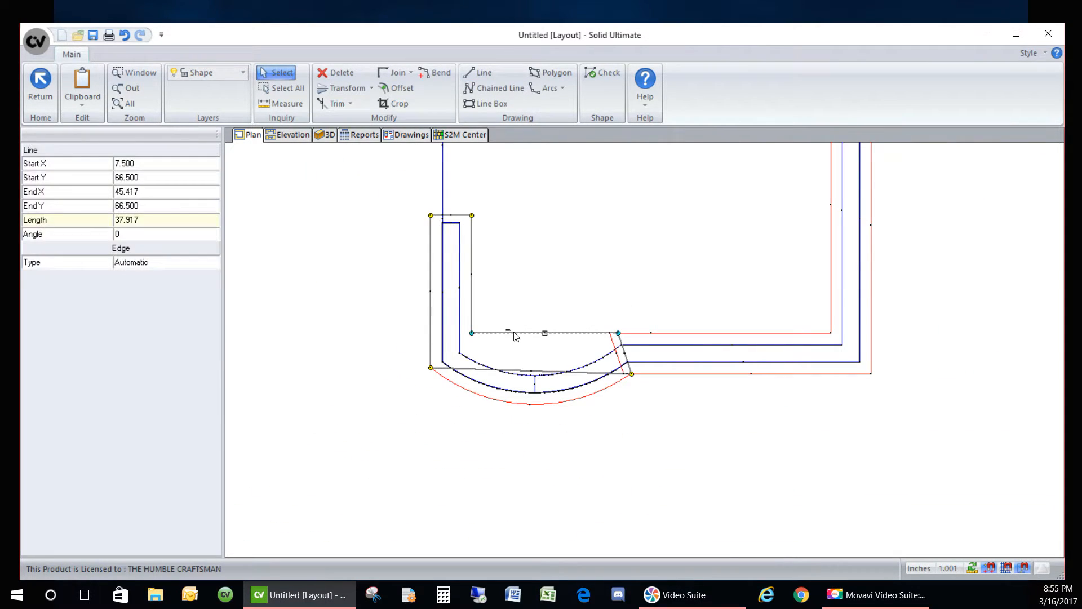
{"action": "left_click", "coordinate": [208, 266]}
{"action": "left_click", "coordinate": [206, 262]}
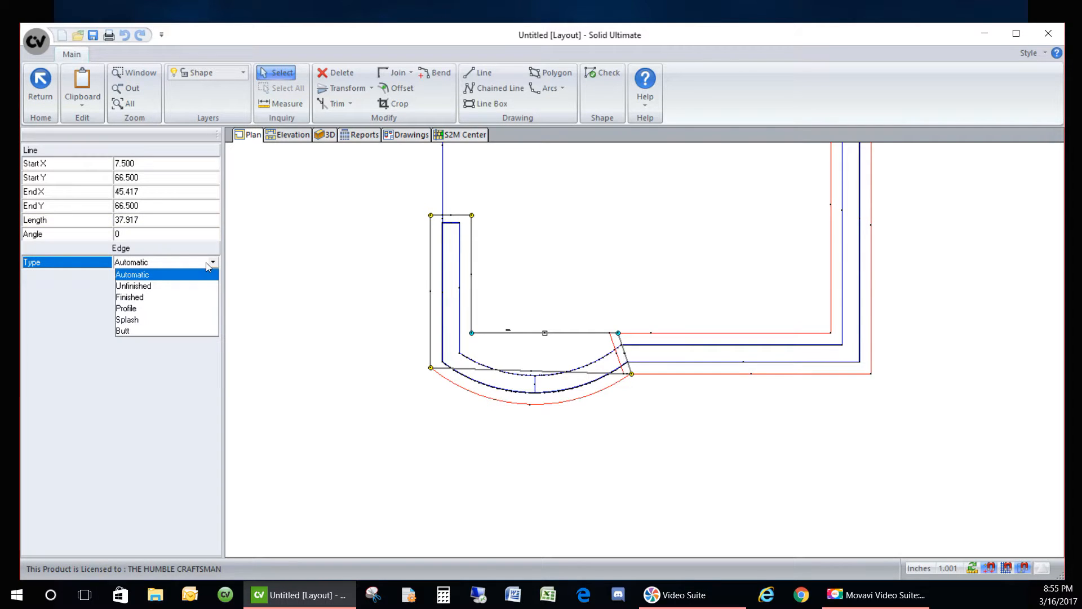
{"action": "left_click", "coordinate": [157, 308]}
- Bend the outer front edge into an arc following the curved run
{"action": "left_click", "coordinate": [472, 304]}
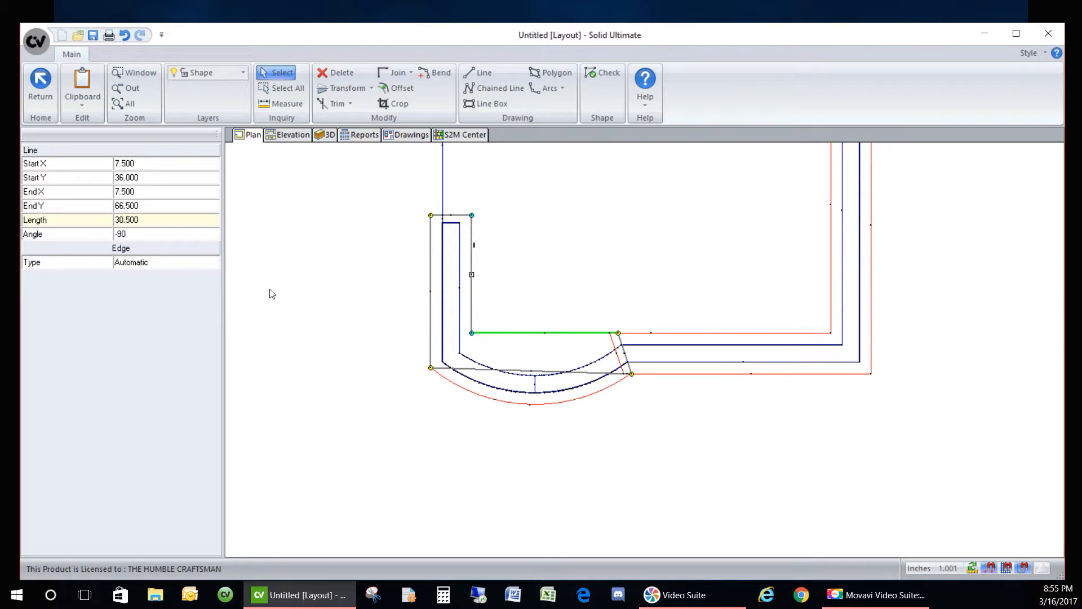
{"action": "left_click", "coordinate": [535, 239]}
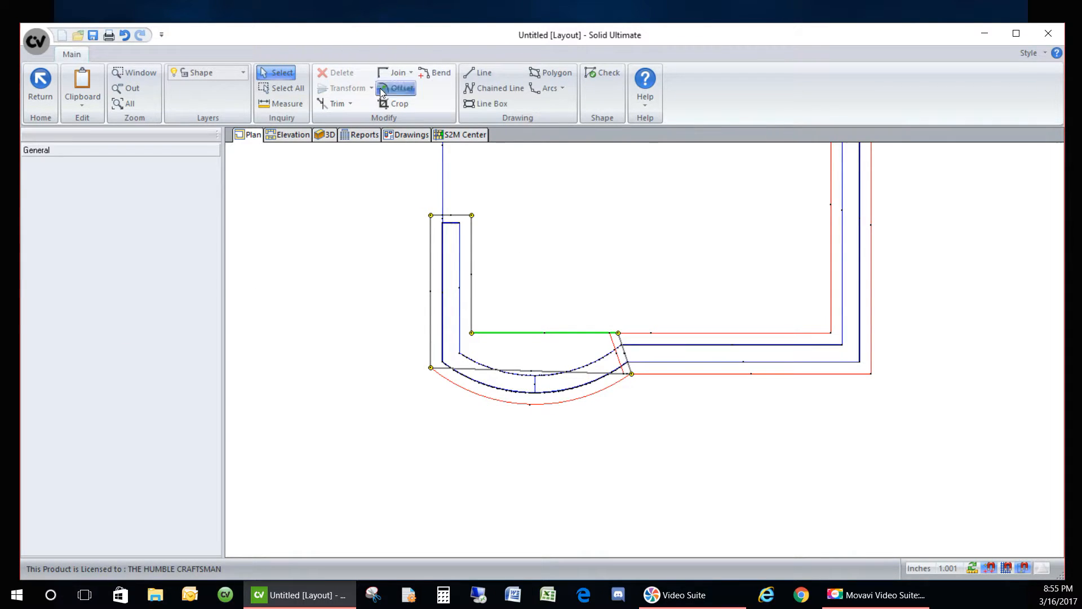
{"action": "left_click", "coordinate": [436, 72]}
{"action": "left_click", "coordinate": [538, 381]}
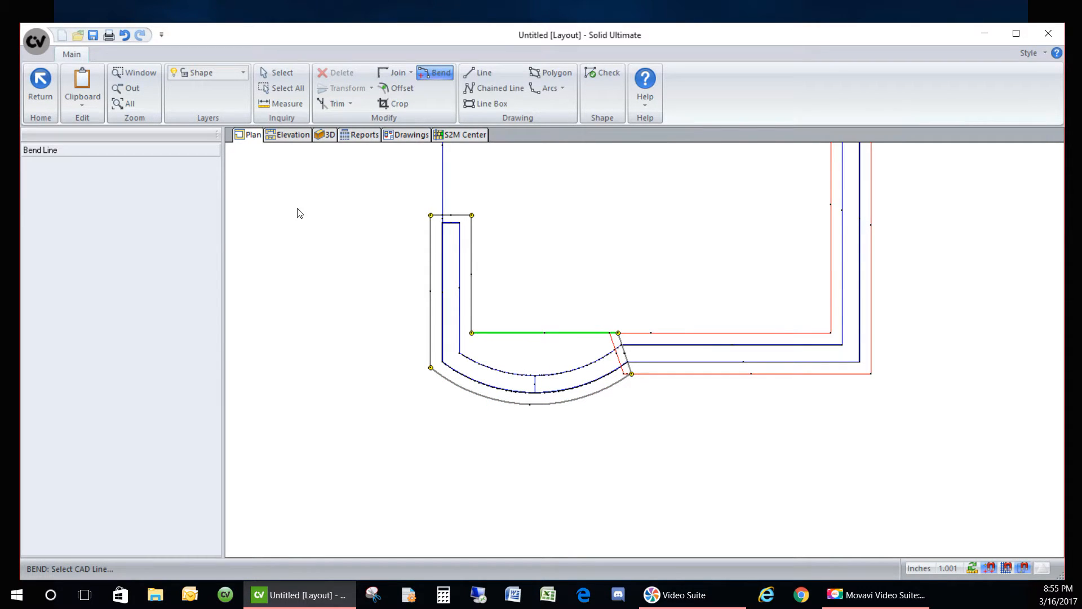
{"action": "left_click", "coordinate": [471, 286]}
{"action": "left_click", "coordinate": [276, 72]}
- Set the inner vertical, top end and outer left edges to Profile, then finish the shape
{"action": "left_click", "coordinate": [468, 283]}
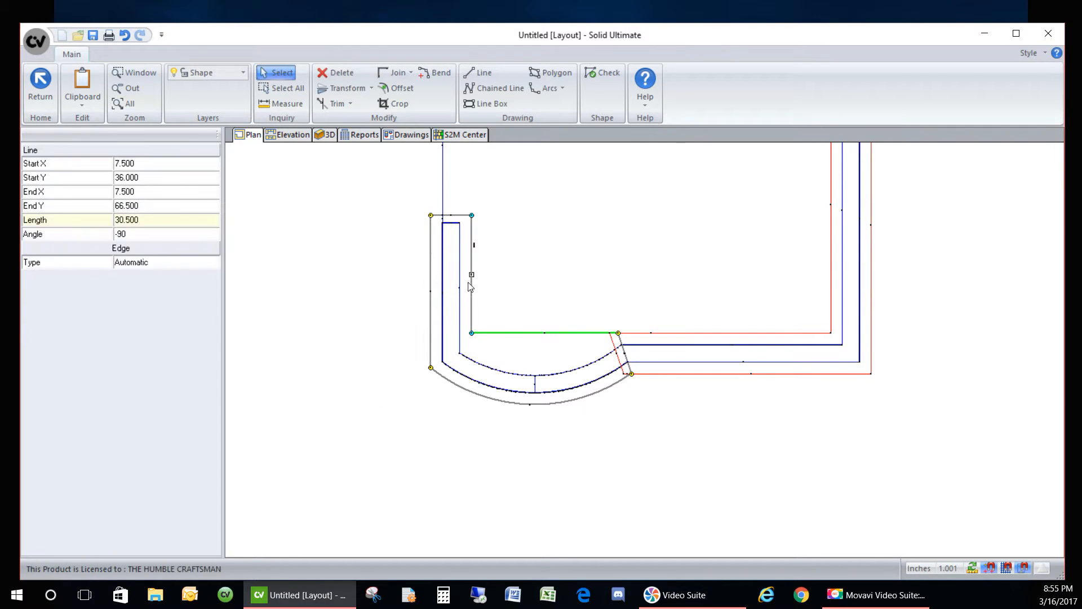
{"action": "left_click", "coordinate": [195, 263]}
{"action": "left_click", "coordinate": [181, 302]}
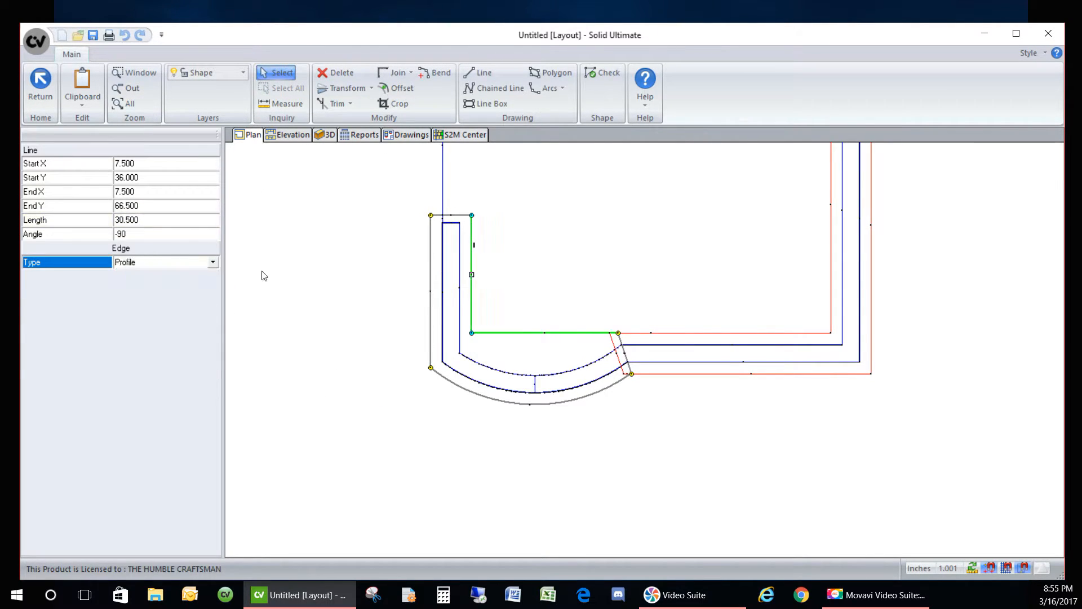
{"action": "left_click", "coordinate": [453, 218]}
{"action": "left_click", "coordinate": [208, 263]}
{"action": "left_click", "coordinate": [179, 308]}
{"action": "left_click", "coordinate": [431, 274]}
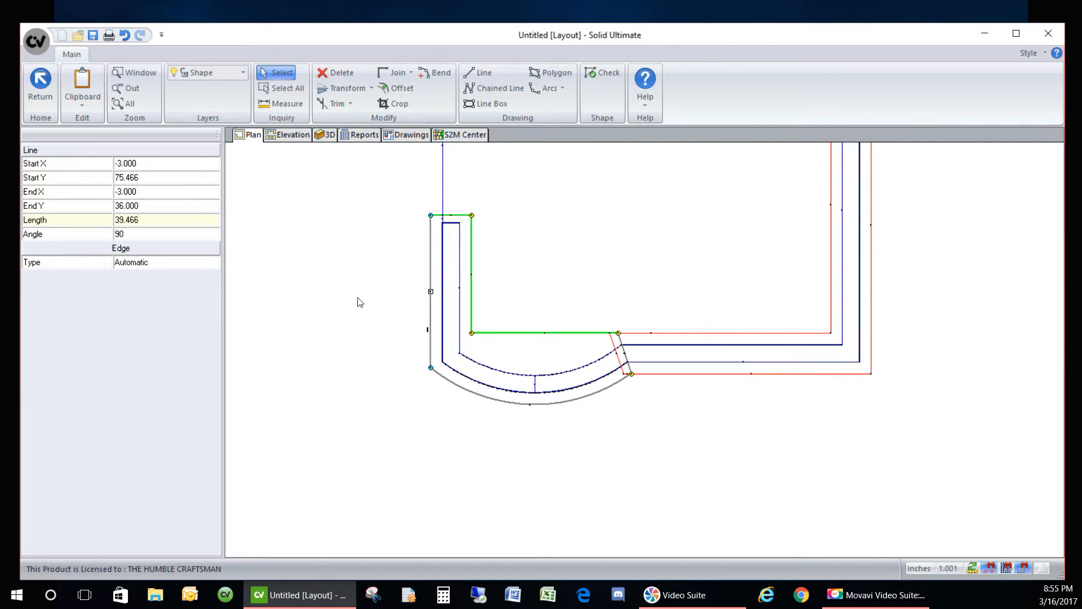
{"action": "left_click", "coordinate": [197, 263]}
{"action": "left_click", "coordinate": [155, 306]}
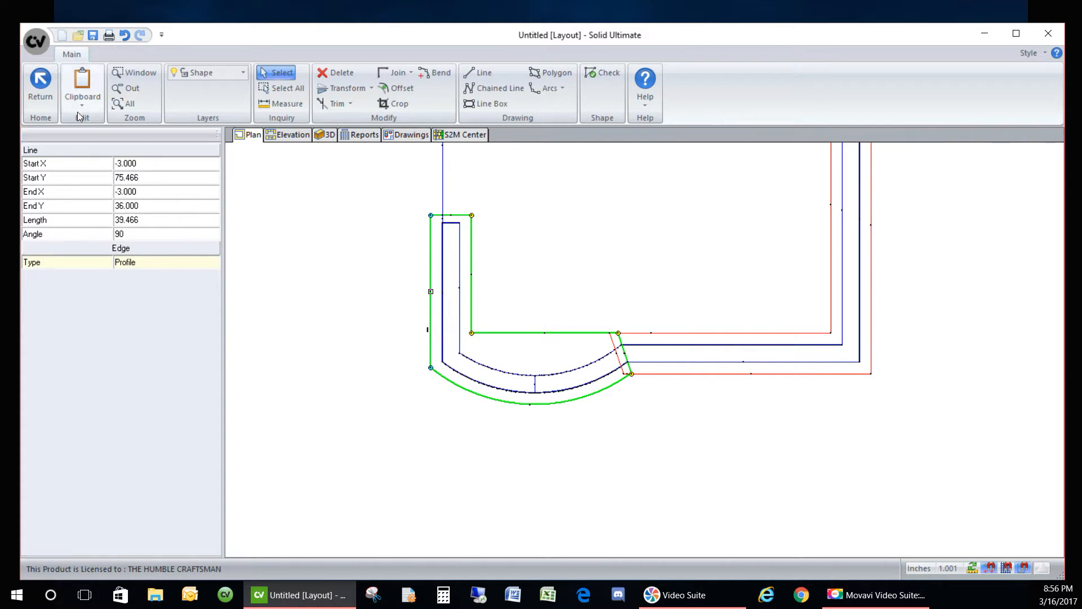
{"action": "left_click", "coordinate": [40, 81]}
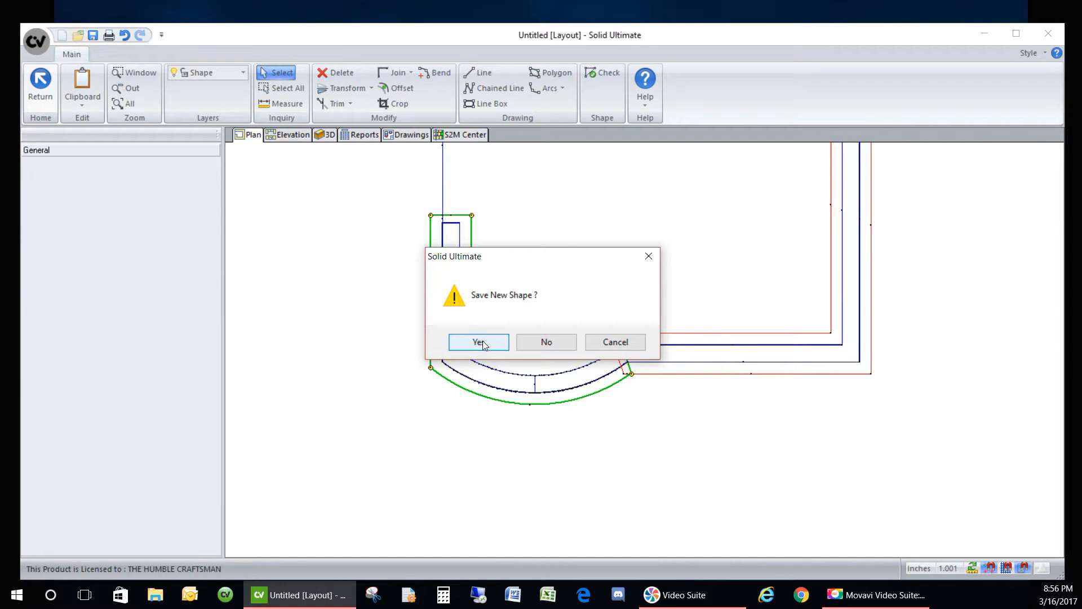
- Save the new countertop shape and review the room's cabinet layout sizes without changes
{"action": "left_click", "coordinate": [479, 342]}
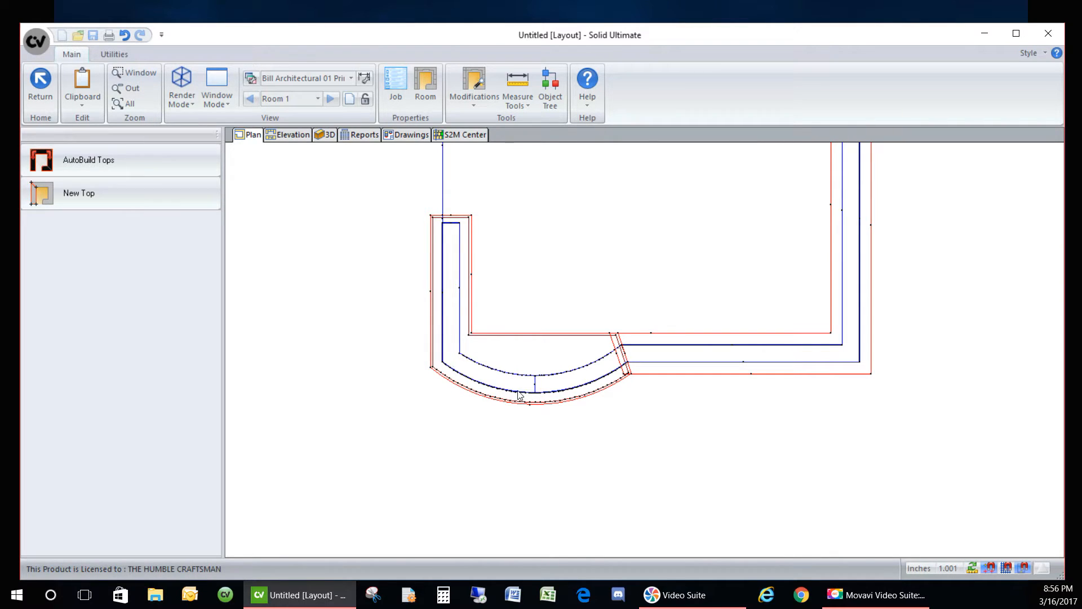
{"action": "left_click", "coordinate": [426, 87]}
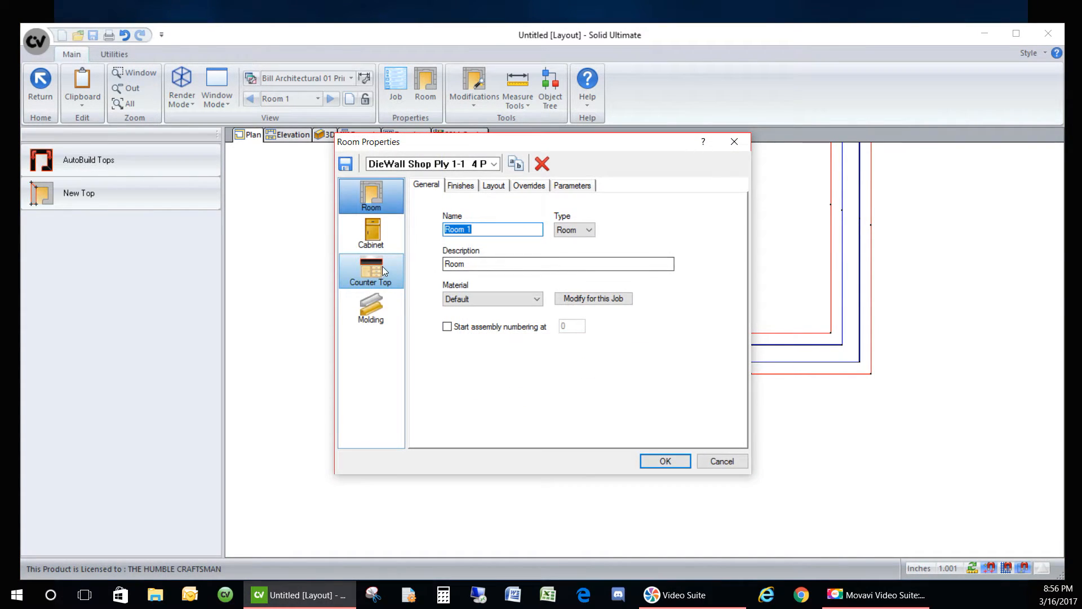
{"action": "left_click", "coordinate": [373, 232]}
{"action": "left_click", "coordinate": [612, 185]}
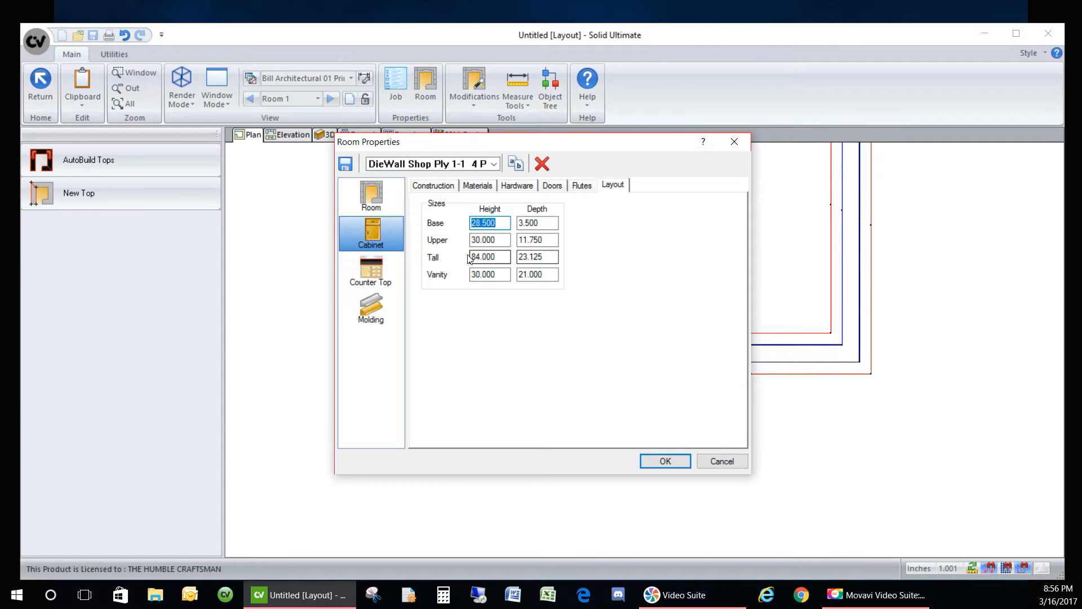
{"action": "left_click", "coordinate": [726, 464]}
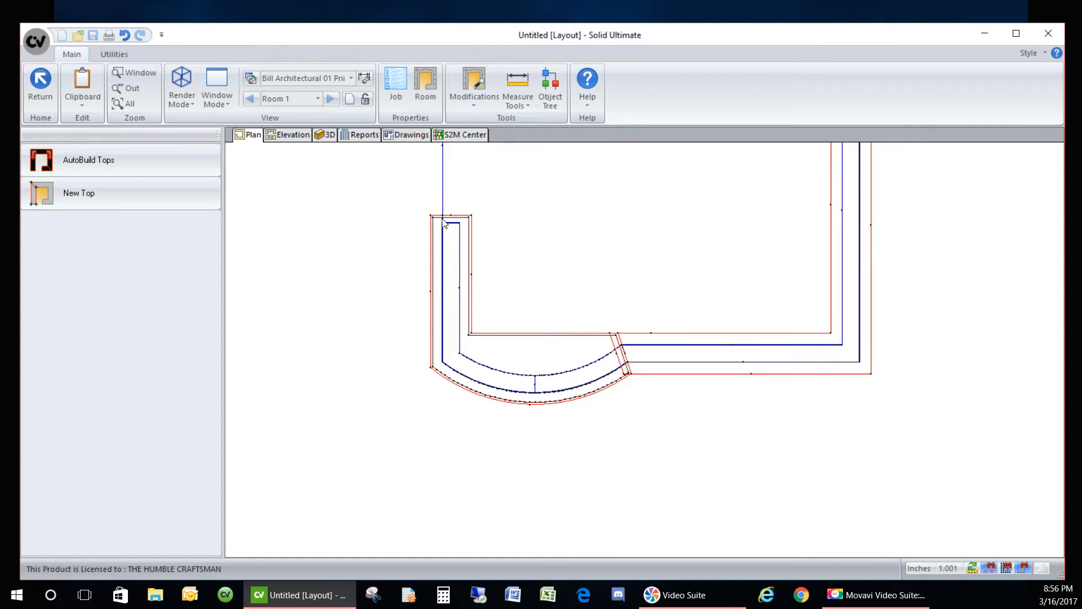
- View the new curved countertop sitting on the counter run in 3D
{"action": "left_click", "coordinate": [326, 135]}
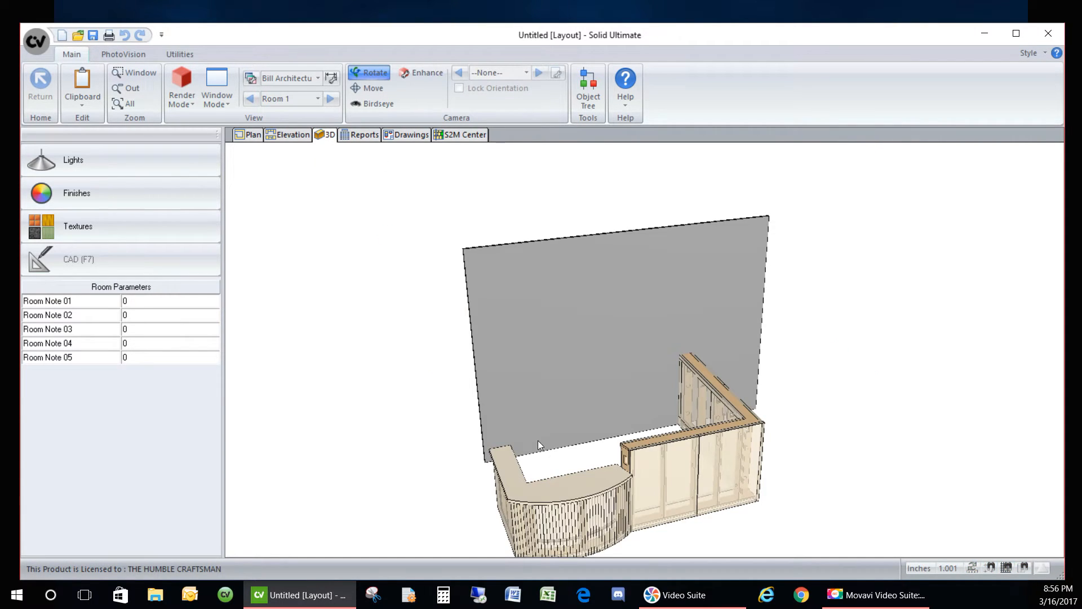
{"action": "scroll", "coordinate": [561, 523], "scroll_direction": "up", "scroll_amount": 2}
{"action": "scroll", "coordinate": [542, 500], "scroll_direction": "down", "scroll_amount": 2}
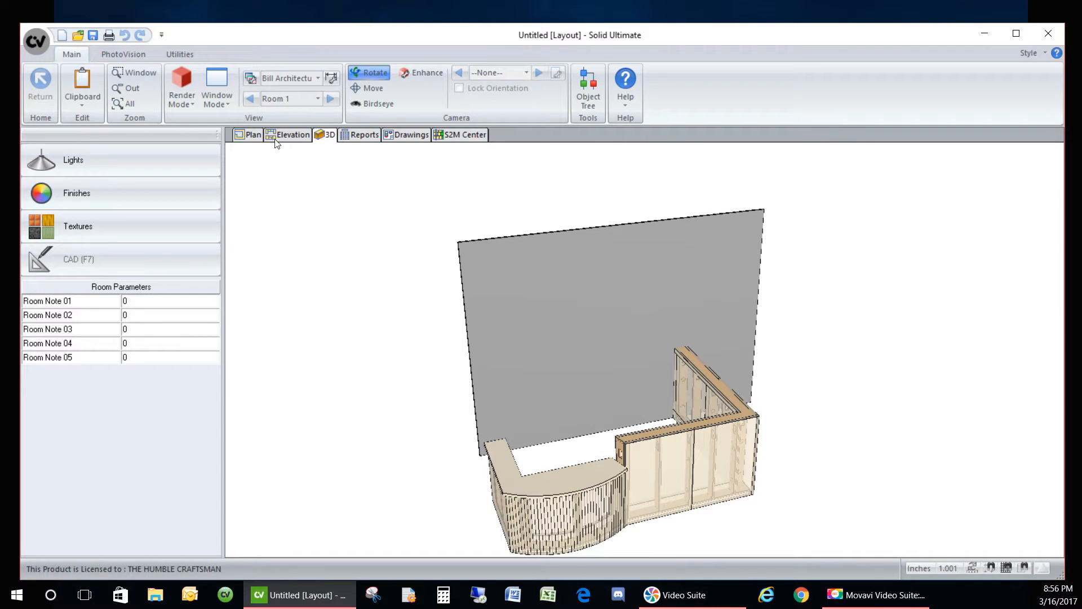
- From the floor plan, start a new countertop shape in the countertop layout
{"action": "left_click", "coordinate": [252, 136]}
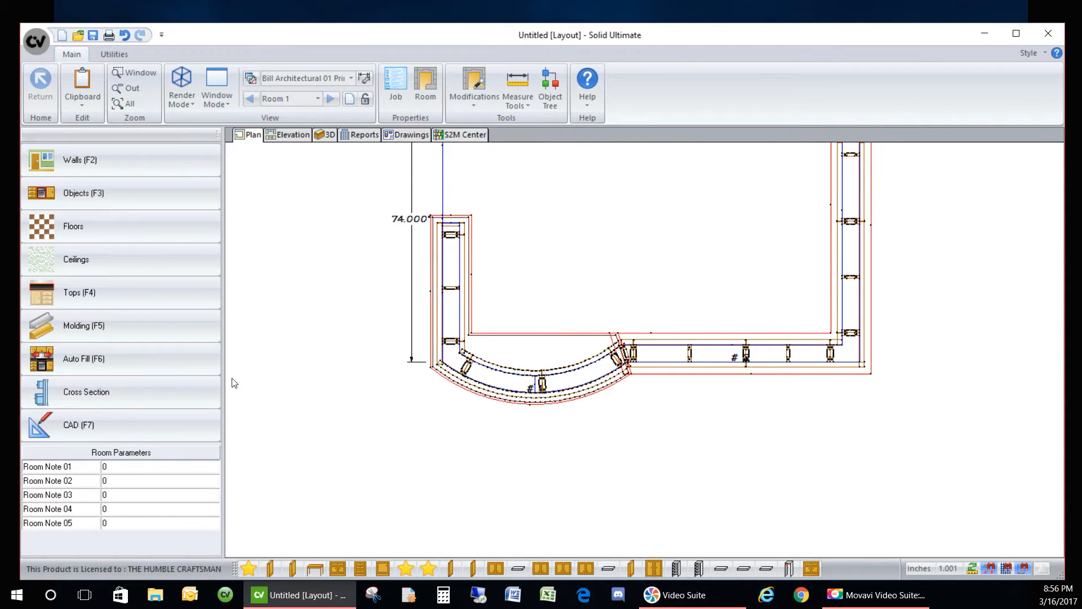
{"action": "left_click", "coordinate": [119, 297]}
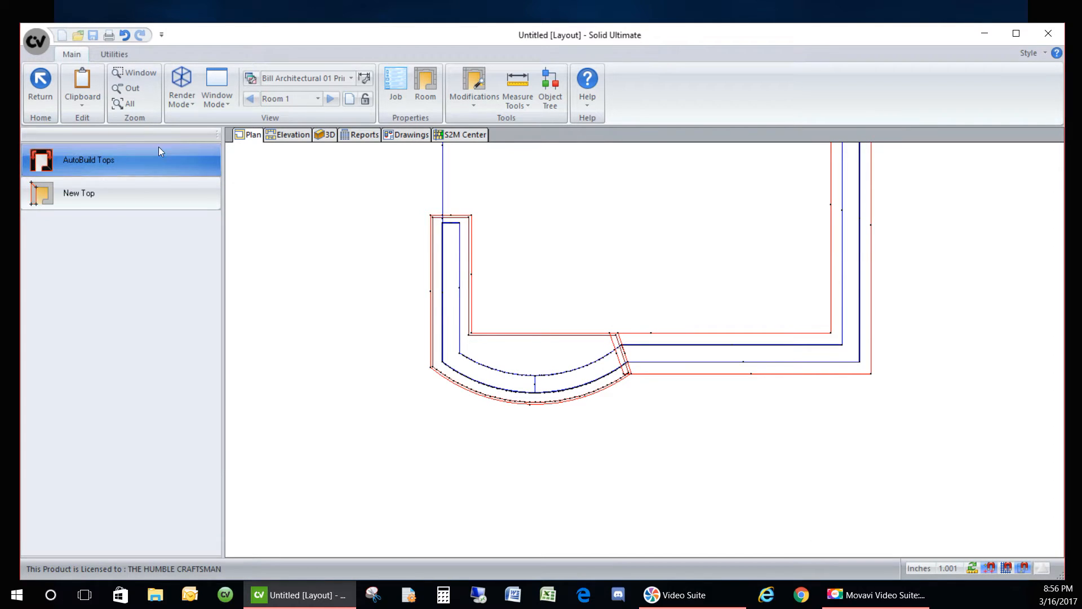
{"action": "scroll", "coordinate": [415, 324], "scroll_direction": "down", "scroll_amount": 2}
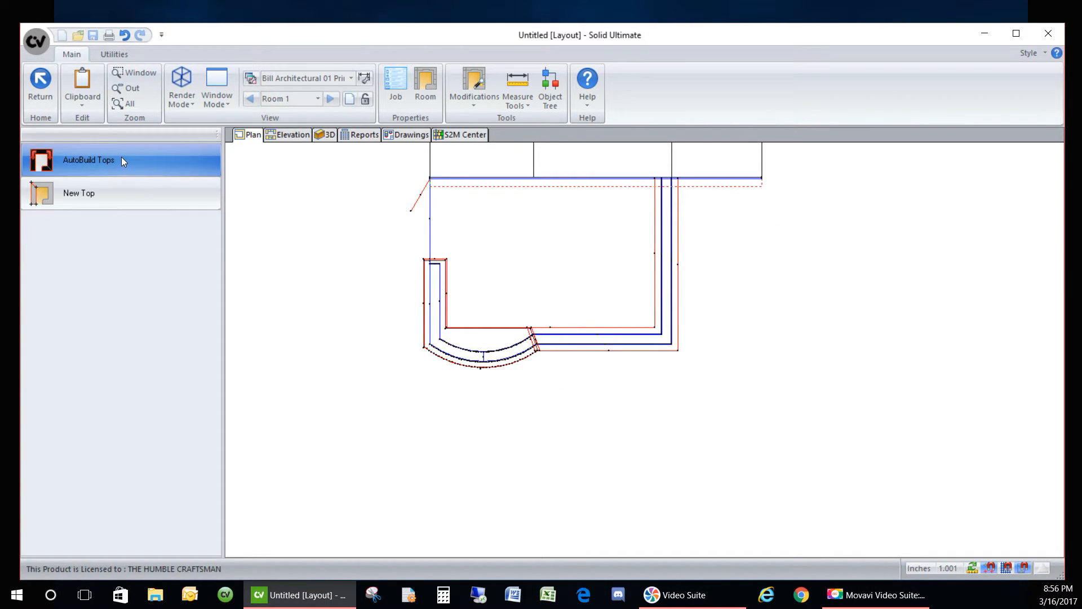
{"action": "left_click", "coordinate": [100, 189]}
{"action": "scroll", "coordinate": [653, 178], "scroll_direction": "up", "scroll_amount": 2}
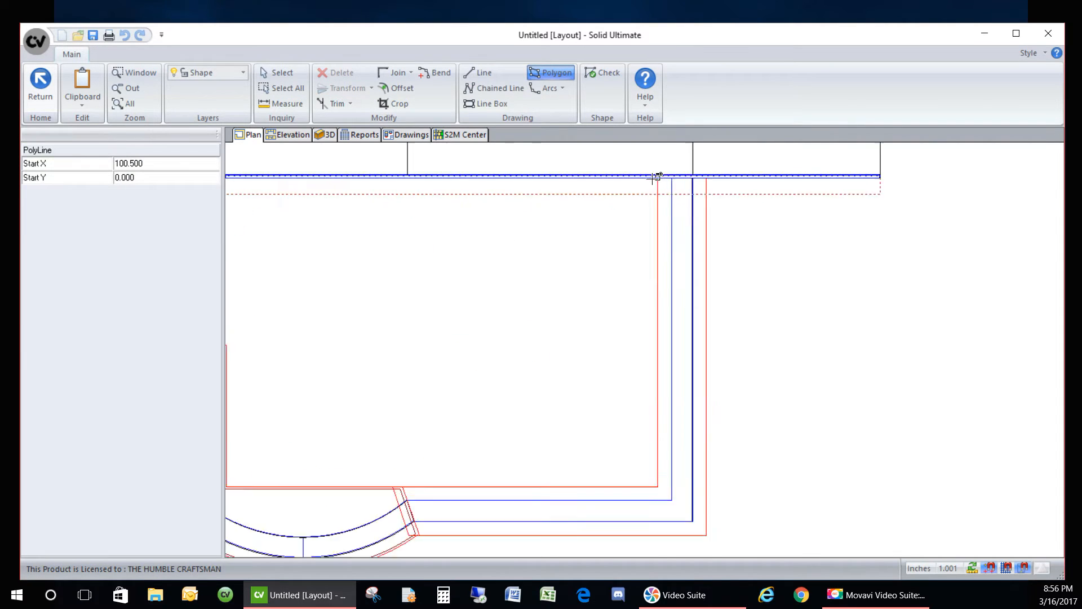
{"action": "scroll", "coordinate": [653, 178], "scroll_direction": "up", "scroll_amount": 2}
- Trace the countertop polygon around the L-shaped run's corners and finish the outline
{"action": "left_click", "coordinate": [756, 168]}
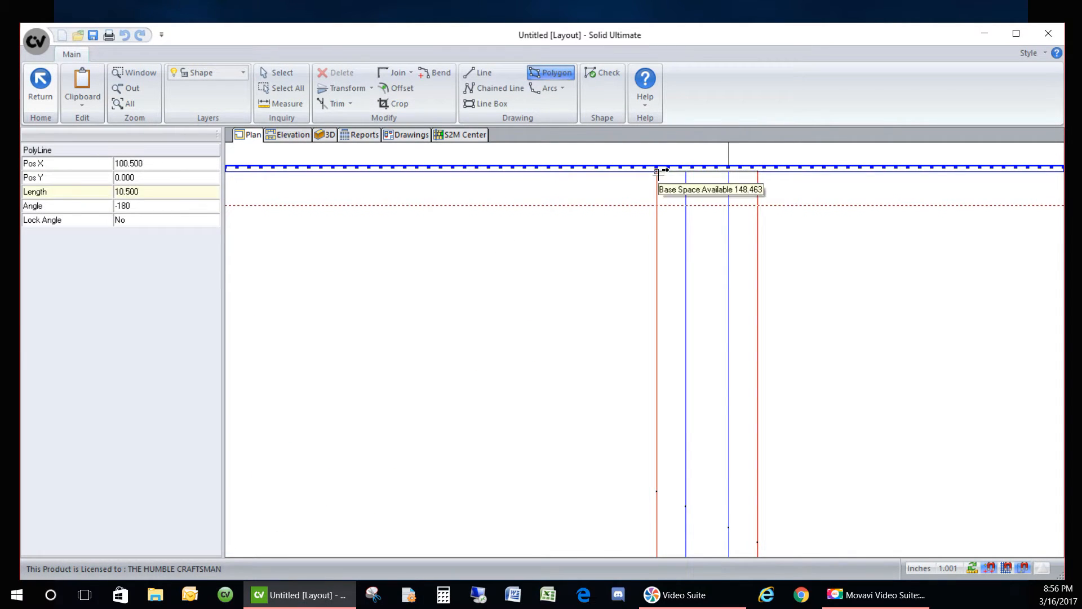
{"action": "scroll", "coordinate": [658, 172], "scroll_direction": "down", "scroll_amount": 4}
{"action": "left_click", "coordinate": [664, 446]}
{"action": "scroll", "coordinate": [446, 443], "scroll_direction": "up", "scroll_amount": 3}
{"action": "scroll", "coordinate": [496, 463], "scroll_direction": "up", "scroll_amount": 3}
{"action": "left_click", "coordinate": [416, 386]}
{"action": "scroll", "coordinate": [416, 385], "scroll_direction": "down", "scroll_amount": 4}
{"action": "scroll", "coordinate": [454, 457], "scroll_direction": "up", "scroll_amount": 2}
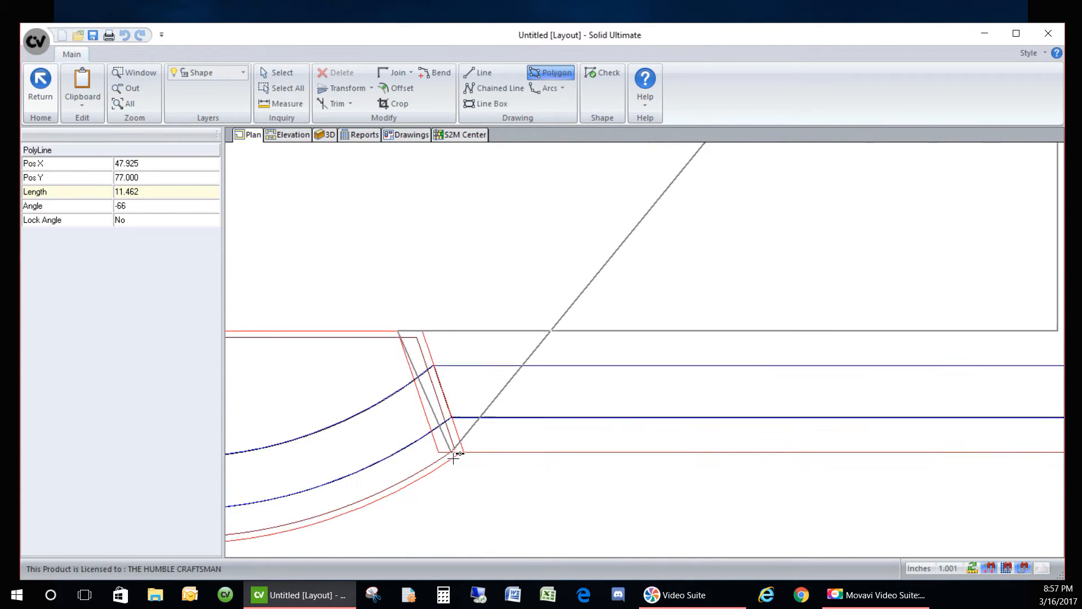
{"action": "left_click", "coordinate": [431, 449]}
{"action": "scroll", "coordinate": [417, 437], "scroll_direction": "down", "scroll_amount": 2}
{"action": "left_click", "coordinate": [827, 435]}
{"action": "scroll", "coordinate": [711, 530], "scroll_direction": "down", "scroll_amount": 4}
{"action": "right_click", "coordinate": [770, 404]}
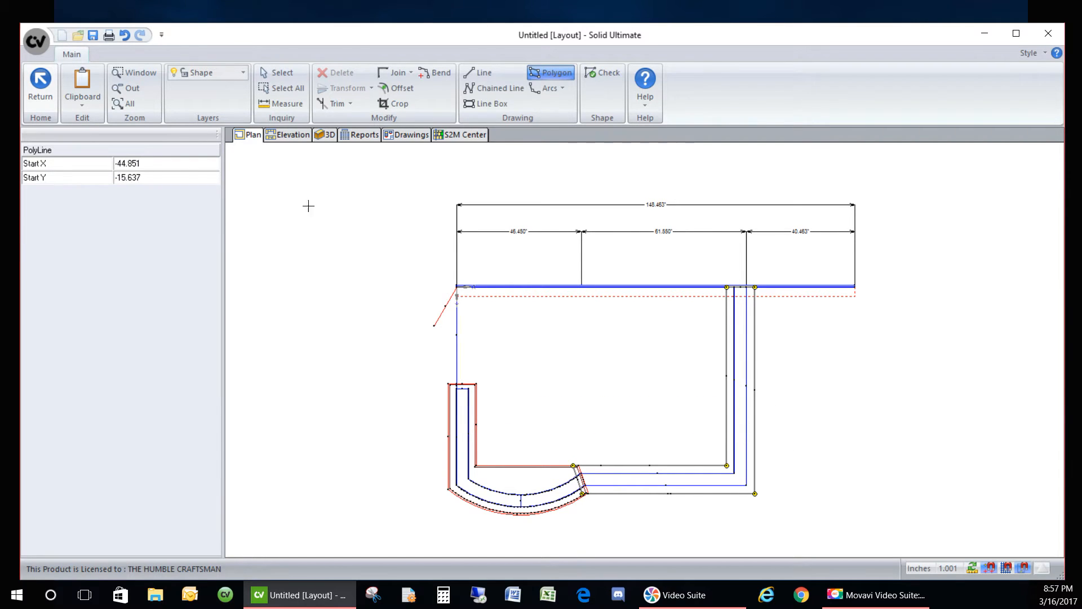
- Choose Join > Fillet for the outline's corners and edit the fillet radius
{"action": "left_click", "coordinate": [276, 72]}
{"action": "scroll", "coordinate": [624, 495], "scroll_direction": "up", "scroll_amount": 2}
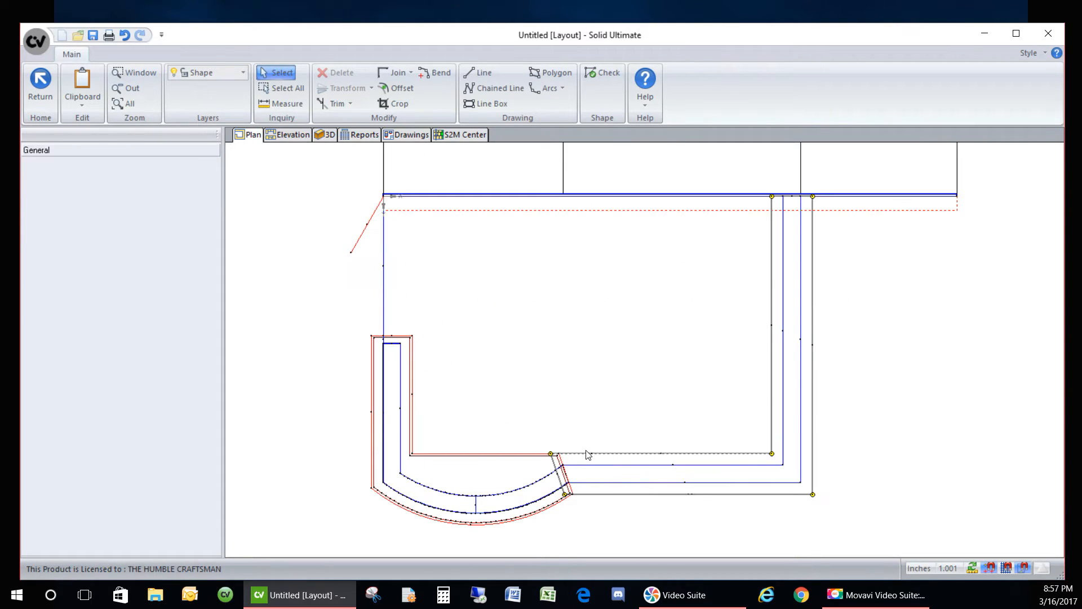
{"action": "scroll", "coordinate": [569, 459], "scroll_direction": "up", "scroll_amount": 2}
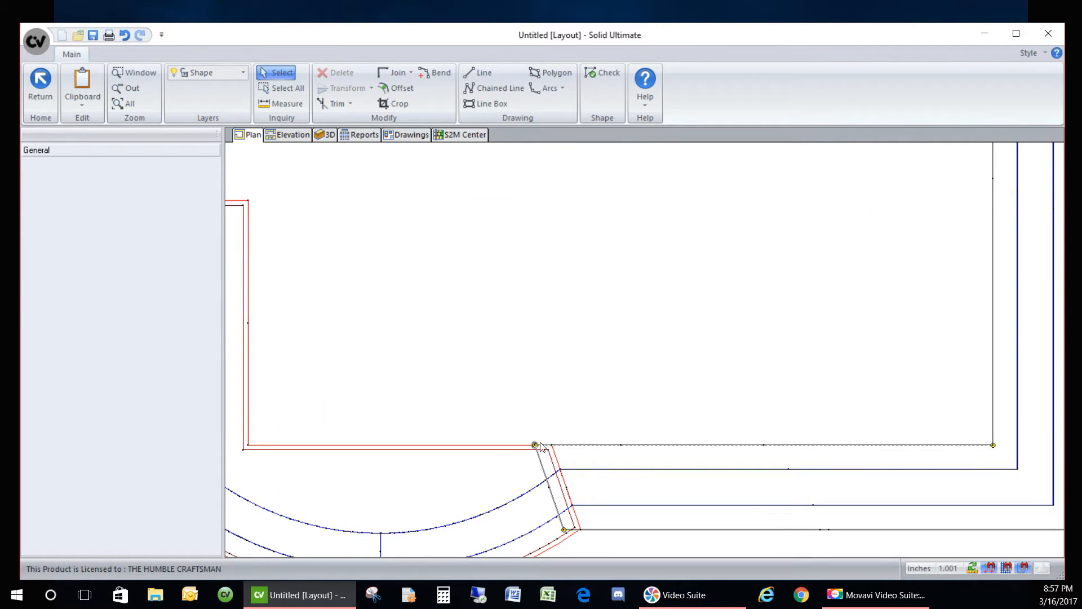
{"action": "scroll", "coordinate": [505, 244], "scroll_direction": "down", "scroll_amount": 1}
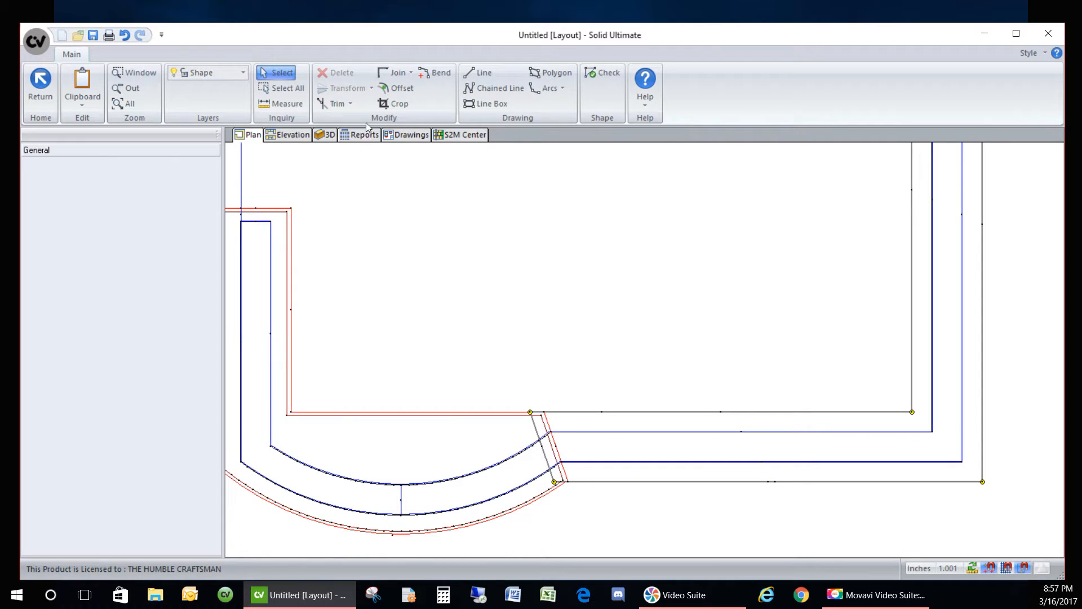
{"action": "left_click", "coordinate": [411, 73]}
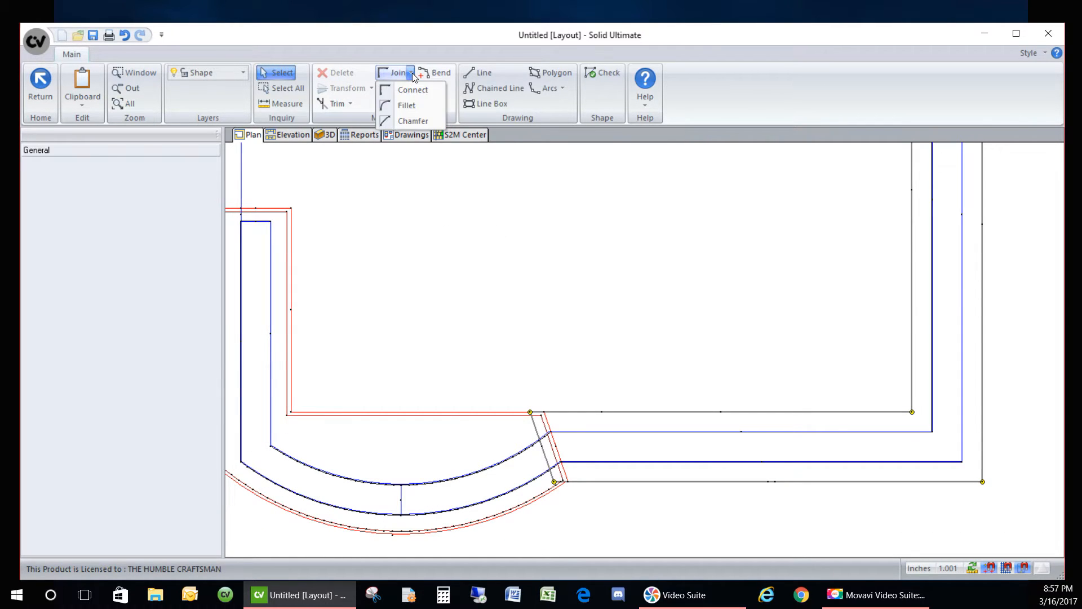
{"action": "left_click", "coordinate": [402, 111]}
{"action": "left_click", "coordinate": [142, 164]}
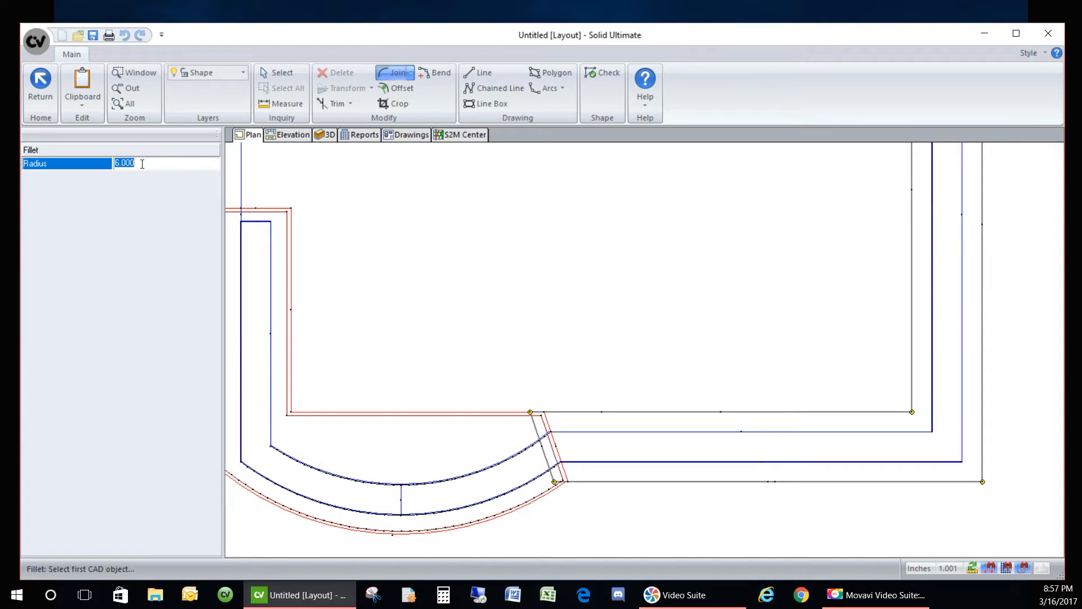
- Round the lower-left, top and bottom-right outline corners with 1-inch fillets
{"action": "type", "text": "1"}
{"action": "key", "text": "Return"}
{"action": "left_click", "coordinate": [581, 482]}
{"action": "left_click", "coordinate": [552, 475]}
{"action": "scroll", "coordinate": [540, 403], "scroll_direction": "up", "scroll_amount": 5}
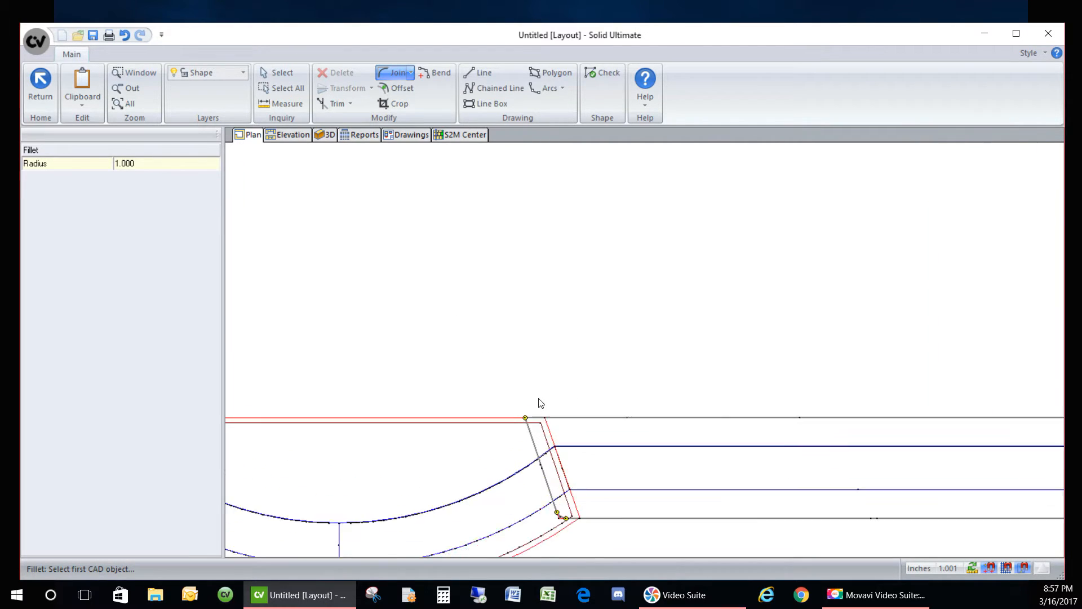
{"action": "left_click", "coordinate": [517, 452]}
{"action": "left_click", "coordinate": [534, 429]}
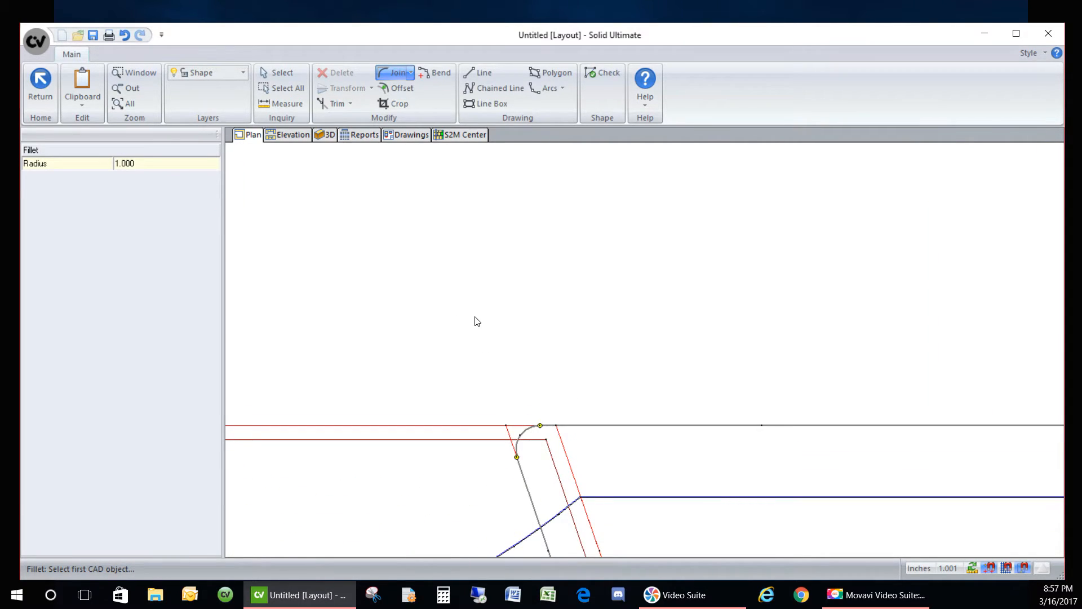
{"action": "scroll", "coordinate": [463, 290], "scroll_direction": "down", "scroll_amount": 5}
{"action": "scroll", "coordinate": [1013, 413], "scroll_direction": "up", "scroll_amount": 2}
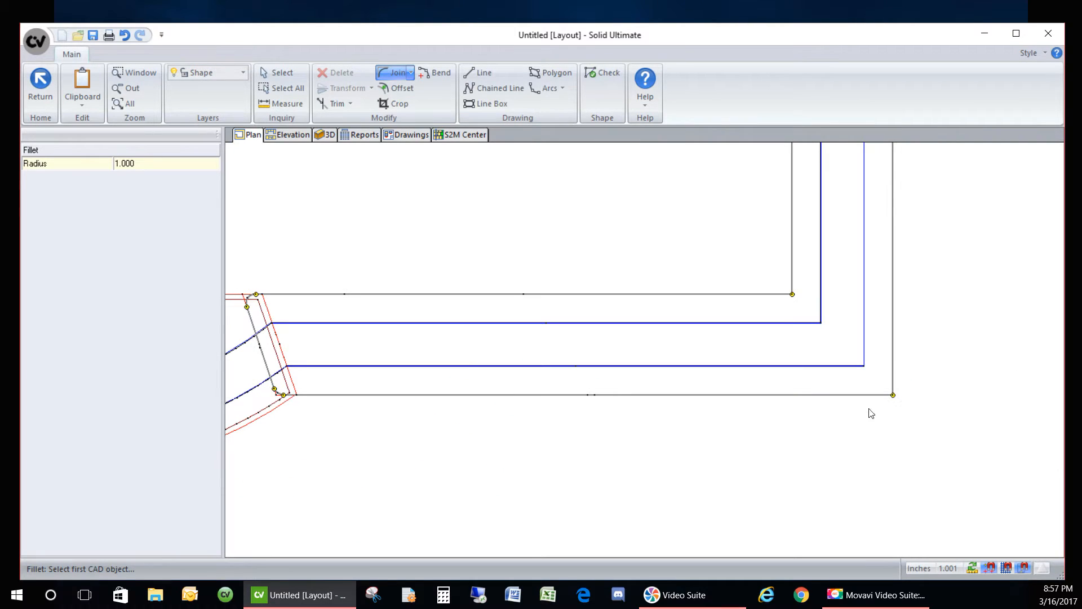
{"action": "left_click", "coordinate": [883, 396]}
{"action": "left_click", "coordinate": [895, 376]}
{"action": "scroll", "coordinate": [821, 455], "scroll_direction": "down", "scroll_amount": 3}
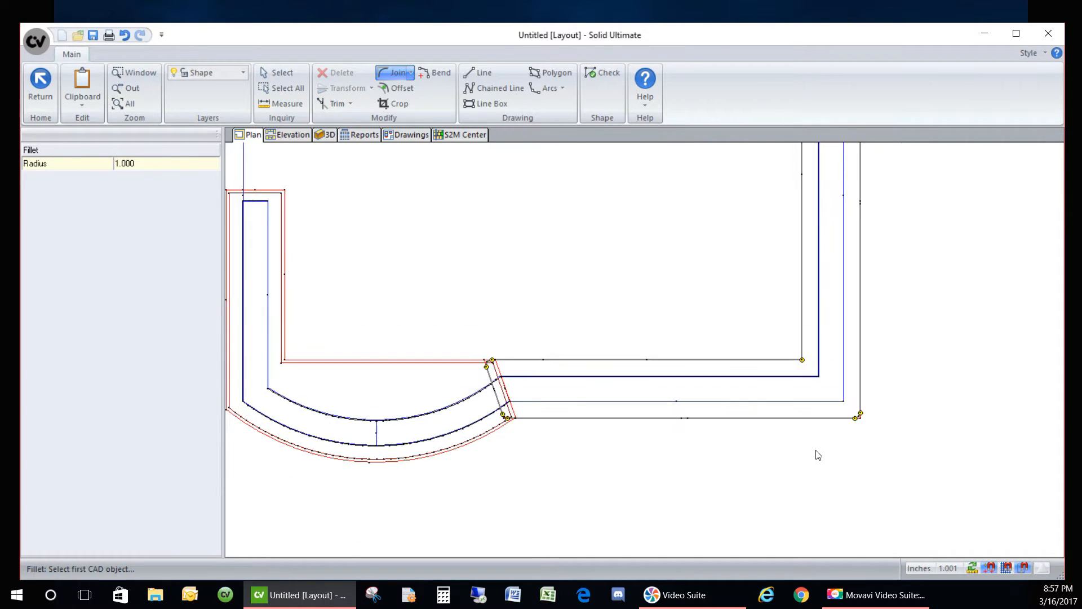
{"action": "left_click", "coordinate": [276, 72]}
- Set the bottom front edge and right-hand edge to the Profile edge type
{"action": "scroll", "coordinate": [623, 391], "scroll_direction": "up", "scroll_amount": 2}
{"action": "left_click", "coordinate": [682, 452]}
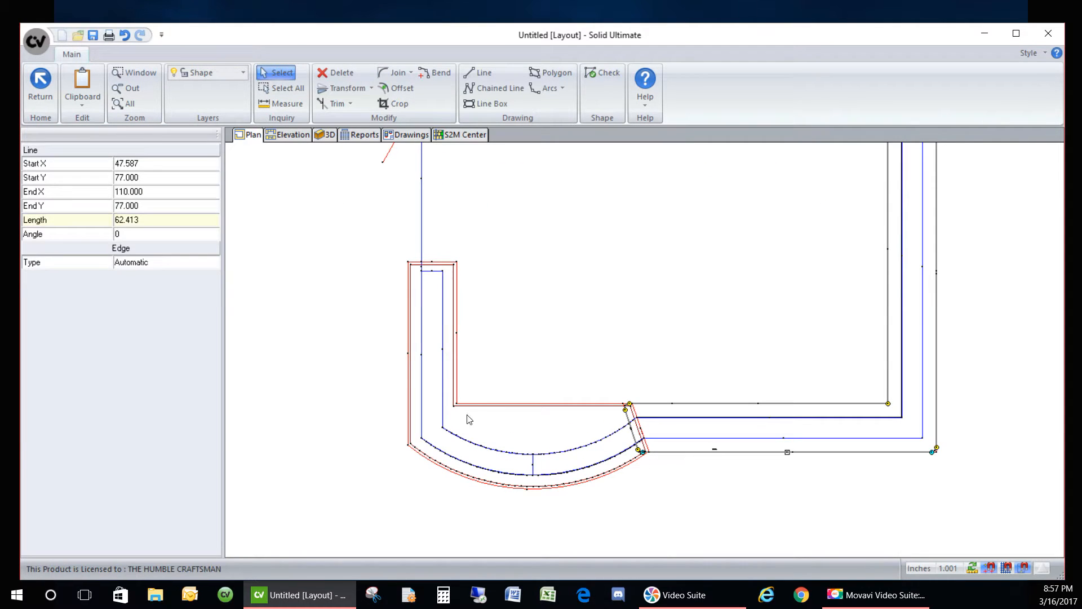
{"action": "left_click", "coordinate": [167, 263]}
{"action": "left_click", "coordinate": [138, 309]}
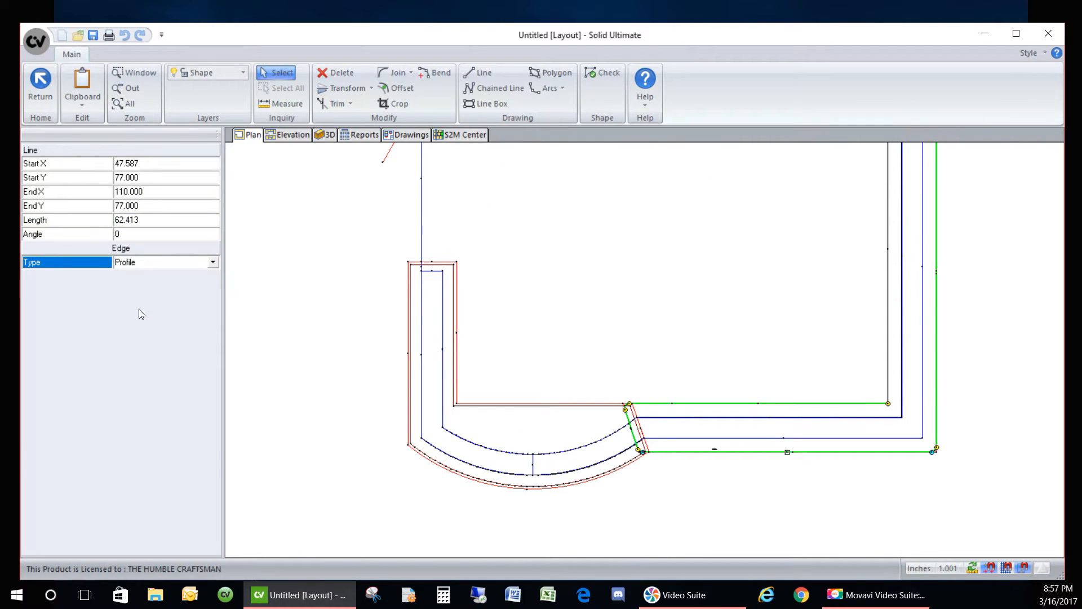
{"action": "scroll", "coordinate": [703, 471], "scroll_direction": "down", "scroll_amount": 2}
{"action": "scroll", "coordinate": [807, 422], "scroll_direction": "up", "scroll_amount": 2}
{"action": "left_click", "coordinate": [797, 399]}
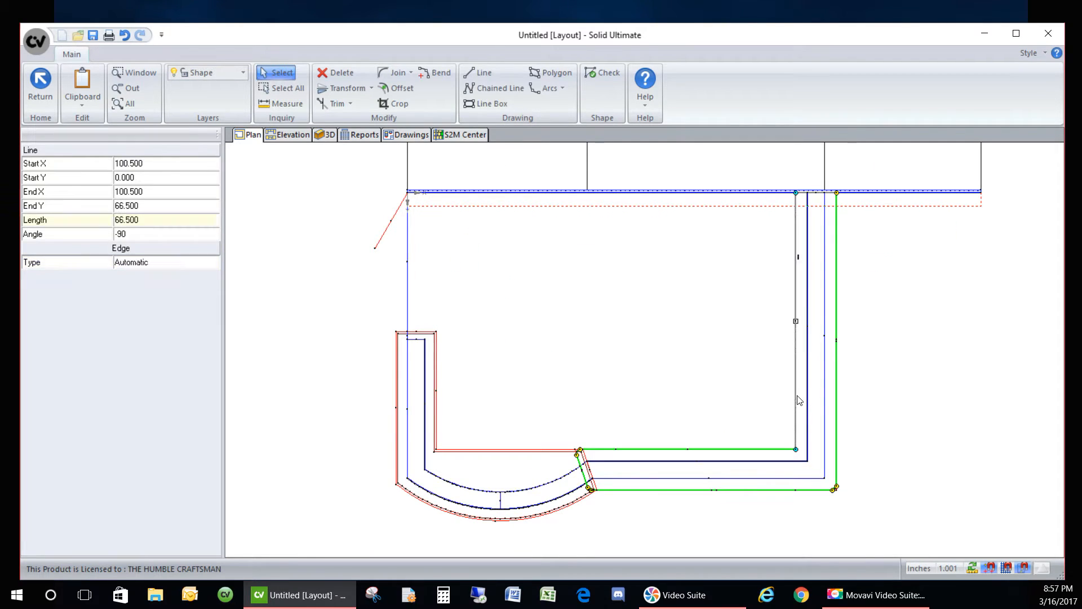
{"action": "left_click", "coordinate": [191, 264]}
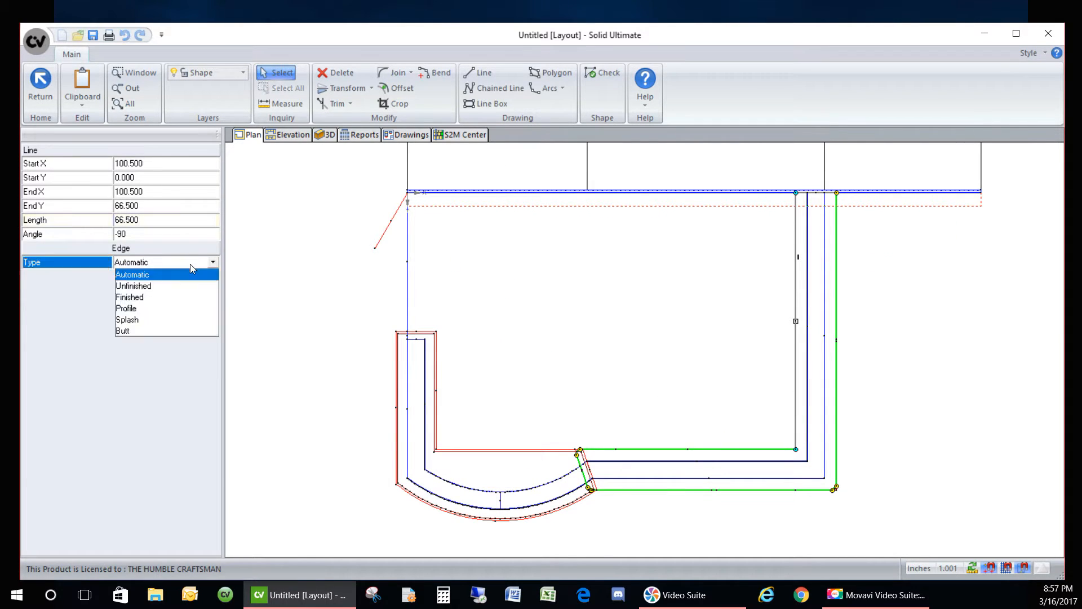
{"action": "left_click", "coordinate": [150, 310]}
- Mark the short wall-side segment Unfinished and save the new countertop shape
{"action": "left_click", "coordinate": [818, 193]}
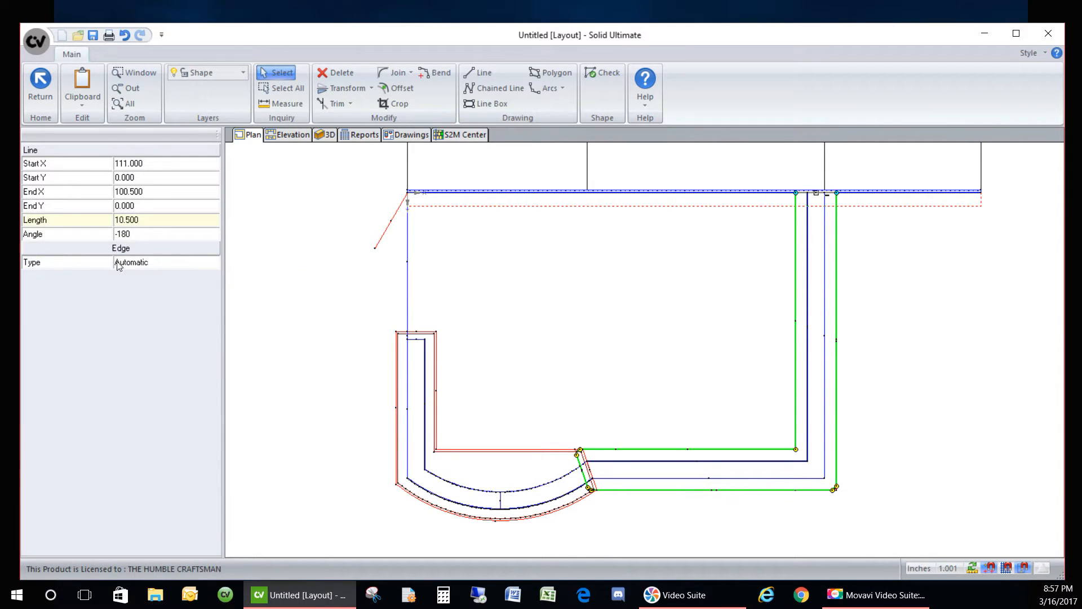
{"action": "left_click", "coordinate": [188, 265]}
{"action": "left_click", "coordinate": [155, 286]}
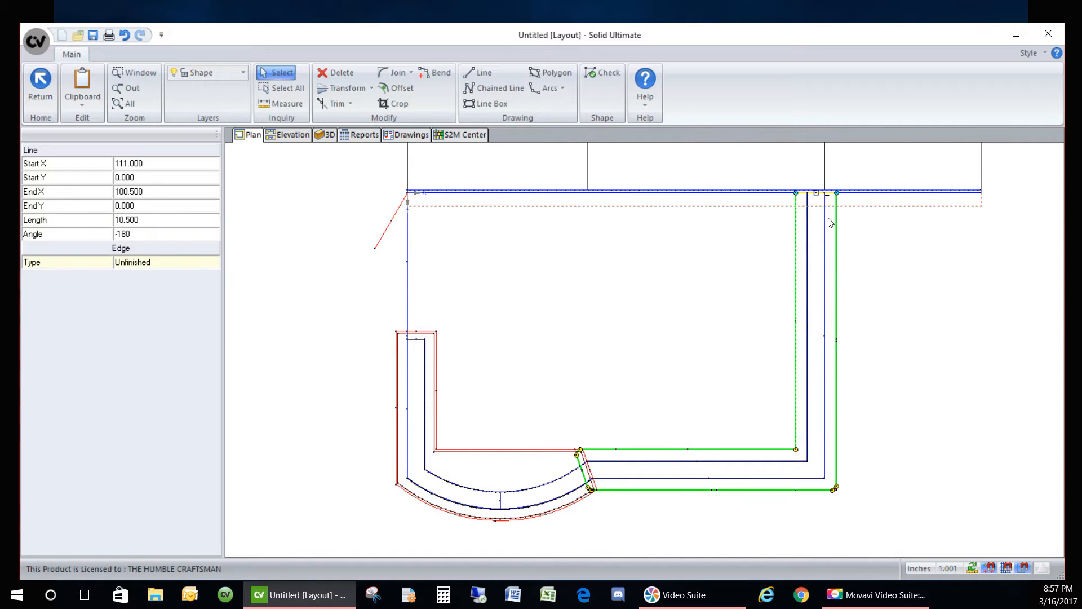
{"action": "left_click", "coordinate": [40, 84]}
{"action": "left_click", "coordinate": [478, 342]}
- Change the new countertop's elevation to 40.5 in its properties
{"action": "right_click", "coordinate": [646, 475]}
{"action": "left_click", "coordinate": [642, 457]}
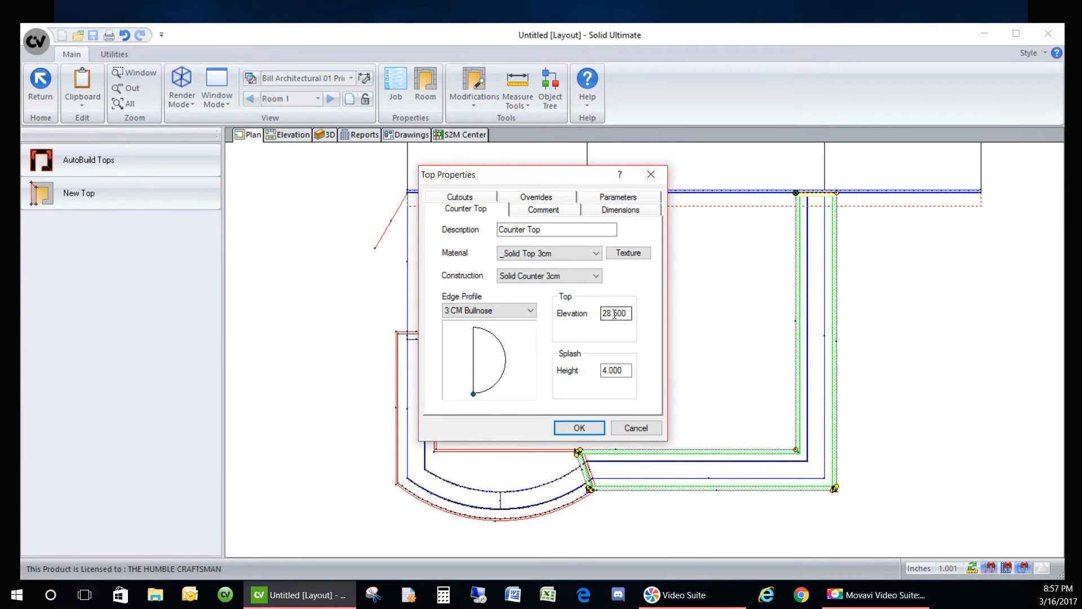
{"action": "double_click", "coordinate": [614, 314]}
{"action": "type", "text": "40.5"}
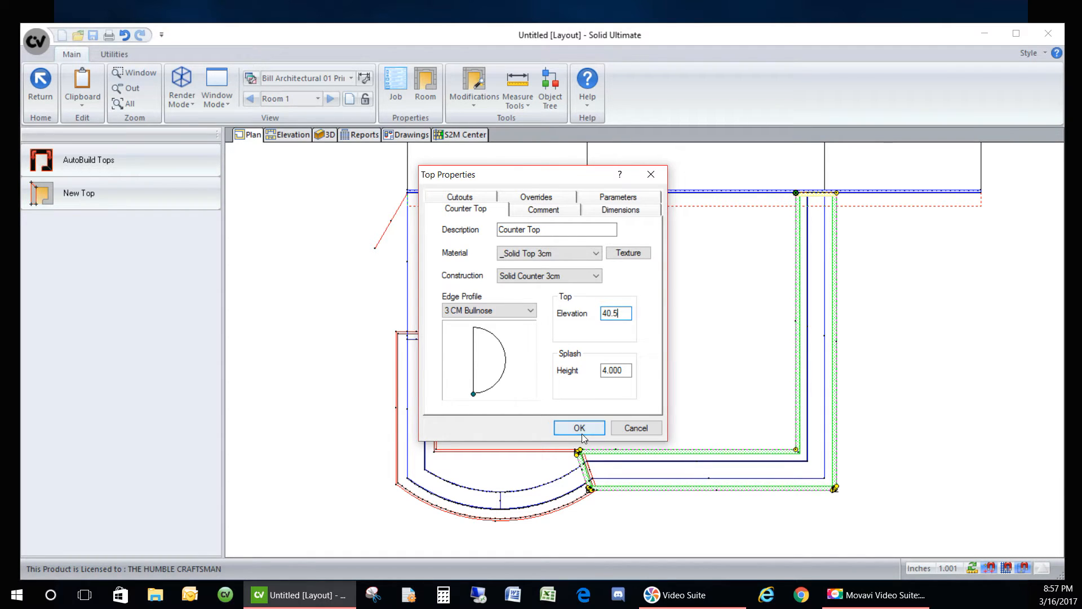
{"action": "left_click", "coordinate": [580, 428]}
- Orbit the desk in 3D through several angles, then return to the plan
{"action": "left_click", "coordinate": [337, 136]}
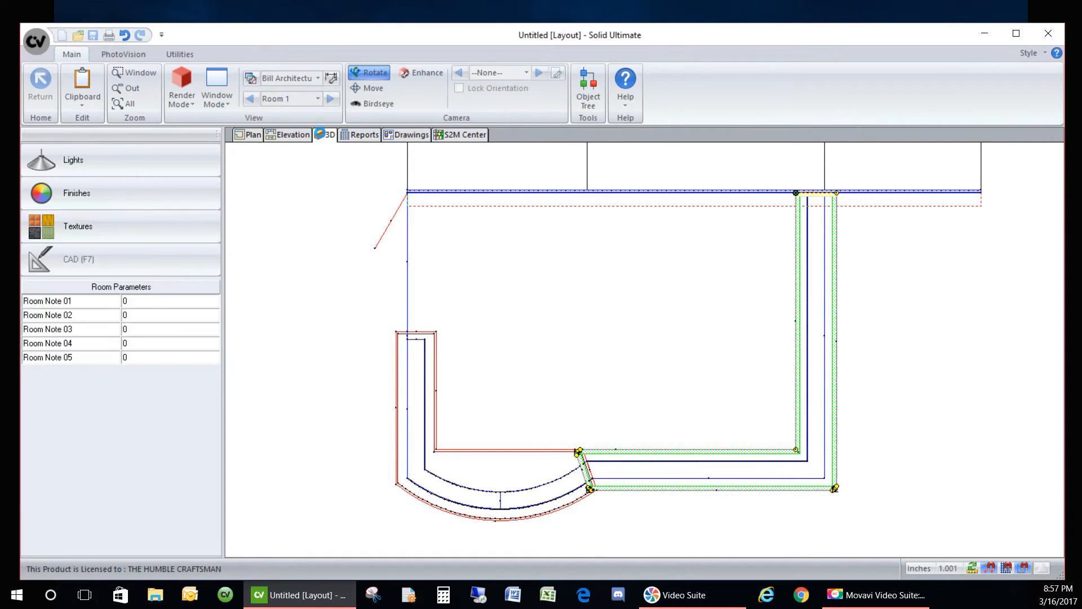
{"action": "scroll", "coordinate": [708, 446], "scroll_direction": "up", "scroll_amount": 3}
{"action": "left_click_drag", "start_coordinate": [551, 455], "coordinate": [695, 519]}
{"action": "scroll", "coordinate": [540, 293], "scroll_direction": "down", "scroll_amount": 2}
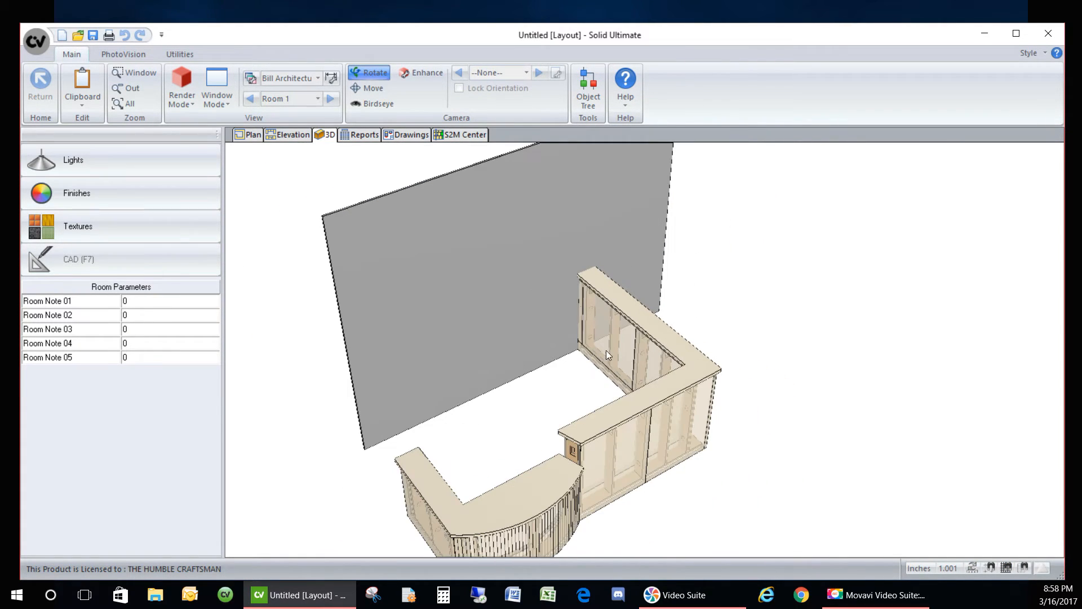
{"action": "left_click_drag", "start_coordinate": [594, 510], "coordinate": [472, 385]}
{"action": "left_click_drag", "start_coordinate": [385, 351], "coordinate": [694, 337]}
{"action": "left_click_drag", "start_coordinate": [527, 333], "coordinate": [425, 434]}
{"action": "left_click_drag", "start_coordinate": [515, 452], "coordinate": [484, 444]}
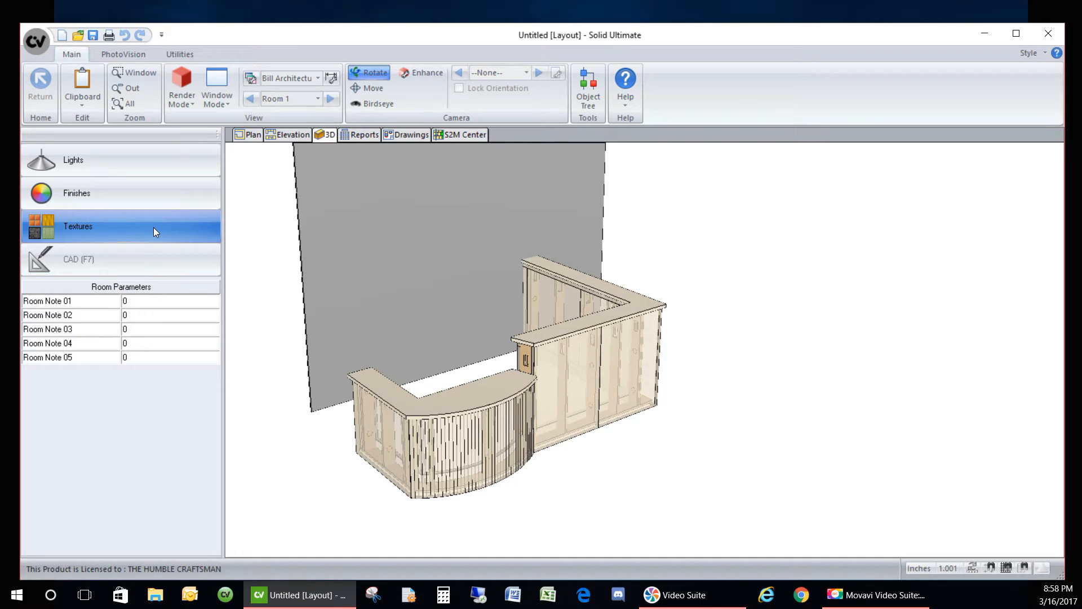
{"action": "left_click", "coordinate": [242, 135]}
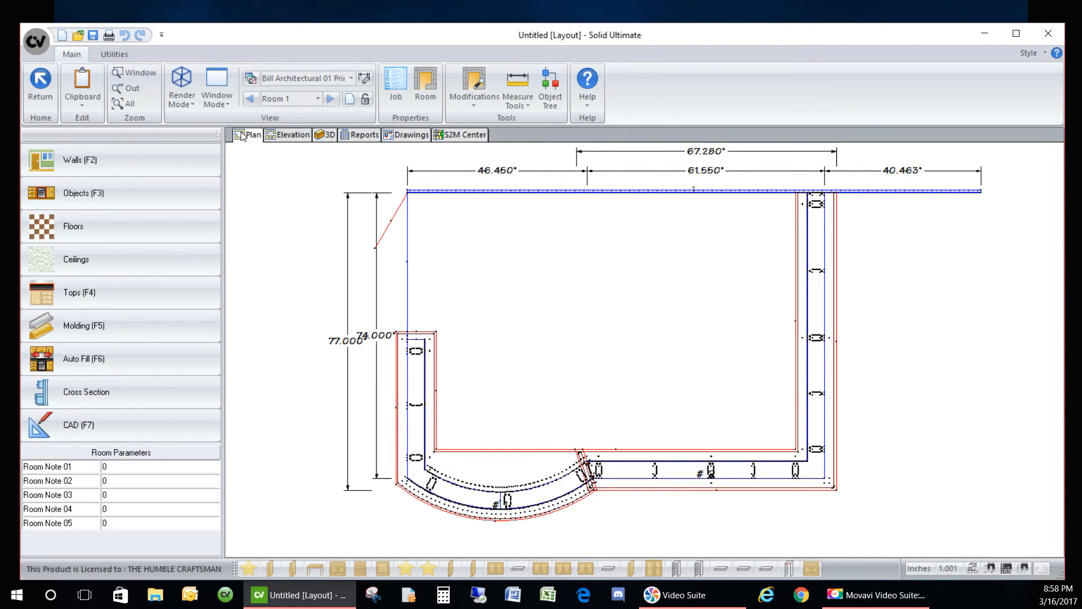
- Set the room's door material to _DieWall Panels 1-1/4 thick Grained and view it in 3D
{"action": "double_click", "coordinate": [472, 292]}
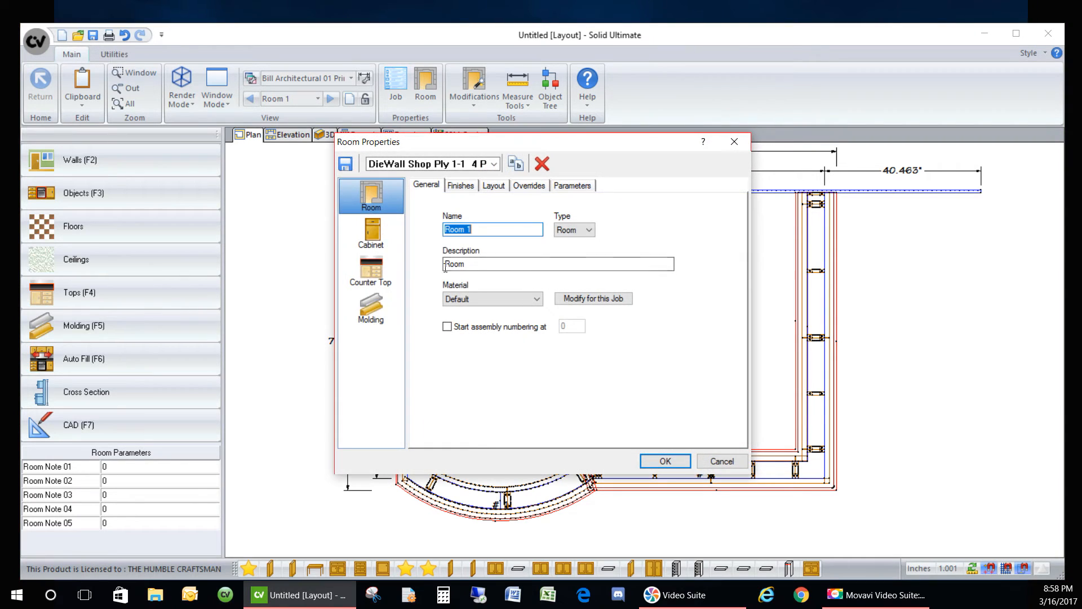
{"action": "left_click", "coordinate": [397, 229]}
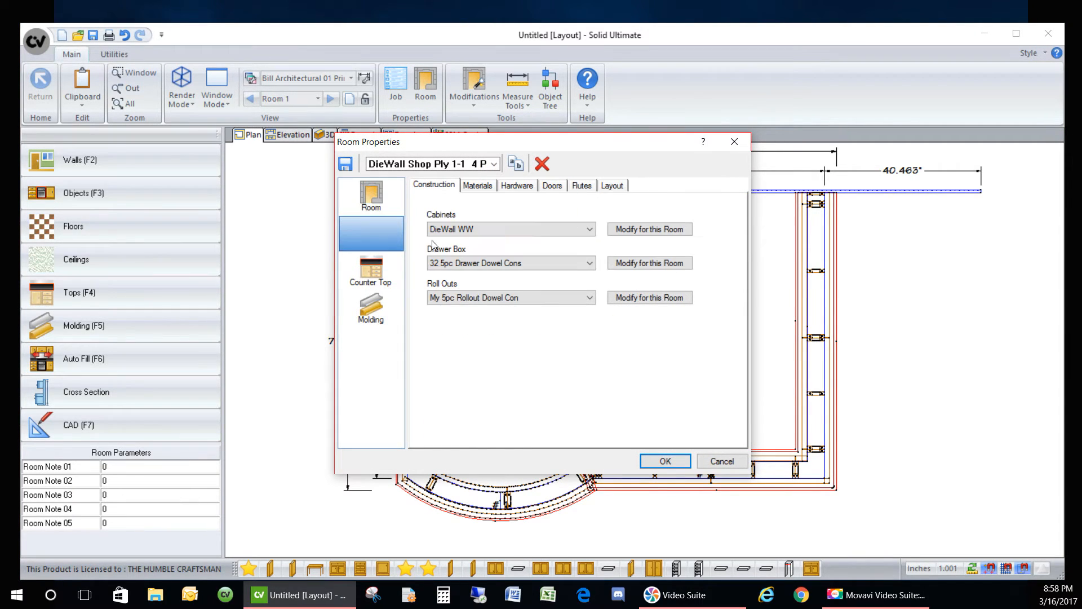
{"action": "left_click", "coordinate": [553, 186]}
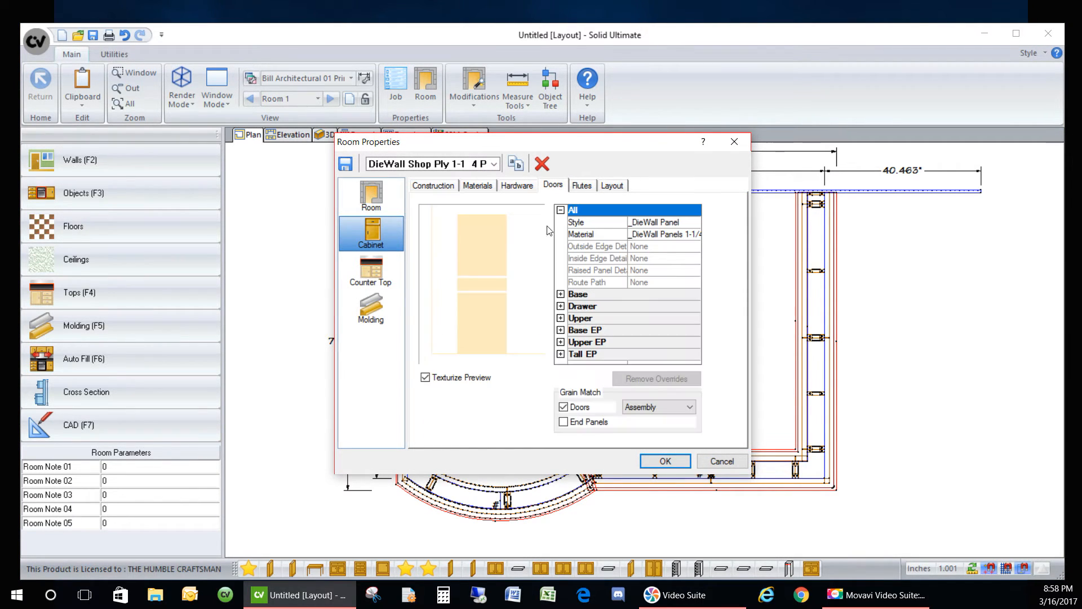
{"action": "left_click", "coordinate": [694, 237]}
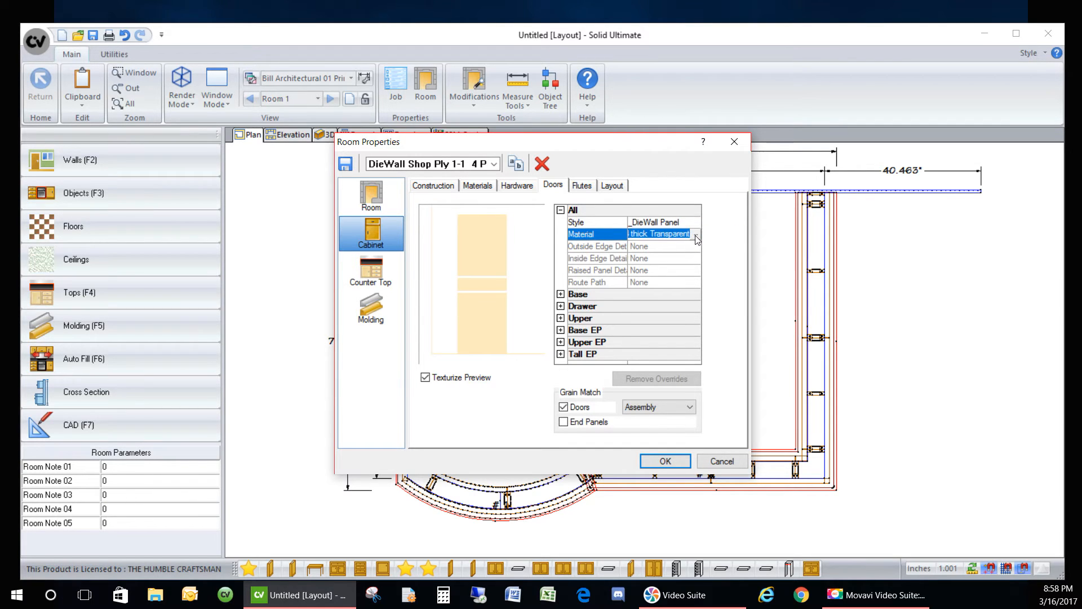
{"action": "left_click", "coordinate": [697, 239]}
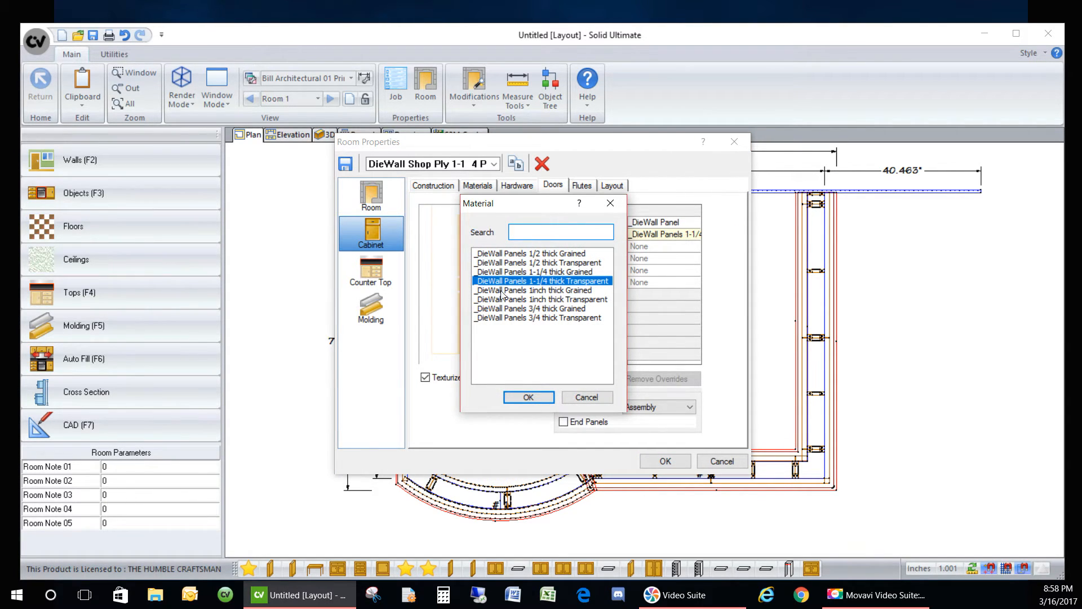
{"action": "left_click", "coordinate": [519, 272]}
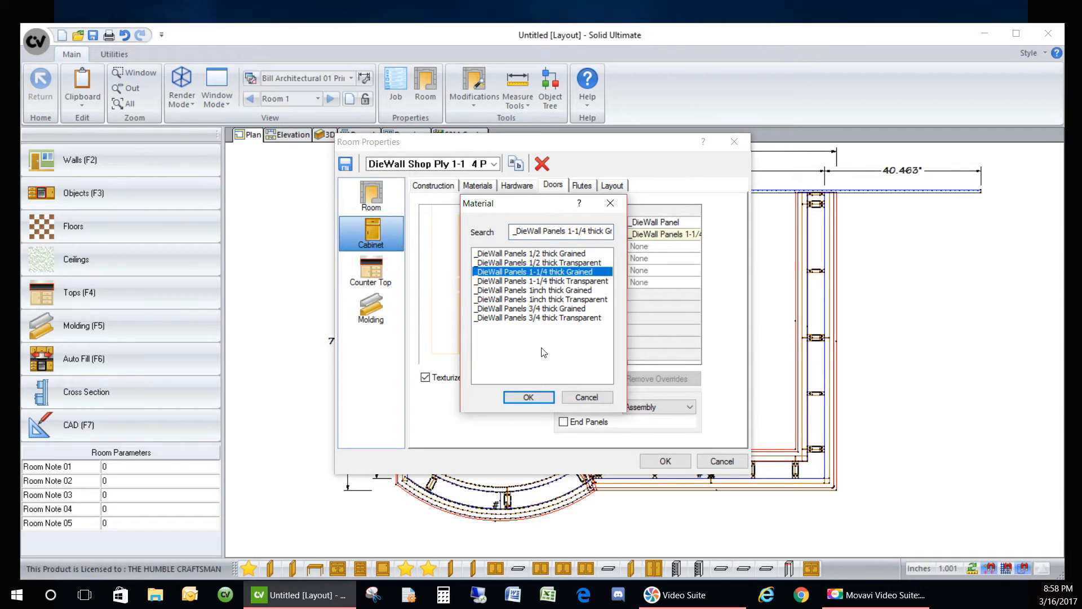
{"action": "left_click", "coordinate": [529, 397]}
{"action": "left_click", "coordinate": [665, 461]}
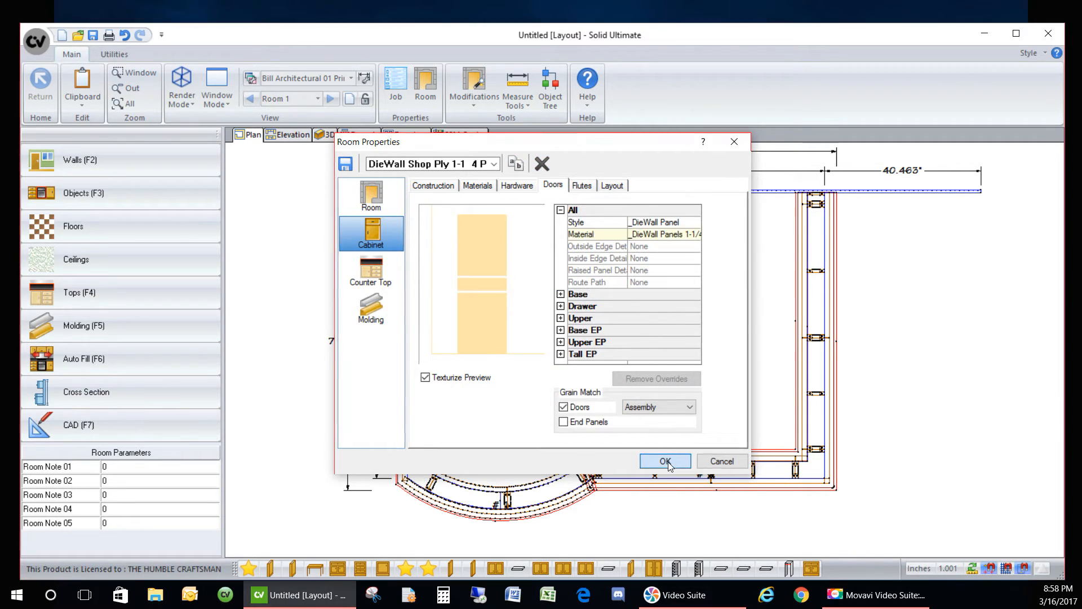
{"action": "left_click", "coordinate": [326, 134]}
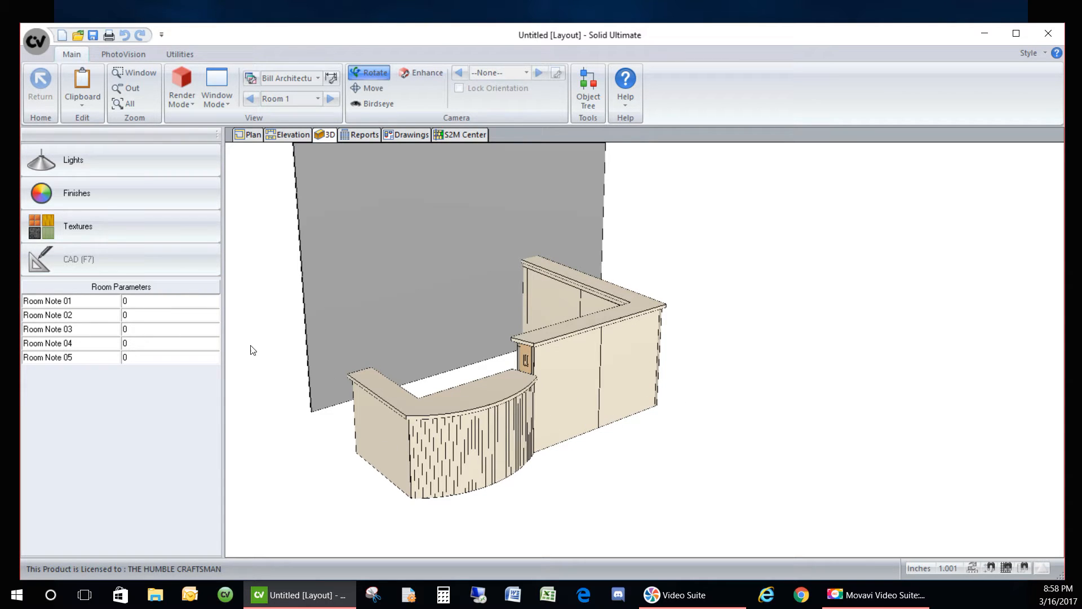
- Apply Barre Gray granite to the Counter Top and Splash texture slots
{"action": "left_click", "coordinate": [133, 226]}
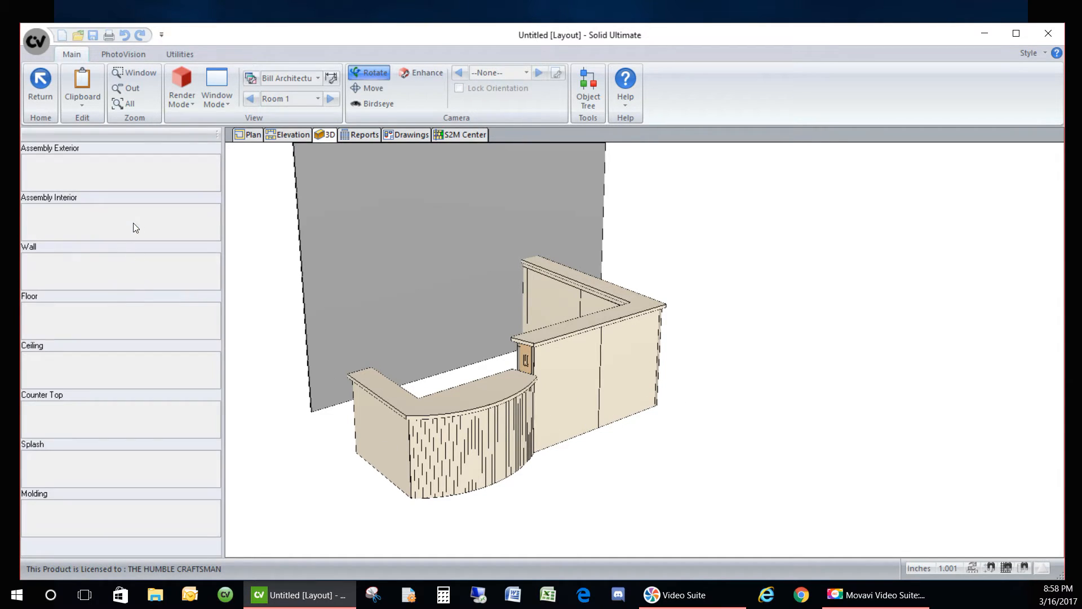
{"action": "double_click", "coordinate": [130, 424]}
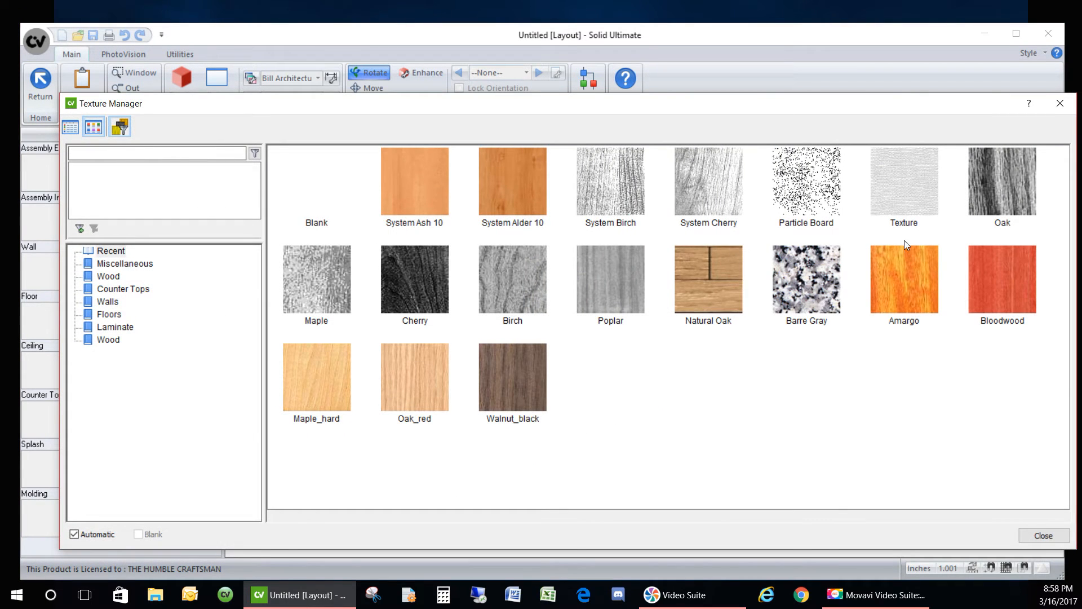
{"action": "double_click", "coordinate": [799, 289]}
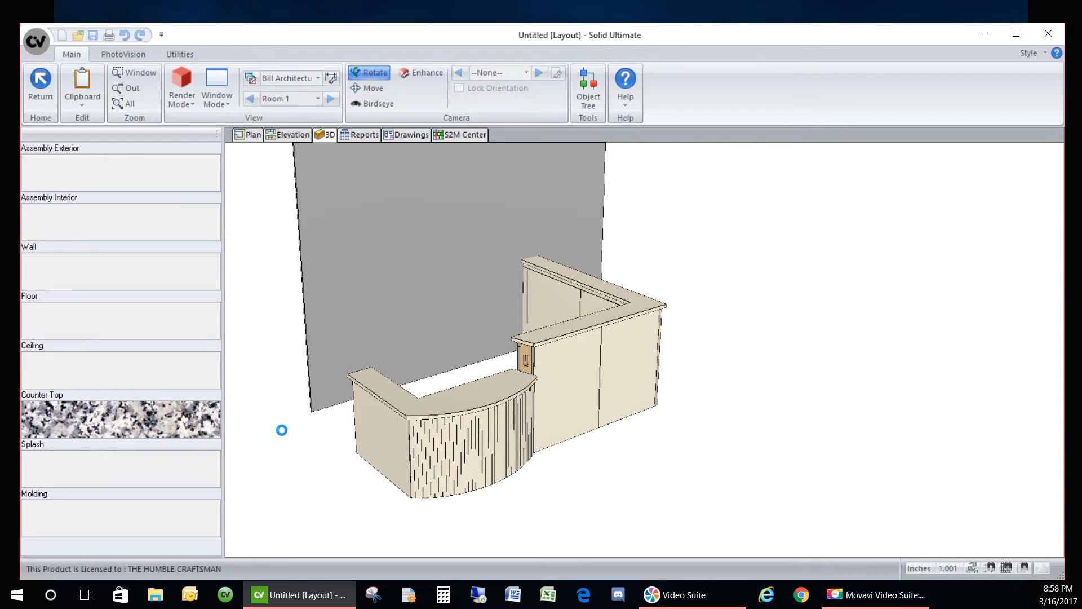
{"action": "double_click", "coordinate": [122, 477]}
{"action": "double_click", "coordinate": [806, 278]}
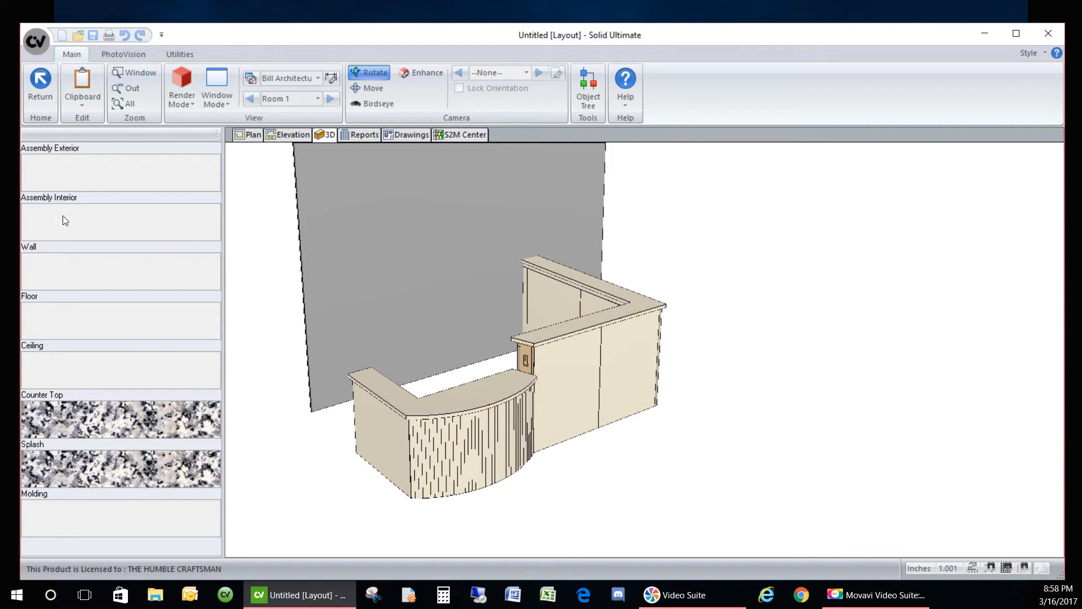
- Apply Maple_hard wood to the Assembly Interior and Assembly Exterior texture slots
{"action": "double_click", "coordinate": [130, 222]}
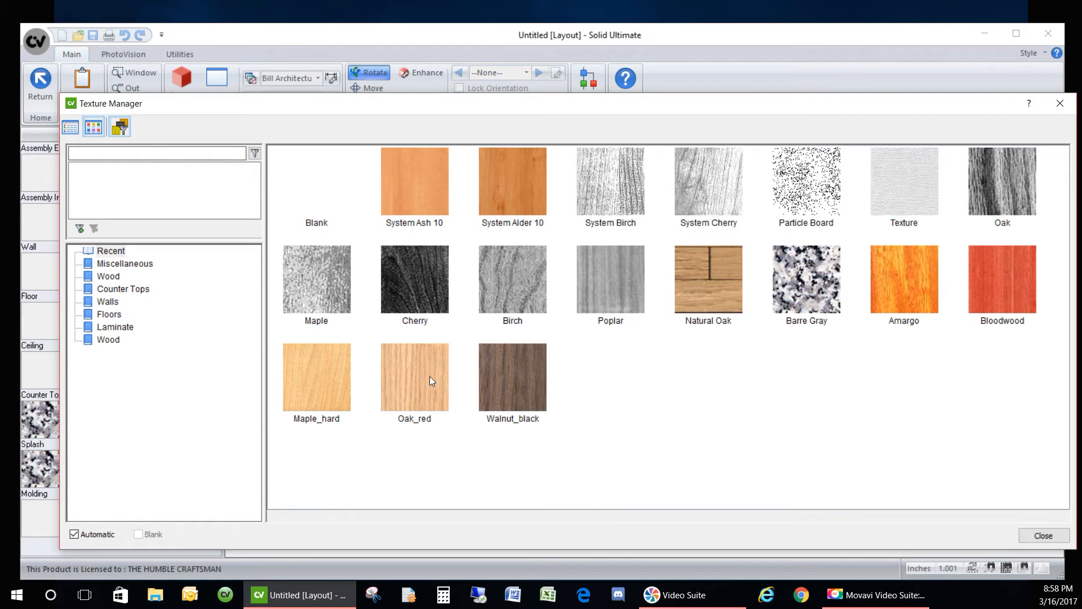
{"action": "double_click", "coordinate": [313, 373]}
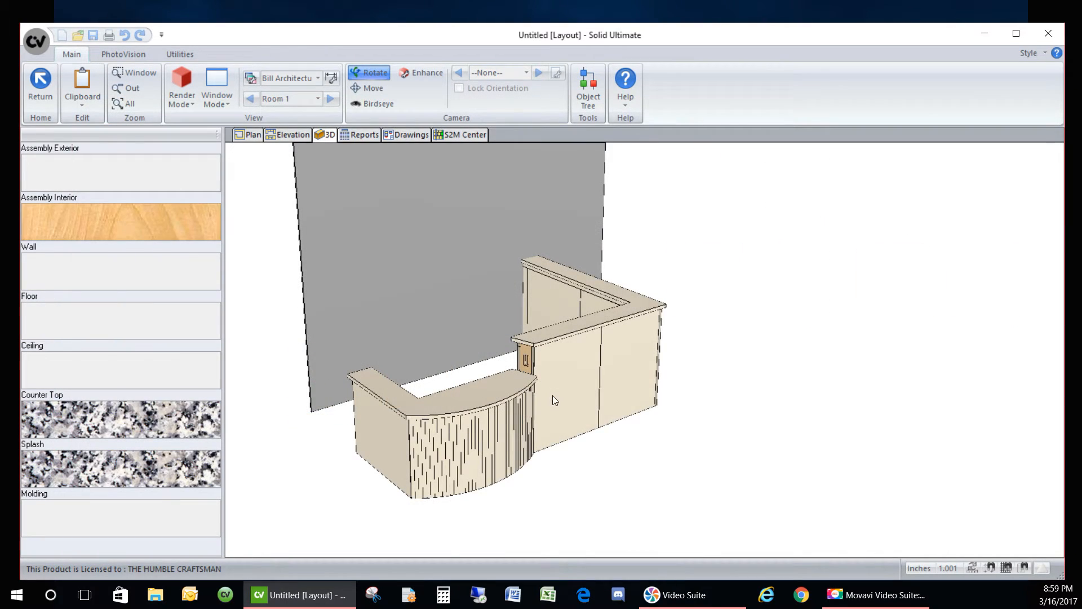
{"action": "double_click", "coordinate": [132, 169]}
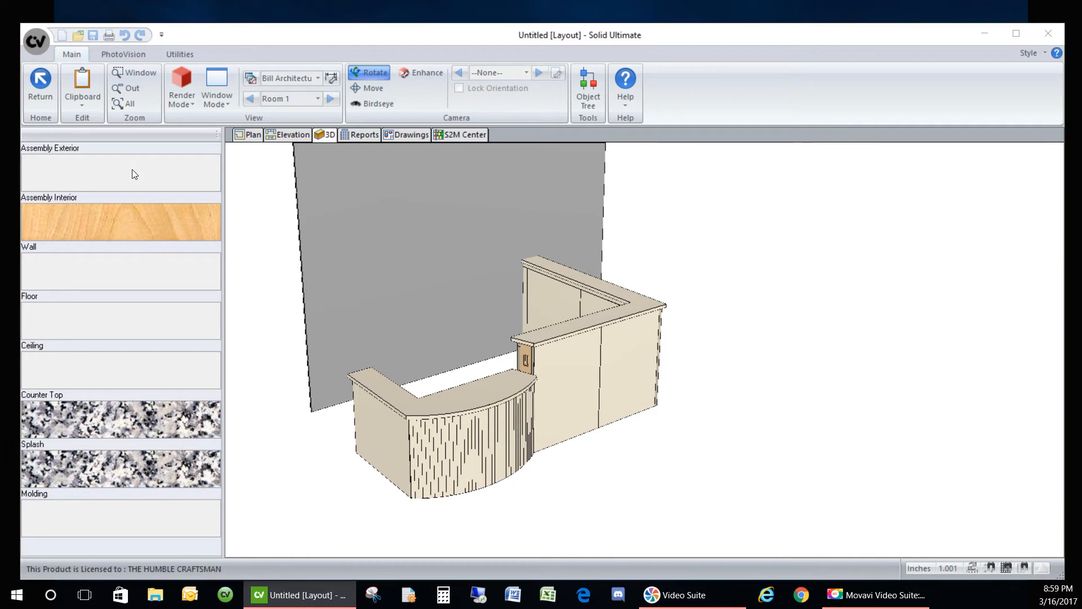
{"action": "left_click", "coordinate": [322, 377]}
{"action": "double_click", "coordinate": [323, 377]}
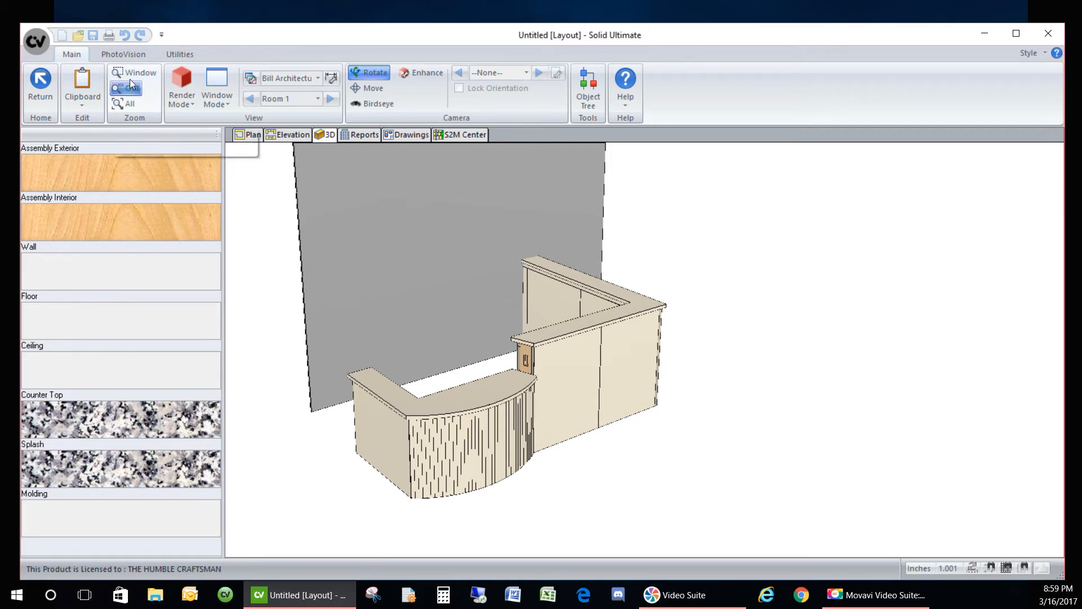
- Render the counter with Full Architectural, re-render from a rear angle, then return to the plan
{"action": "left_click", "coordinate": [124, 54]}
{"action": "left_click", "coordinate": [126, 106]}
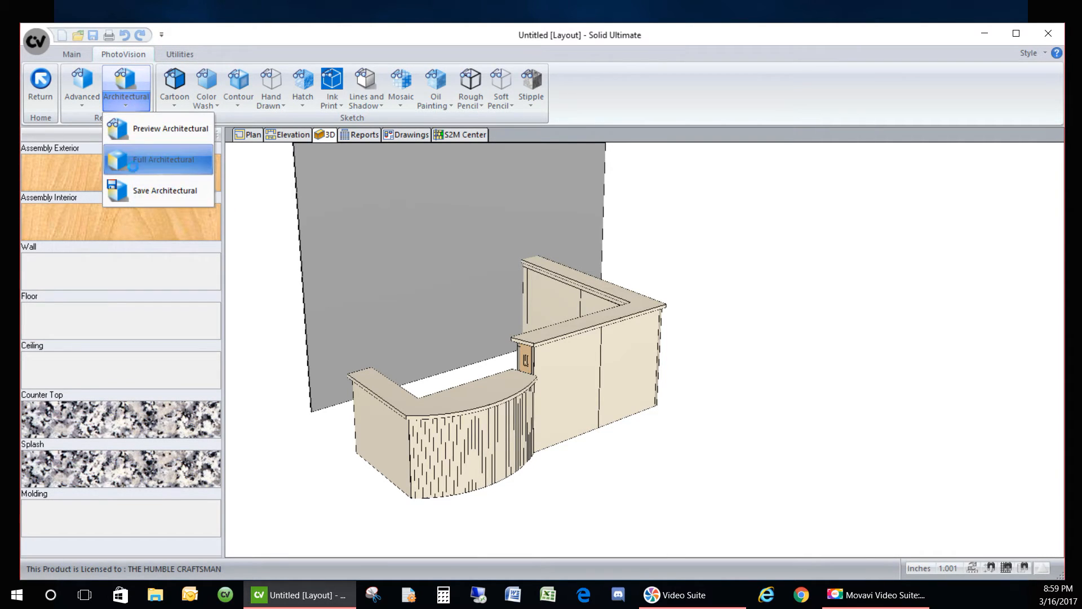
{"action": "left_click", "coordinate": [133, 166]}
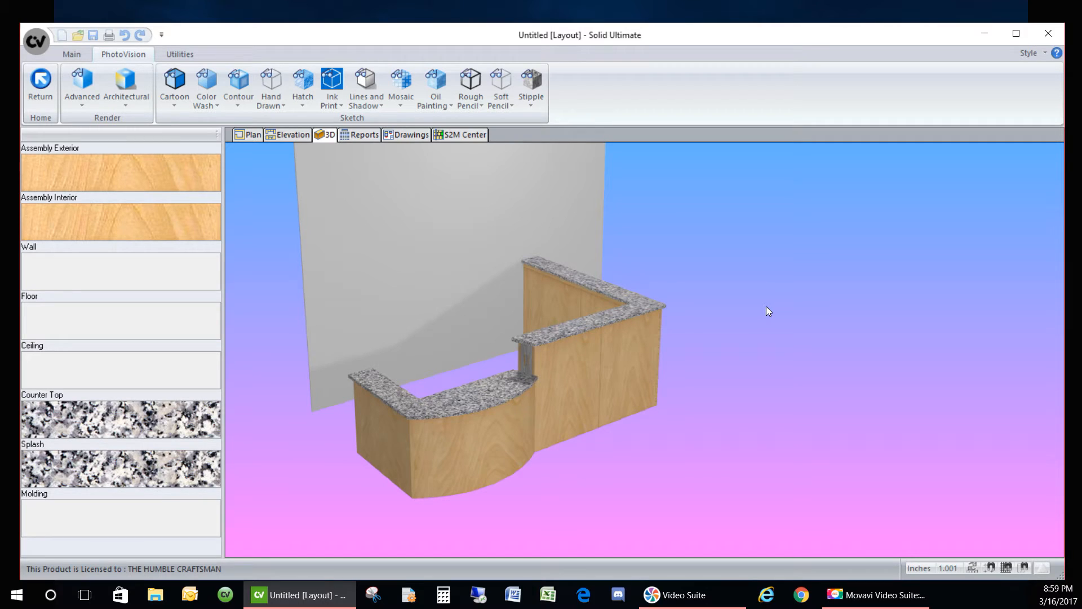
{"action": "mouse_move", "coordinate": [637, 453]}
{"action": "left_mouse_down"}
{"action": "mouse_move", "coordinate": [523, 455]}
{"action": "mouse_move", "coordinate": [485, 433]}
{"action": "mouse_move", "coordinate": [785, 435]}
{"action": "mouse_move", "coordinate": [660, 410]}
{"action": "left_mouse_up"}
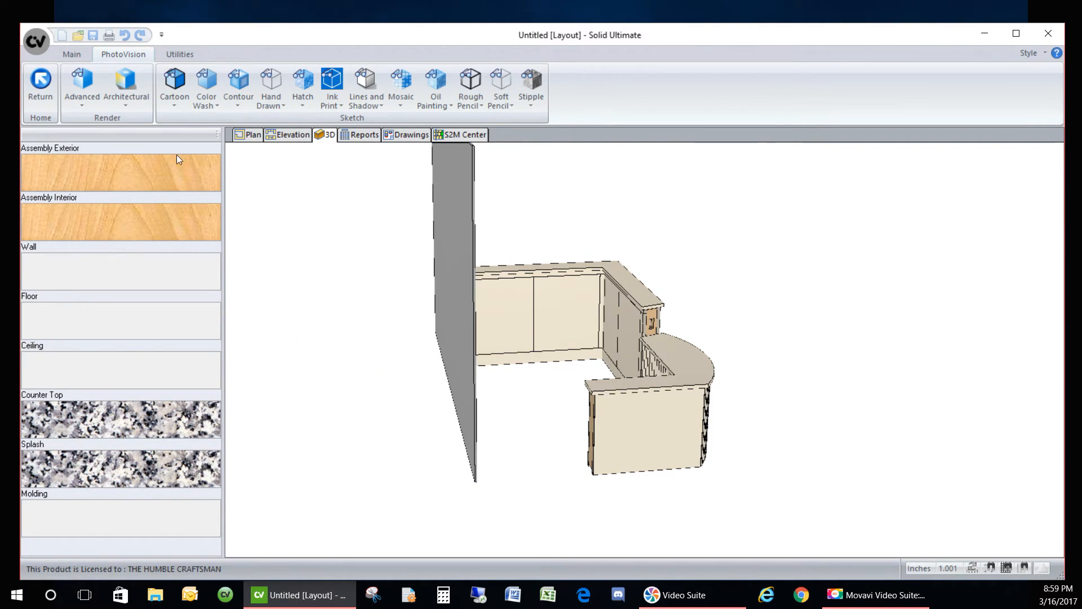
{"action": "left_click", "coordinate": [125, 80]}
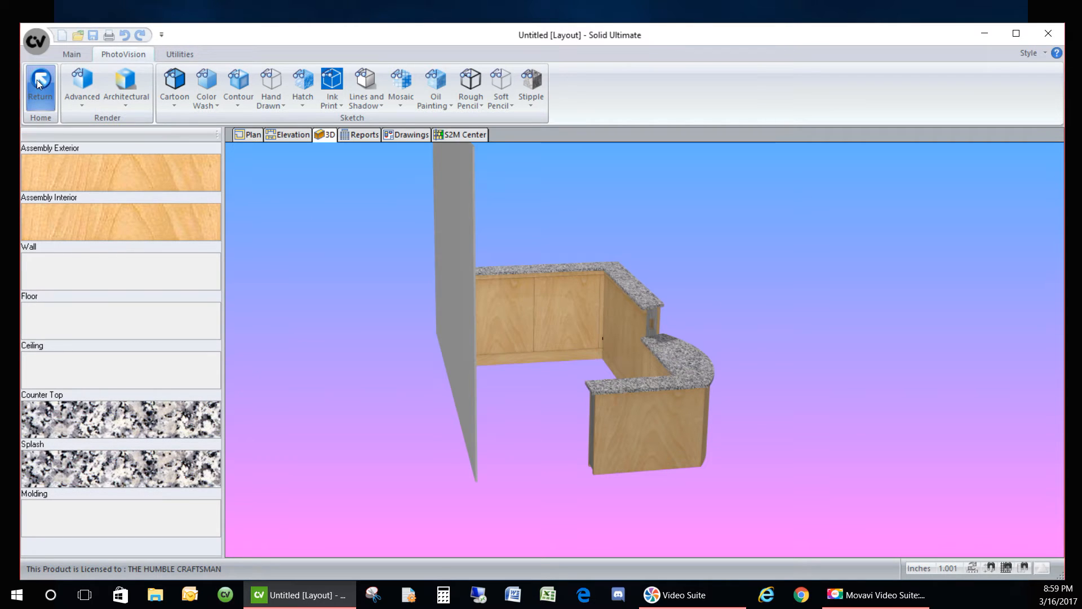
{"action": "left_click", "coordinate": [248, 135]}
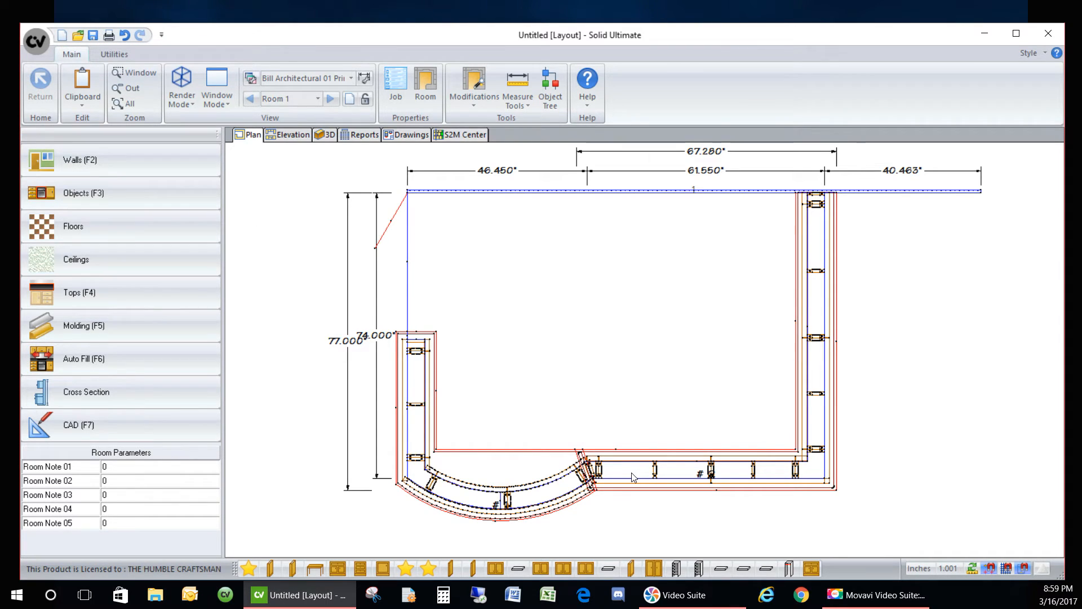
- Place a 30-inch DieWall #3 on the top wall and open it in the assembly 3D view
{"action": "scroll", "coordinate": [632, 477], "scroll_direction": "down", "scroll_amount": 1}
{"action": "scroll", "coordinate": [633, 476], "scroll_direction": "down", "scroll_amount": 1}
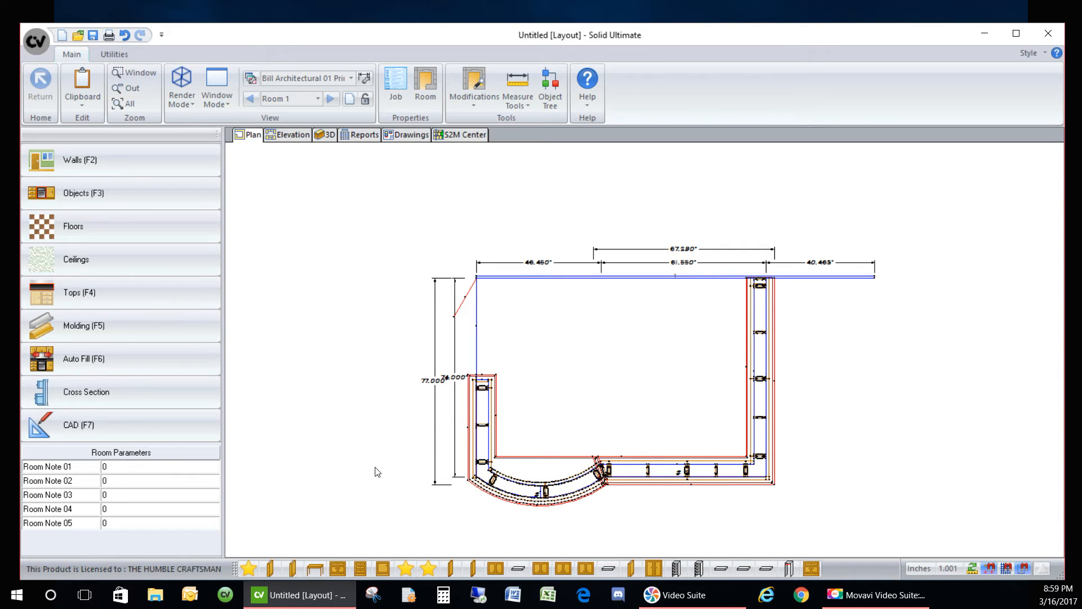
{"action": "left_click", "coordinate": [407, 564]}
{"action": "left_click", "coordinate": [572, 274]}
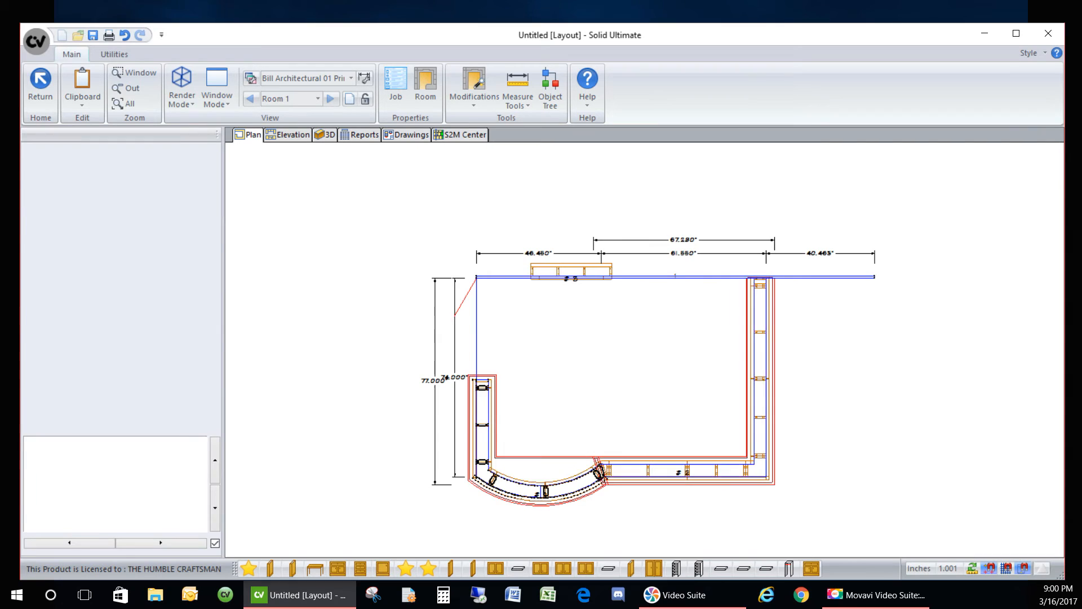
{"action": "left_click", "coordinate": [575, 275]}
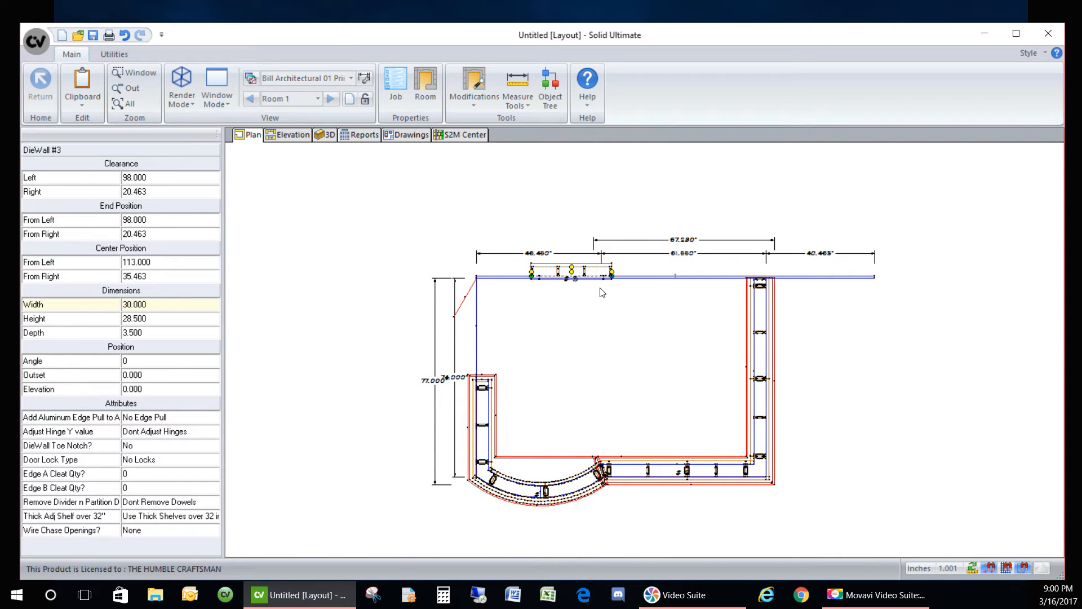
{"action": "double_click", "coordinate": [594, 266]}
{"action": "left_click_drag", "start_coordinate": [509, 218], "coordinate": [495, 329]}
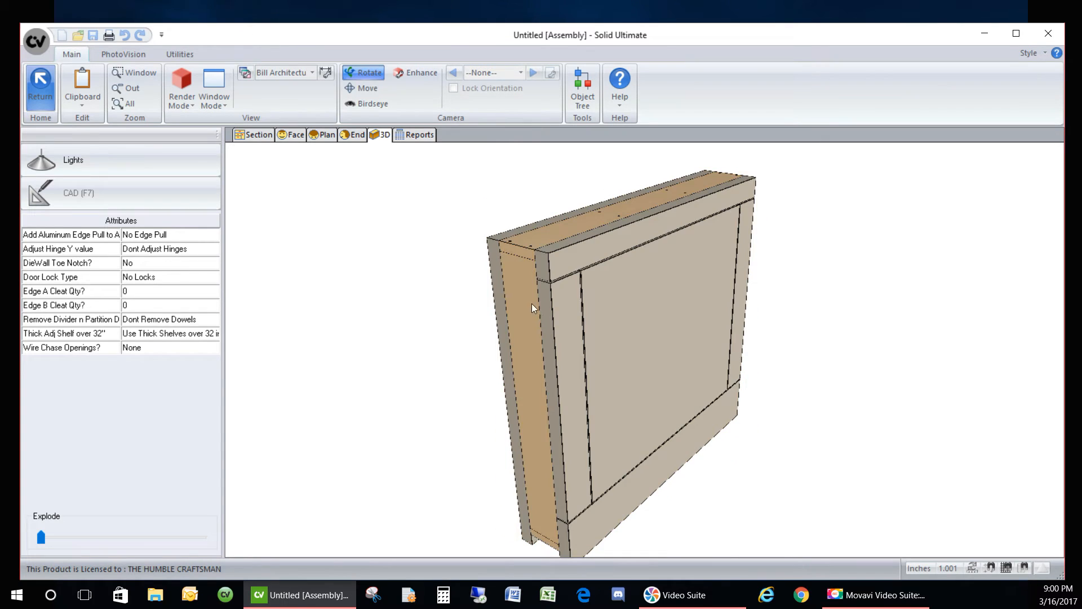
{"action": "scroll", "coordinate": [536, 313], "scroll_direction": "up", "scroll_amount": 5}
{"action": "left_click_drag", "start_coordinate": [420, 244], "coordinate": [560, 227]}
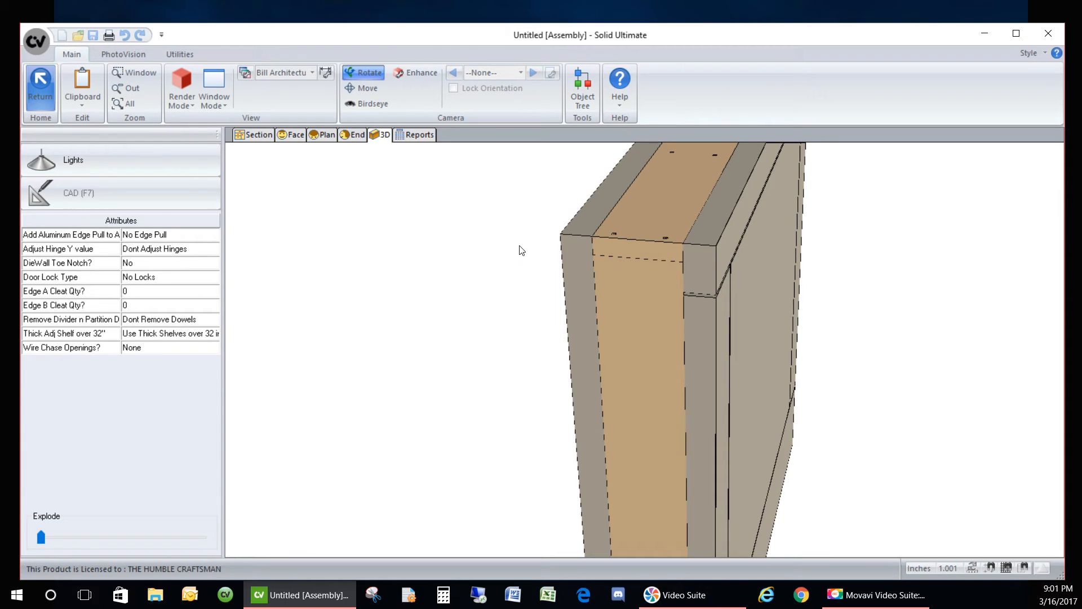
{"action": "scroll", "coordinate": [524, 251], "scroll_direction": "down", "scroll_amount": 3}
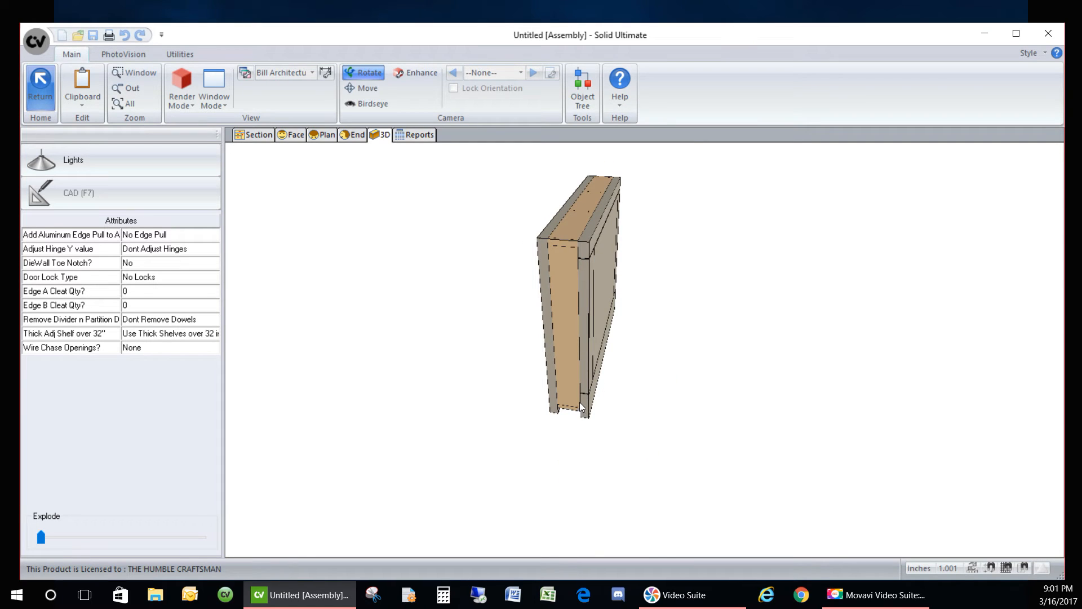
{"action": "mouse_move", "coordinate": [624, 421]}
{"action": "left_mouse_down"}
{"action": "mouse_move", "coordinate": [535, 386]}
{"action": "mouse_move", "coordinate": [560, 319]}
{"action": "left_mouse_up"}
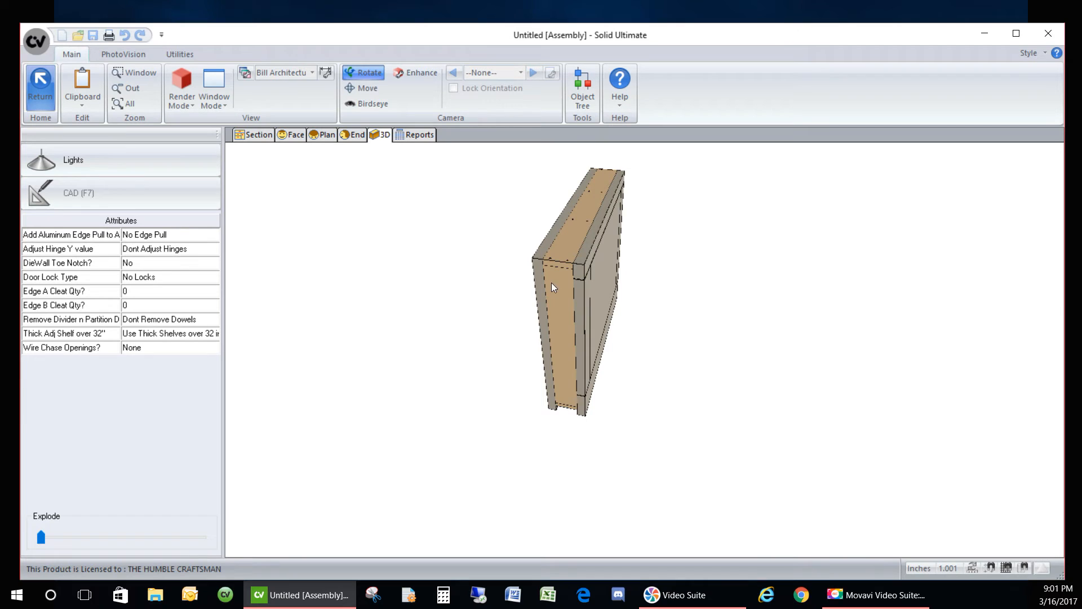
{"action": "left_click_drag", "start_coordinate": [657, 348], "coordinate": [608, 309]}
{"action": "mouse_move", "coordinate": [736, 339]}
{"action": "left_mouse_down"}
{"action": "mouse_move", "coordinate": [577, 294]}
{"action": "mouse_move", "coordinate": [643, 360]}
{"action": "mouse_move", "coordinate": [664, 353]}
{"action": "mouse_move", "coordinate": [655, 308]}
{"action": "left_mouse_up"}
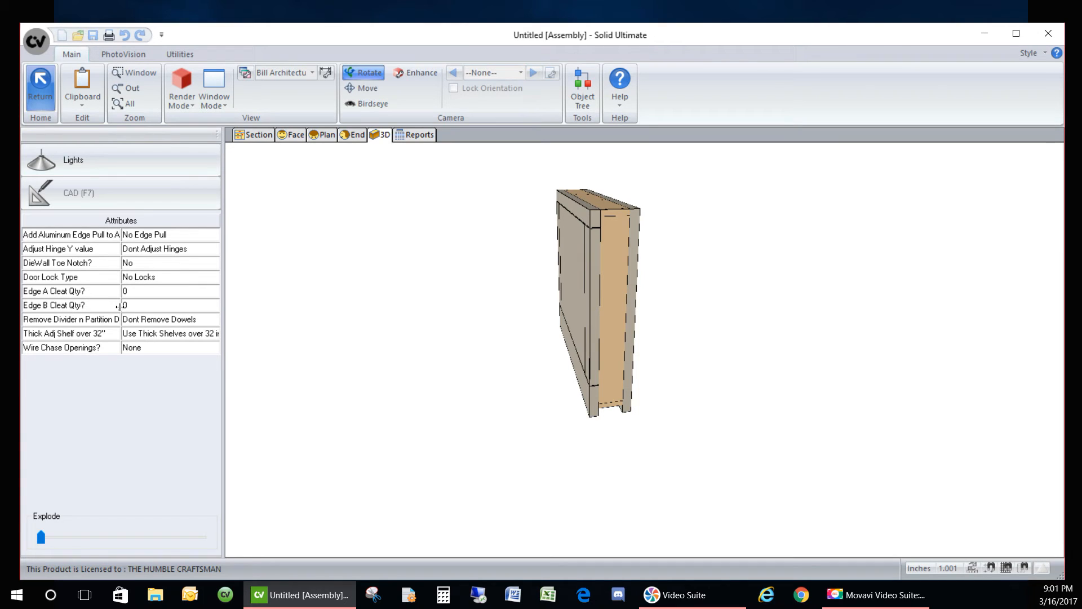
- Set Edge A Cleat Qty? to 3 in the die wall's attributes
{"action": "left_click", "coordinate": [196, 291]}
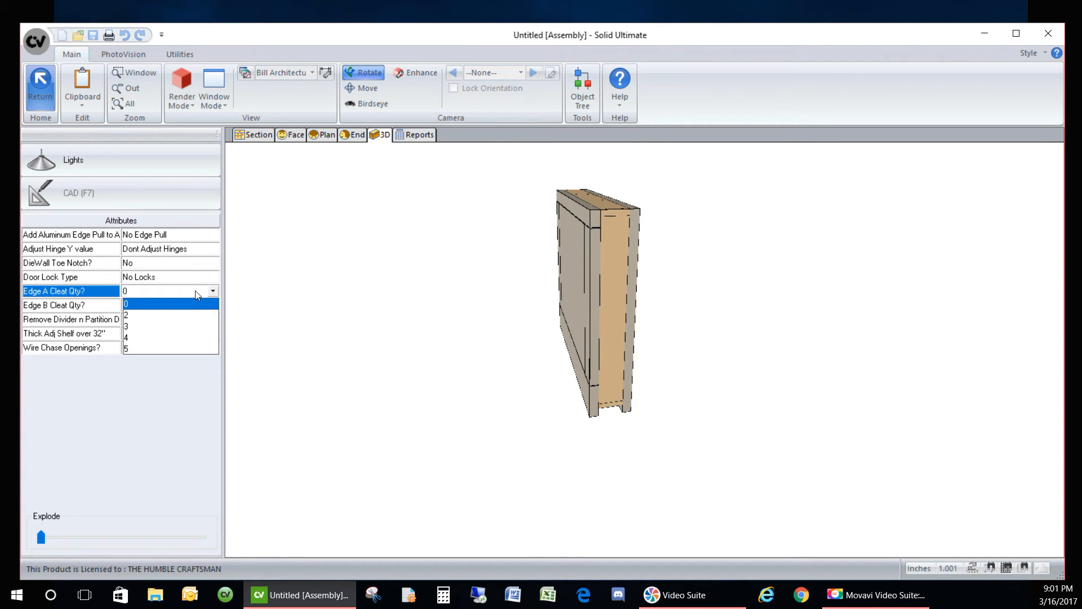
{"action": "left_click", "coordinate": [169, 326]}
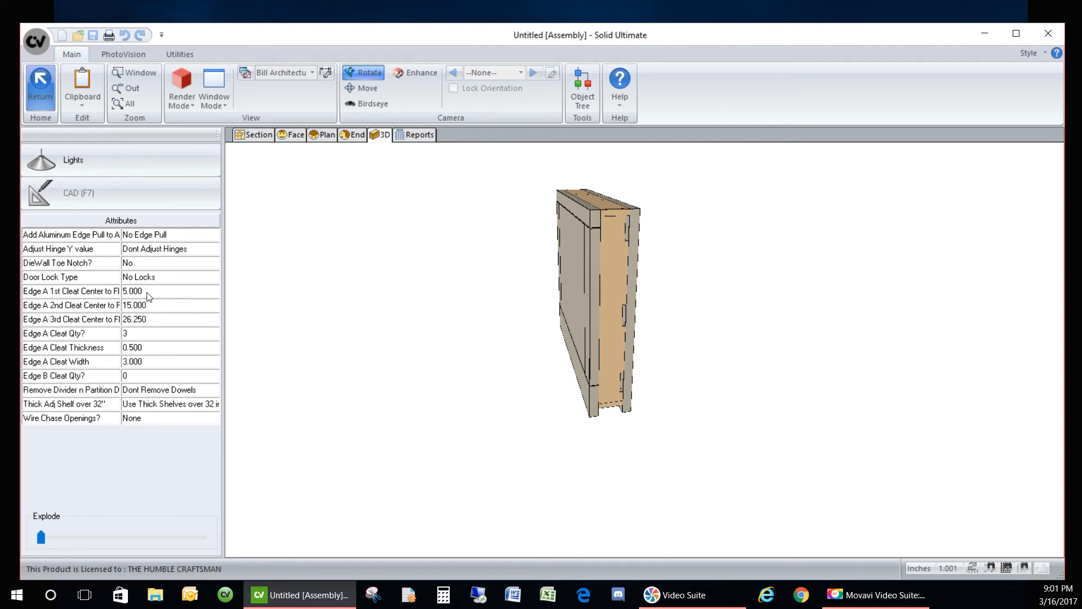
{"action": "left_click_drag", "start_coordinate": [122, 238], "coordinate": [154, 243]}
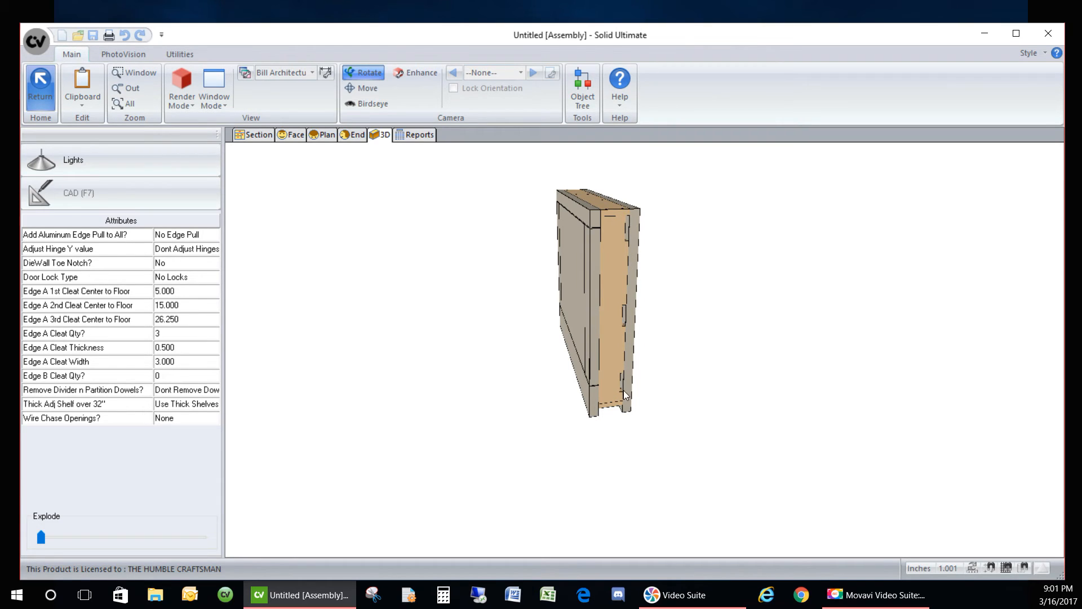
{"action": "scroll", "coordinate": [645, 402], "scroll_direction": "up", "scroll_amount": 1}
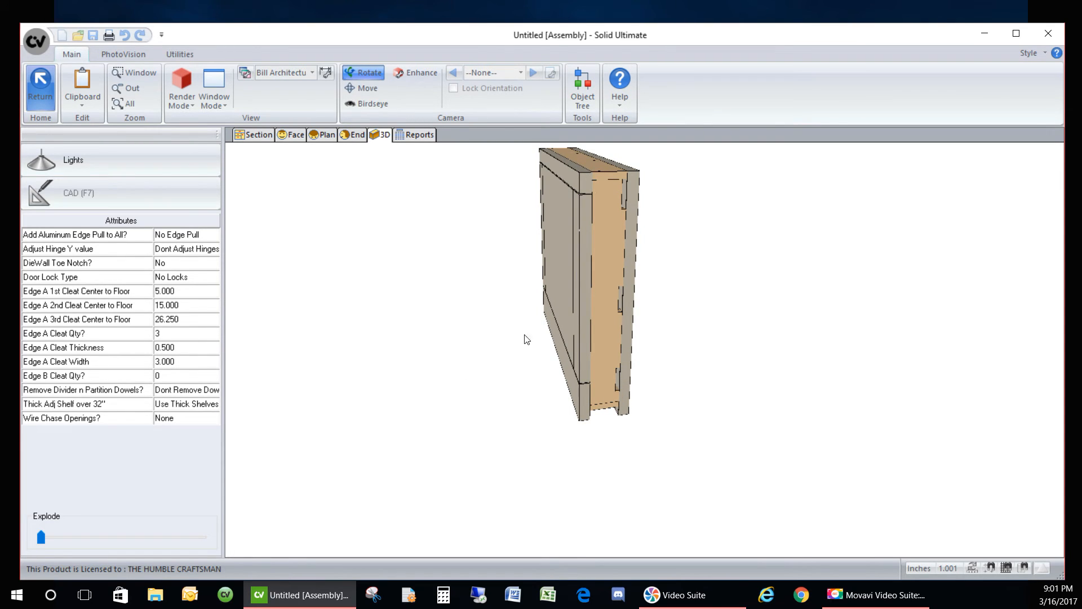
{"action": "mouse_move", "coordinate": [686, 261]}
{"action": "left_mouse_down"}
{"action": "mouse_move", "coordinate": [515, 242]}
{"action": "mouse_move", "coordinate": [442, 251]}
{"action": "mouse_move", "coordinate": [202, 345]}
{"action": "left_mouse_up"}
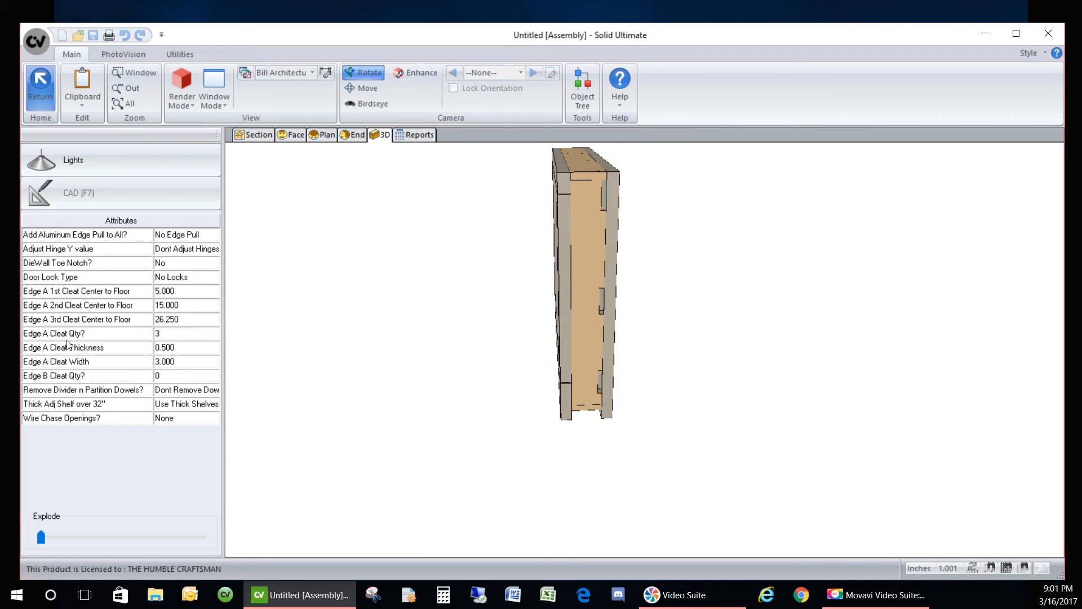
- Set Edge B Cleat Qty? to 3, inspect the cabinet's faces, then show the section
{"action": "left_click", "coordinate": [178, 376]}
{"action": "left_click", "coordinate": [191, 377]}
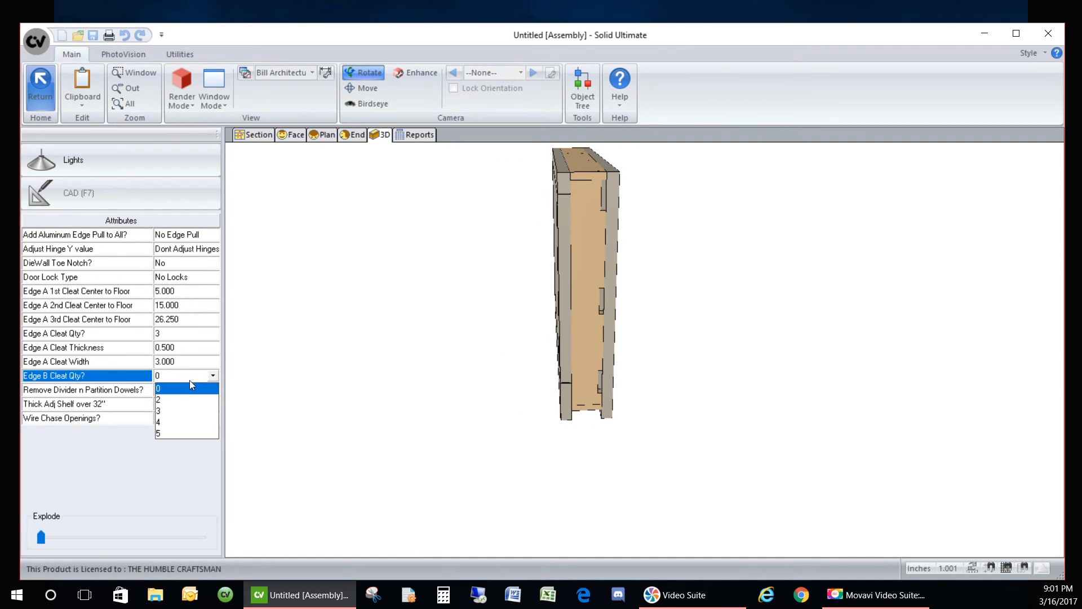
{"action": "left_click", "coordinate": [170, 408]}
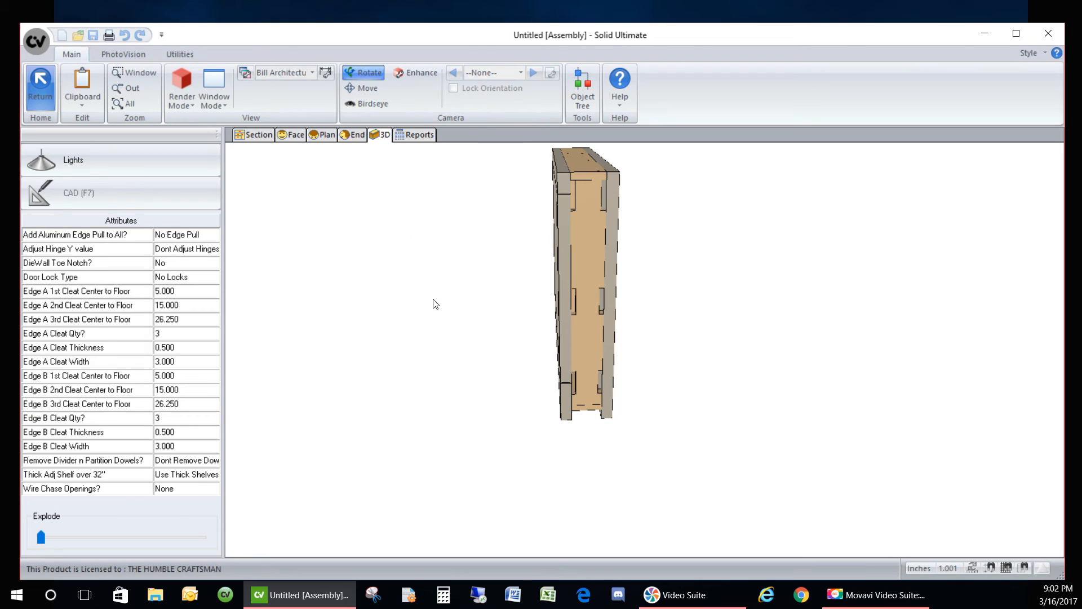
{"action": "left_click_drag", "start_coordinate": [423, 292], "coordinate": [735, 370]}
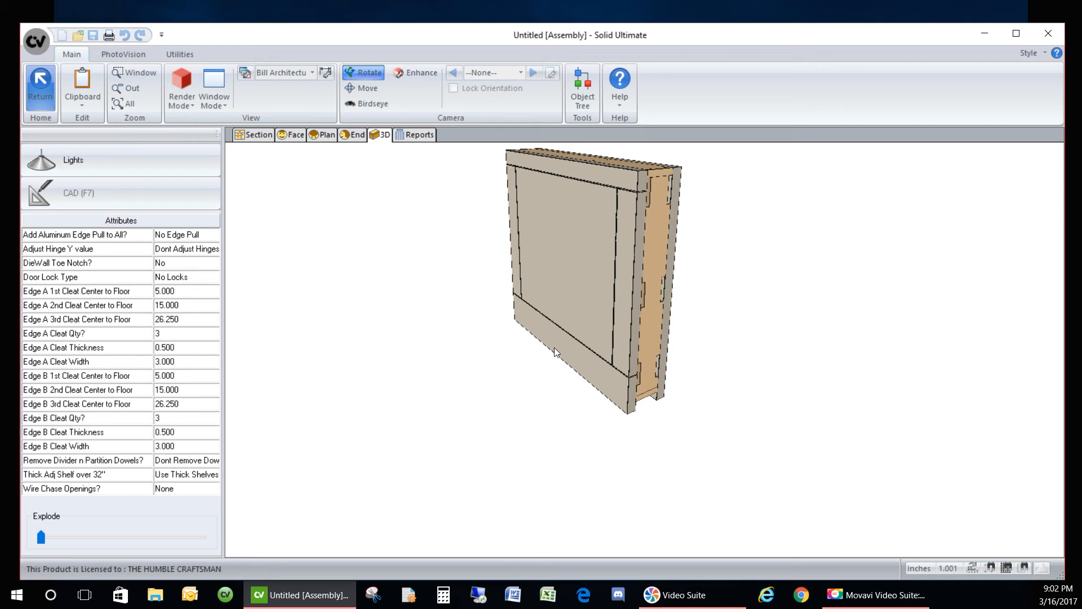
{"action": "left_click_drag", "start_coordinate": [554, 347], "coordinate": [489, 309]}
{"action": "left_click_drag", "start_coordinate": [505, 350], "coordinate": [478, 300]}
{"action": "left_click_drag", "start_coordinate": [692, 388], "coordinate": [461, 382]}
{"action": "left_click_drag", "start_coordinate": [481, 341], "coordinate": [513, 404]}
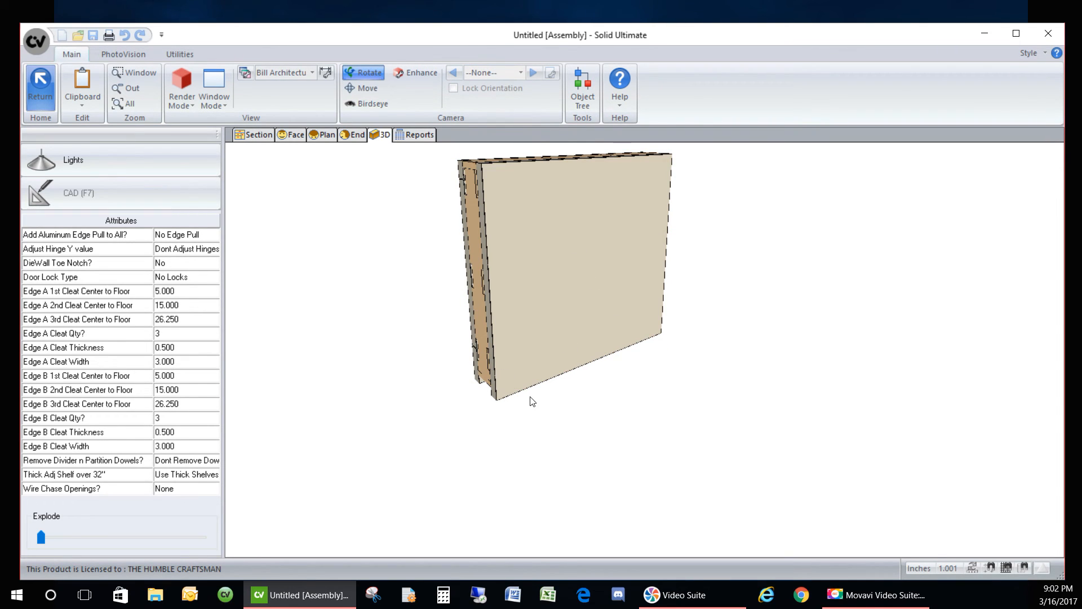
{"action": "left_click", "coordinate": [254, 135]}
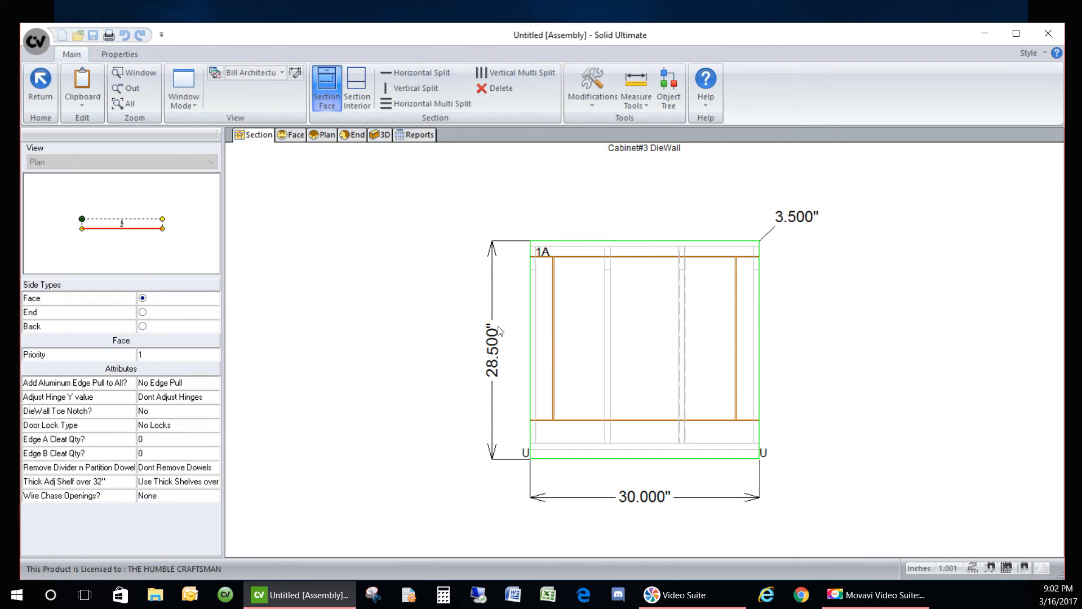
- Horizontally split the DieWall face into upper section 1A and lower section 1B
{"action": "left_click", "coordinate": [139, 219]}
{"action": "left_click", "coordinate": [613, 380]}
{"action": "left_click", "coordinate": [399, 299]}
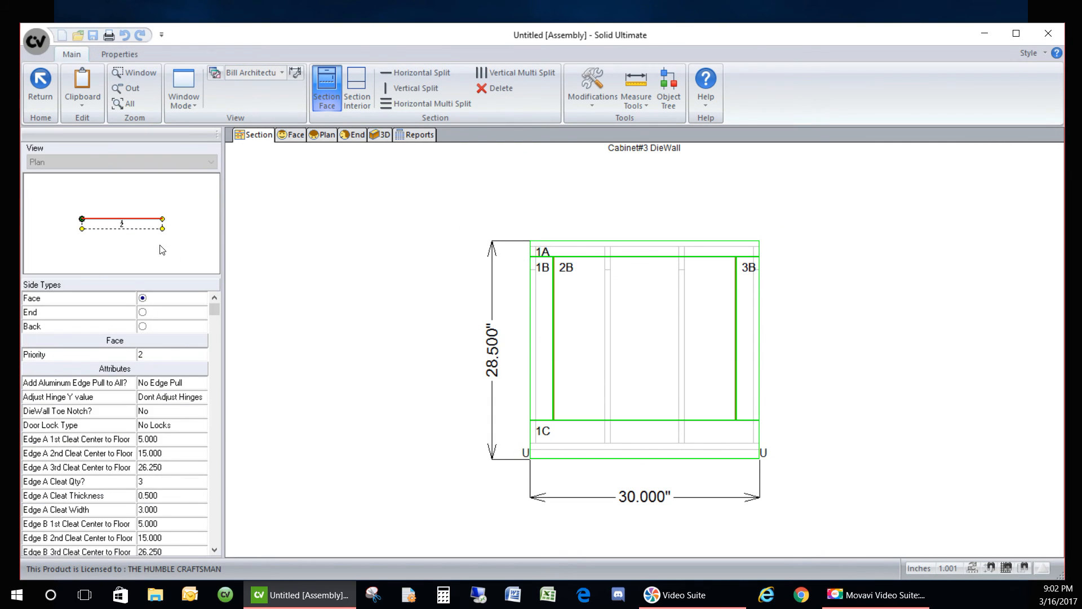
{"action": "left_click", "coordinate": [616, 404]}
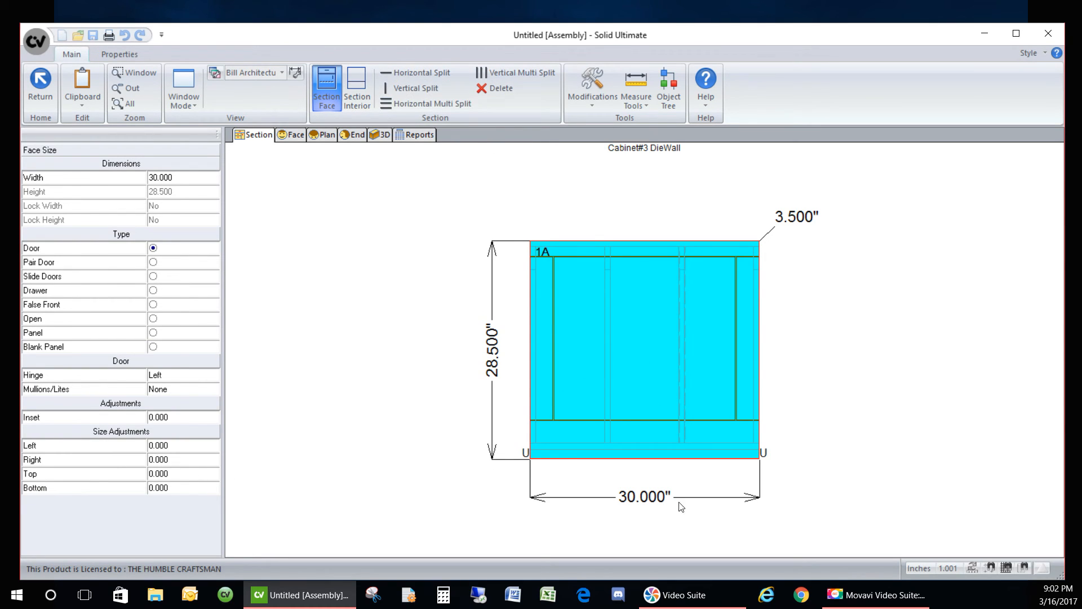
{"action": "left_click", "coordinate": [390, 71]}
{"action": "left_click", "coordinate": [624, 439]}
{"action": "left_click", "coordinate": [624, 438]}
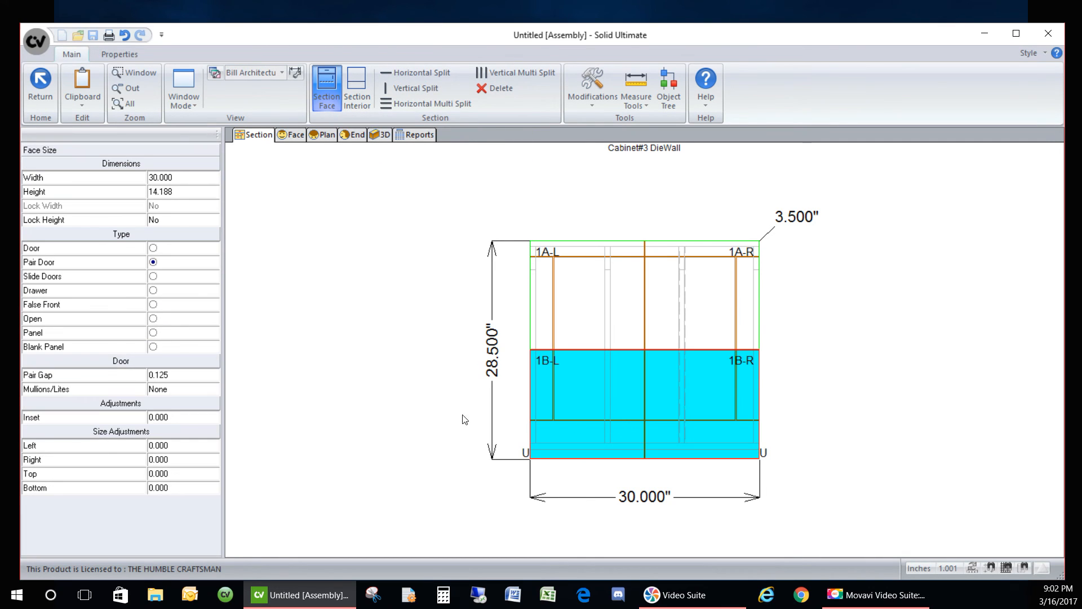
- Make the upper section Open and the lower a Panel with locked 4.000 height
{"action": "left_click", "coordinate": [162, 333]}
{"action": "left_click", "coordinate": [580, 311]}
{"action": "left_click", "coordinate": [165, 326]}
{"action": "left_click", "coordinate": [168, 330]}
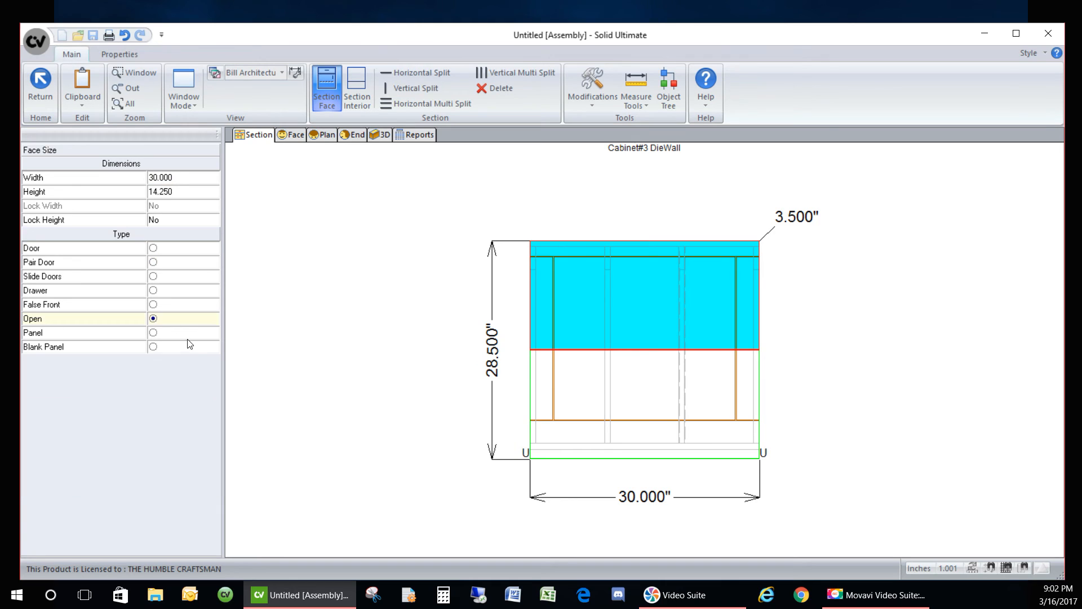
{"action": "left_click", "coordinate": [579, 433]}
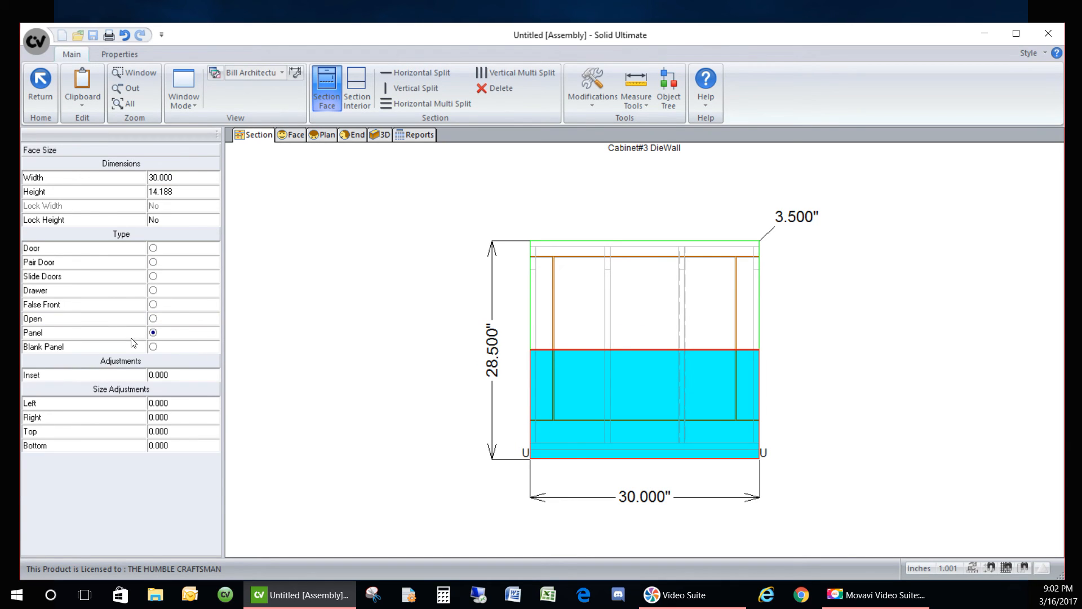
{"action": "left_click", "coordinate": [188, 191]}
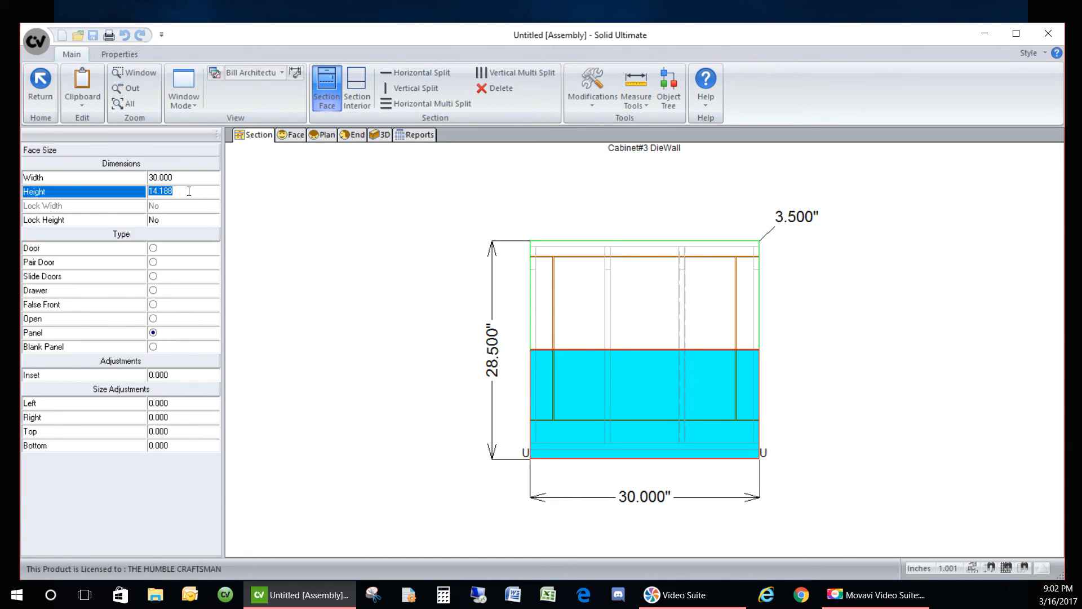
{"action": "type", "text": "4.000"}
{"action": "key", "text": "Return"}
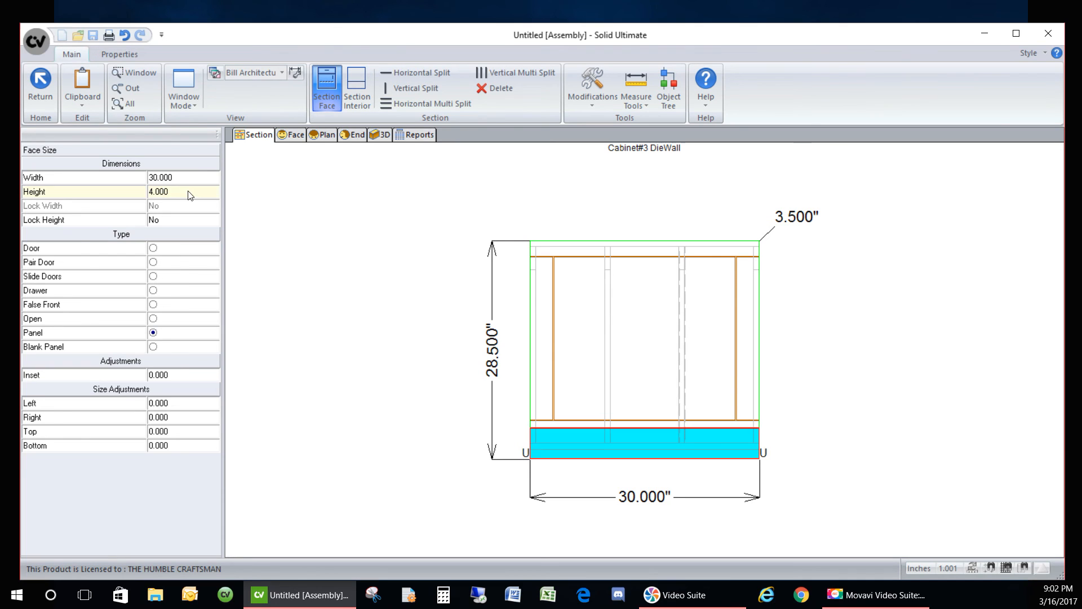
{"action": "left_click", "coordinate": [198, 223]}
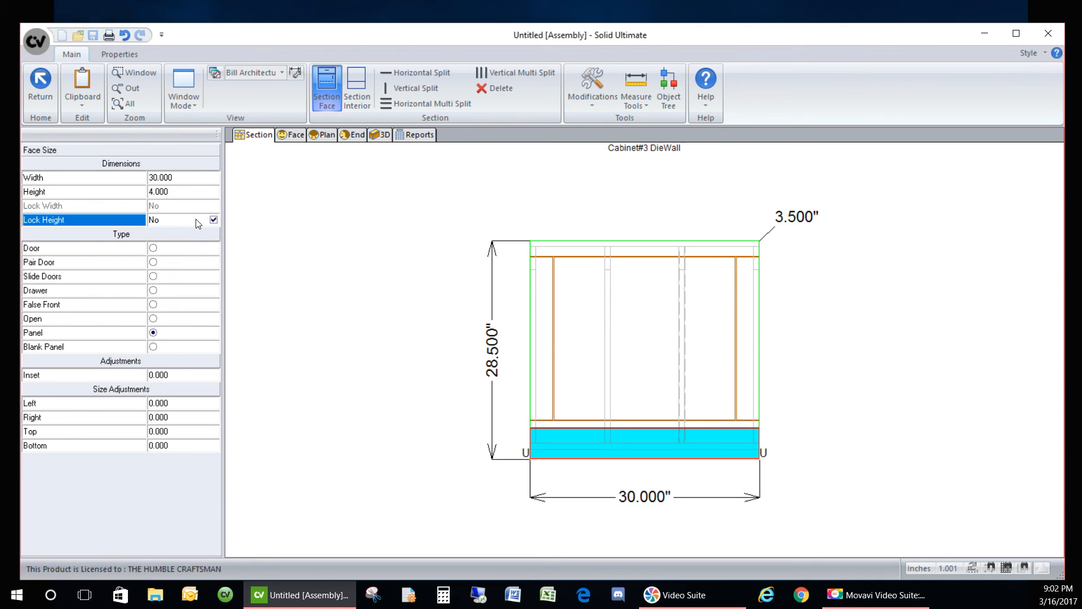
{"action": "left_click", "coordinate": [635, 364]}
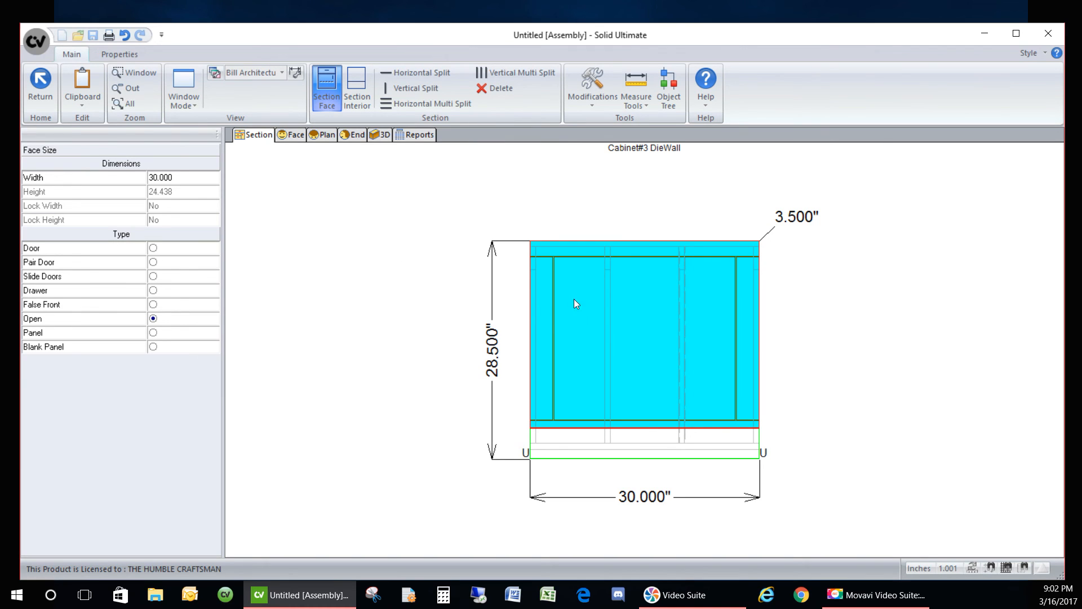
- Preview the split face in 3D, briefly trying the upper section as a panel
{"action": "left_click", "coordinate": [375, 136]}
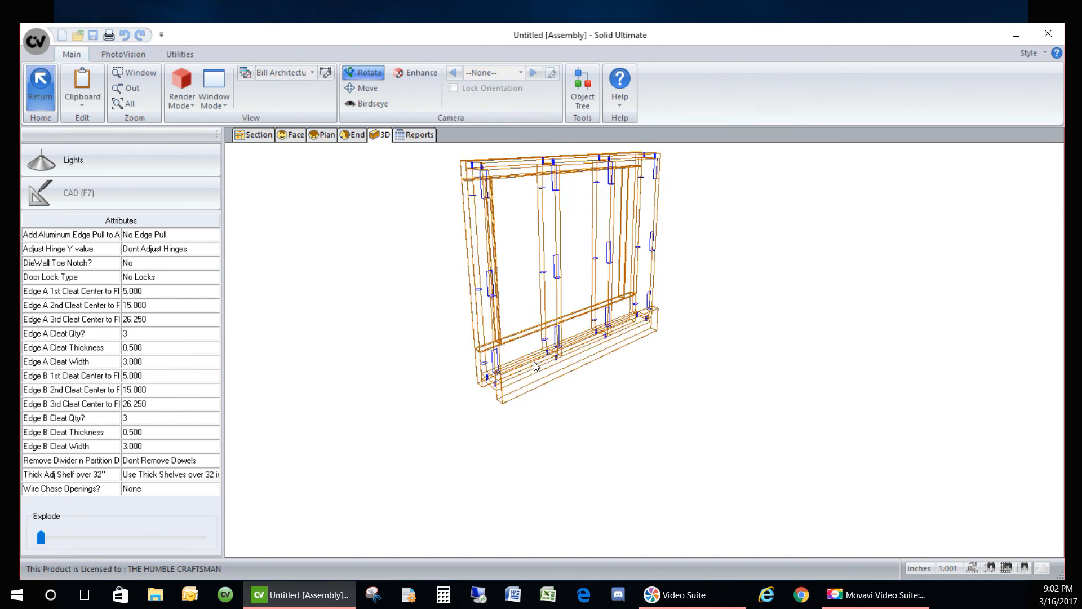
{"action": "left_click", "coordinate": [254, 135]}
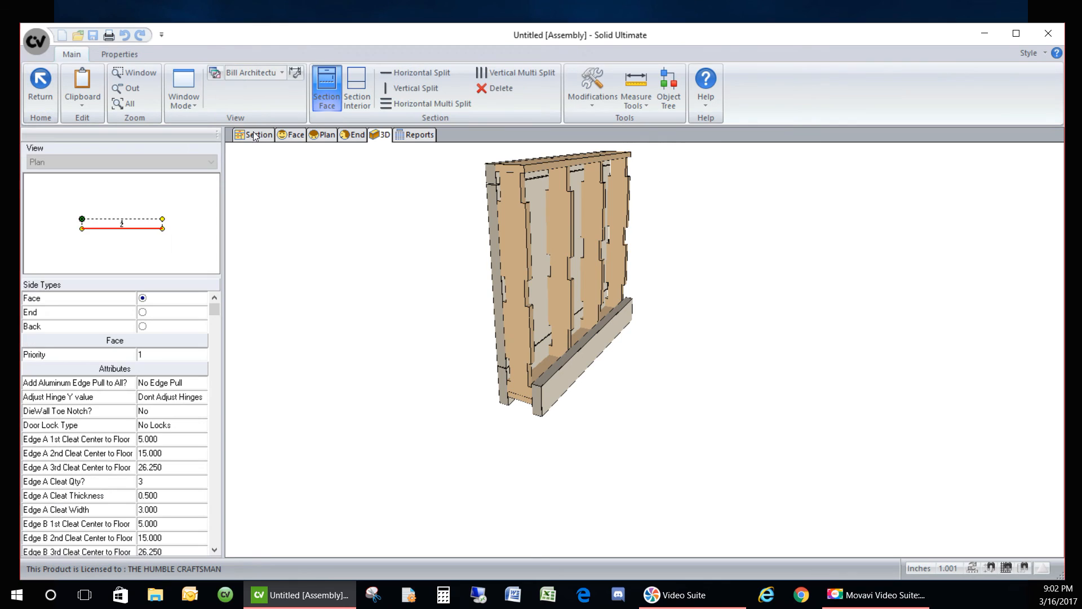
{"action": "left_click", "coordinate": [604, 342]}
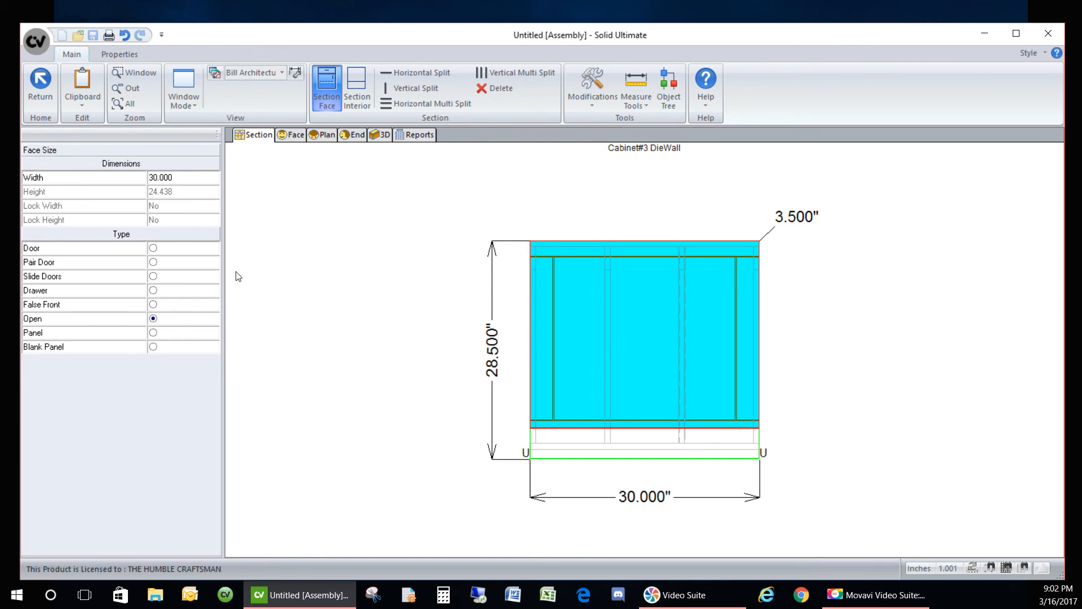
{"action": "left_click", "coordinate": [153, 332]}
{"action": "left_click", "coordinate": [380, 135]}
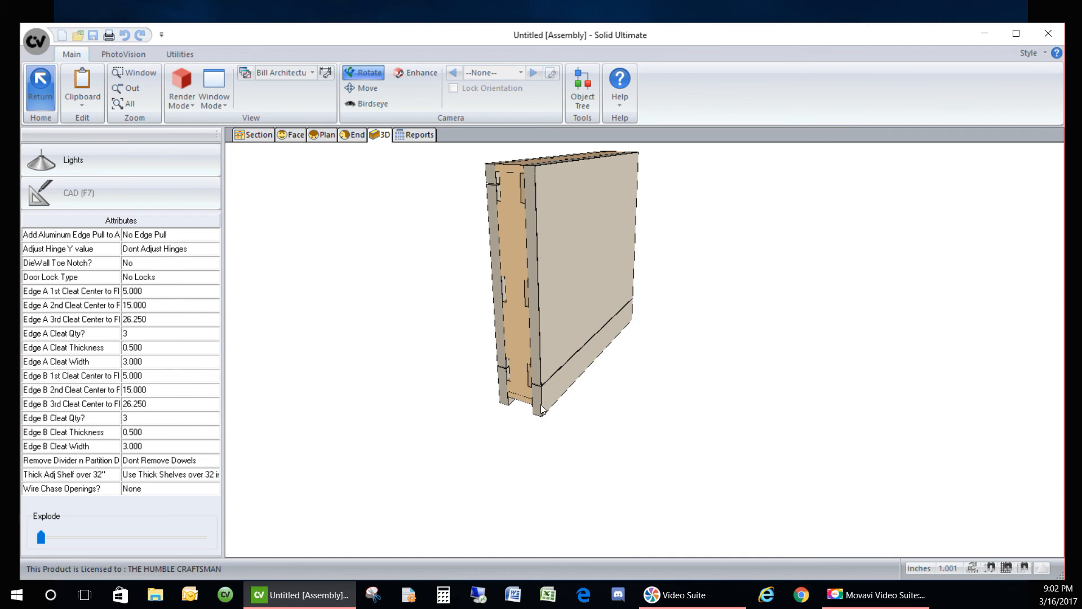
{"action": "left_click", "coordinate": [263, 136]}
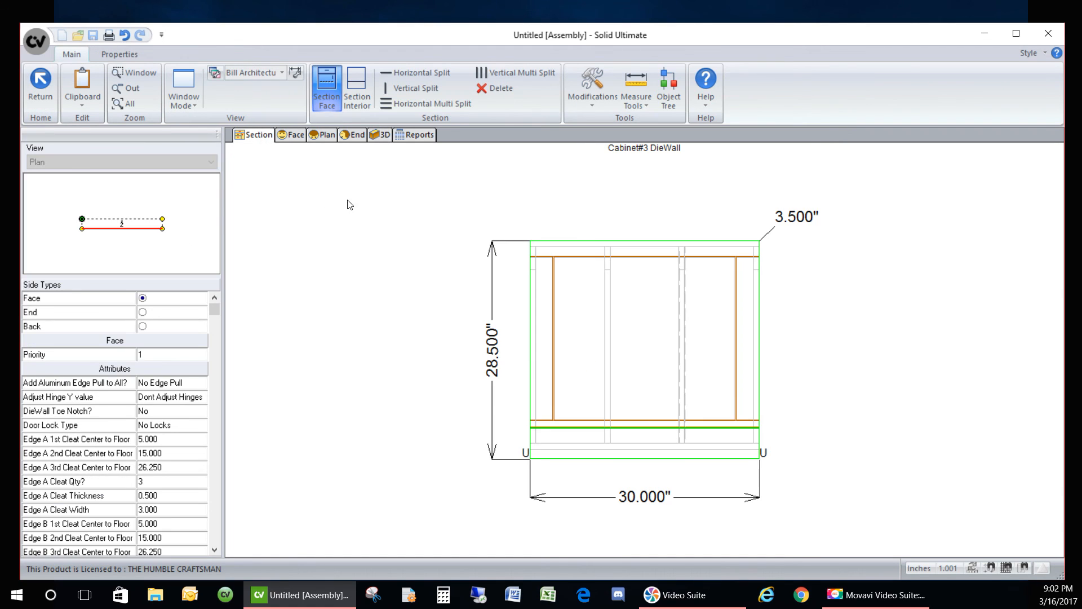
{"action": "left_click", "coordinate": [570, 439]}
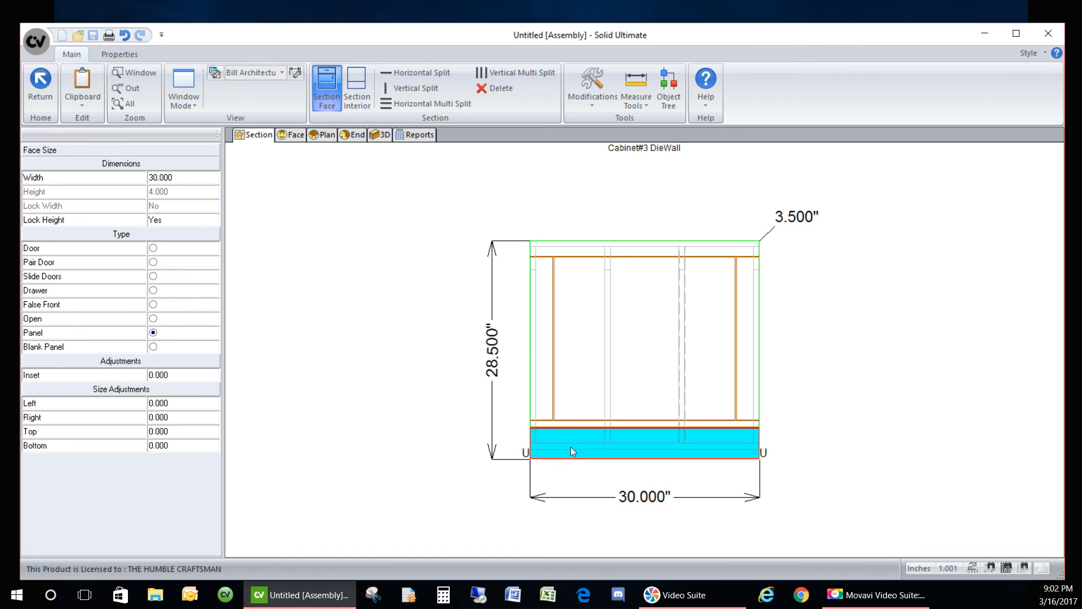
- Change the 4-inch base panel to the _DieWall Panel style with 3/4-thick DieWall panel material
{"action": "double_click", "coordinate": [571, 447]}
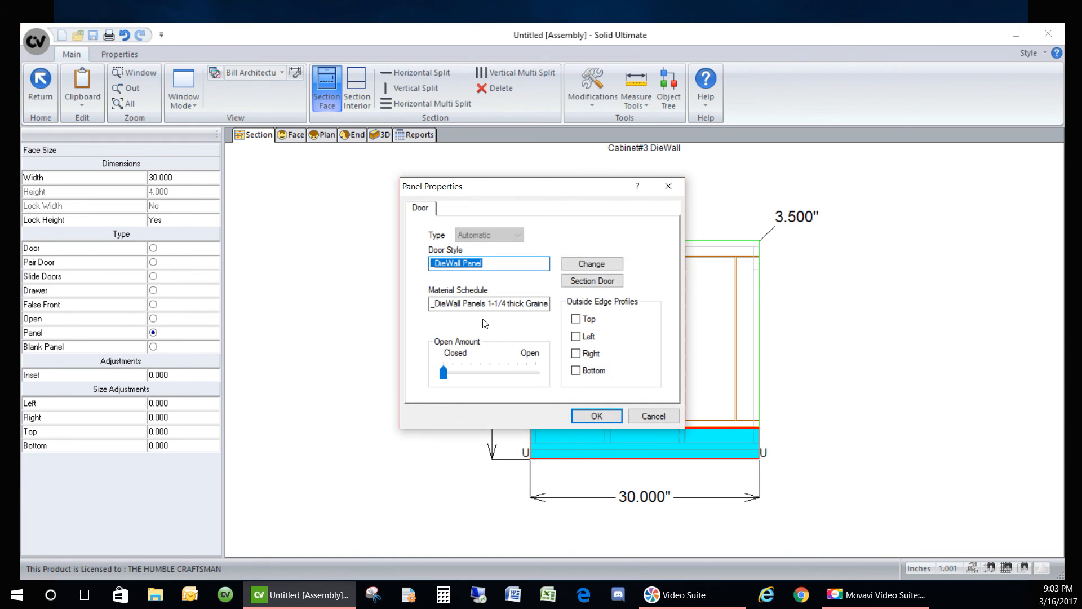
{"action": "left_click", "coordinate": [593, 265]}
{"action": "left_click", "coordinate": [439, 243]}
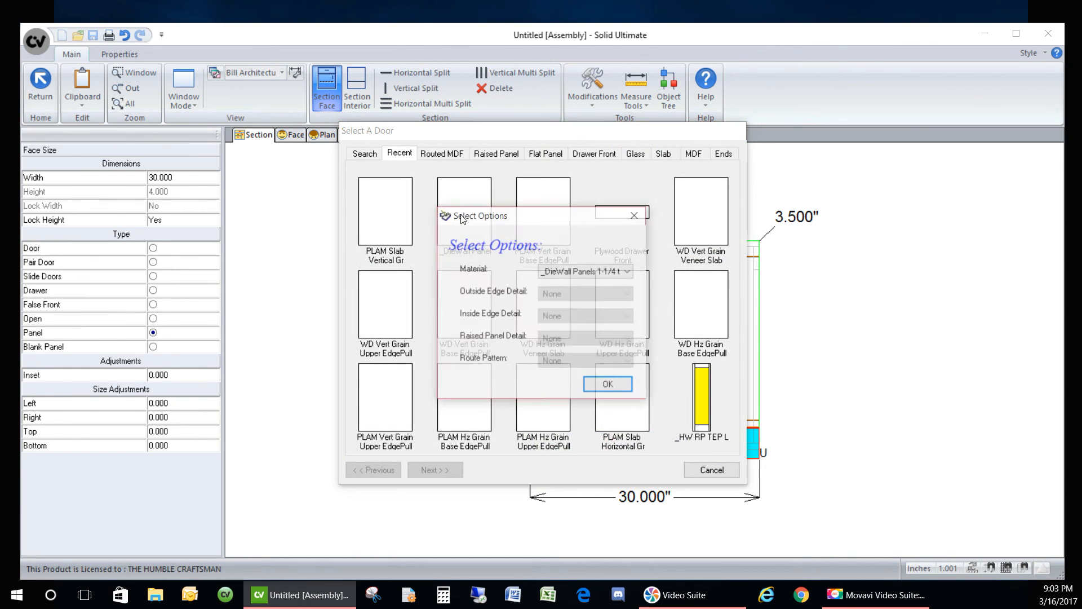
{"action": "left_click", "coordinate": [624, 273]}
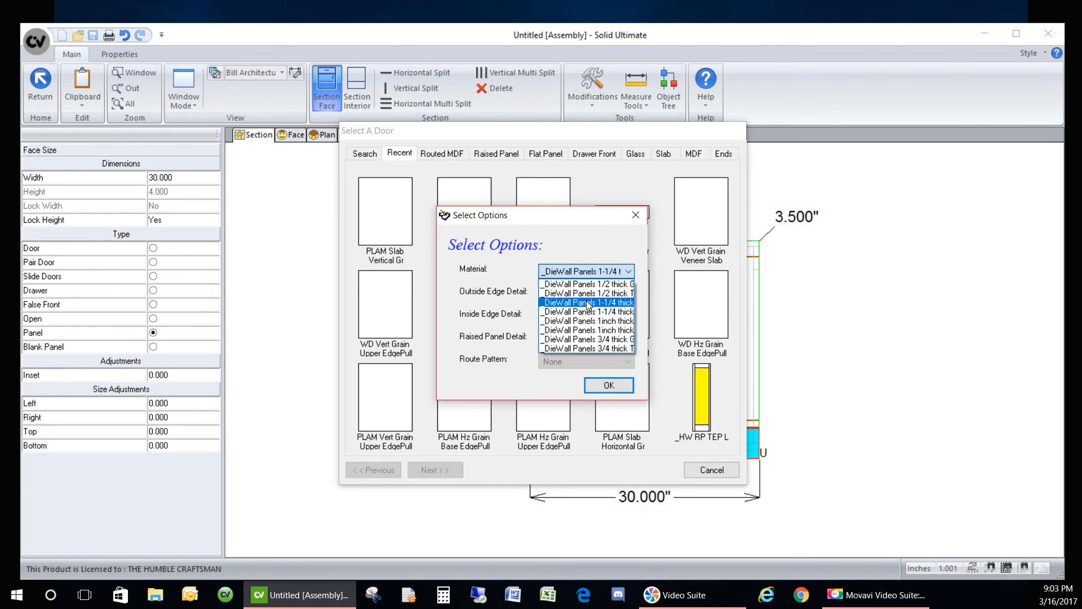
{"action": "left_click", "coordinate": [585, 341]}
{"action": "left_click", "coordinate": [609, 385]}
{"action": "left_click", "coordinate": [603, 416]}
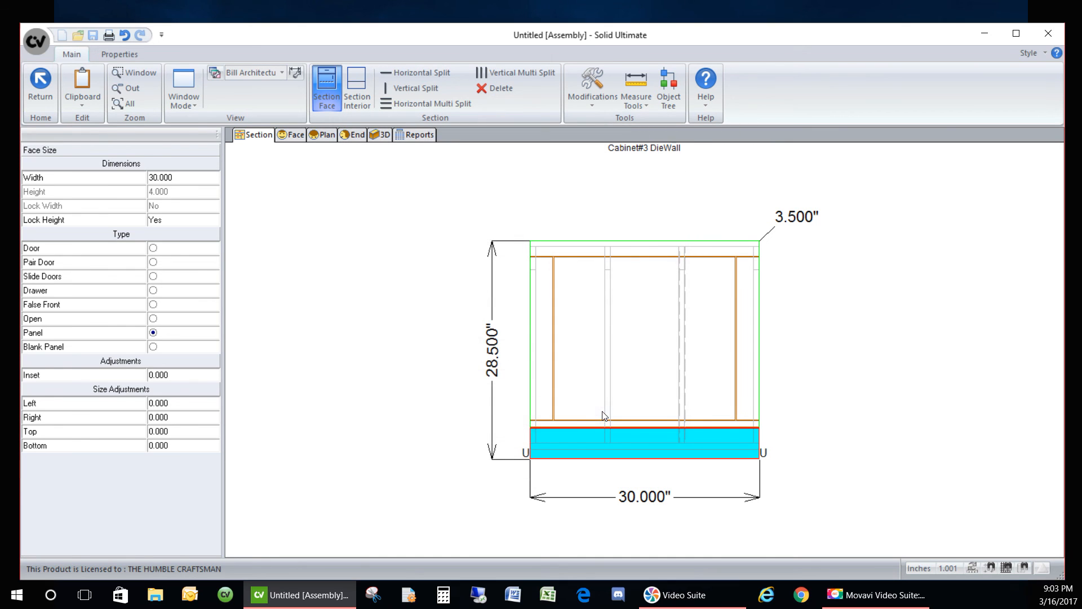
- Show DieWall #3 in 3D and rotate it so the front faces forward
{"action": "left_click", "coordinate": [578, 387]}
{"action": "left_click", "coordinate": [379, 136]}
{"action": "left_click_drag", "start_coordinate": [668, 372], "coordinate": [449, 323]}
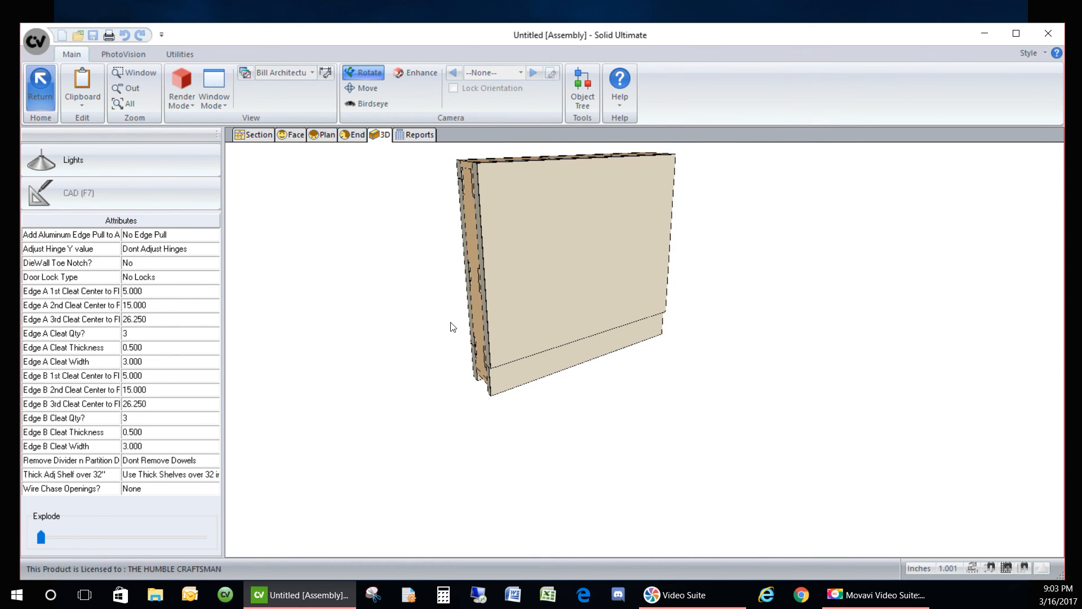
- Render the cabinet with Full Architectural wood texturing and orbit to another angle
{"action": "left_click", "coordinate": [106, 51]}
{"action": "left_click", "coordinate": [128, 87]}
{"action": "left_click", "coordinate": [135, 164]}
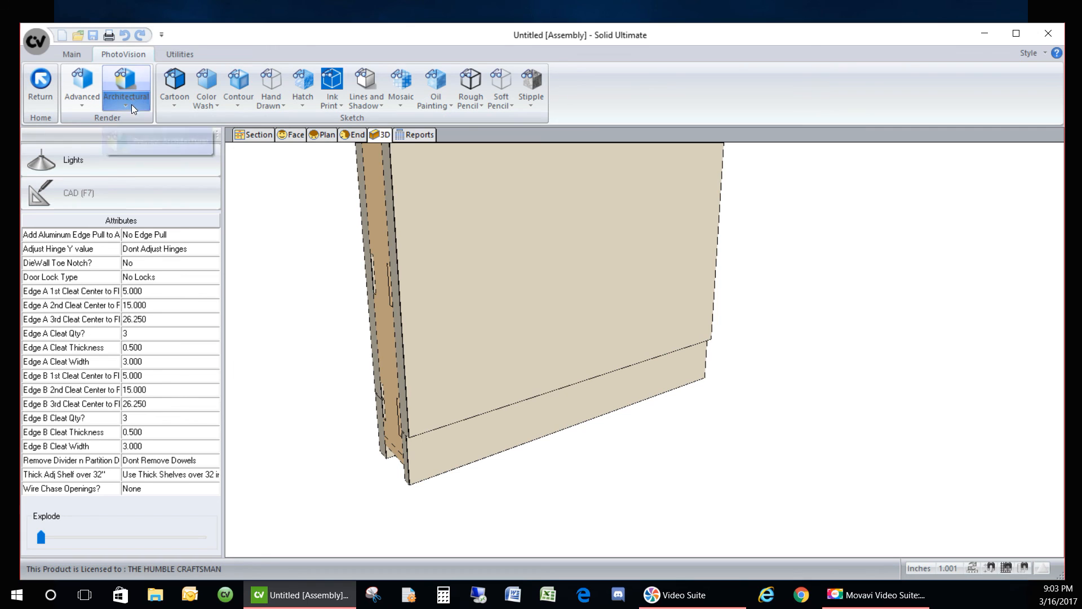
{"action": "left_click", "coordinate": [128, 99]}
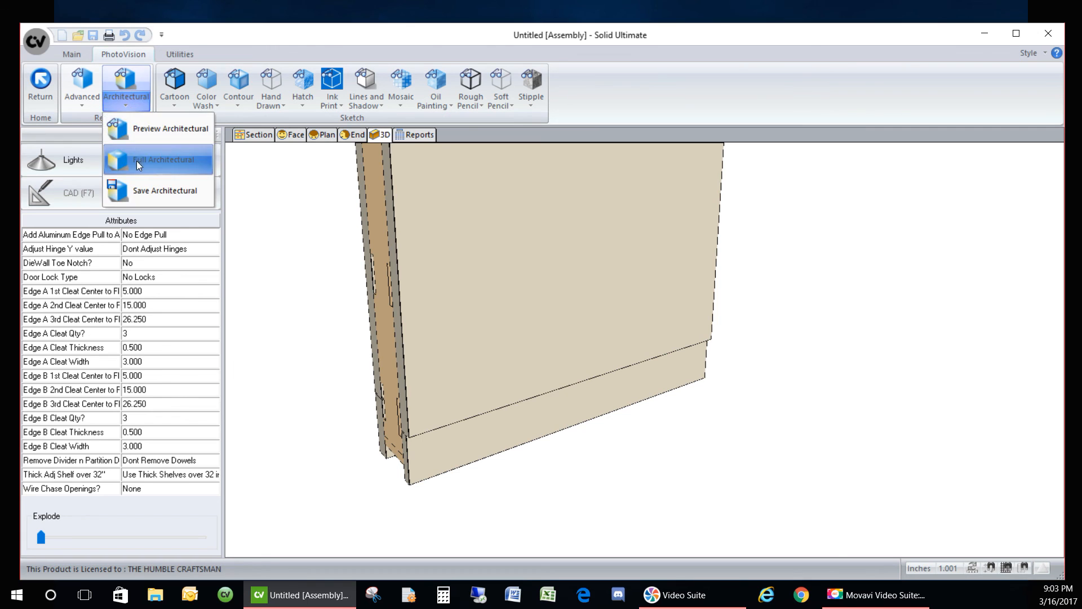
{"action": "left_click", "coordinate": [136, 160]}
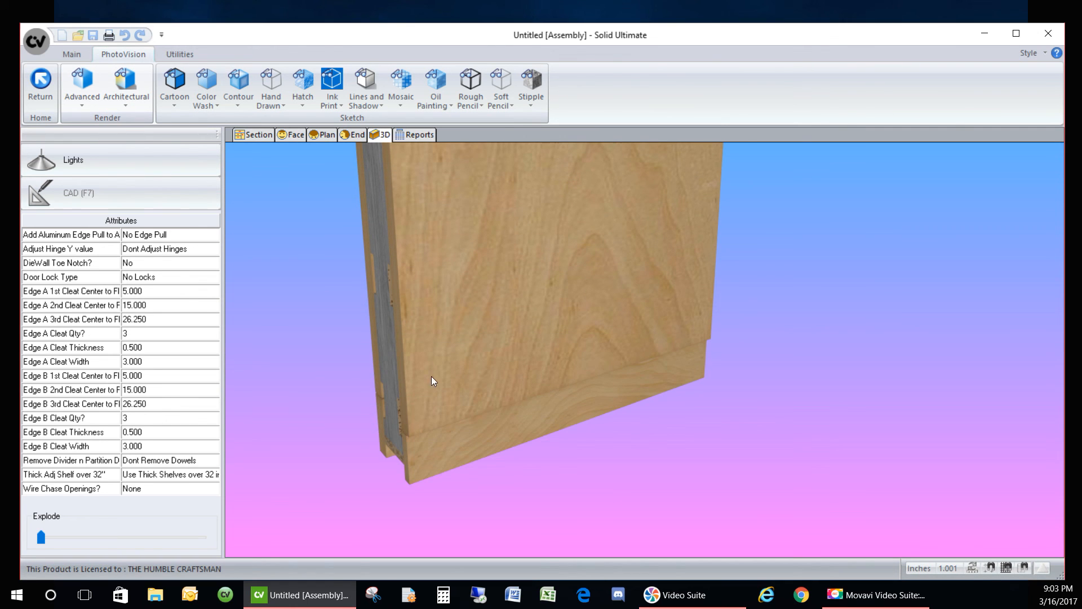
{"action": "mouse_move", "coordinate": [383, 335]}
{"action": "left_mouse_down"}
{"action": "mouse_move", "coordinate": [378, 303]}
{"action": "mouse_move", "coordinate": [835, 415]}
{"action": "mouse_move", "coordinate": [641, 399]}
{"action": "mouse_move", "coordinate": [387, 329]}
{"action": "mouse_move", "coordinate": [489, 346]}
{"action": "left_mouse_up"}
- Return to the room layout and delete the DieWall from the plan
{"action": "left_click", "coordinate": [23, 87]}
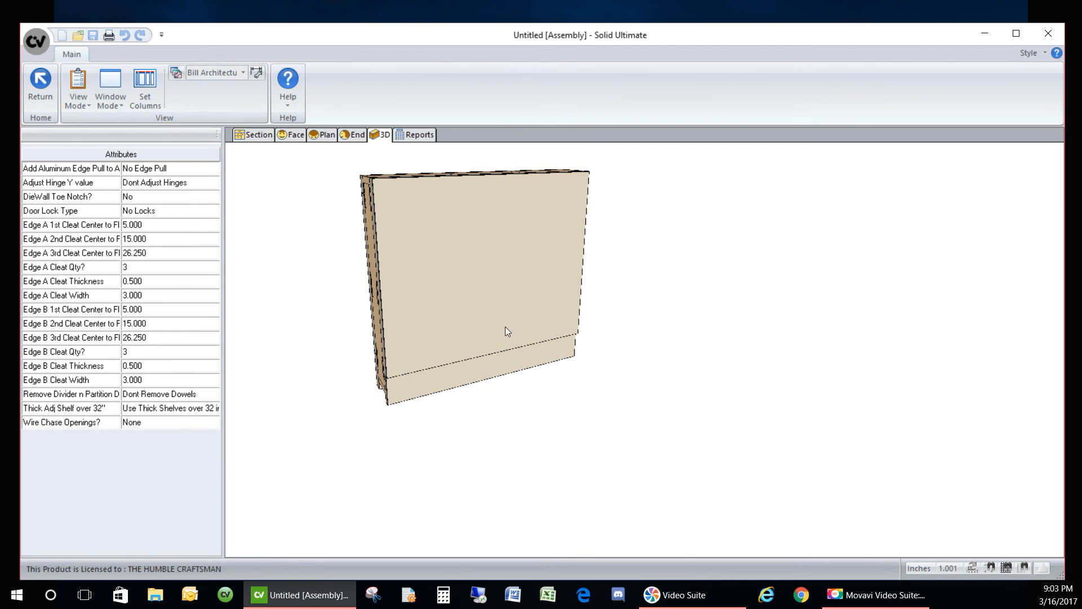
{"action": "right_click", "coordinate": [555, 275]}
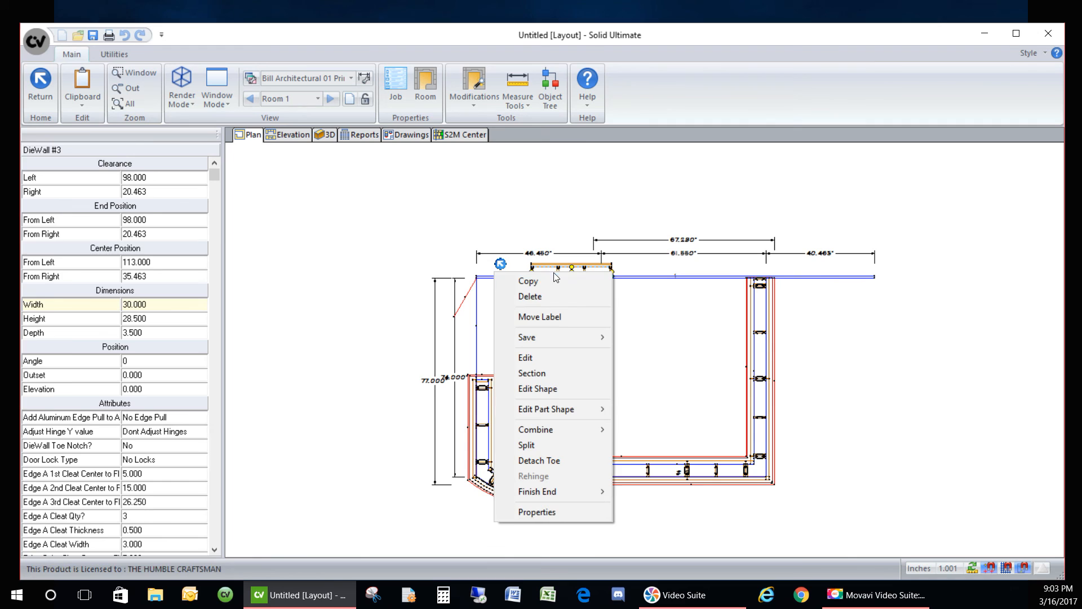
{"action": "left_click", "coordinate": [542, 296]}
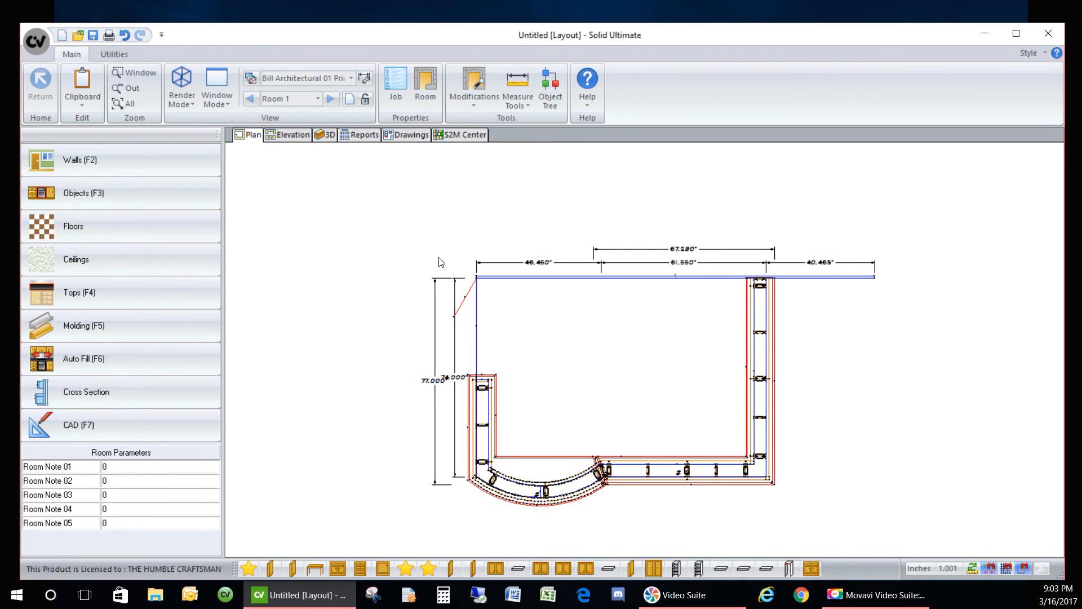